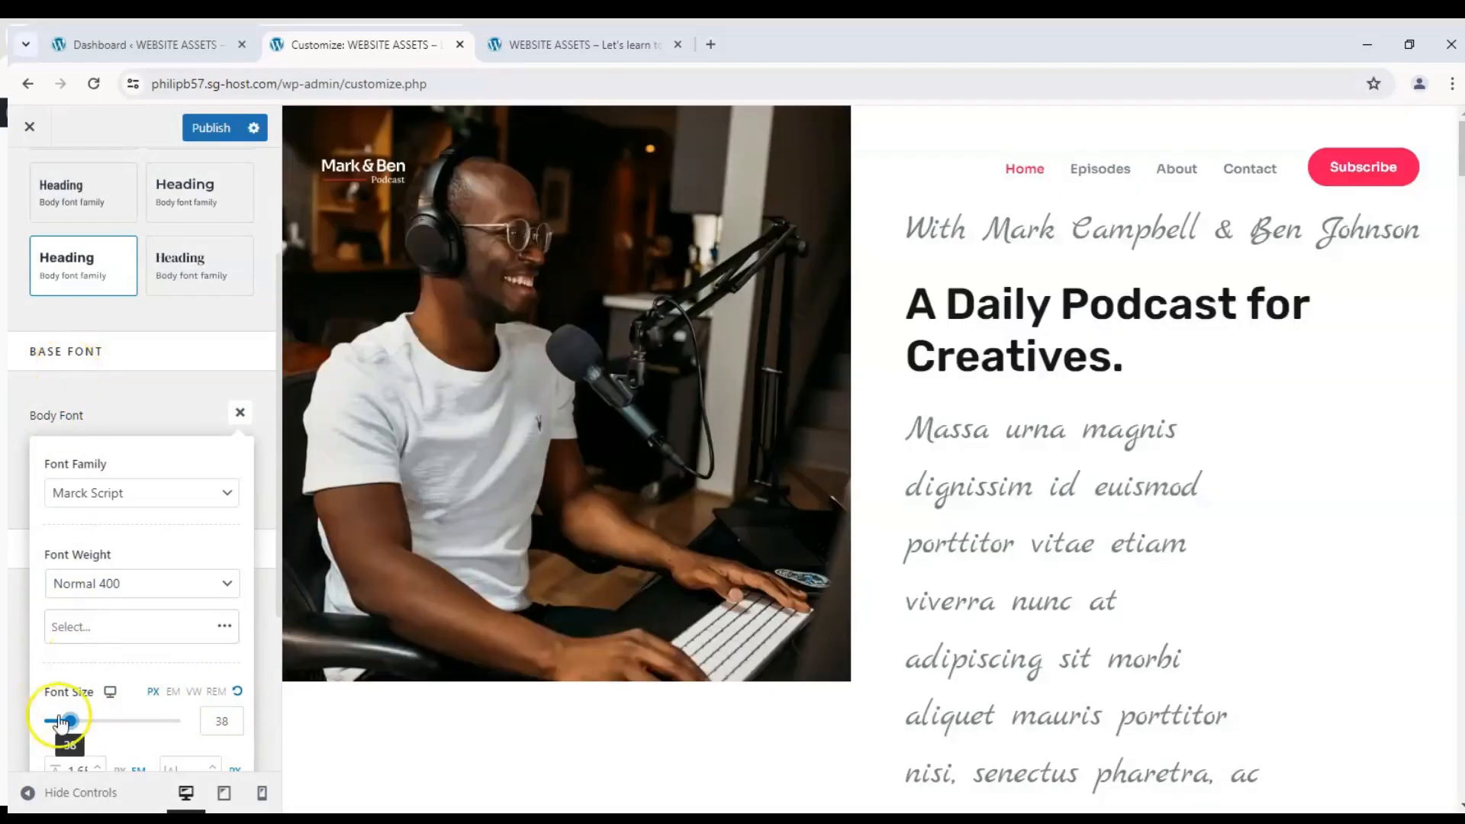
- Set the Body Font size to 14 px and open the base Headings Font settings
left_click_drag(70, 720, 61, 723)
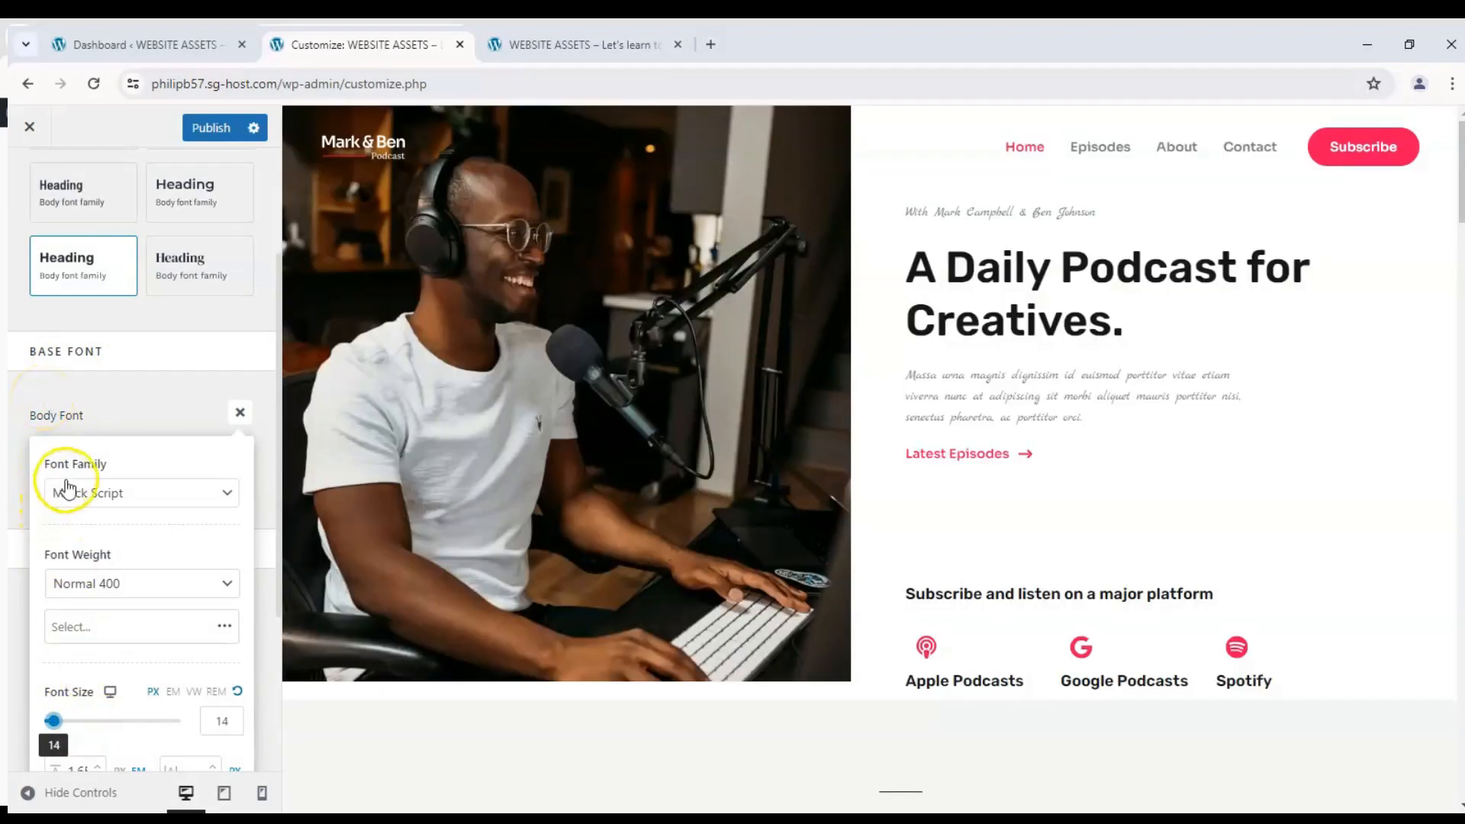
left_click(31, 391)
scroll(169, 467, "down", 1)
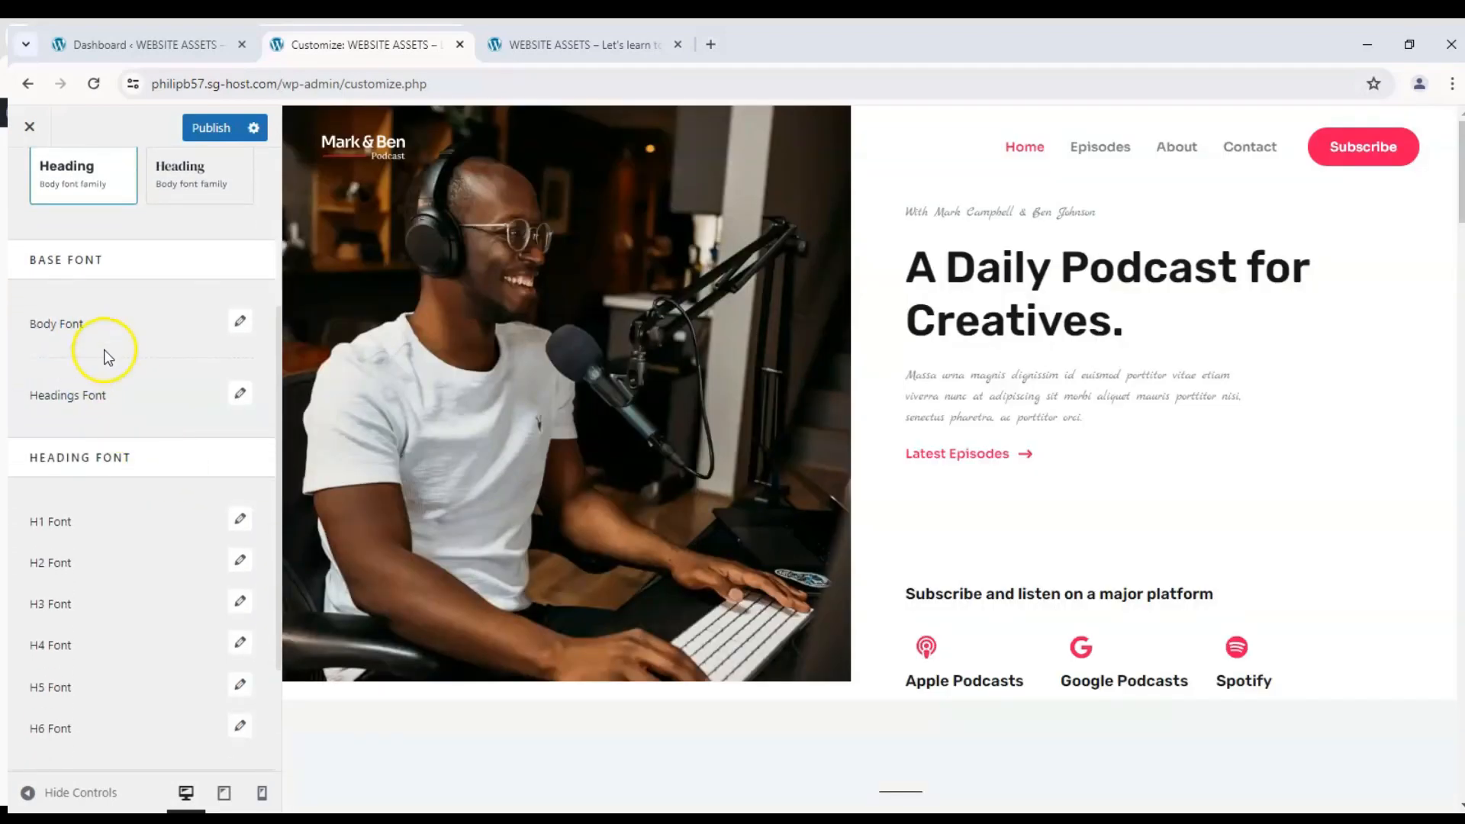
left_click(239, 394)
left_click(239, 395)
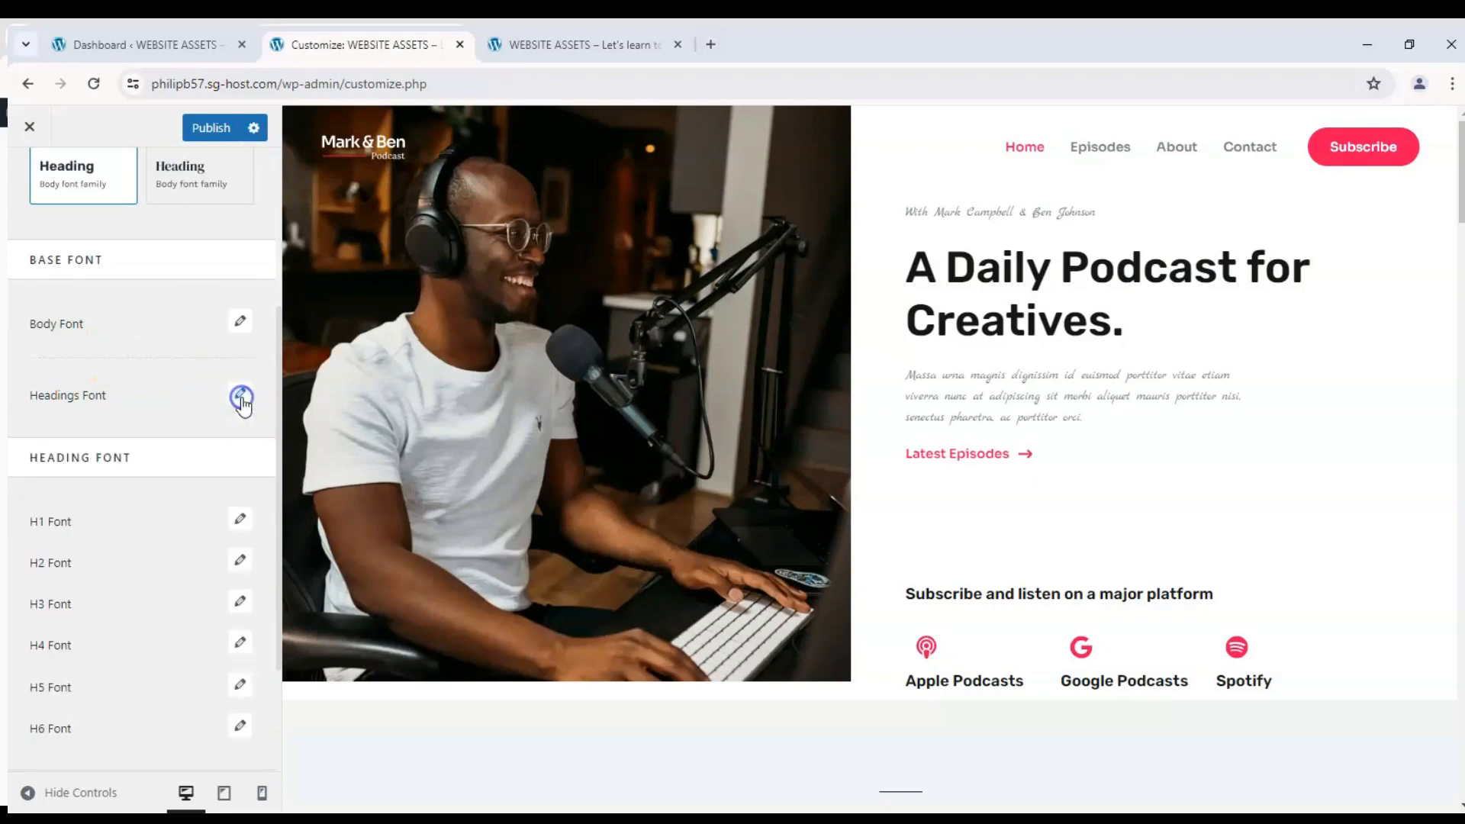
left_click(239, 394)
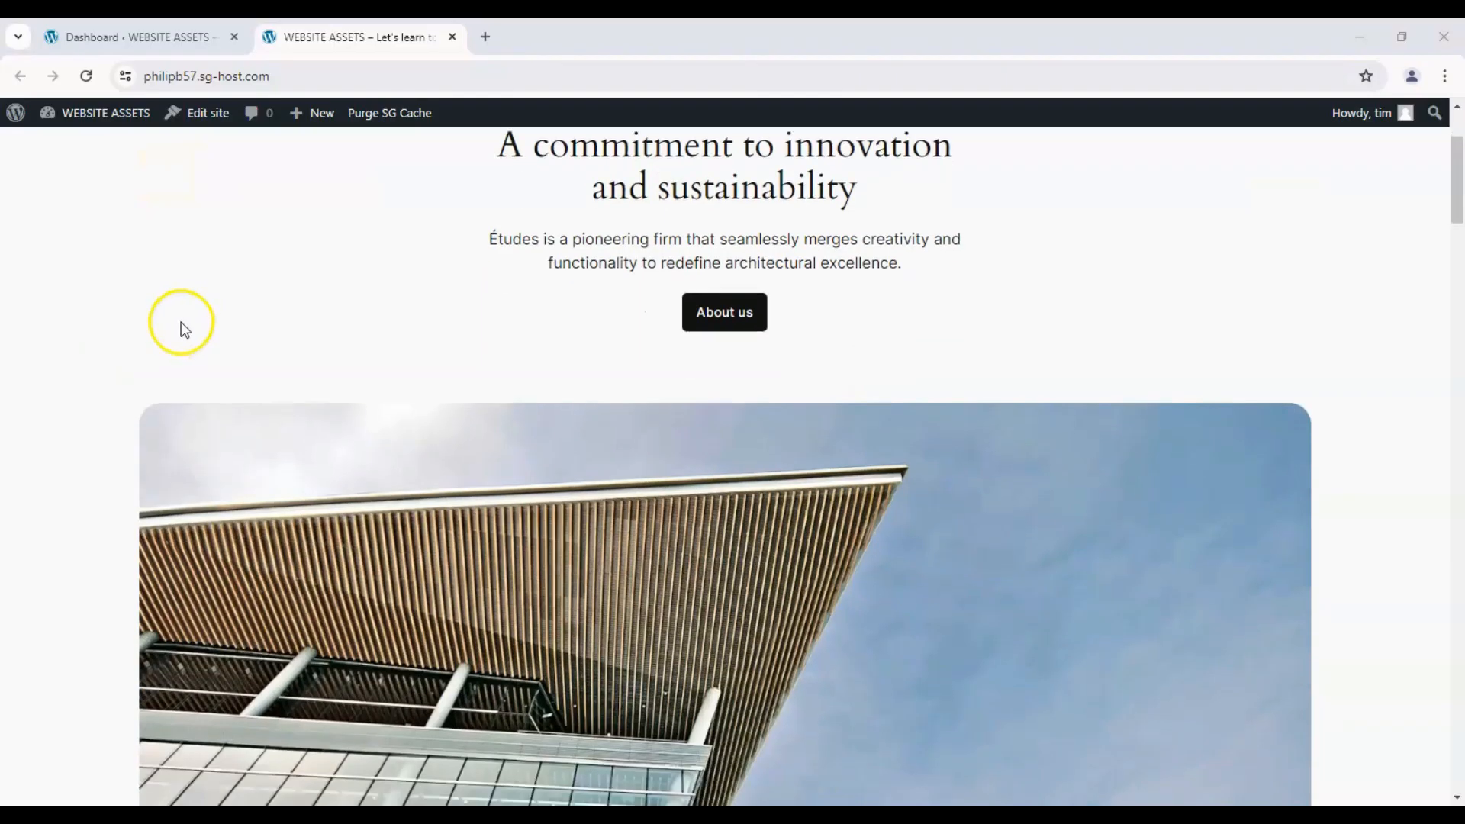
- Look over the current home page, then search the site's installed themes for "astra" from the dashboard
scroll(179, 323, "down", 8)
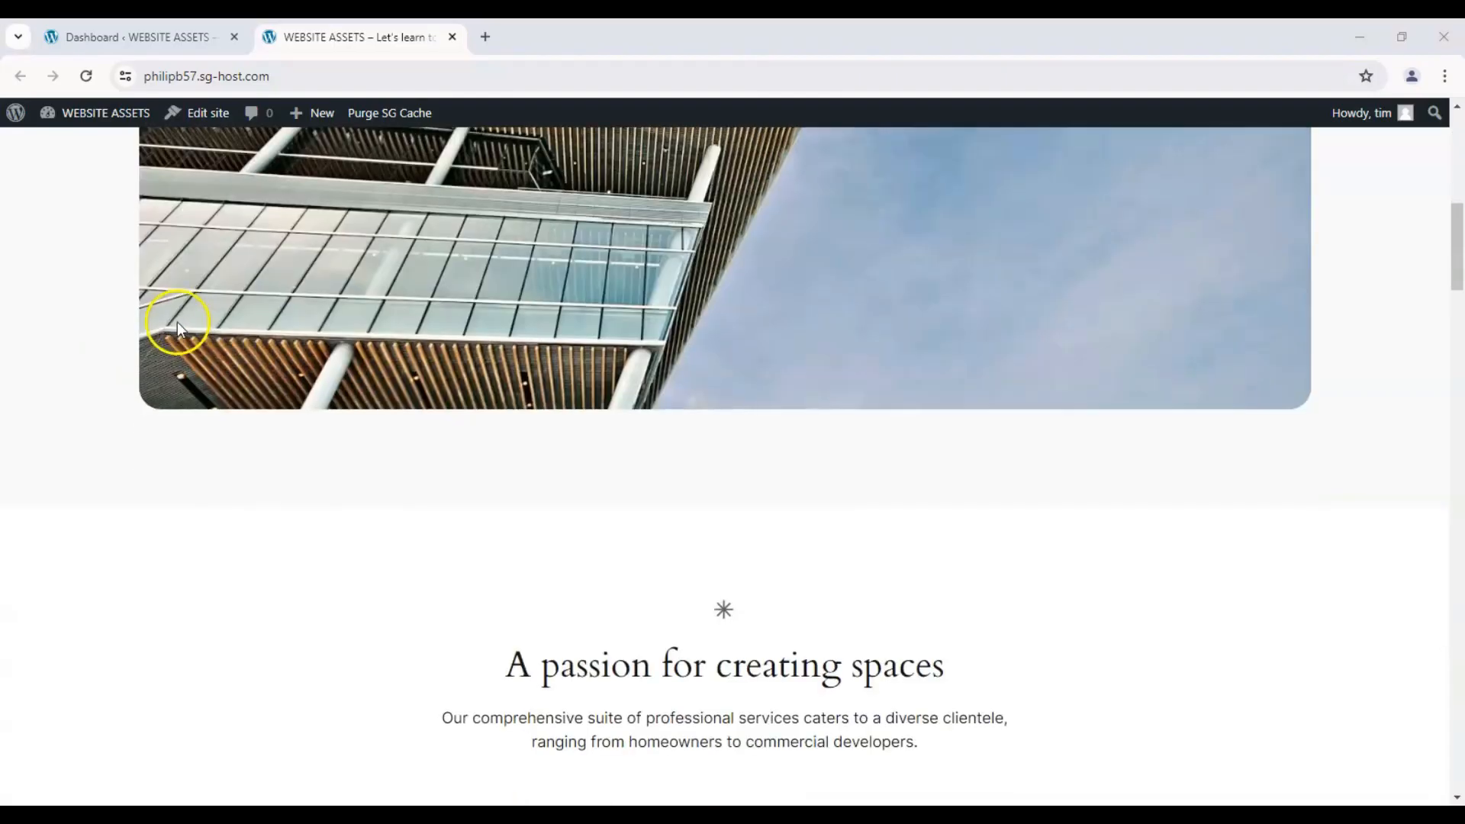
scroll(177, 322, "up", 10)
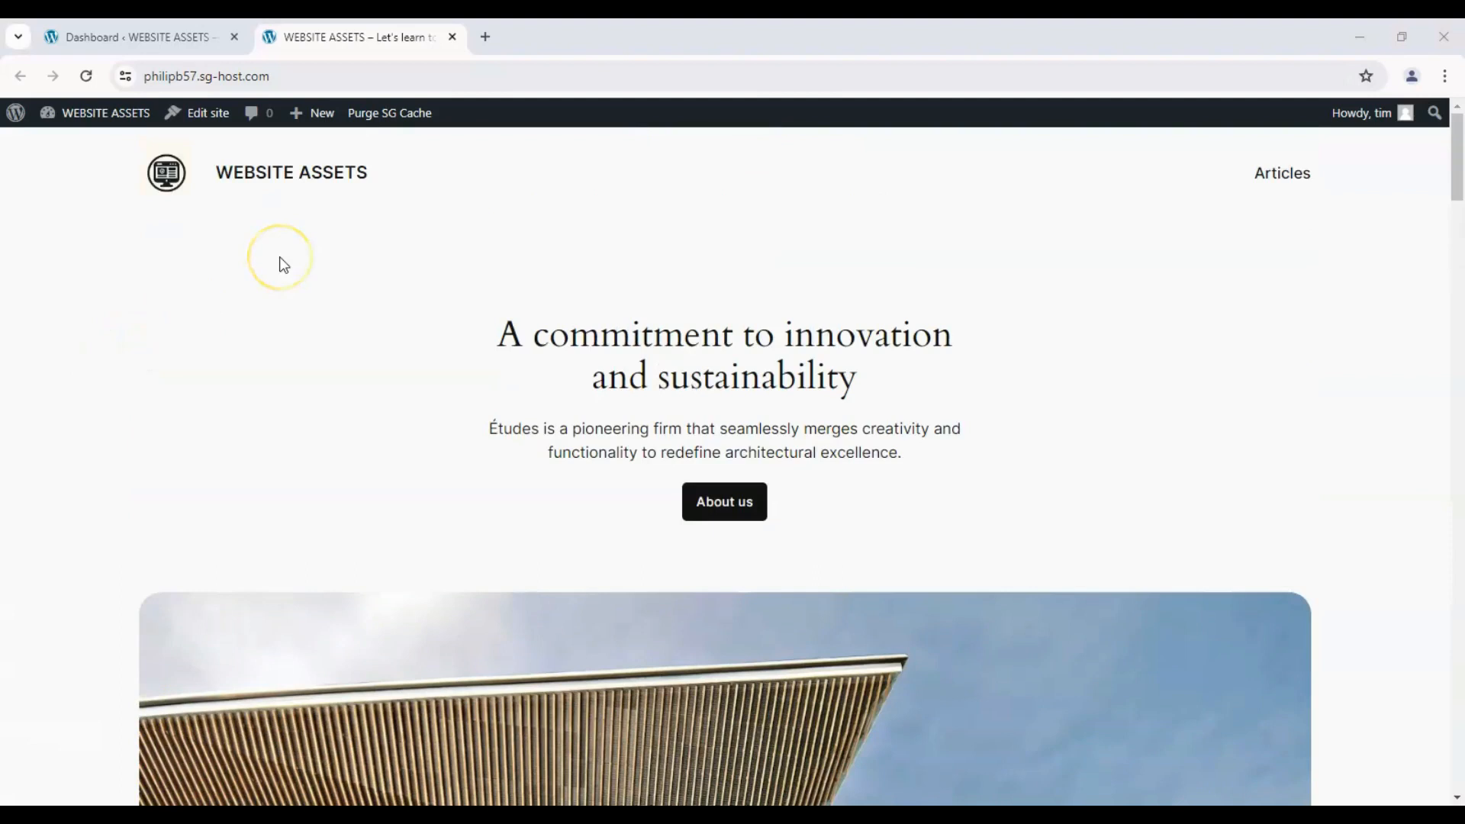
left_click(134, 37)
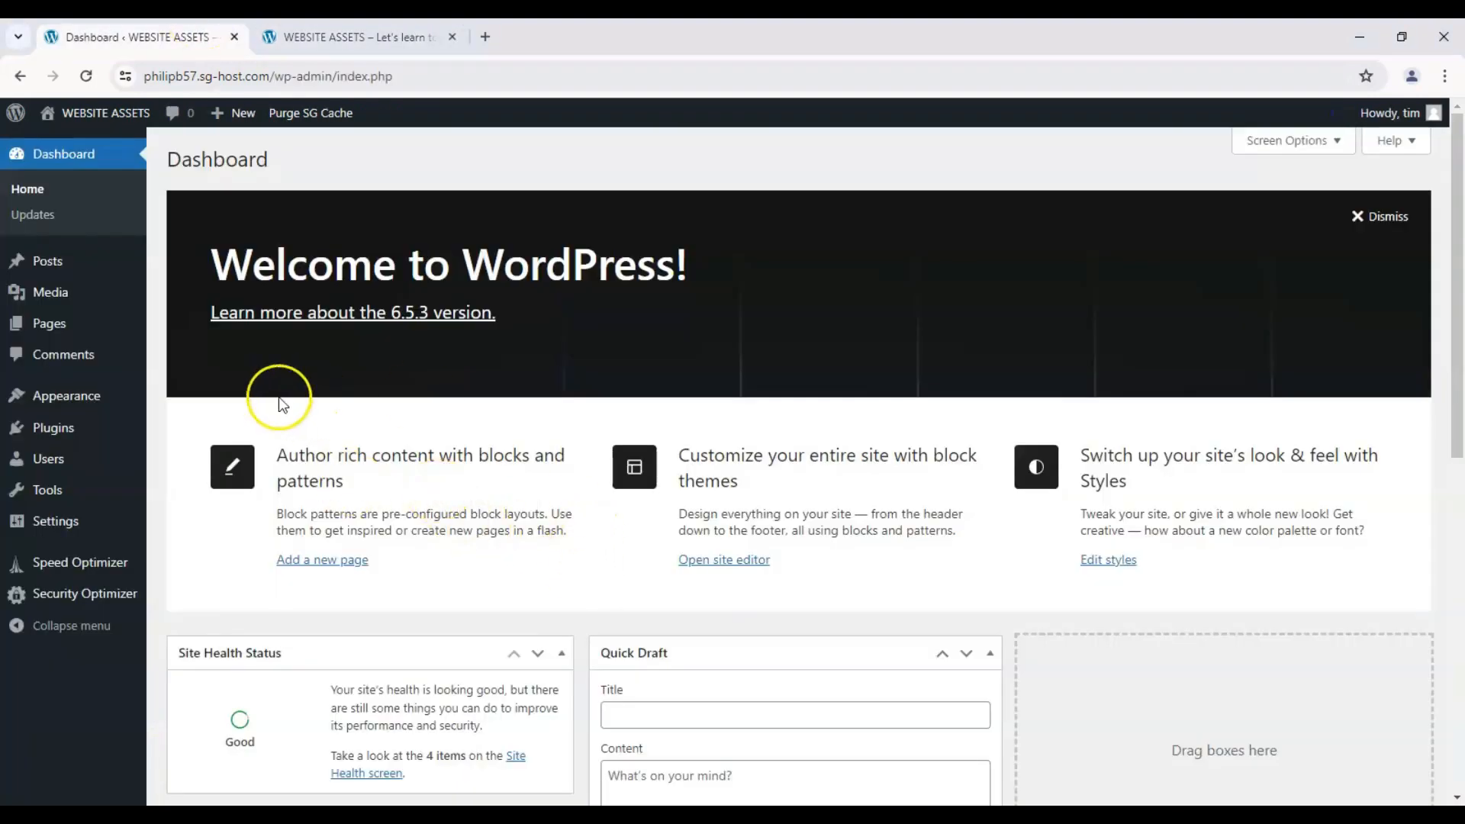
mouse_move(72, 392)
left_click(200, 398)
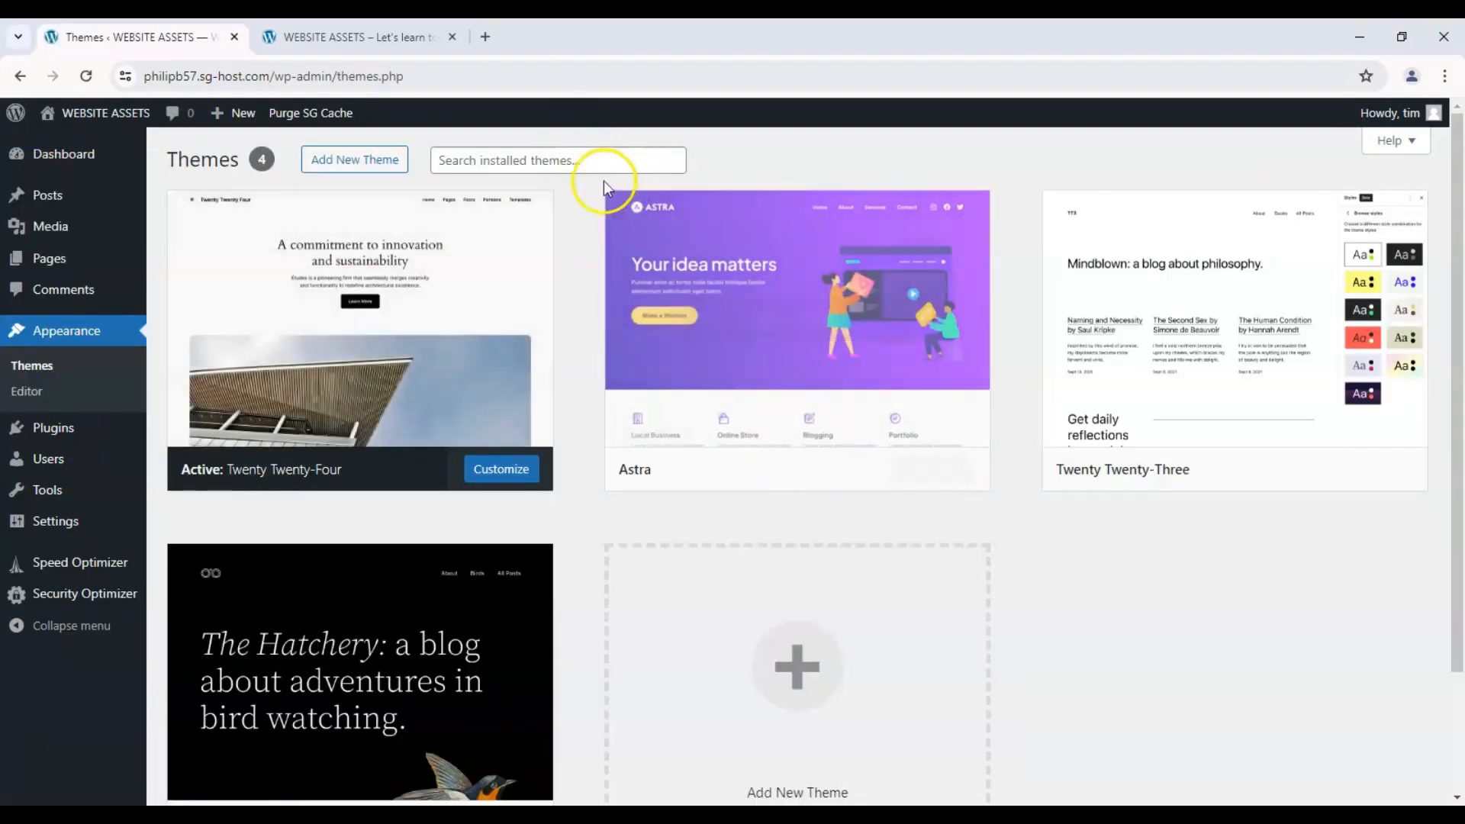
left_click(488, 161)
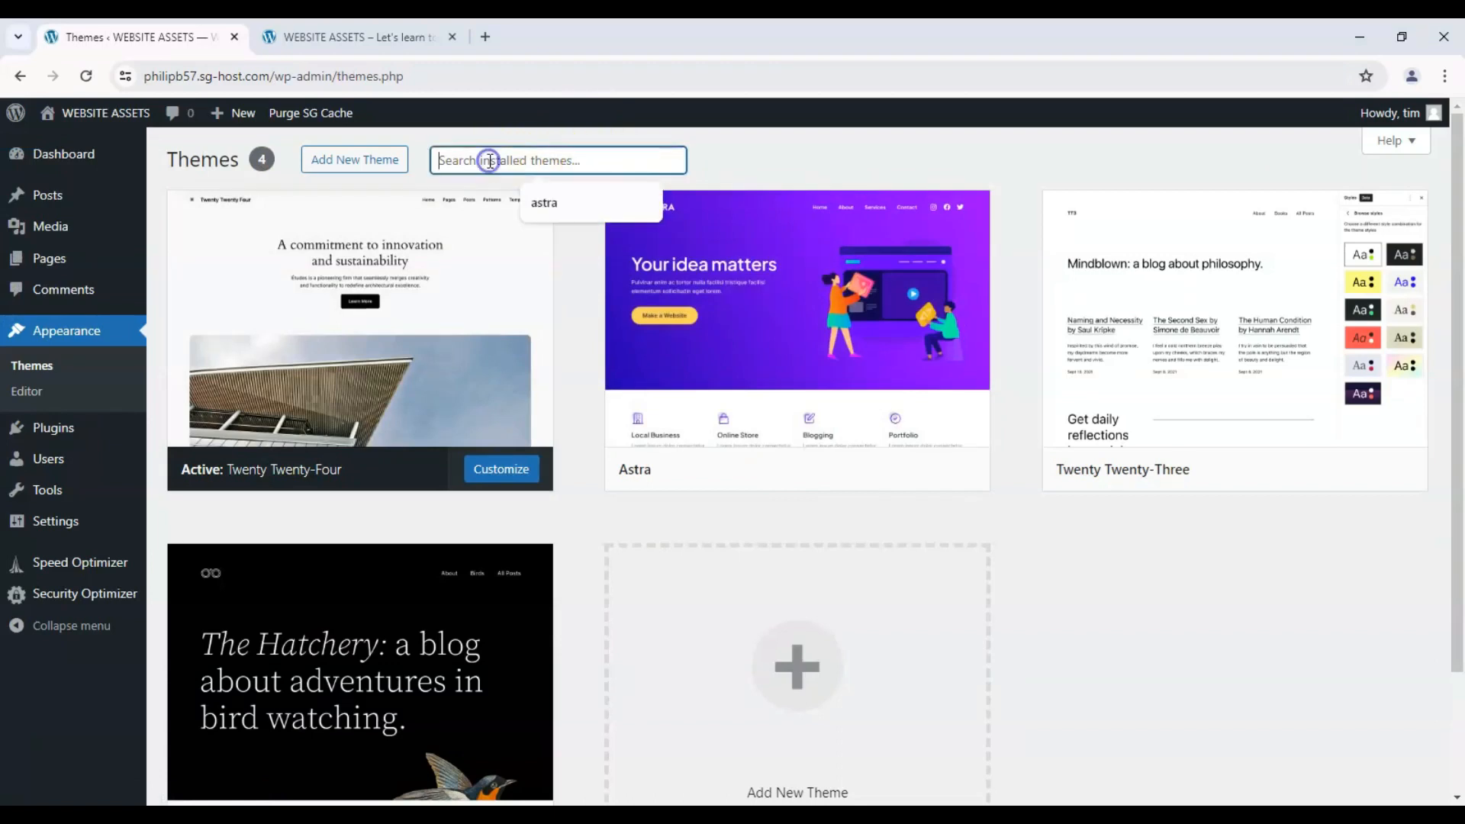
left_click(557, 200)
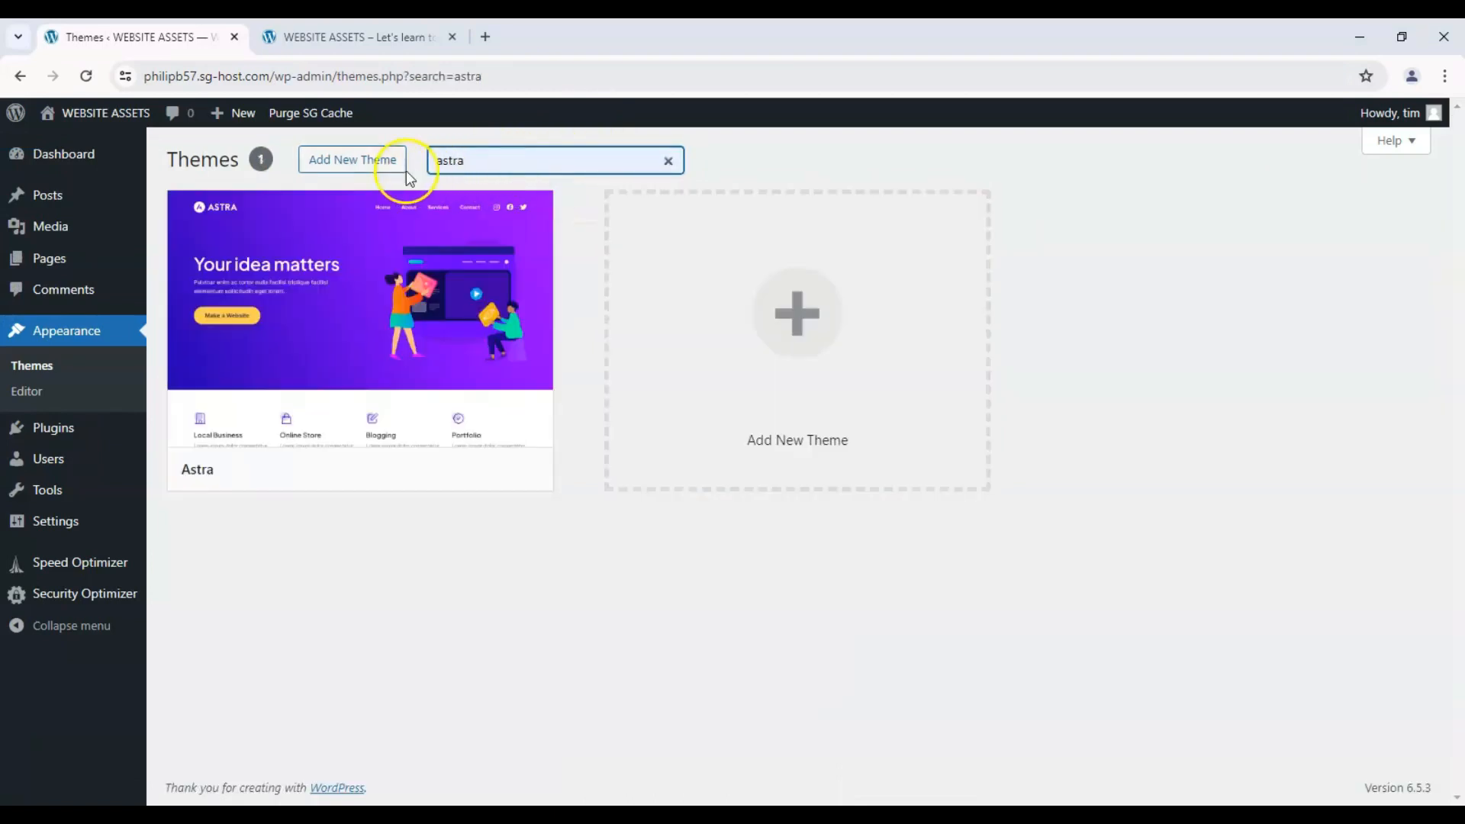
- Search the themes available to add for "astra" and activate the Astra theme
left_click(372, 170)
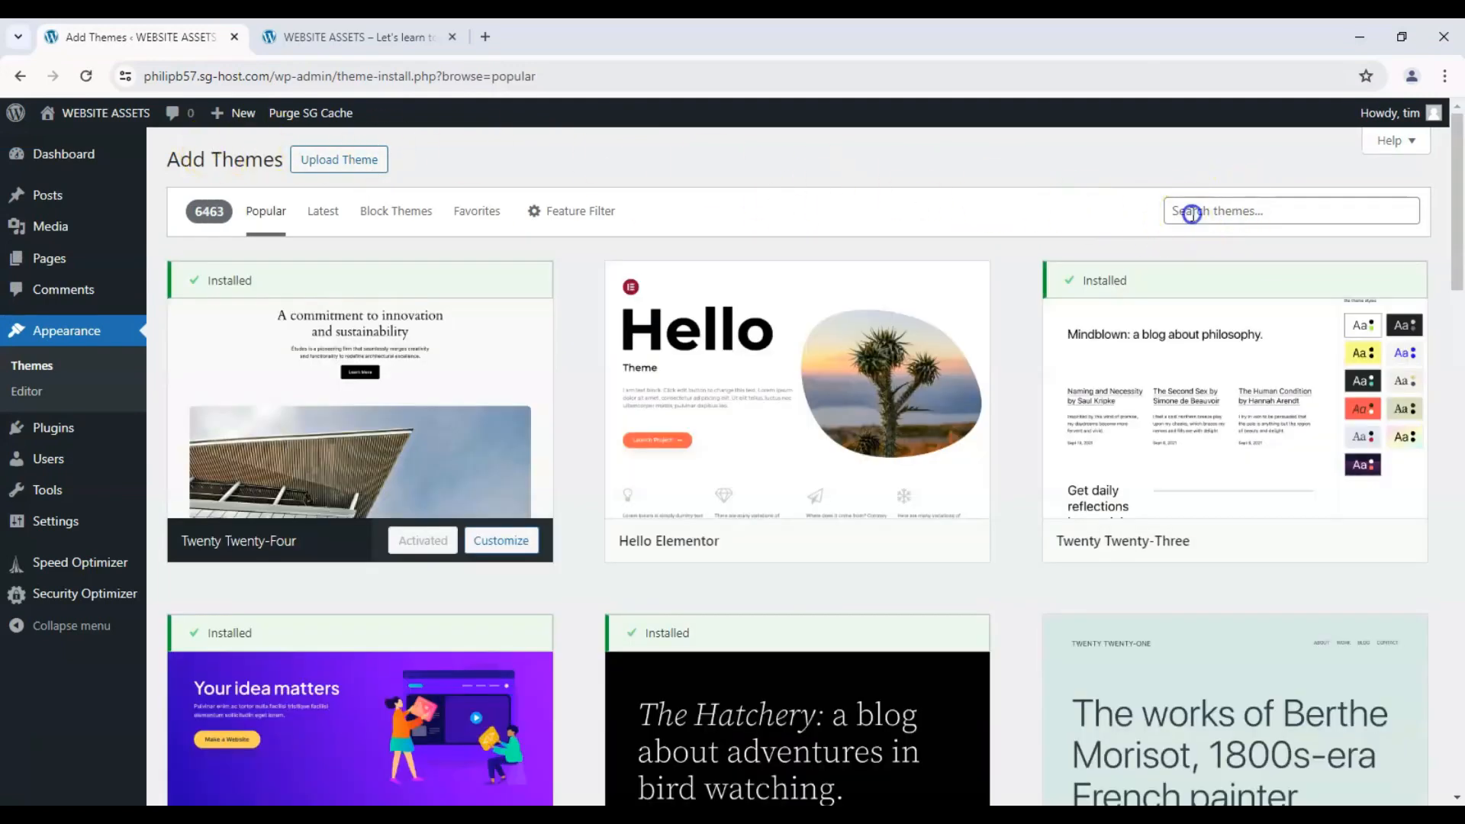
left_click(1193, 211)
left_click(1267, 242)
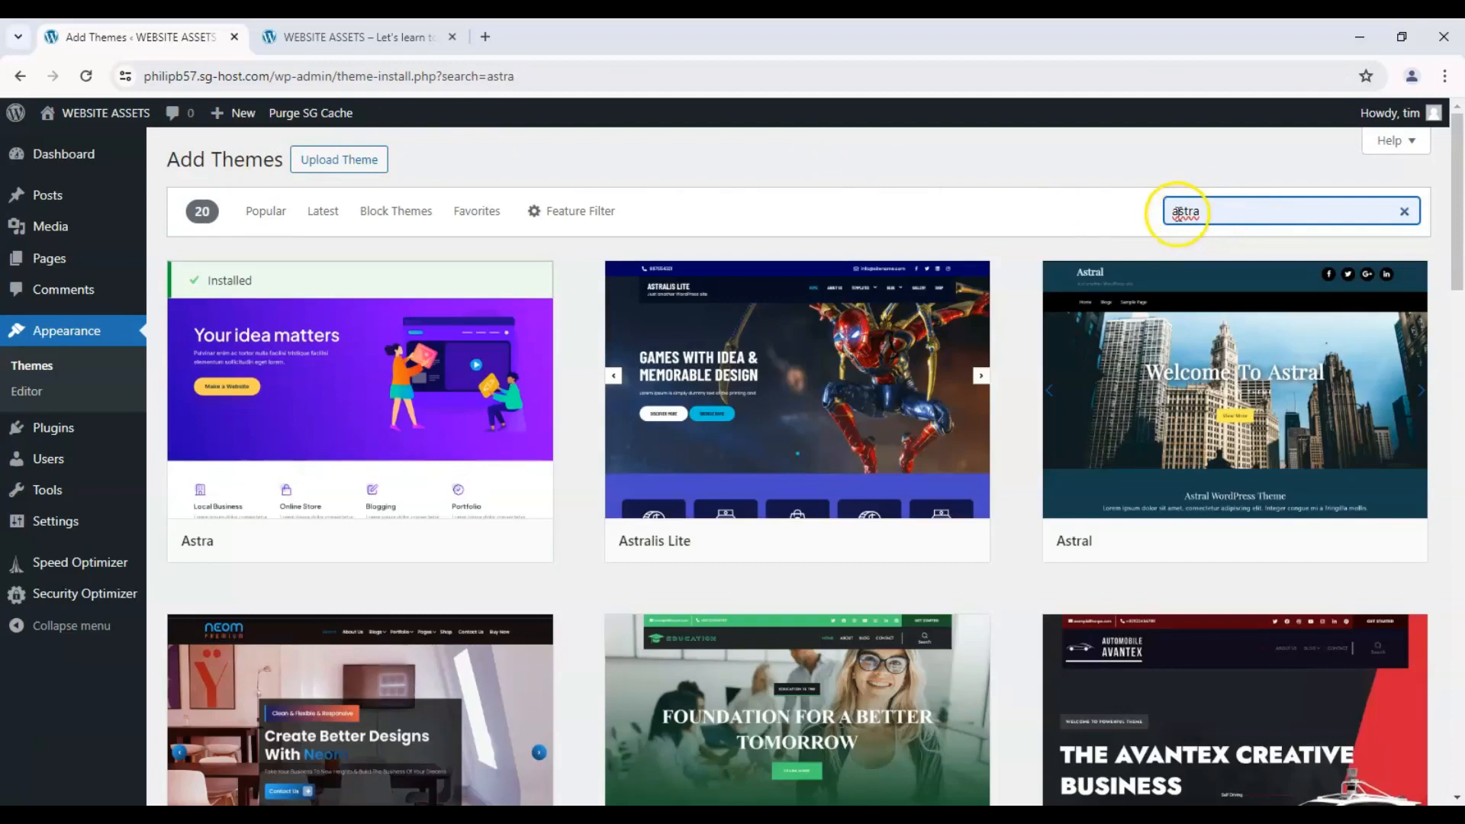
mouse_move(392, 425)
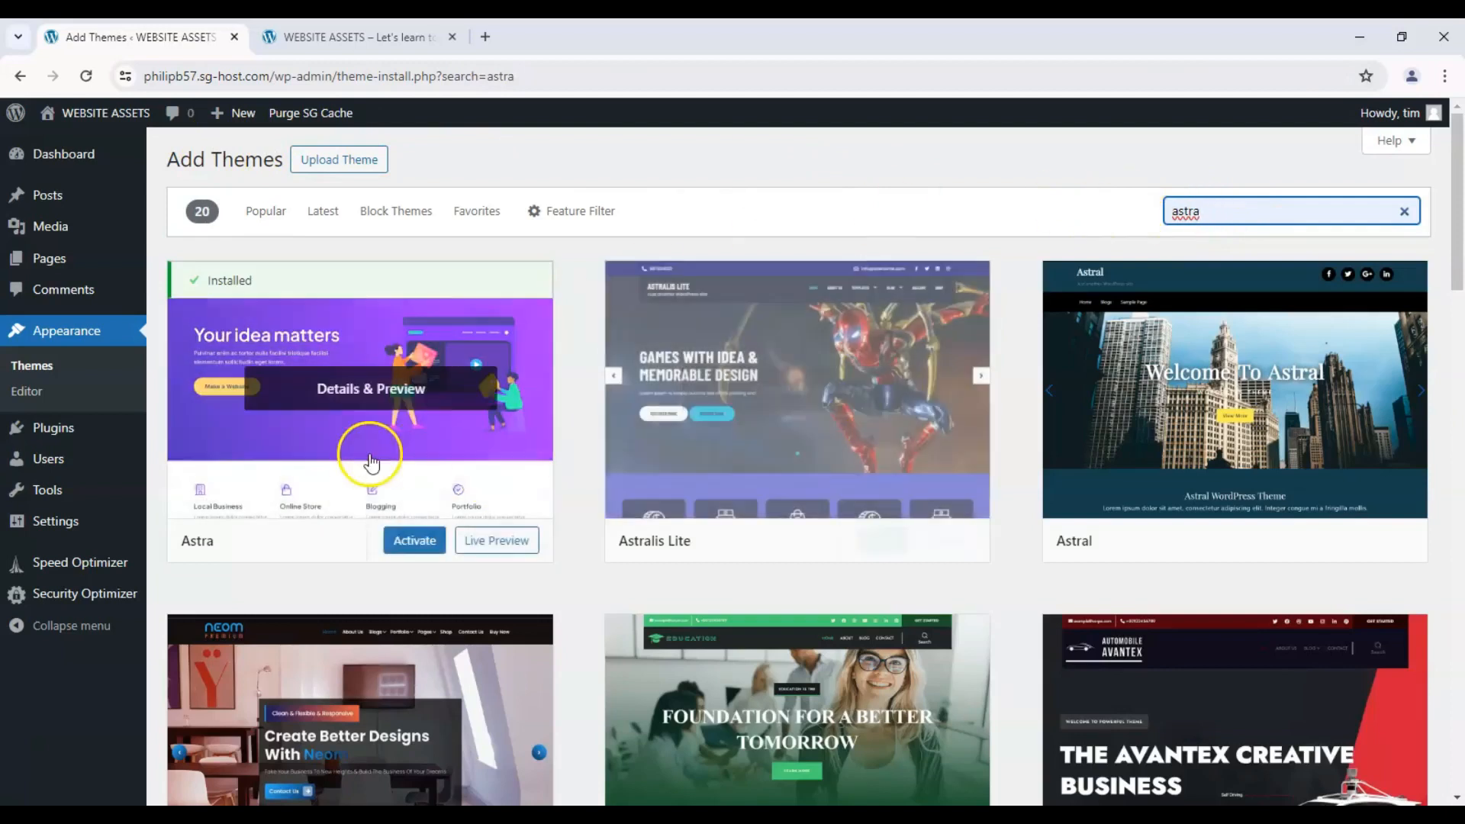
left_click(406, 547)
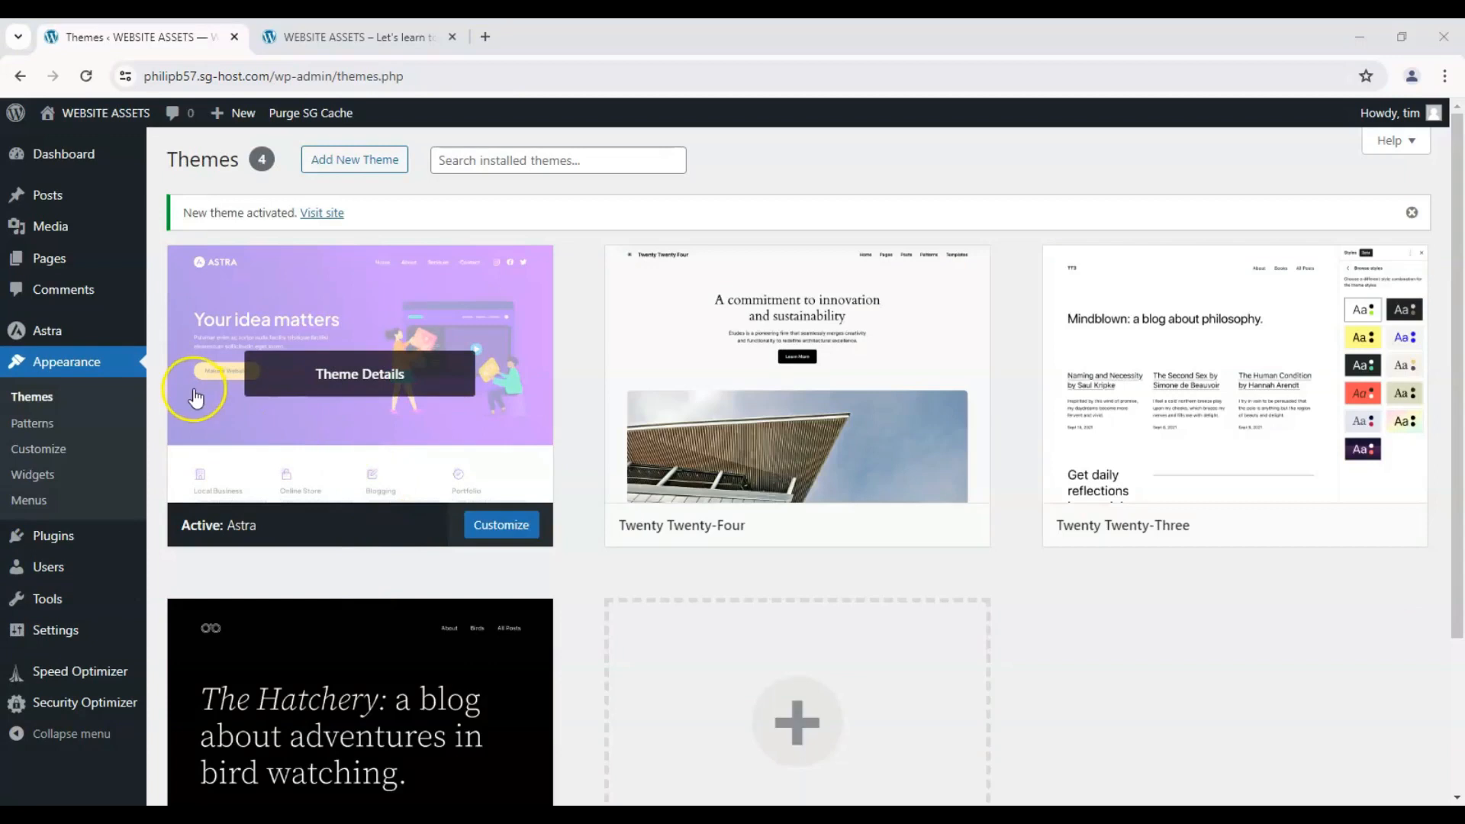
- Choose to build the site with Classic Starter Templates and browse the template library
mouse_move(73, 345)
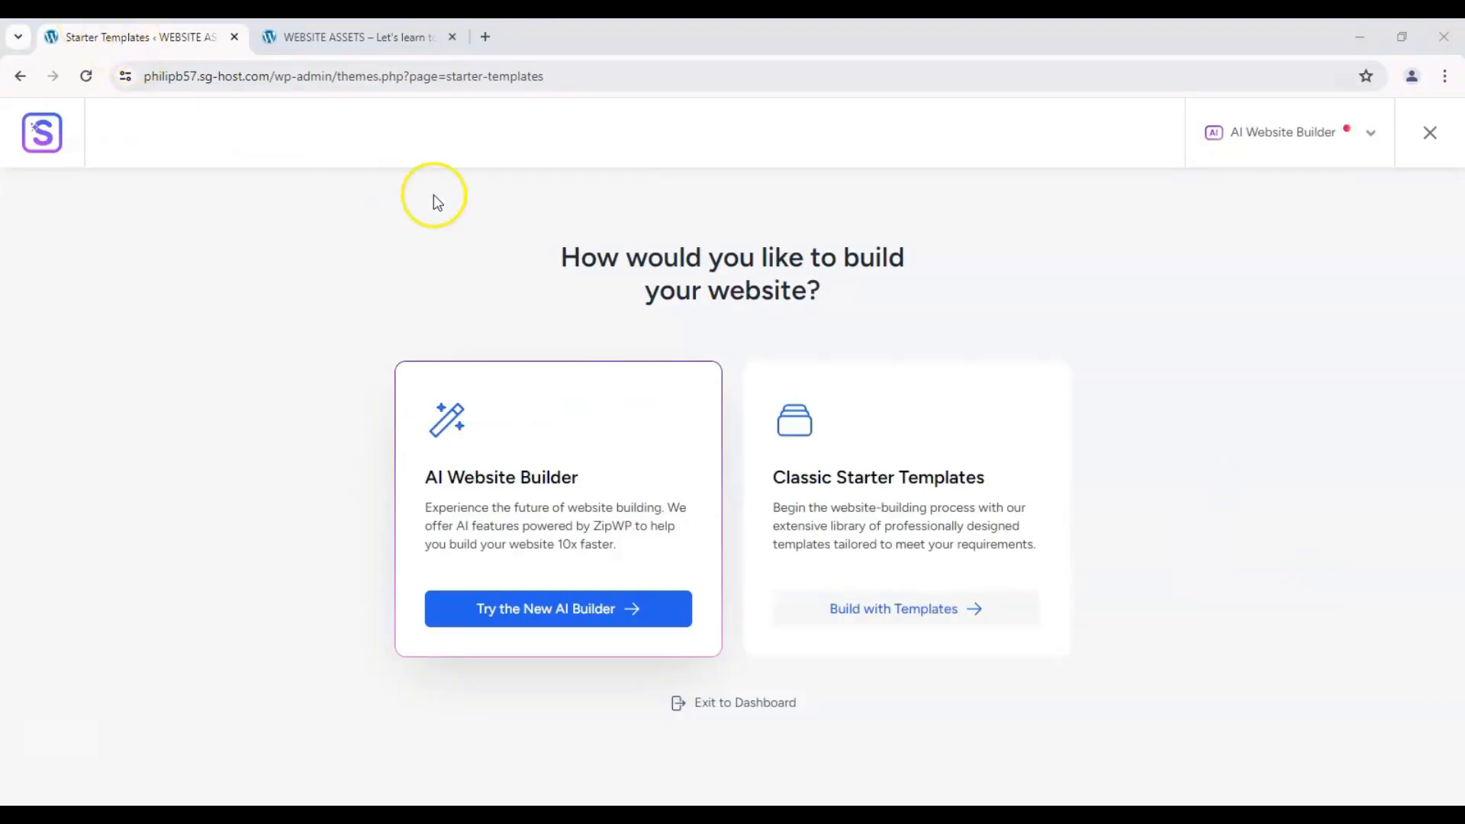
left_click(911, 606)
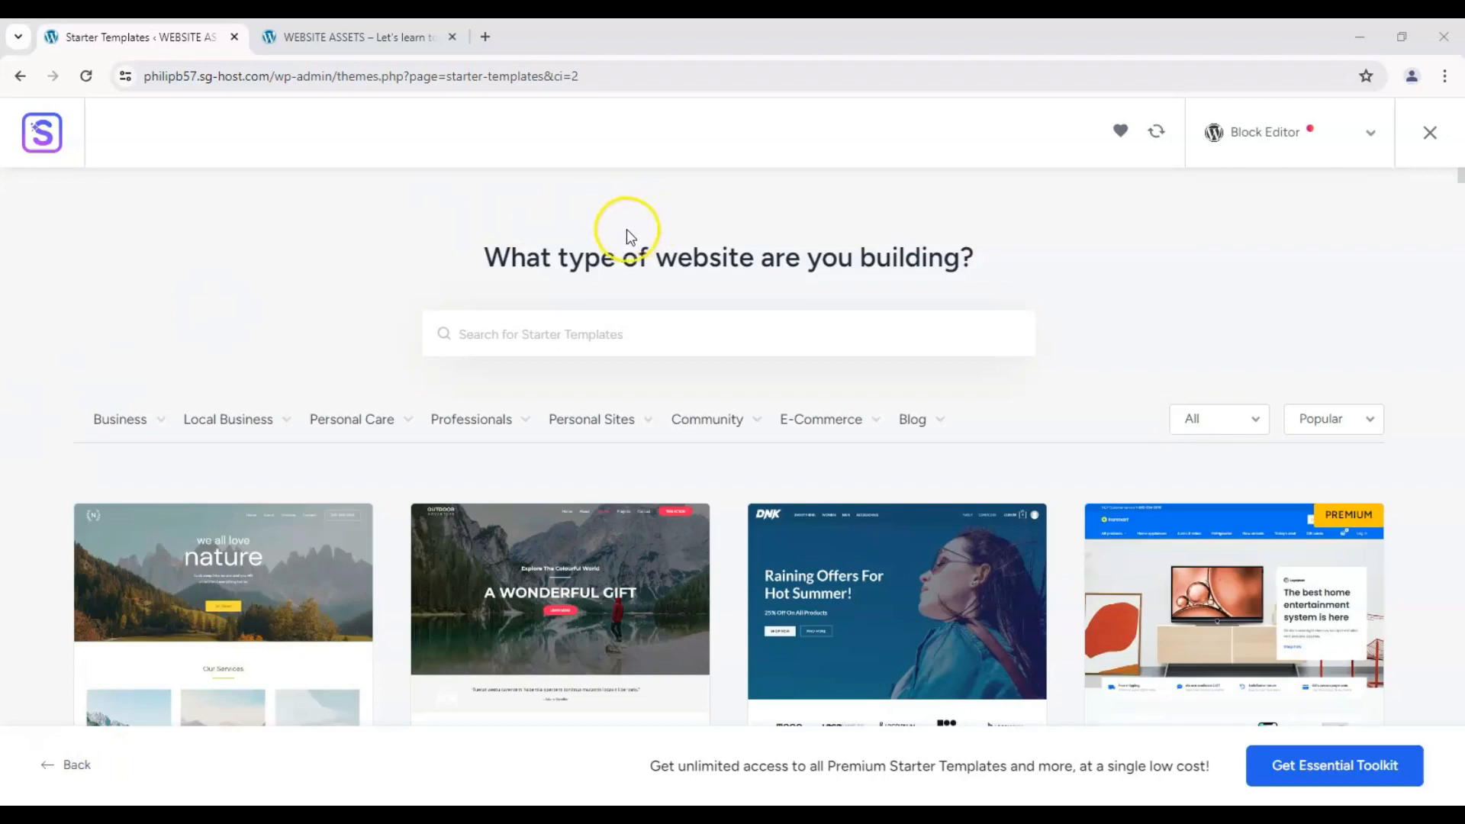
scroll(610, 225, "down", 10)
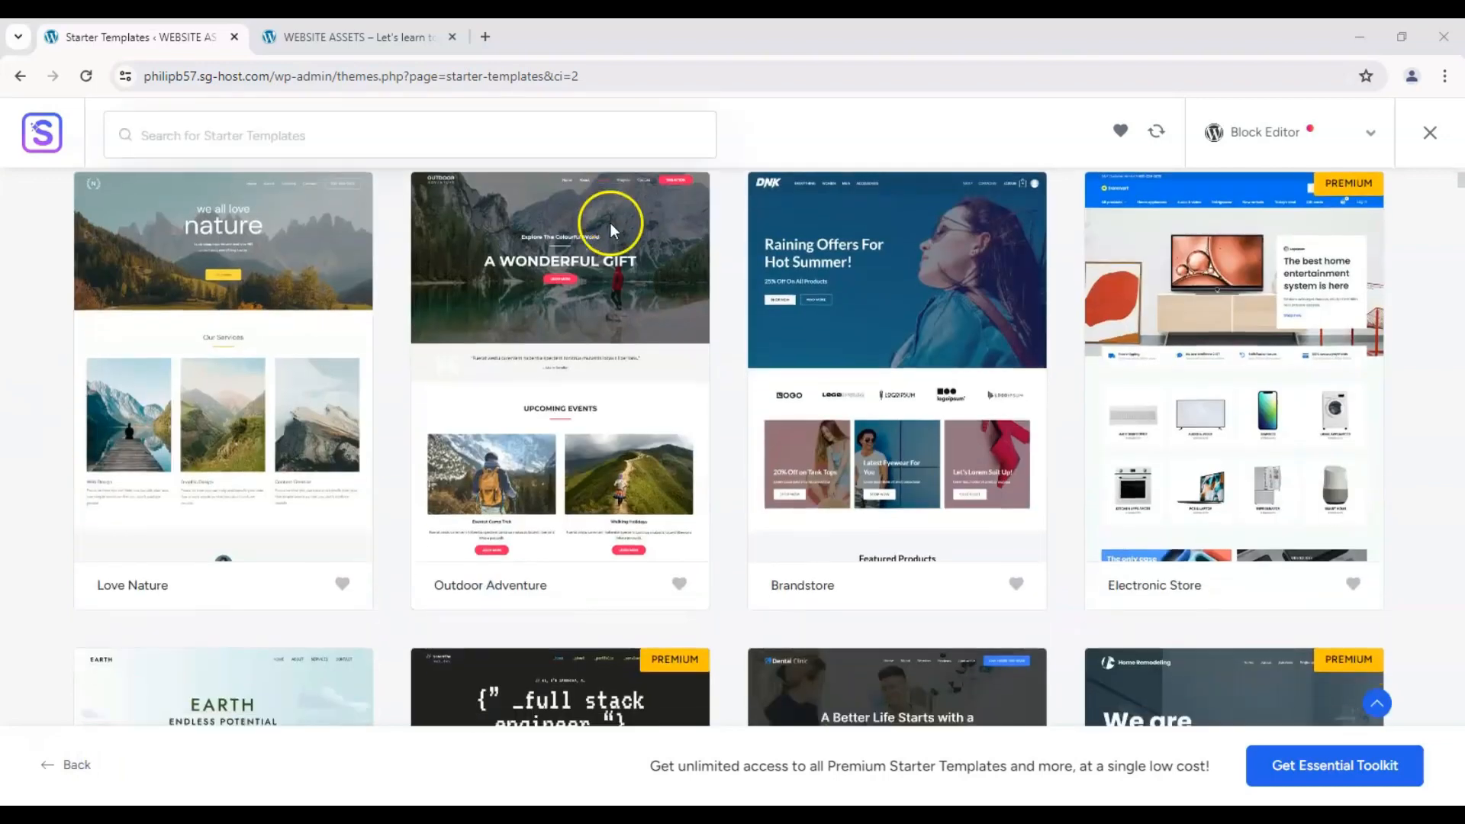
scroll(595, 229, "up", 10)
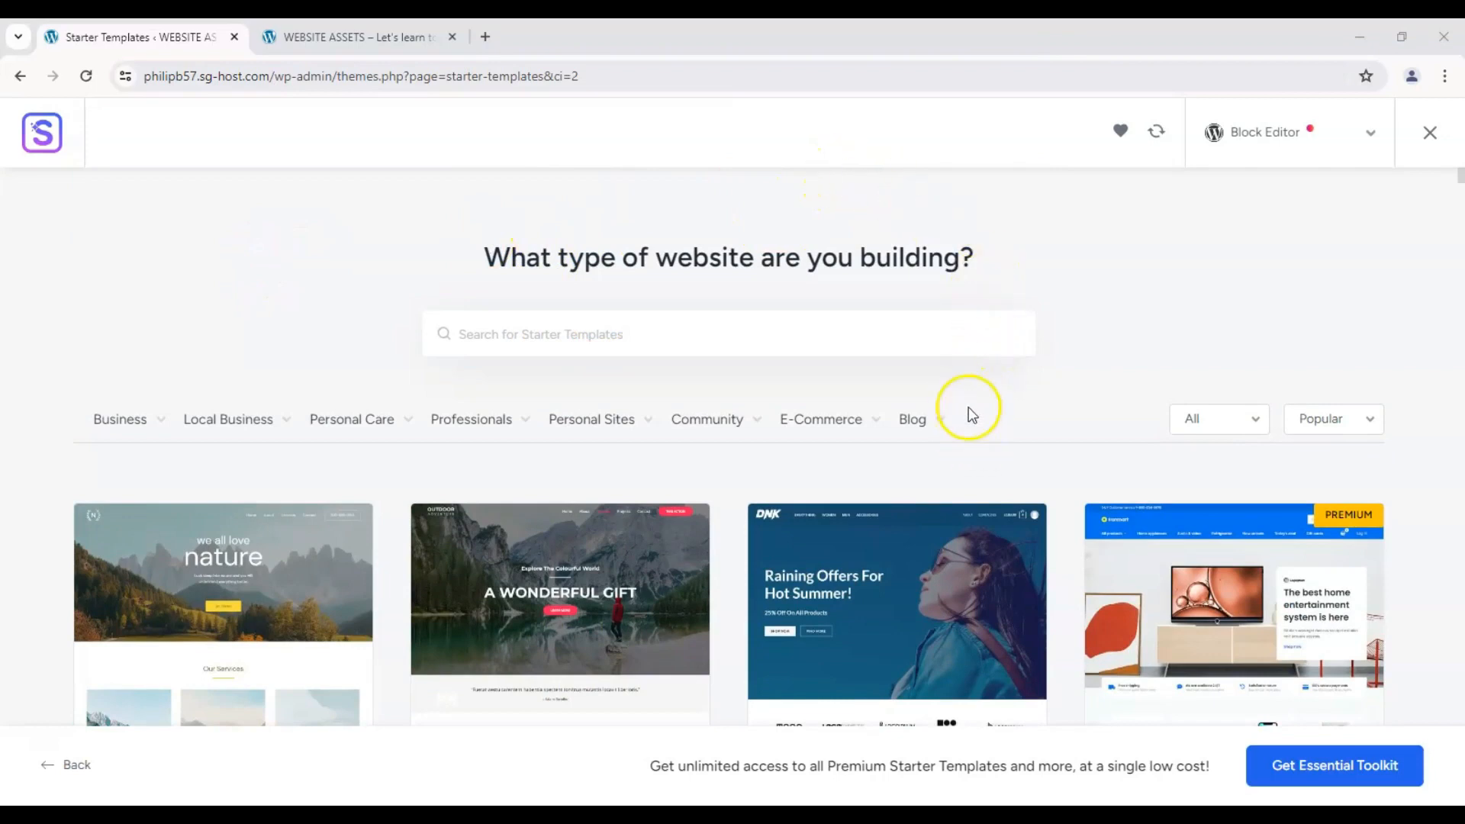
- Filter the starter templates by the Blog category and browse the designs
left_click(941, 426)
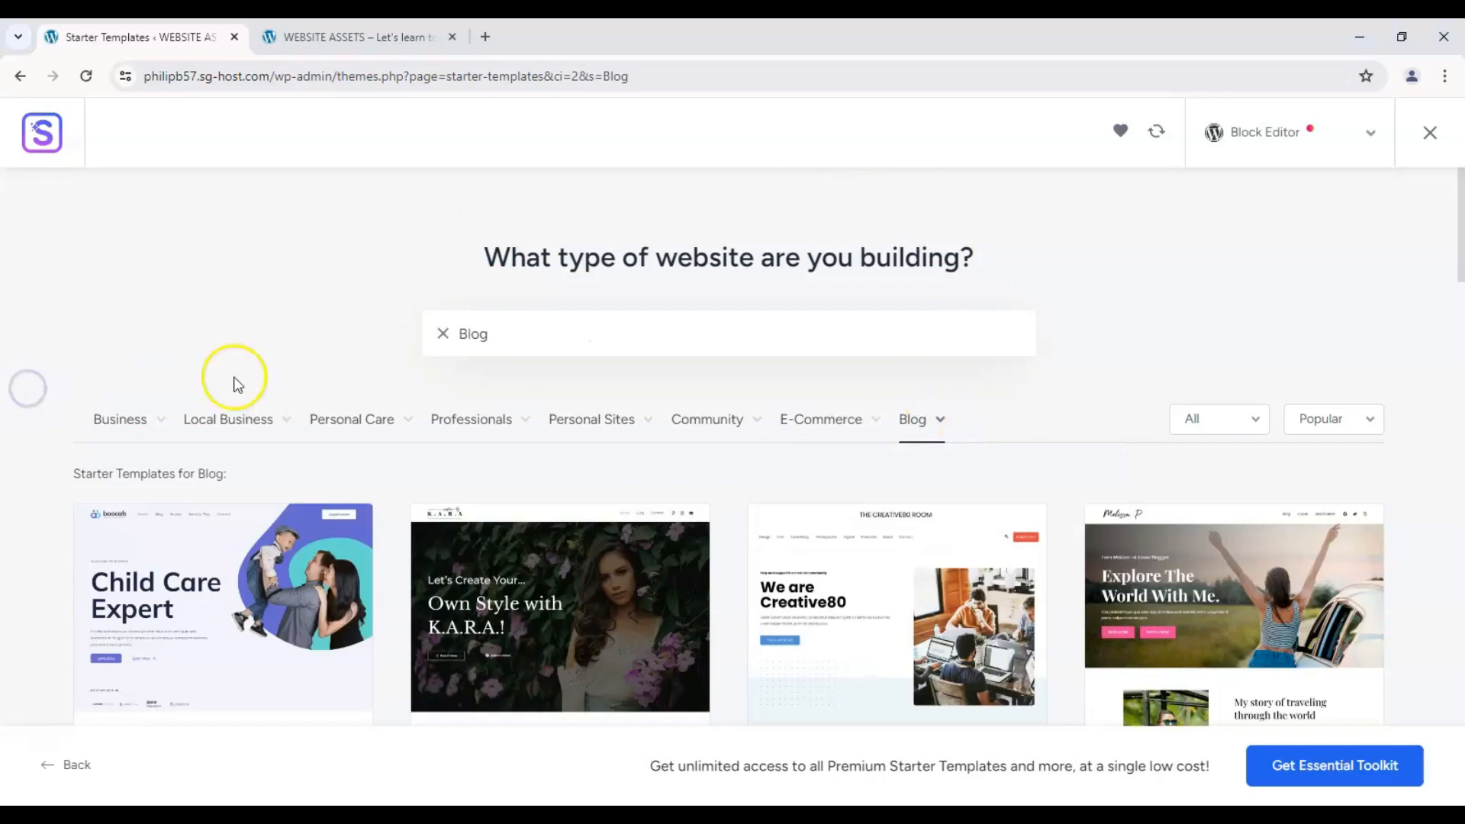
scroll(11, 357, "down", 5)
scroll(11, 357, "down", 2)
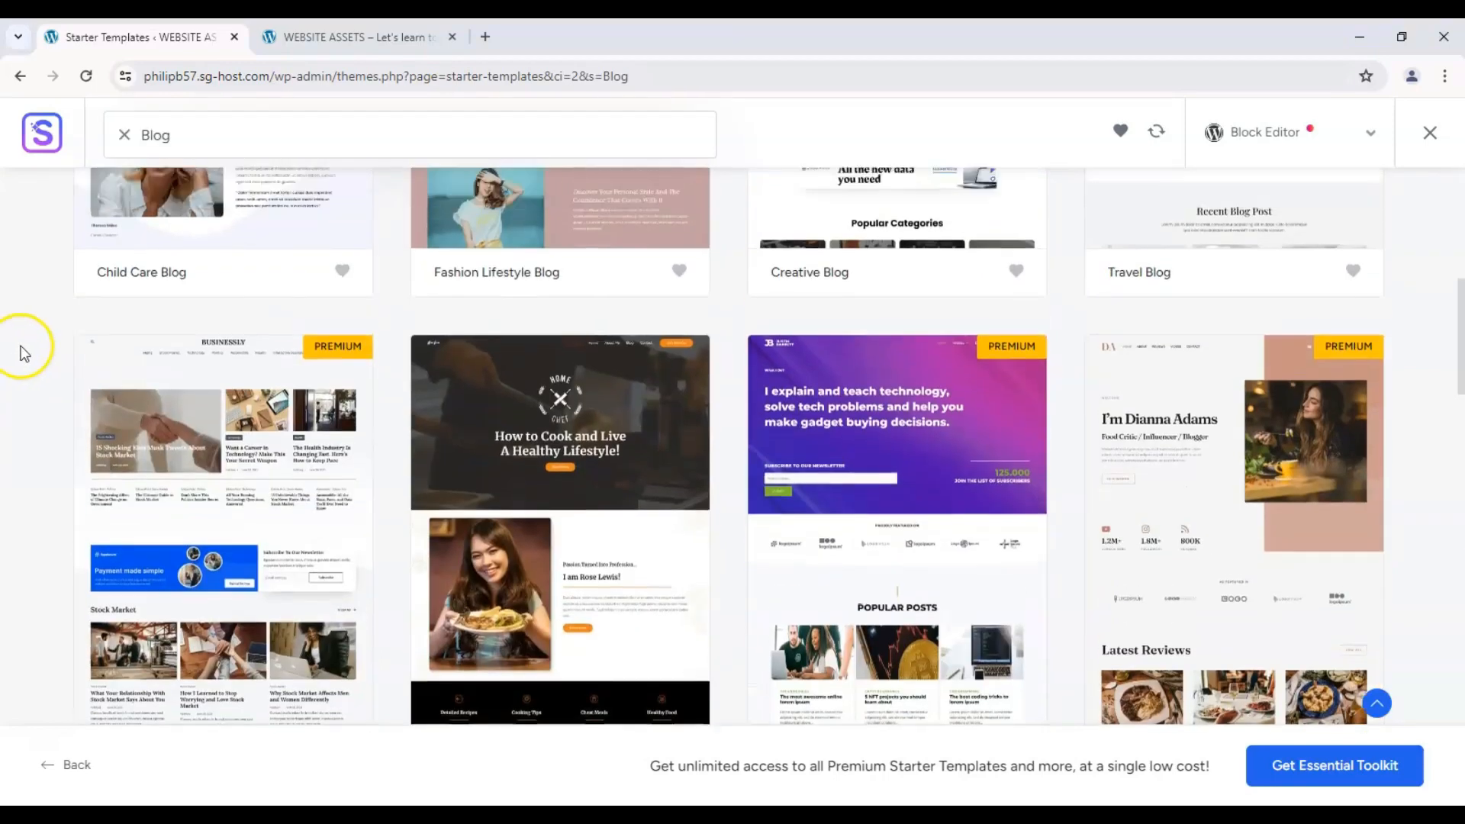
scroll(23, 350, "up", 6)
- Narrow the starter templates to the Food Blog subcategory and look through them
mouse_move(942, 427)
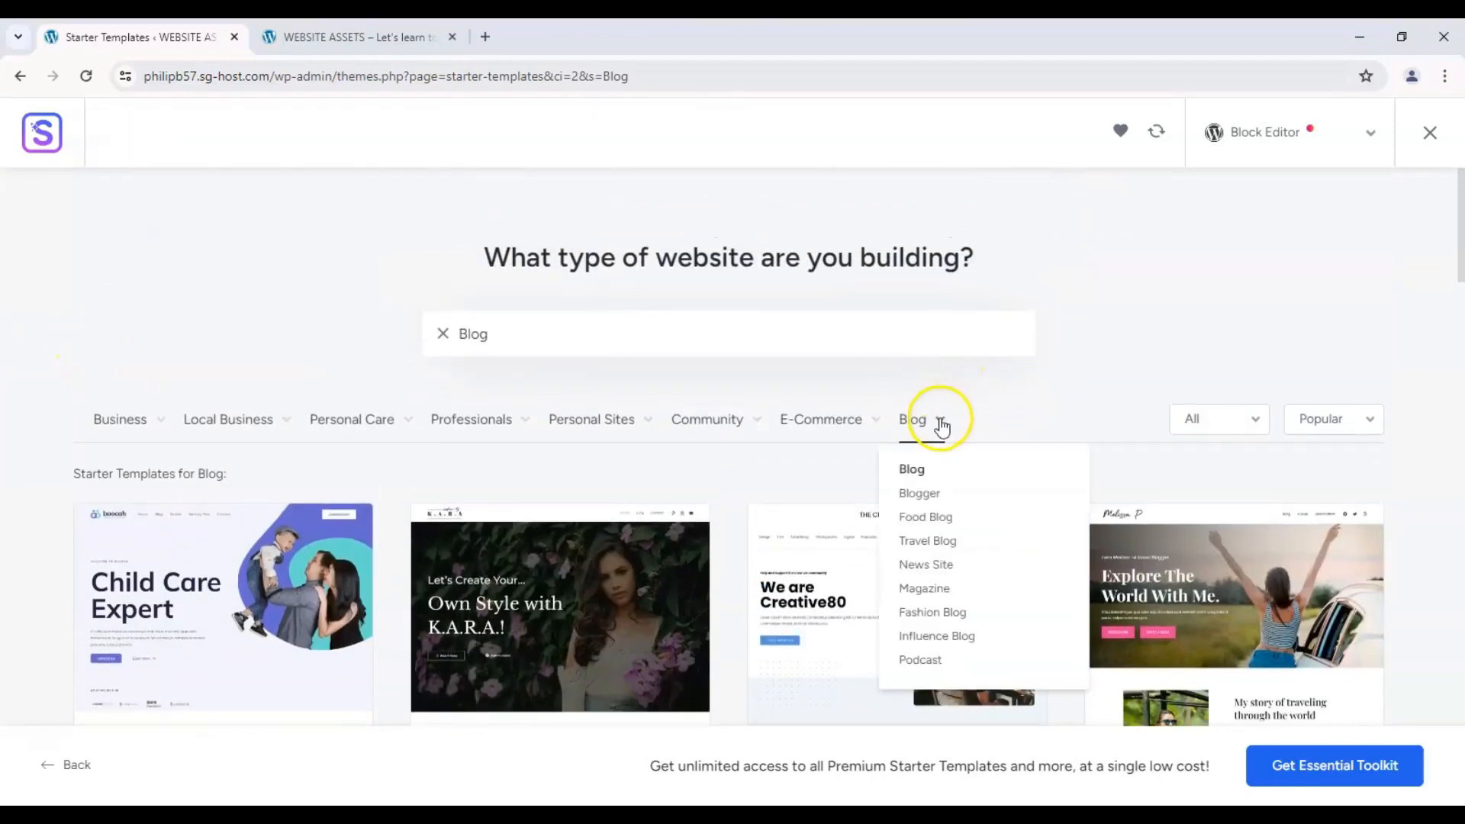
left_click(936, 518)
scroll(15, 449, "down", 10)
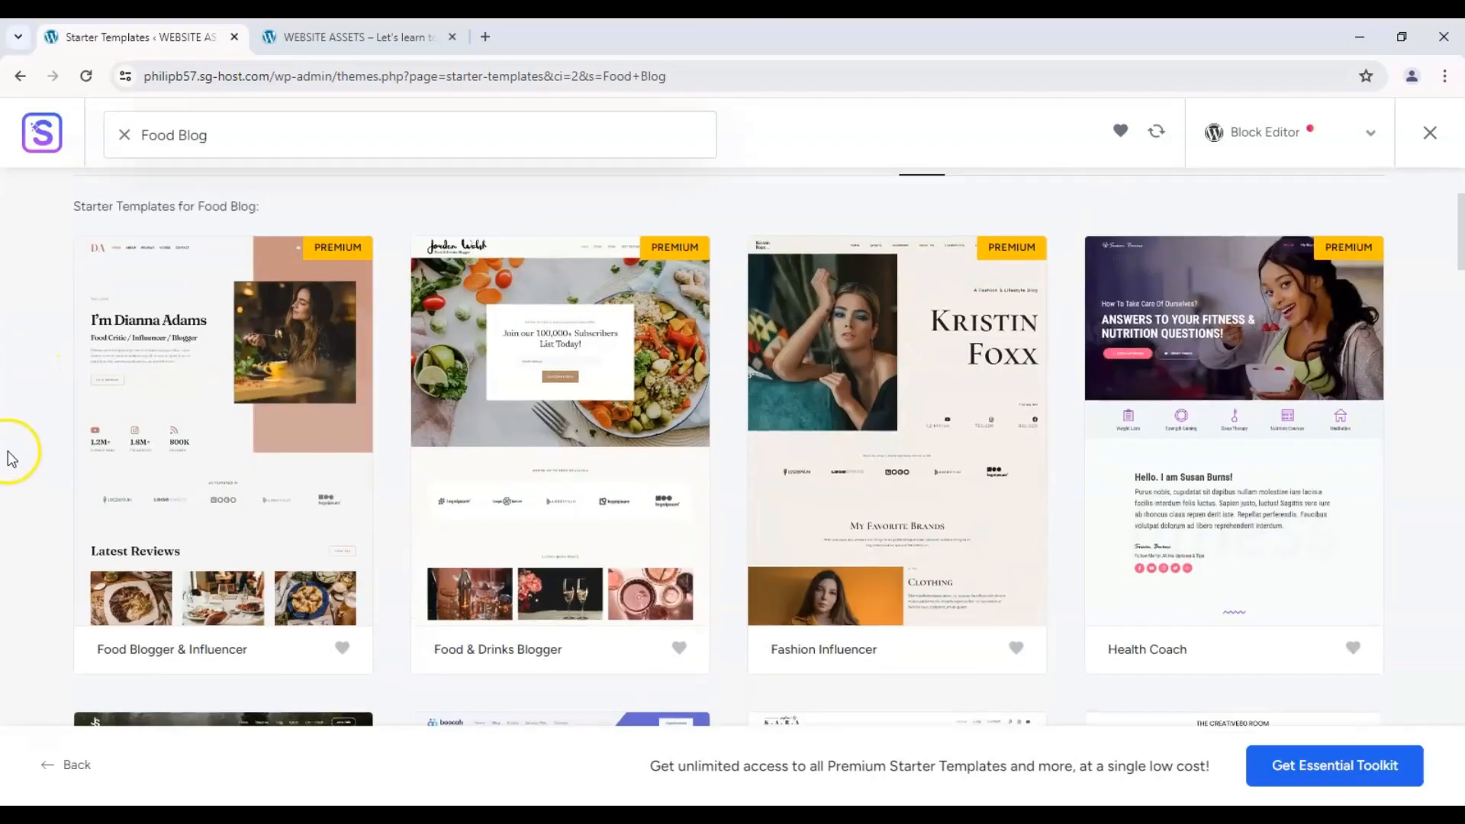
scroll(62, 428, "up", 7)
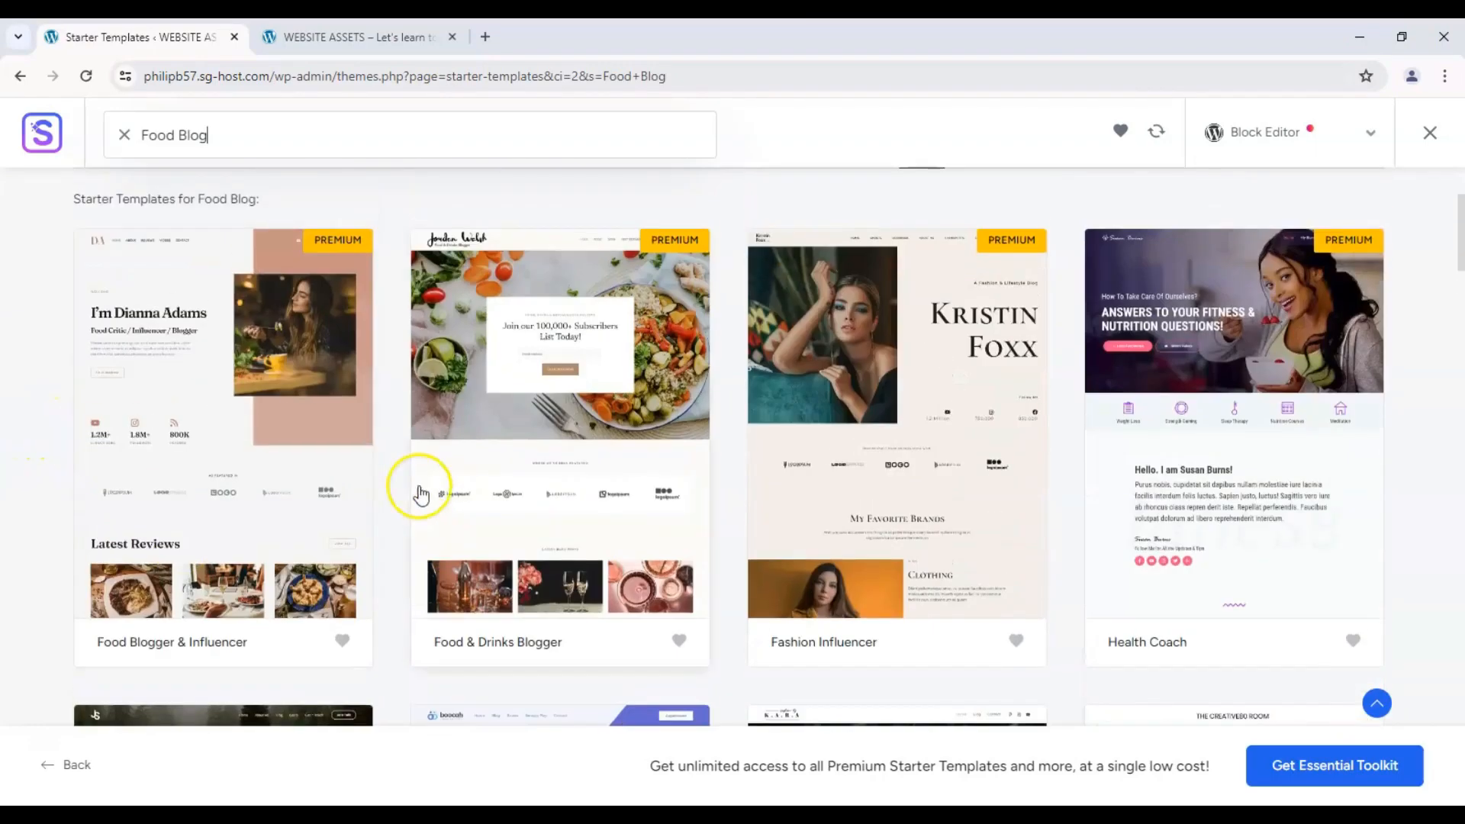
scroll(959, 381, "up", 3)
- Switch the starter template filter to the Influence Blog subcategory and look through the designs
mouse_move(914, 427)
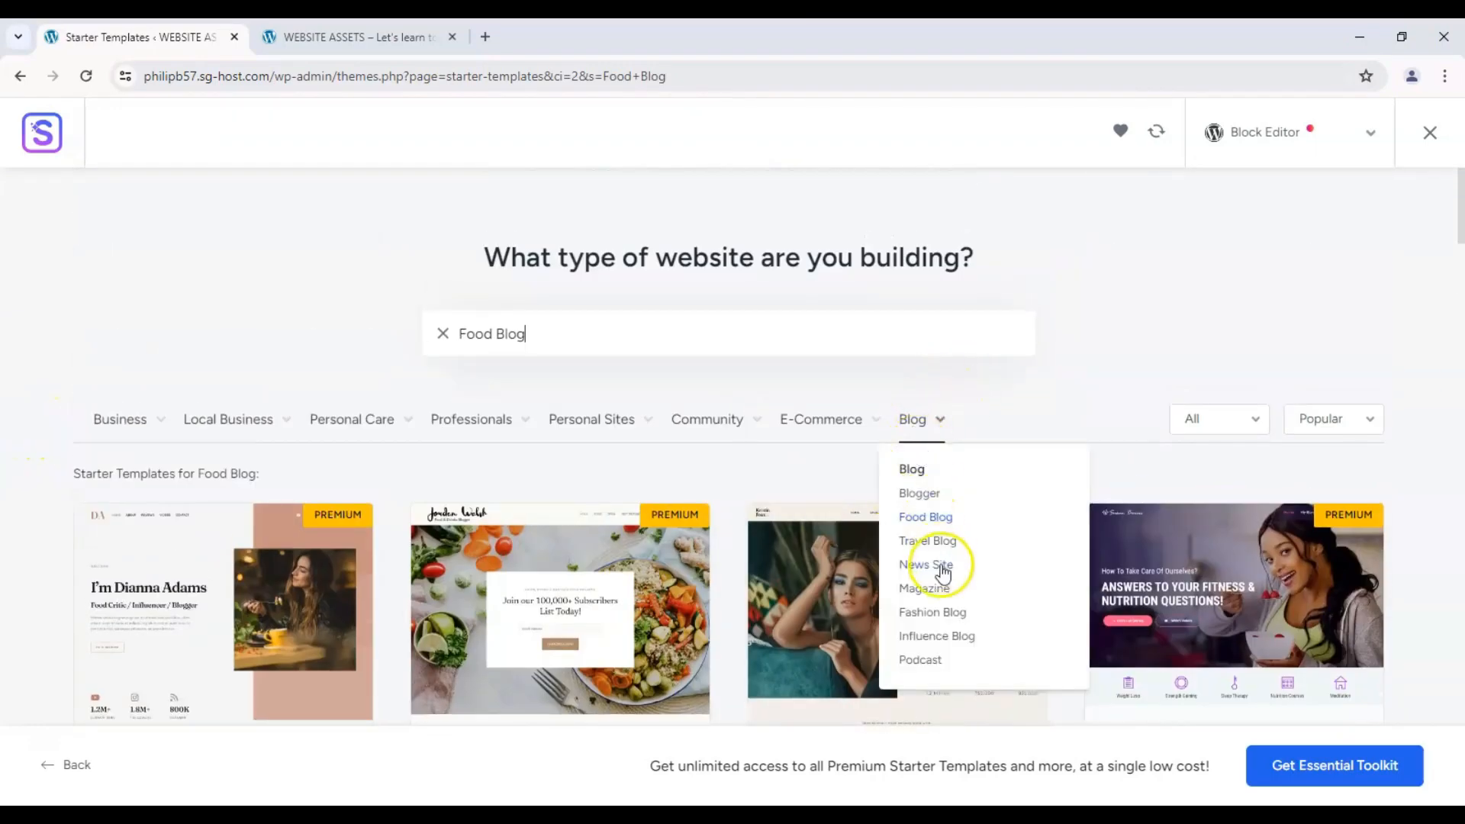
left_click(945, 637)
scroll(119, 482, "down", 4)
scroll(33, 458, "down", 4)
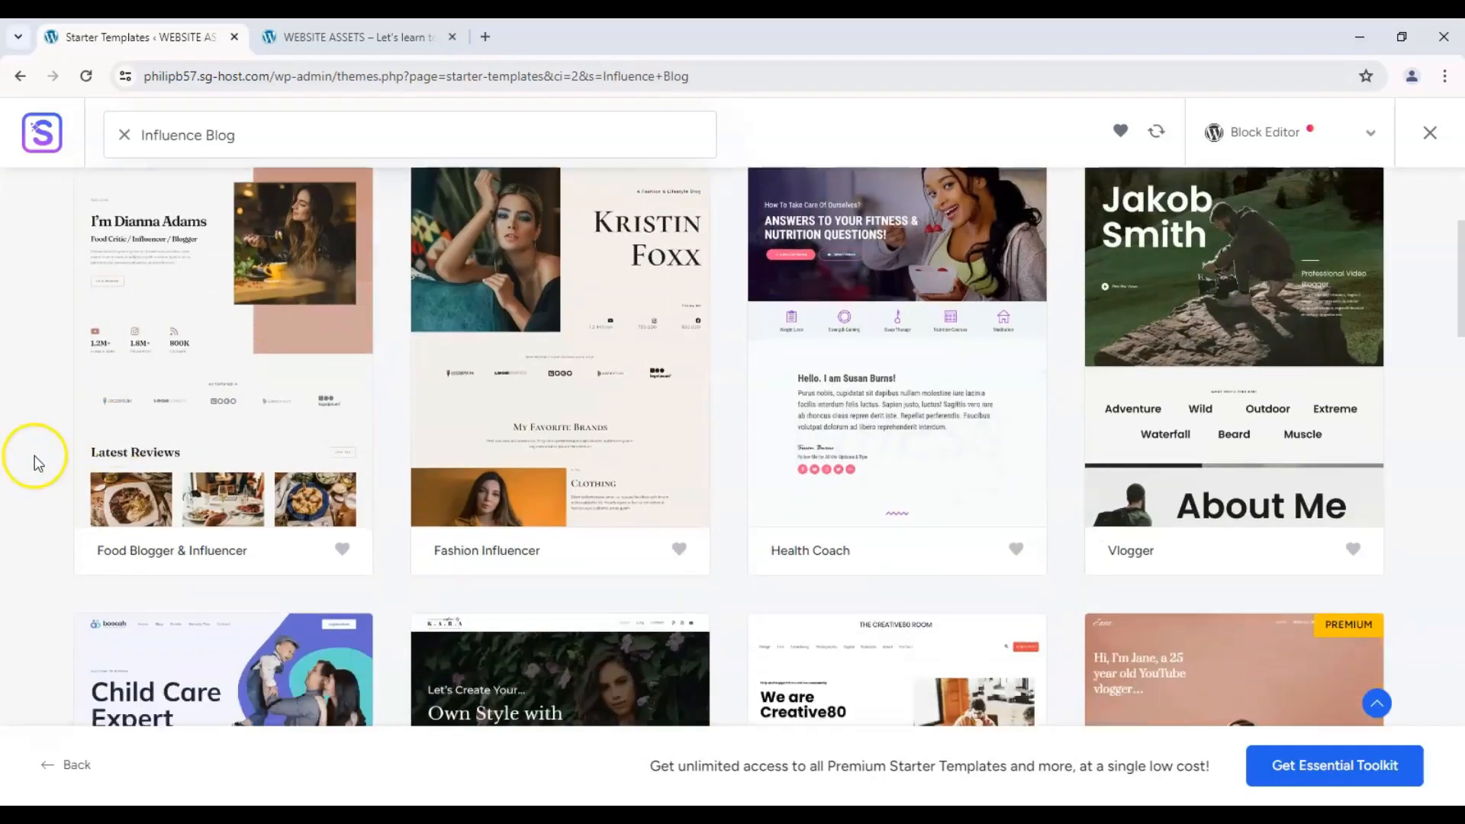
scroll(104, 435, "up", 8)
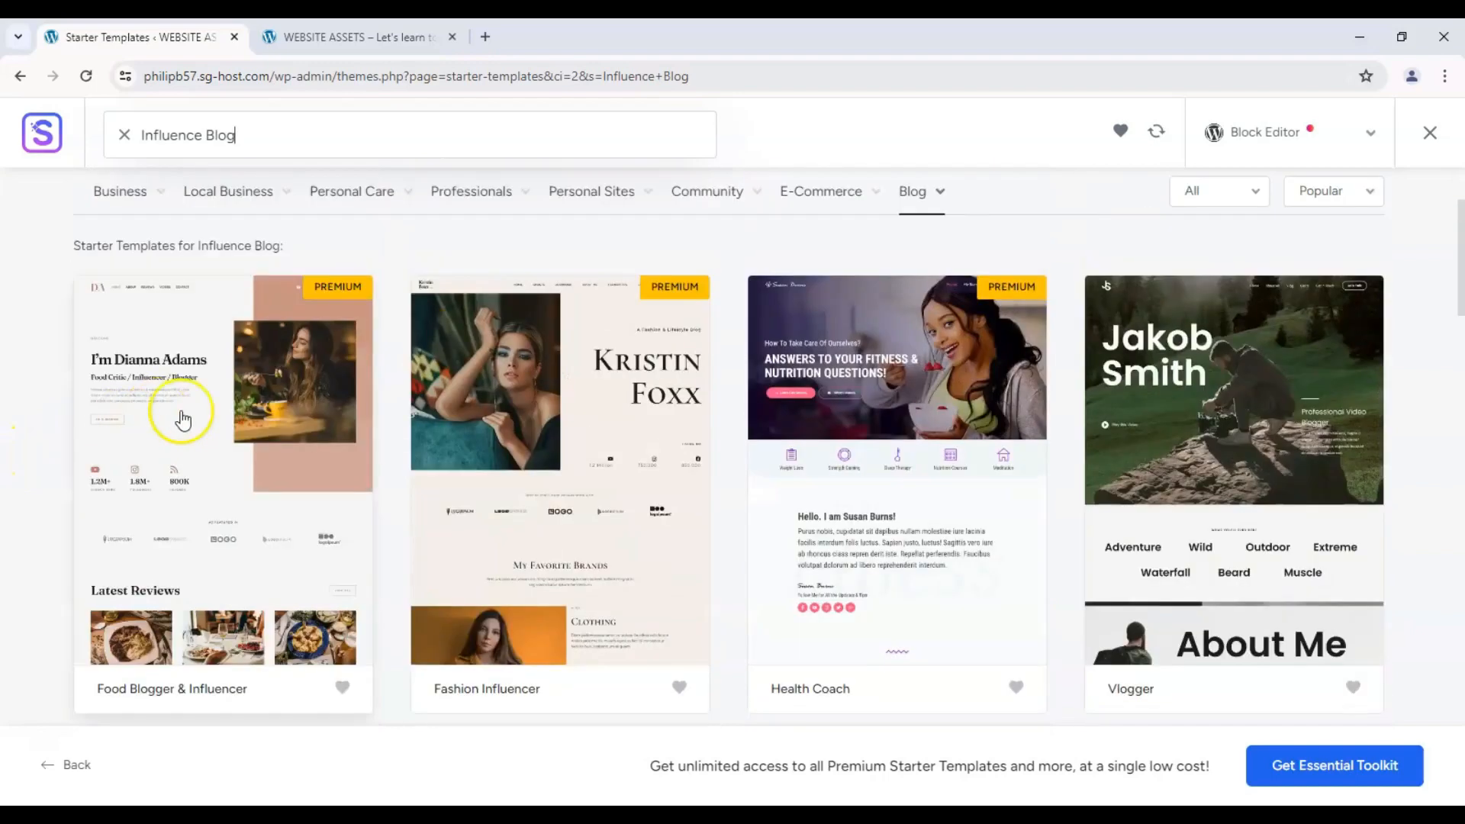
- Filter the starter templates by the Podcast subcategory and select the Creative Podcaster template
left_click(934, 418)
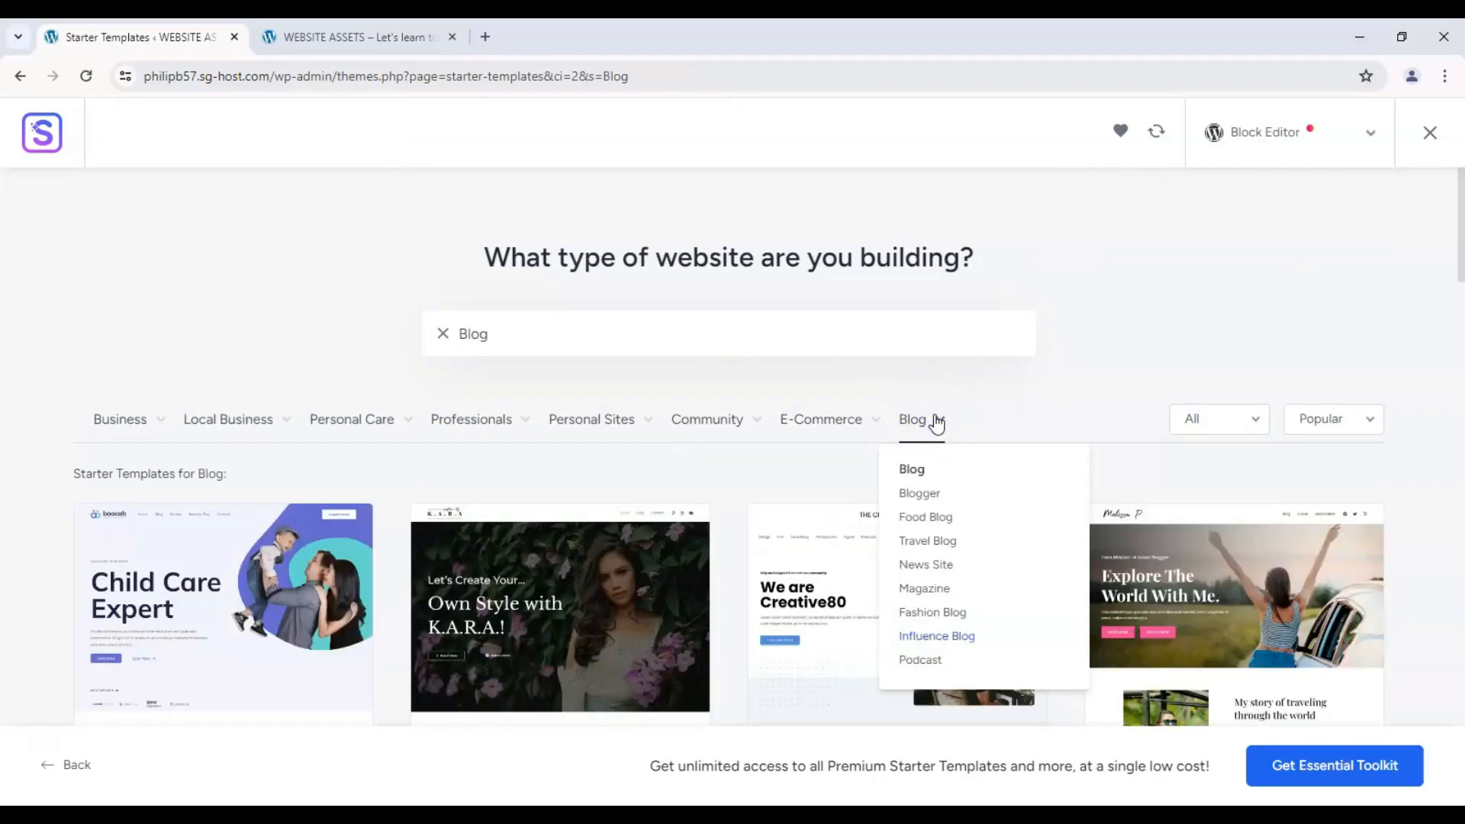
left_click(925, 658)
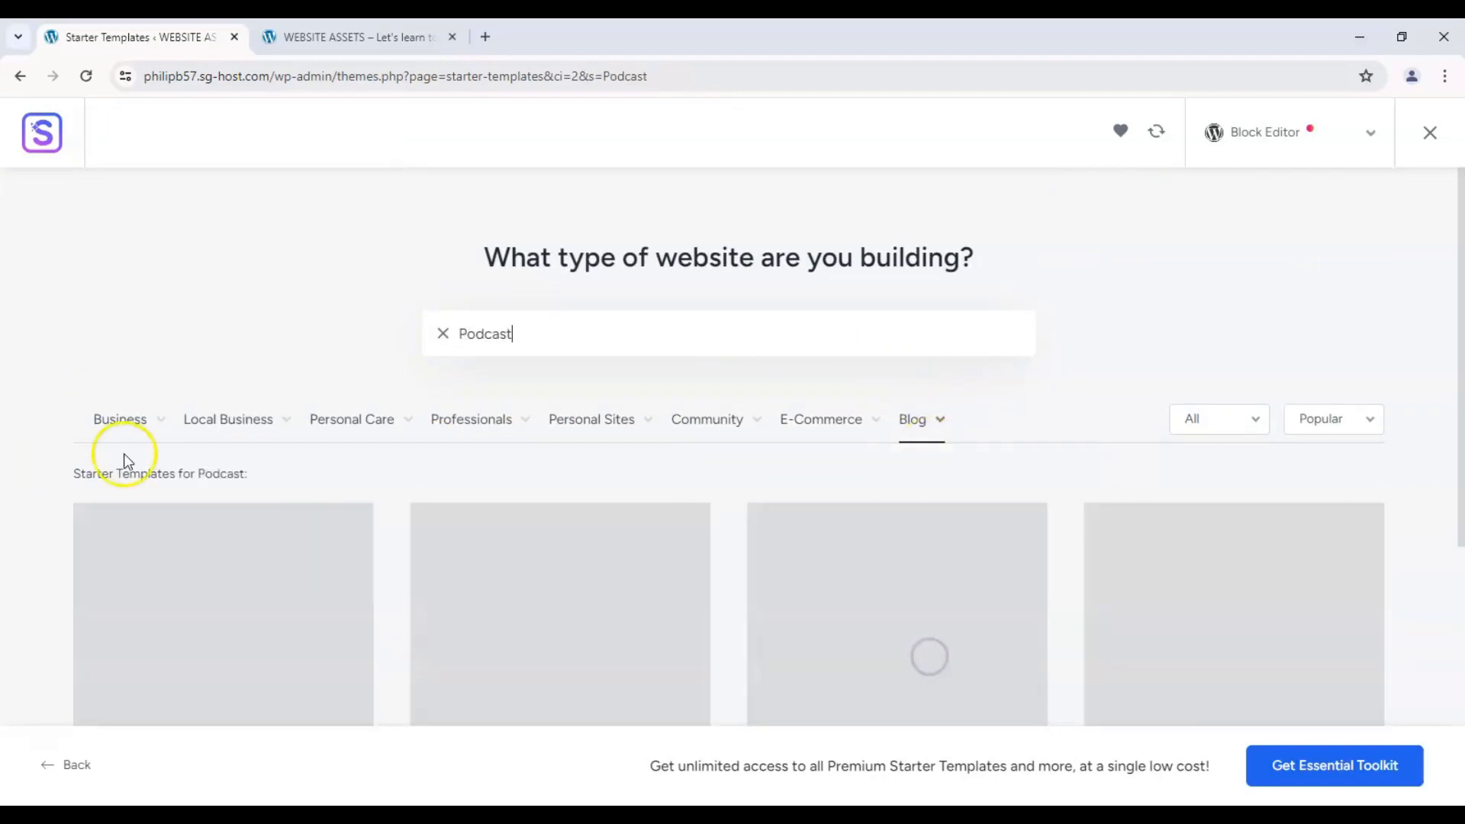
scroll(45, 431, "down", 2)
scroll(44, 430, "down", 1)
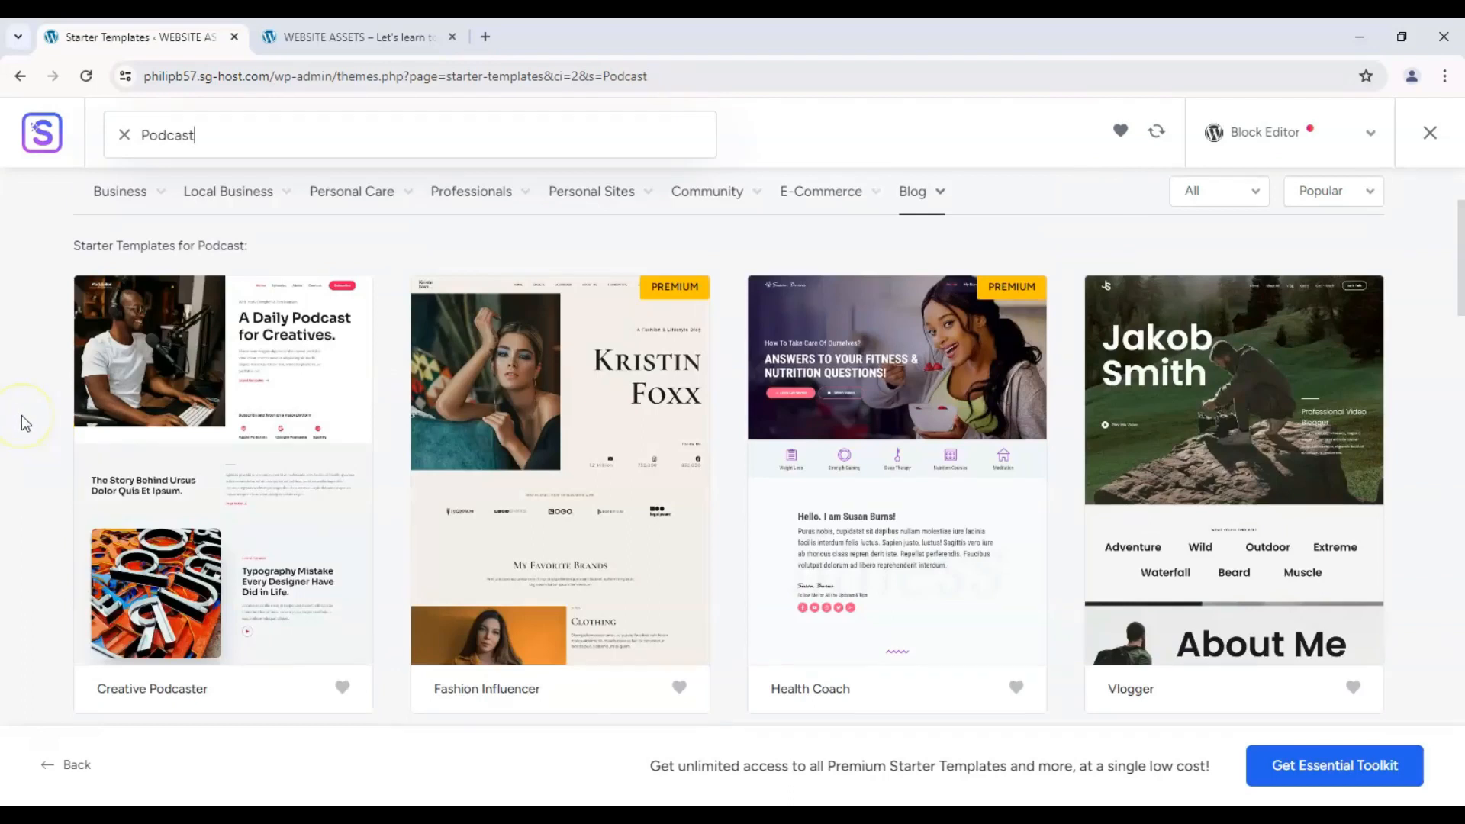
scroll(30, 408, "up", 1)
scroll(30, 408, "up", 1)
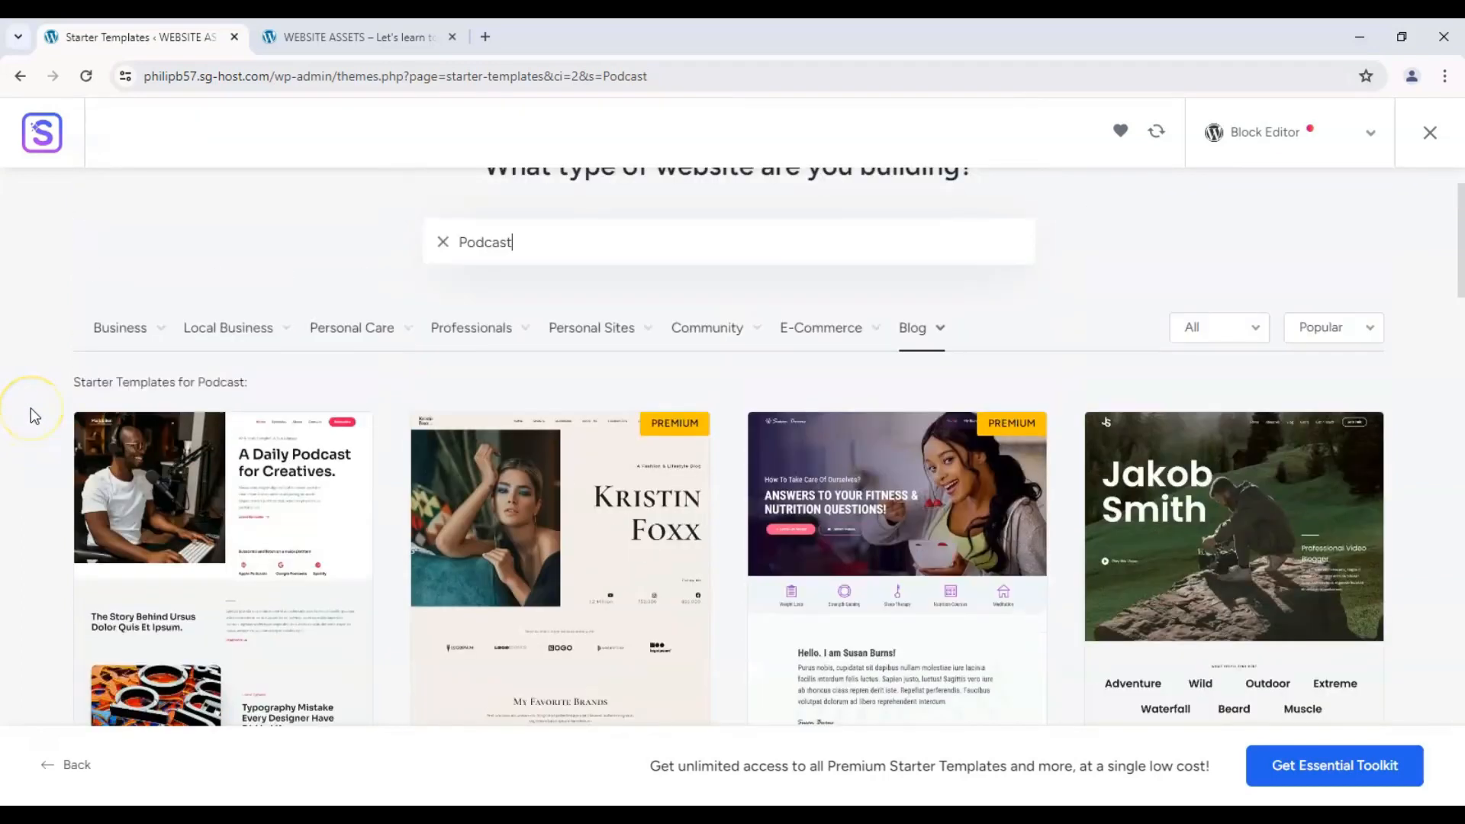
scroll(31, 407, "down", 3)
scroll(31, 408, "up", 3)
scroll(160, 465, "down", 2)
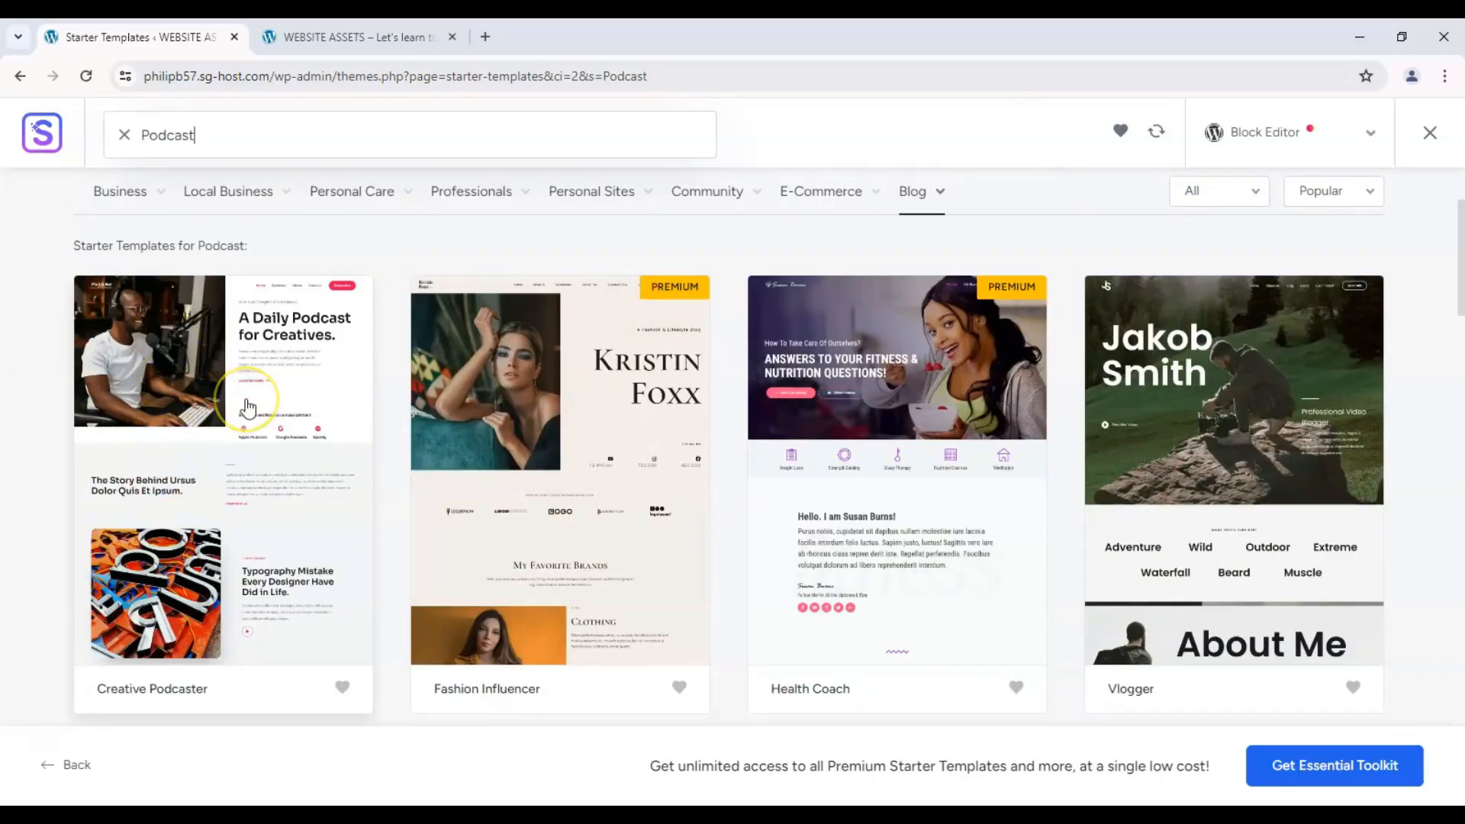
left_click(248, 408)
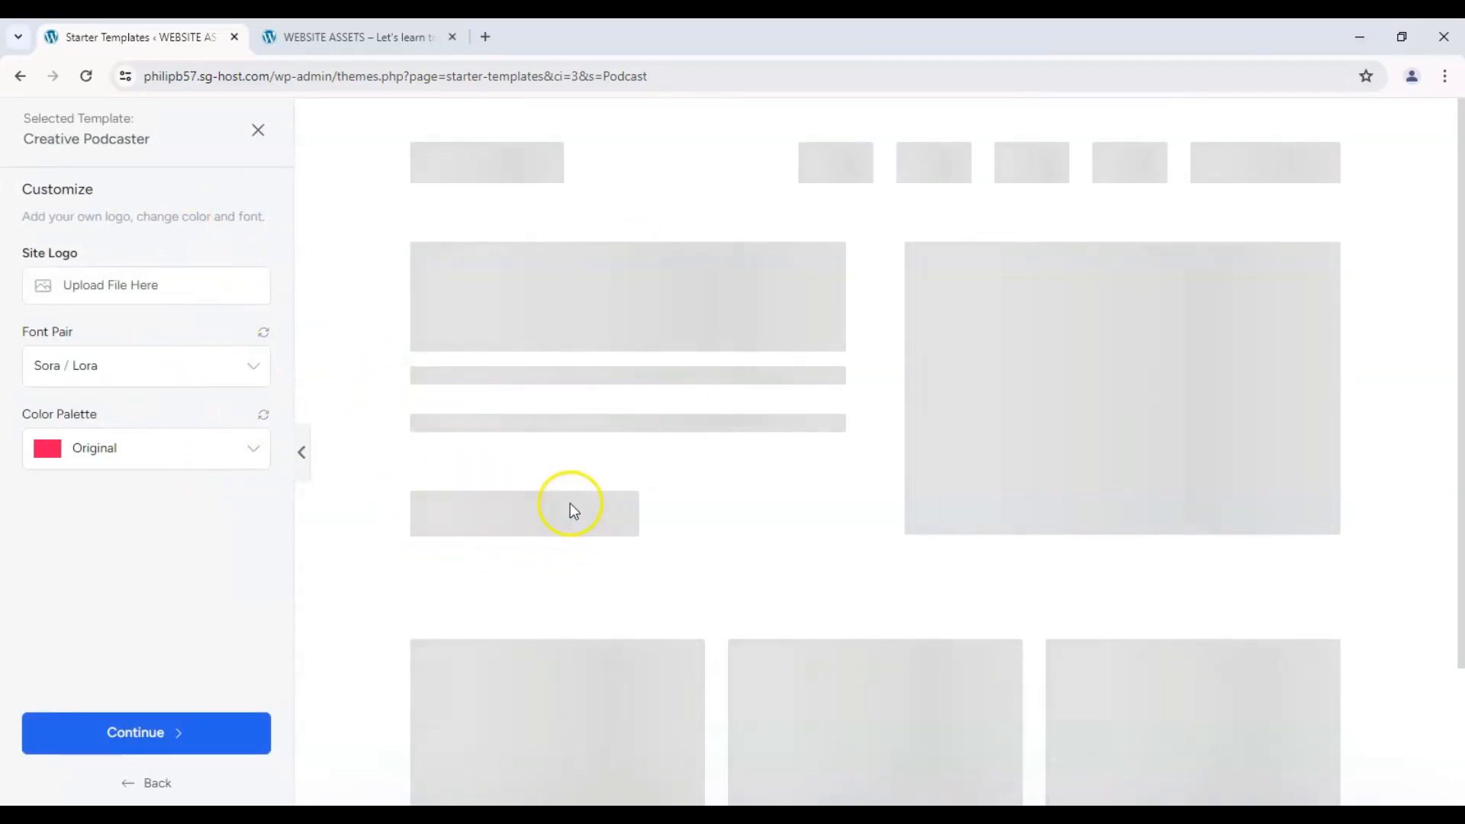
- Preview the Creative Podcaster template and continue to the feature selection with the default logo, Sora / Lora fonts and Original color palette
scroll(447, 489, "down", 5)
scroll(447, 492, "up", 5)
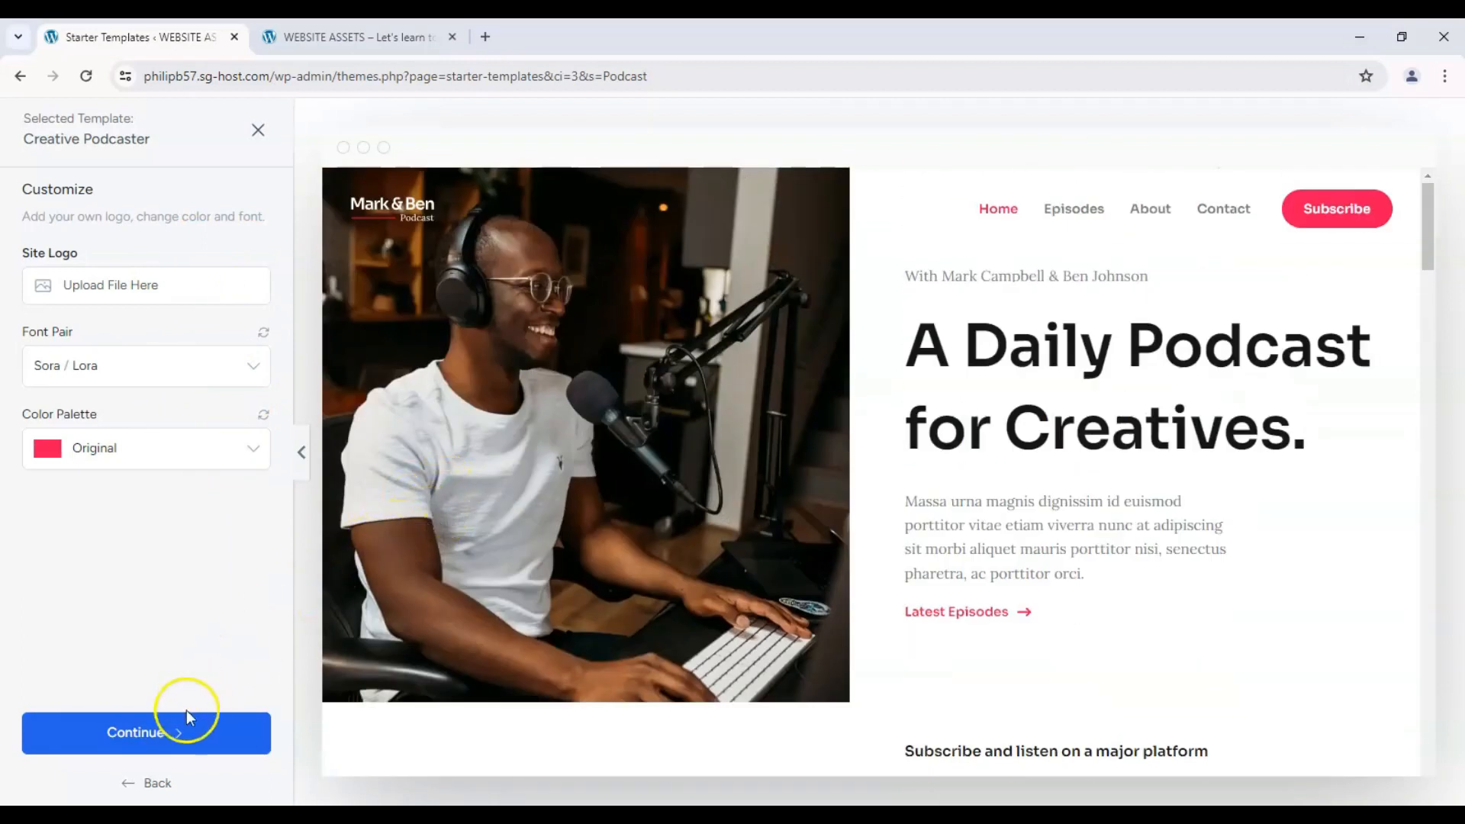
left_click(178, 734)
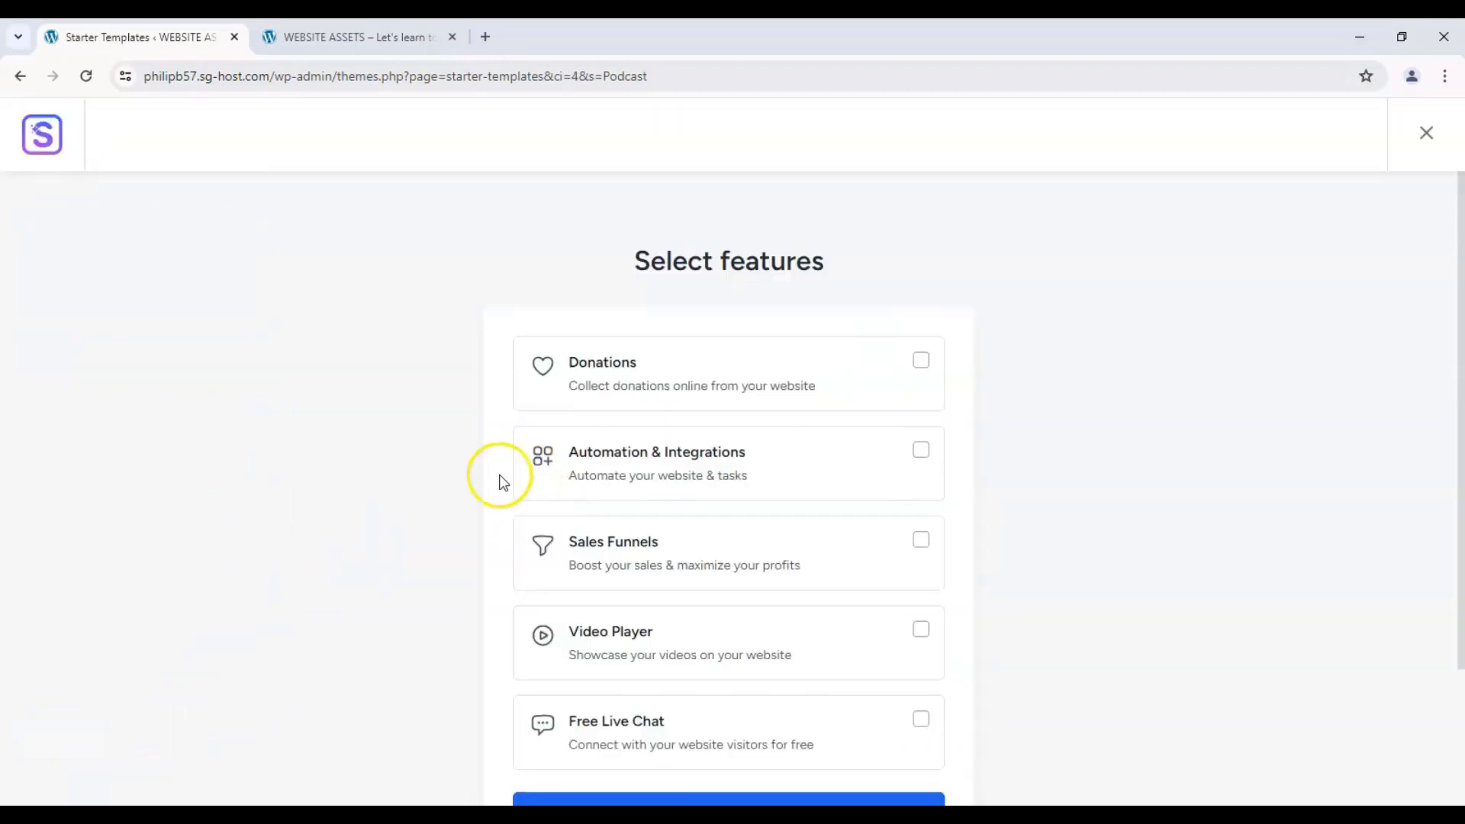
scroll(499, 481, "down", 3)
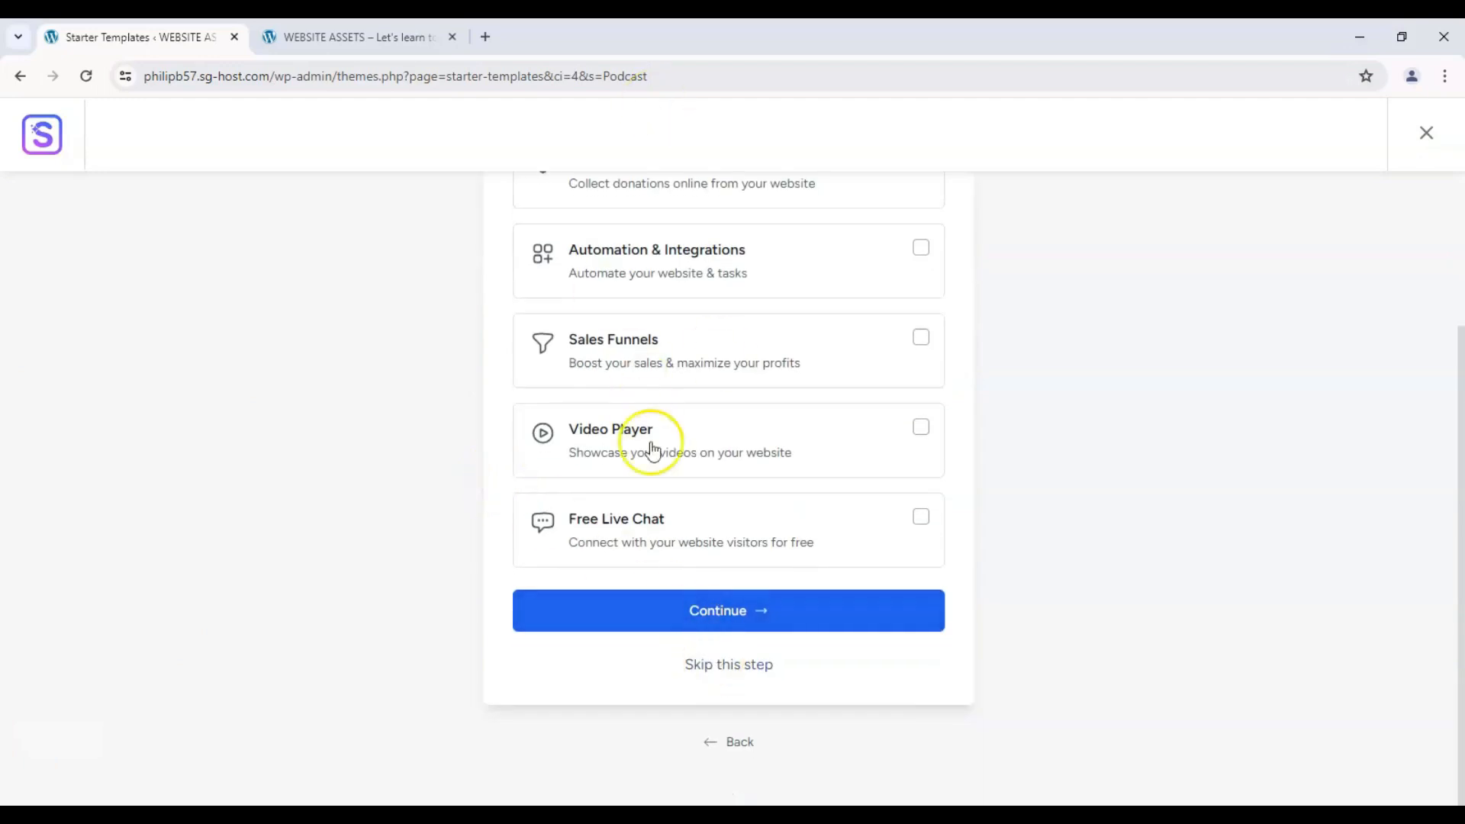
- Skip the optional features and build the website with all advanced import options enabled
scroll(592, 389, "up", 3)
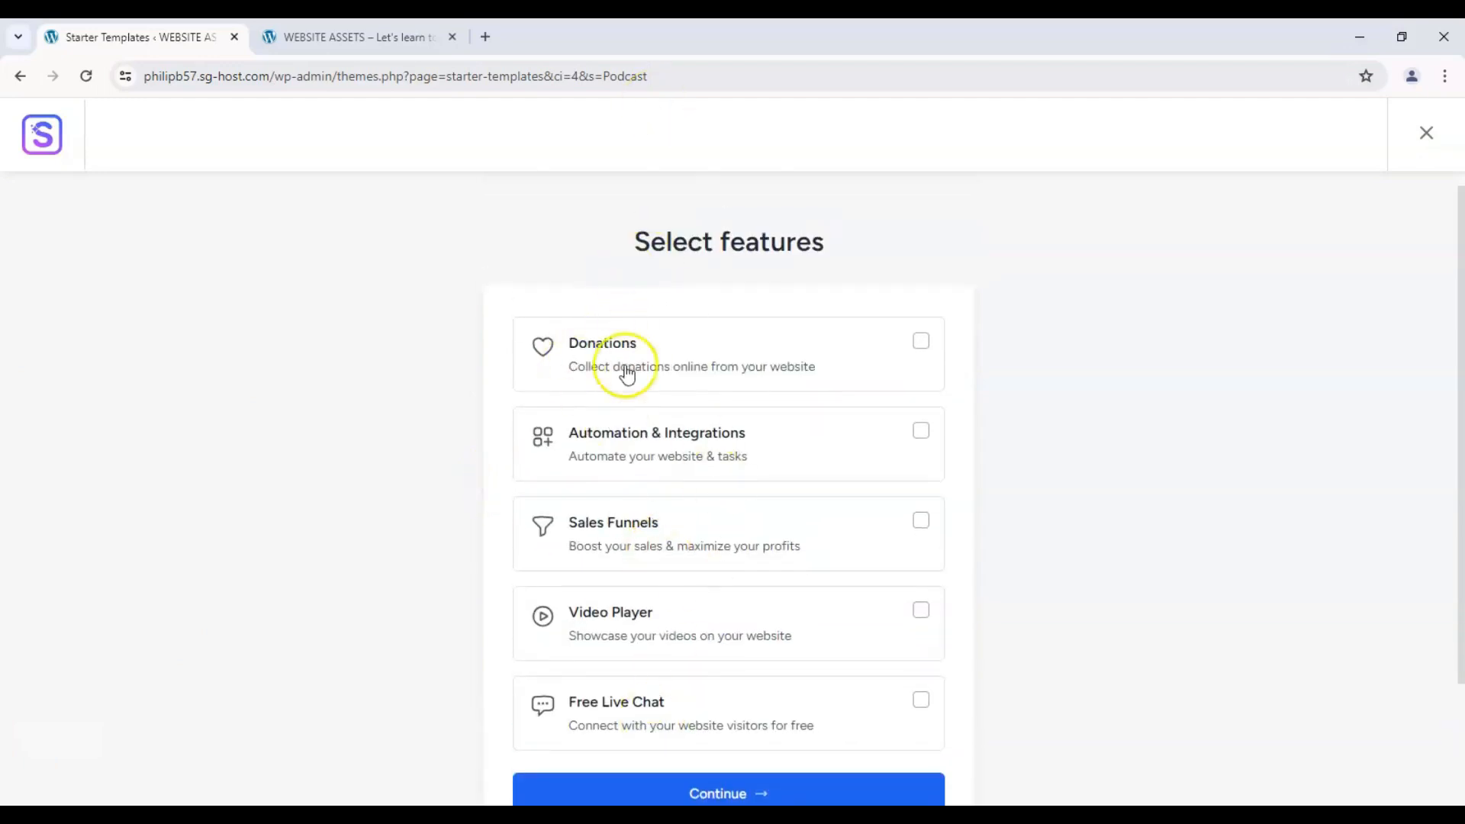
scroll(763, 534, "down", 3)
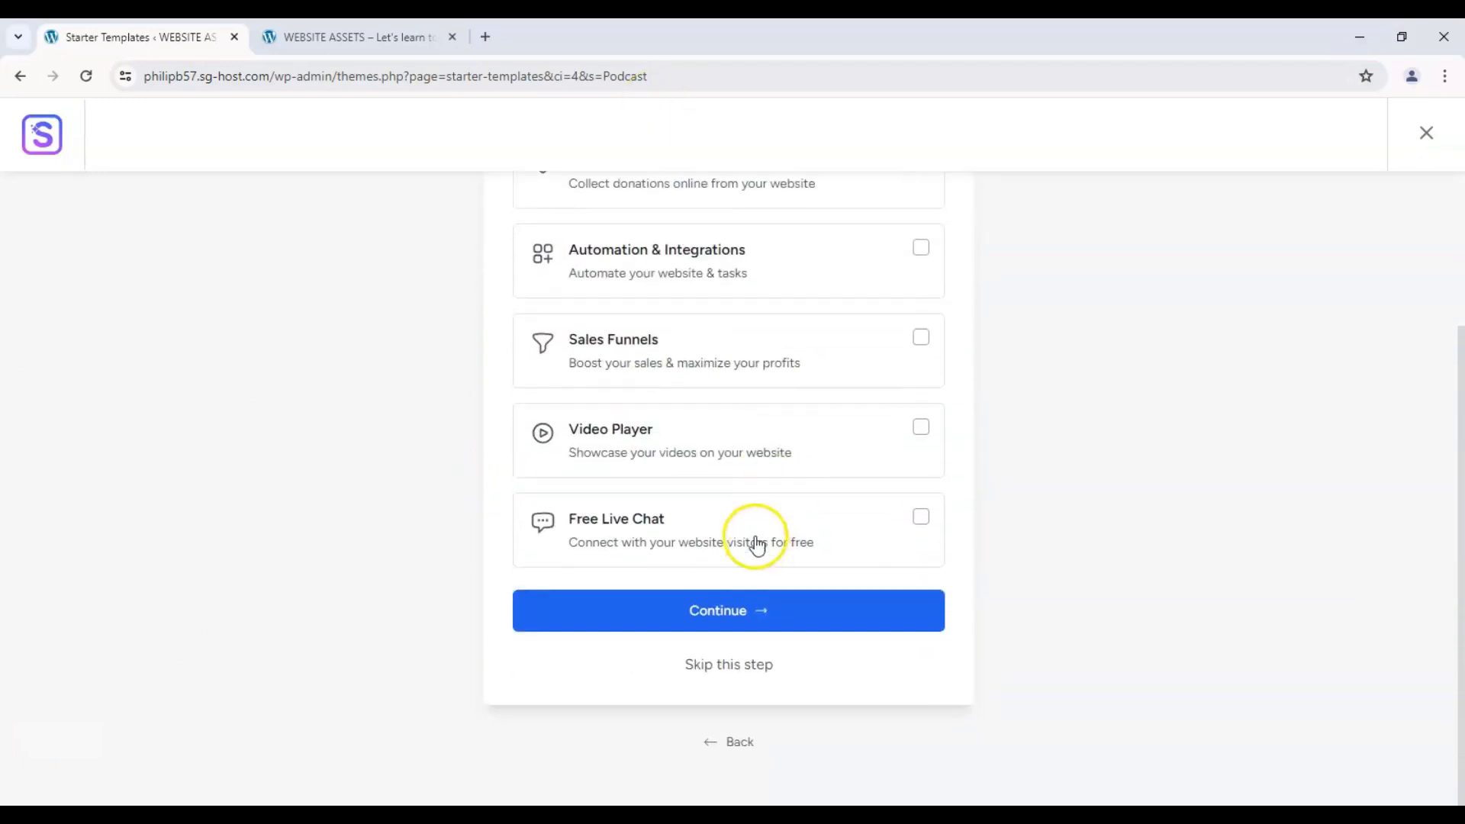
left_click(759, 666)
scroll(526, 663, "down", 2)
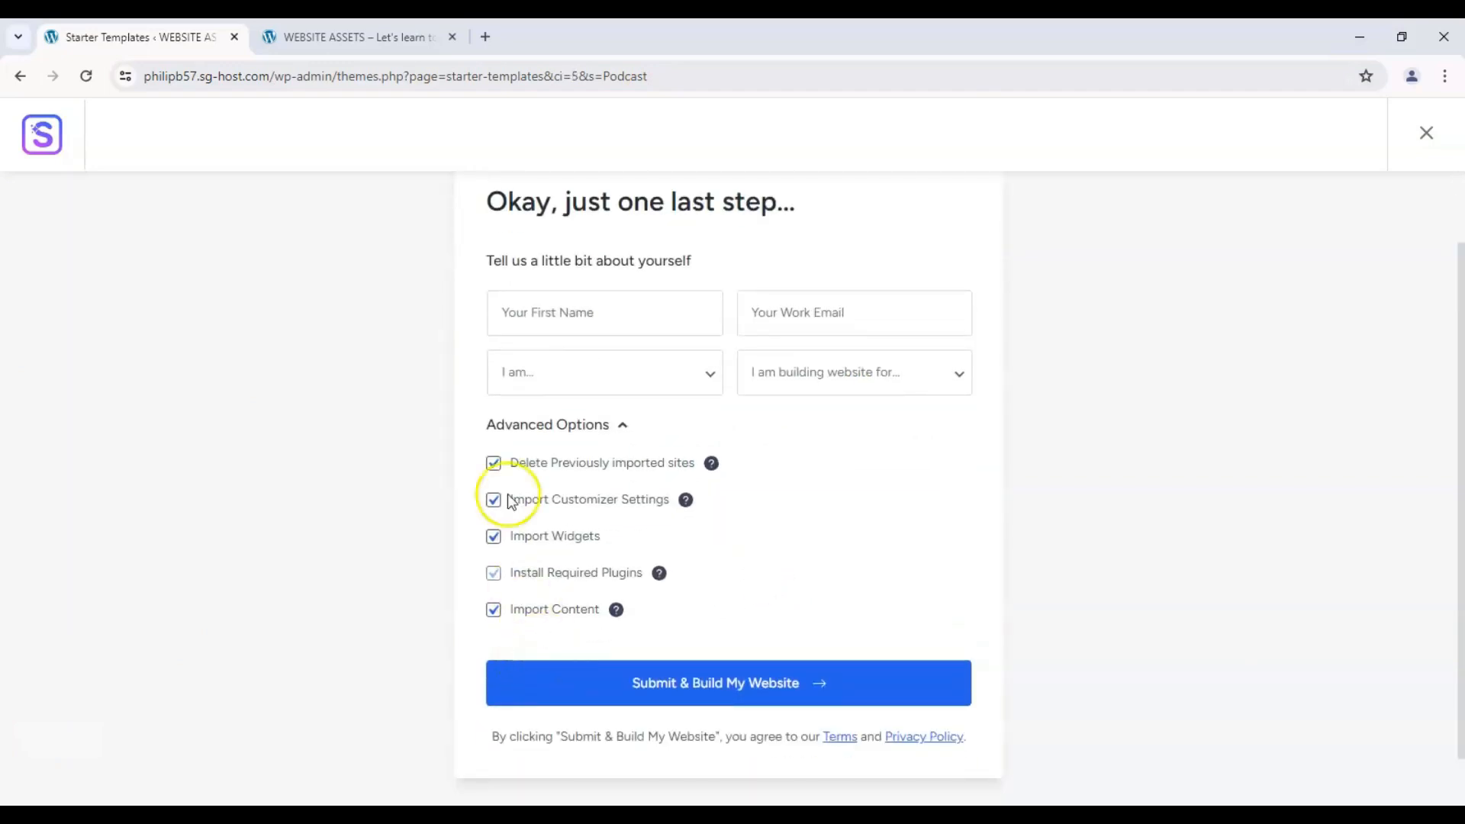
left_click(702, 671)
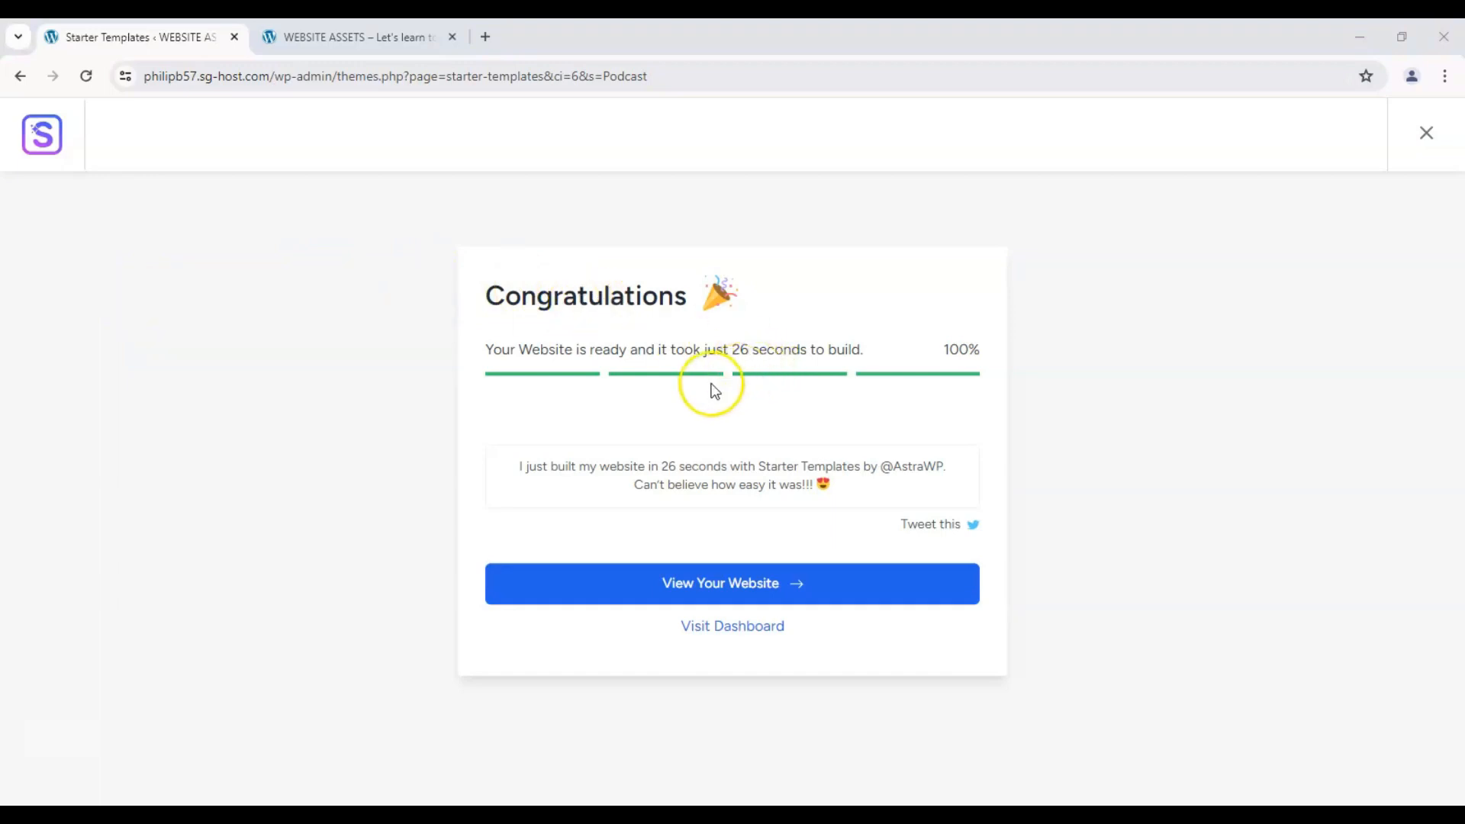
- View the newly built website and look through its Home, Episodes and About pages
left_click(742, 576)
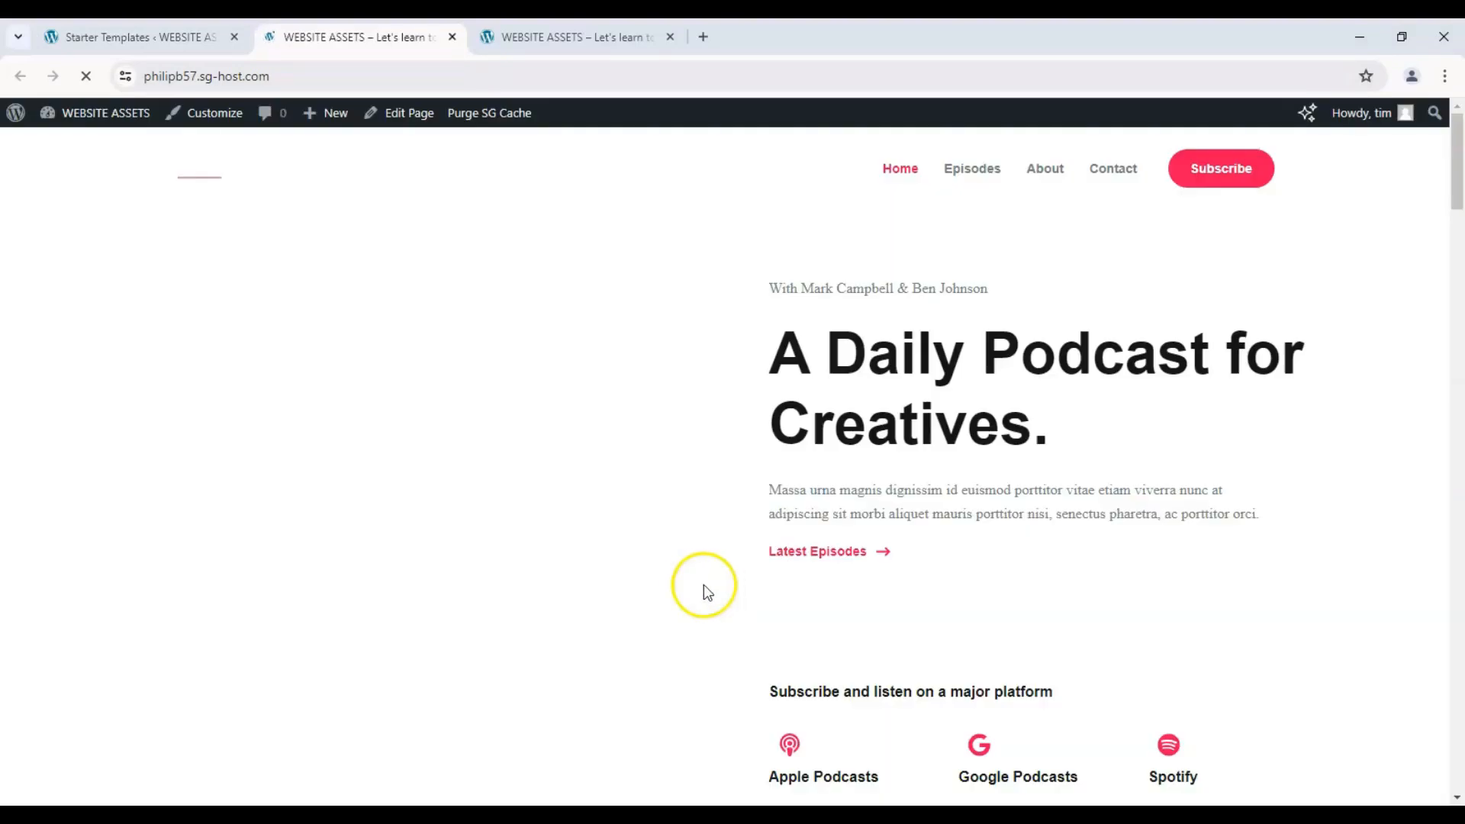
scroll(695, 581, "down", 2)
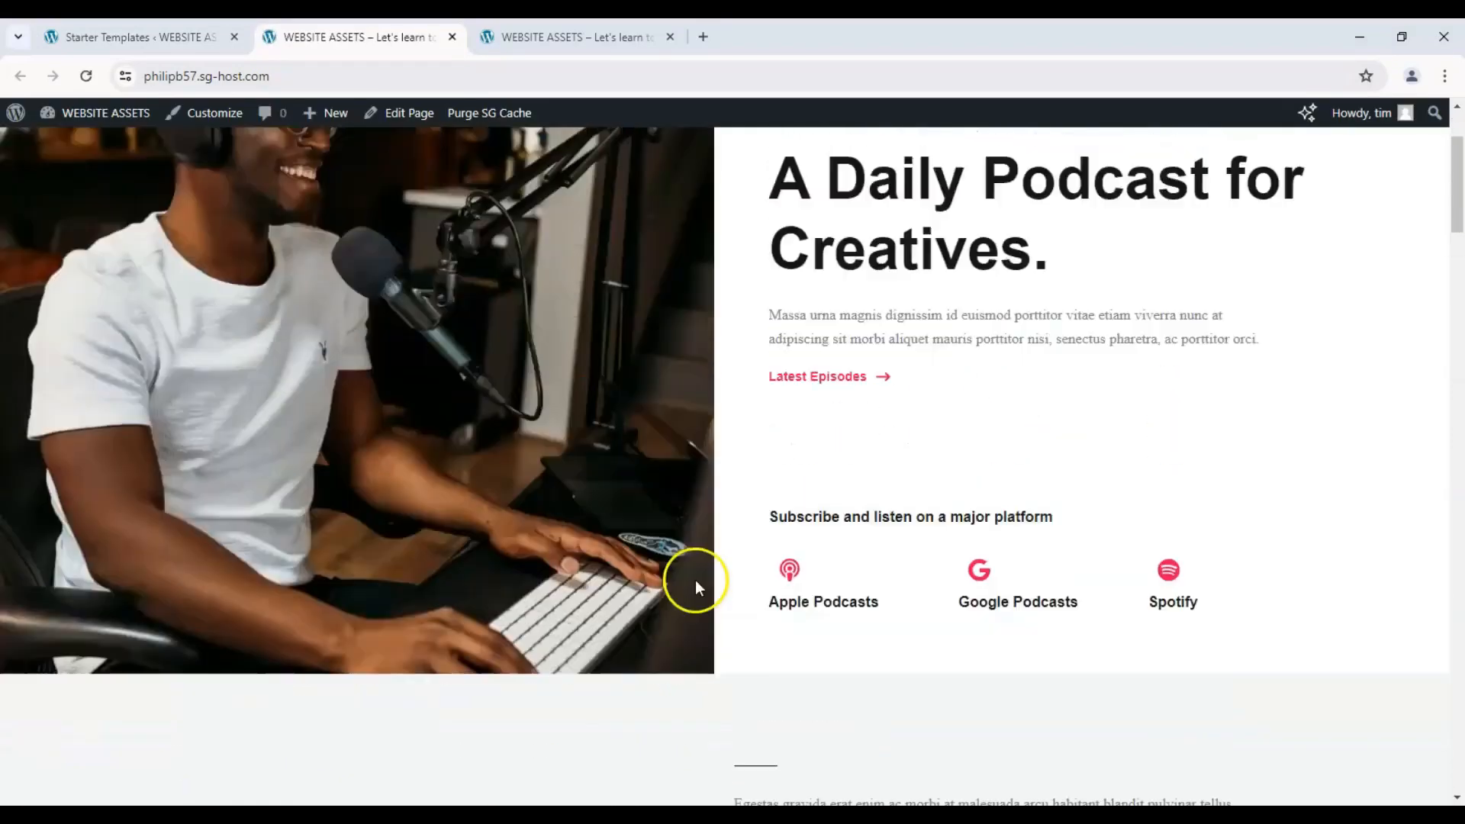
scroll(691, 581, "up", 2)
left_click(976, 181)
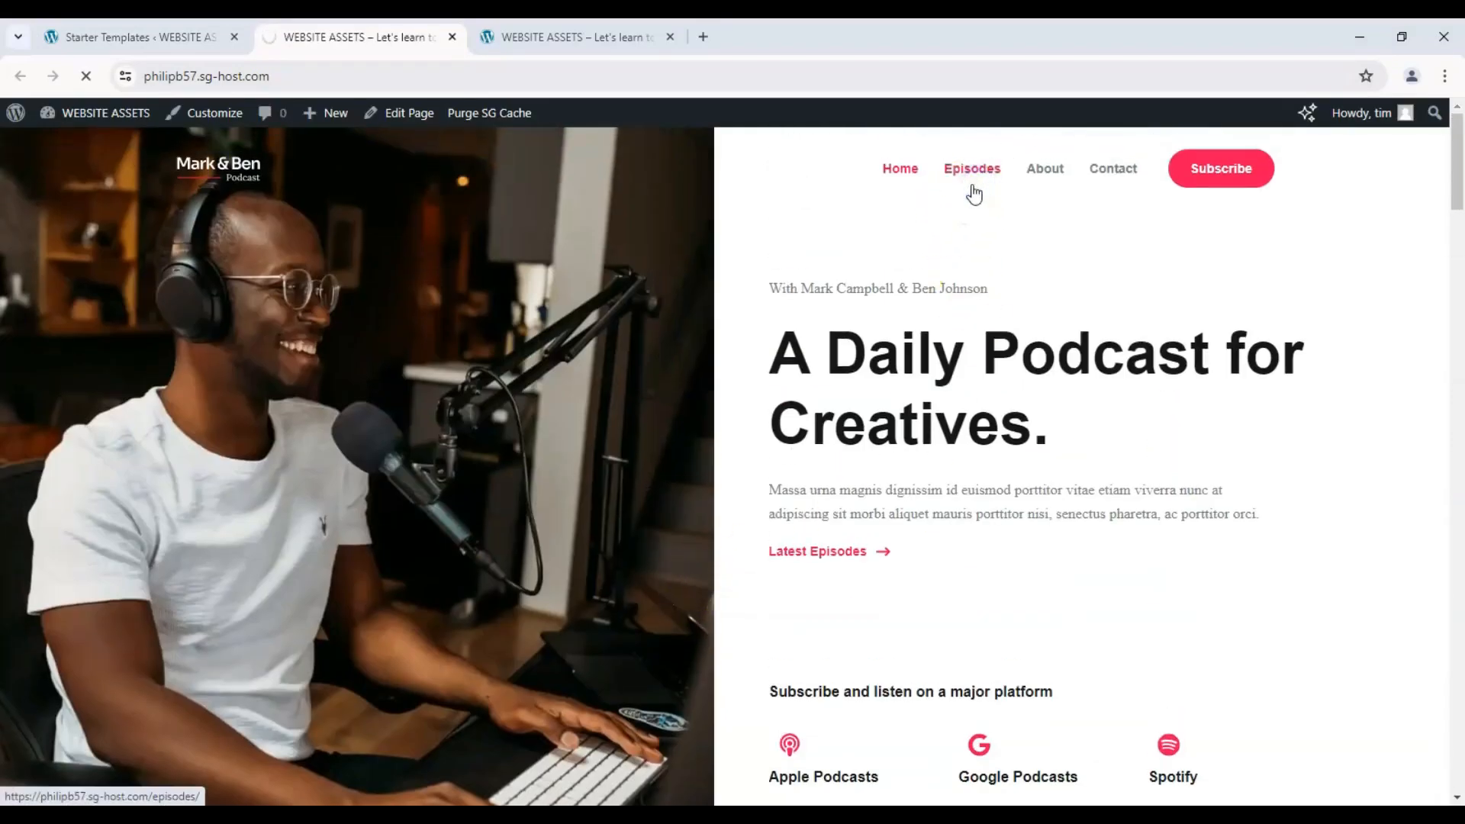
scroll(946, 237, "down", 7)
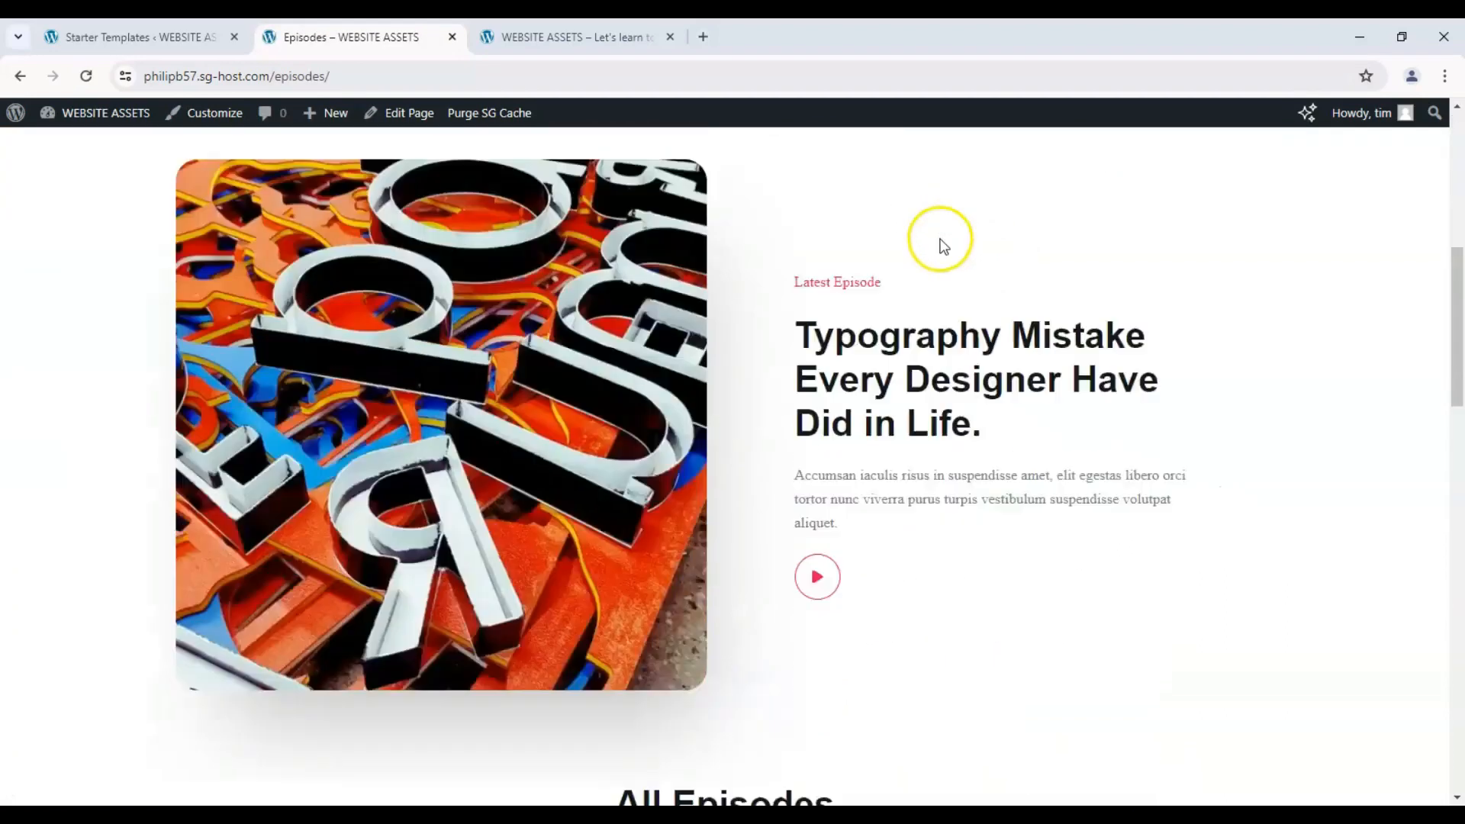
scroll(943, 244, "up", 7)
left_click(1057, 191)
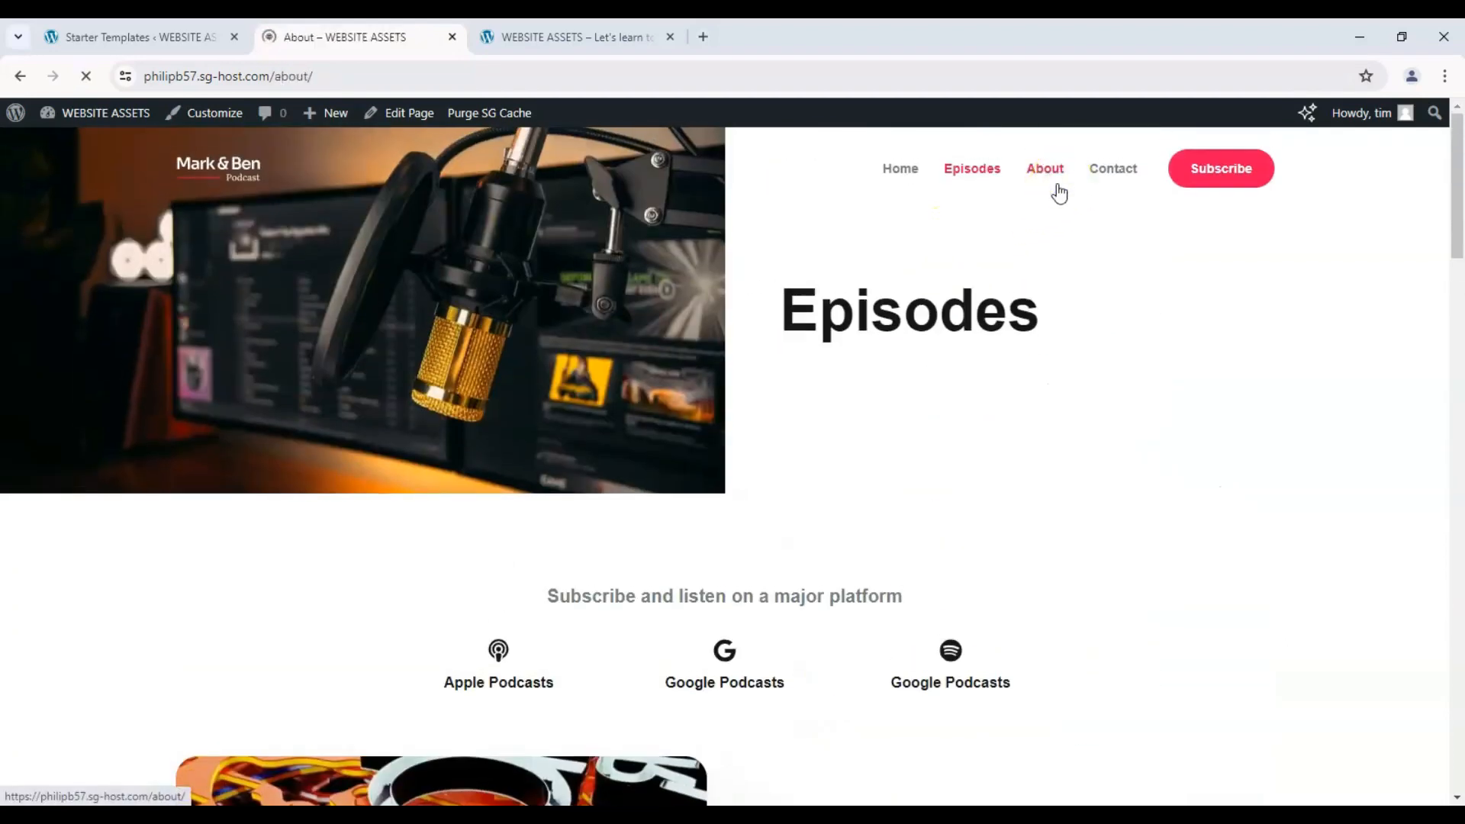
left_click(918, 172)
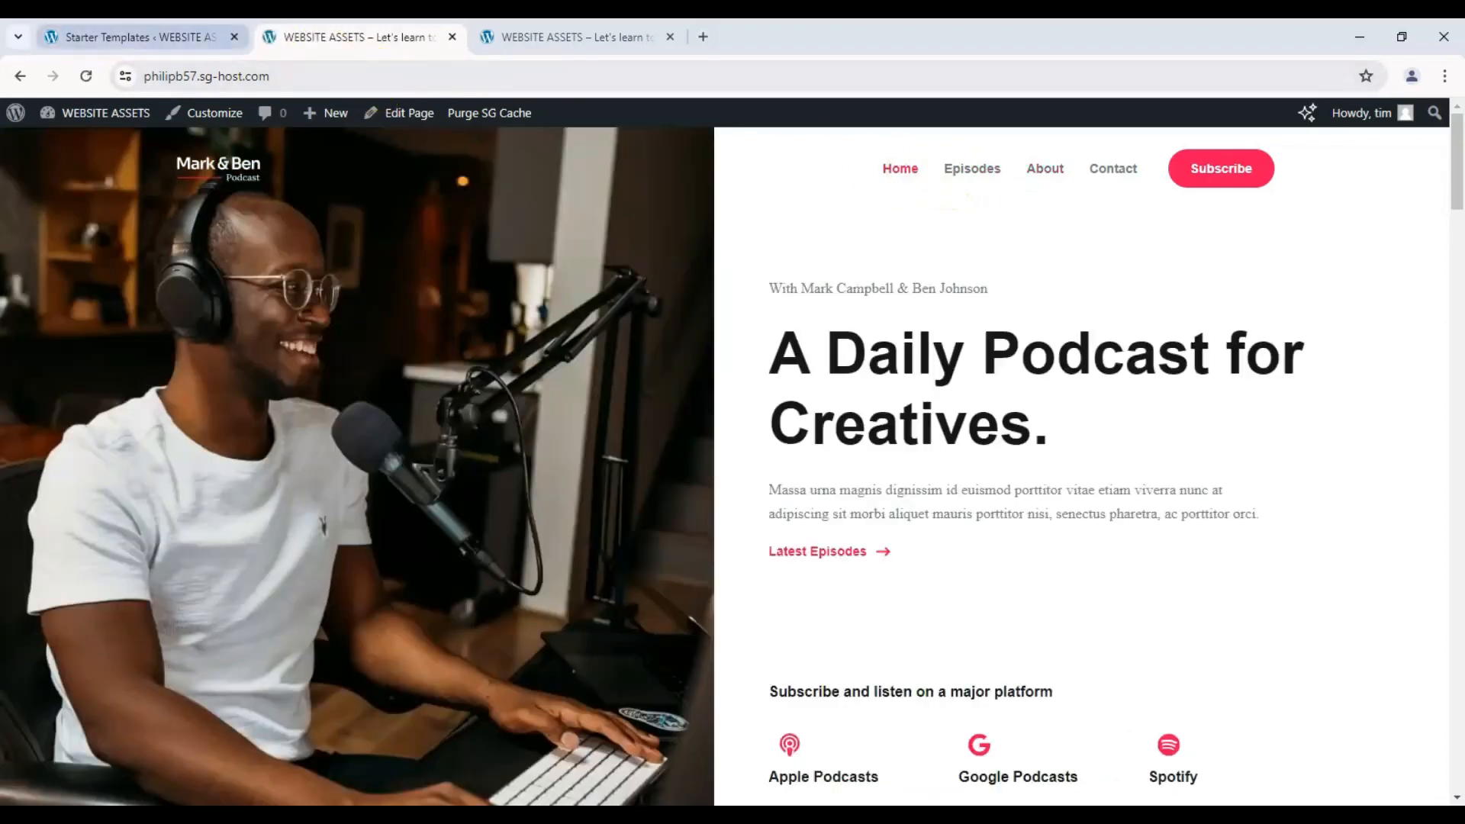
- Go to the WordPress dashboard from the finished template import and open the Homepage Settings in the site customizer
left_click(173, 38)
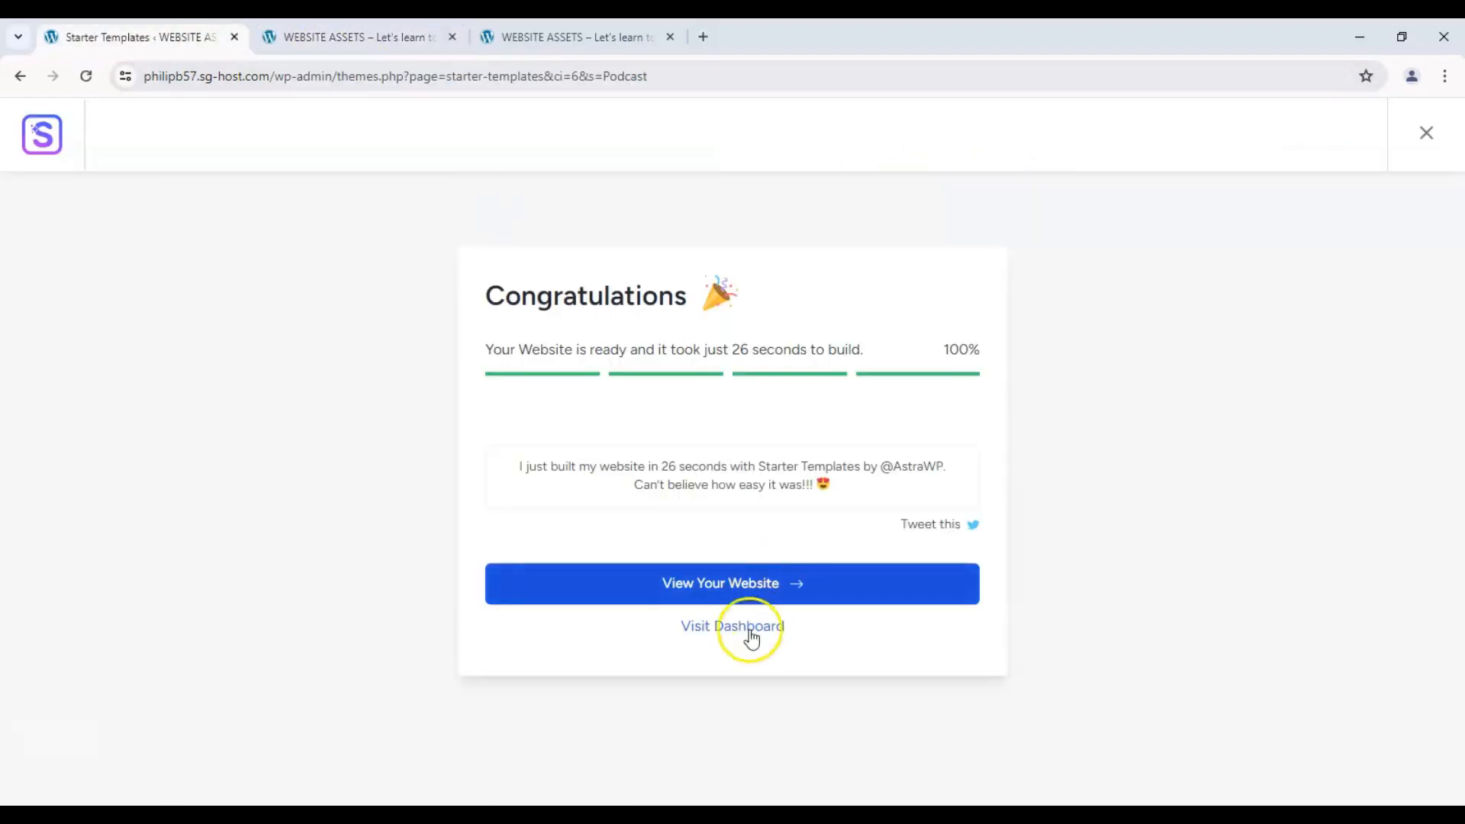
left_click(746, 643)
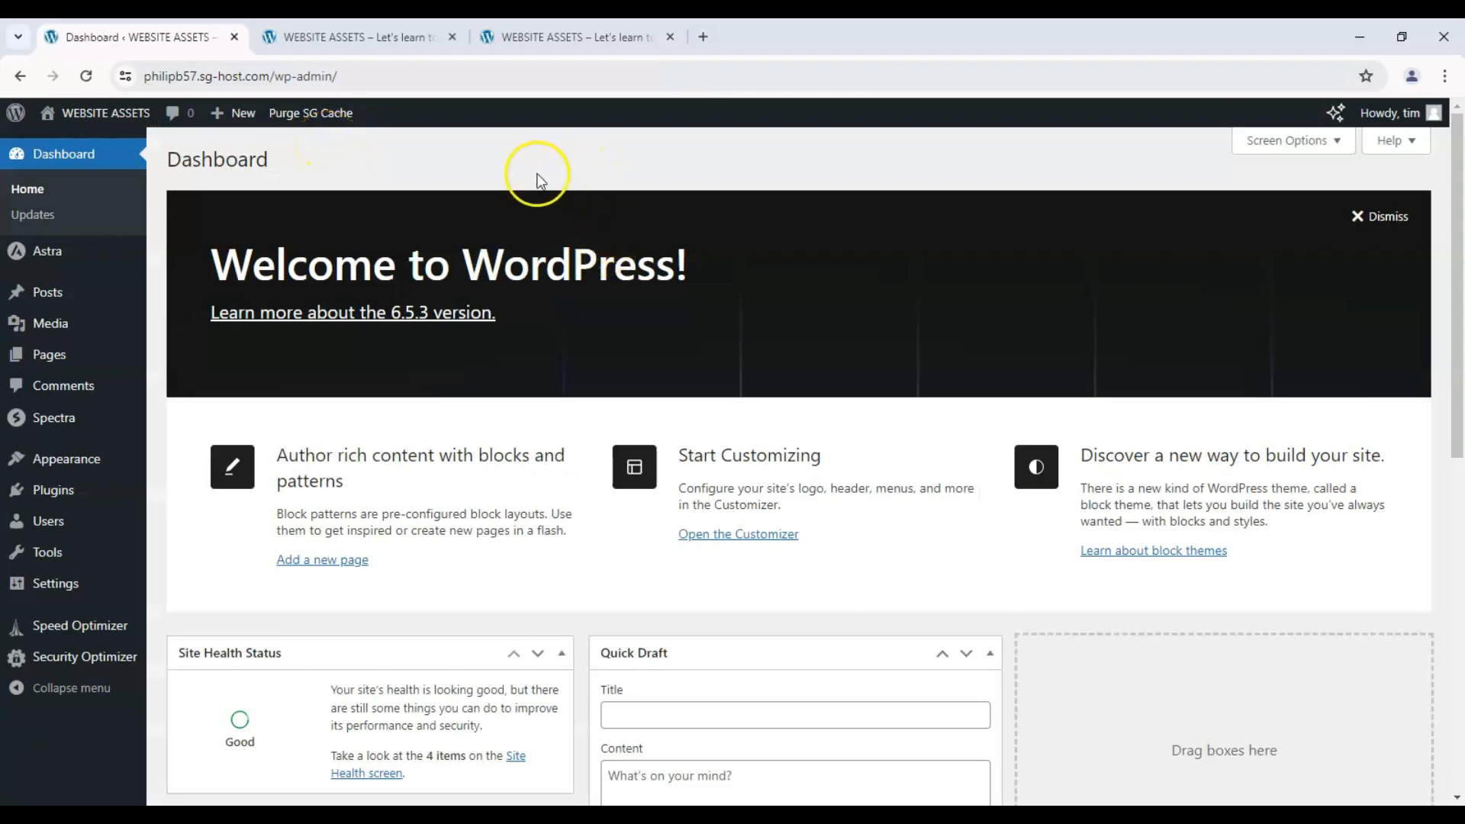
mouse_move(45, 258)
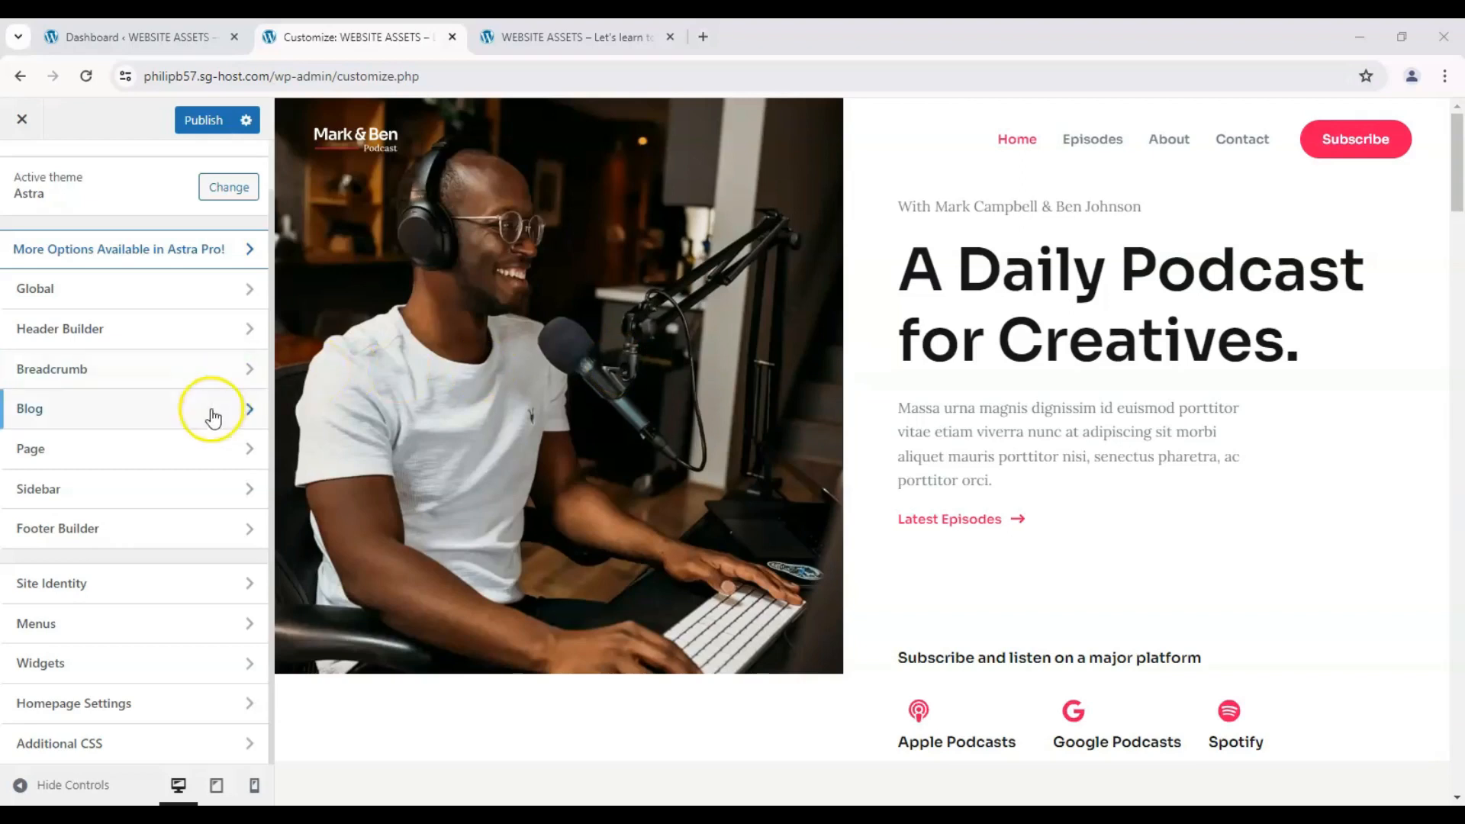
left_click(175, 703)
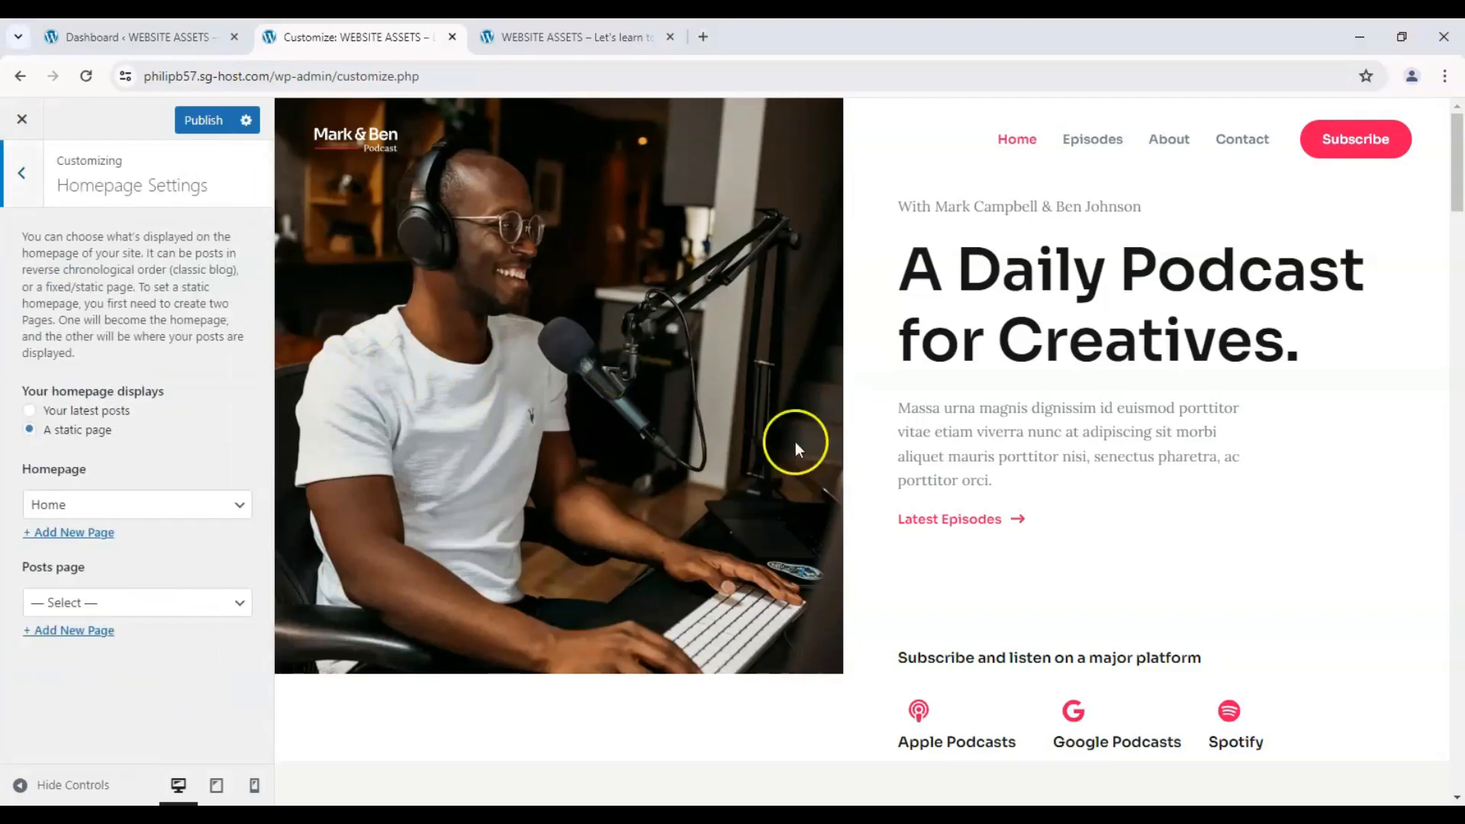
scroll(938, 333, "down", 6)
scroll(938, 333, "up", 6)
- Try the latest posts as the homepage display, look through the preview, and switch back to a static page
left_click(32, 412)
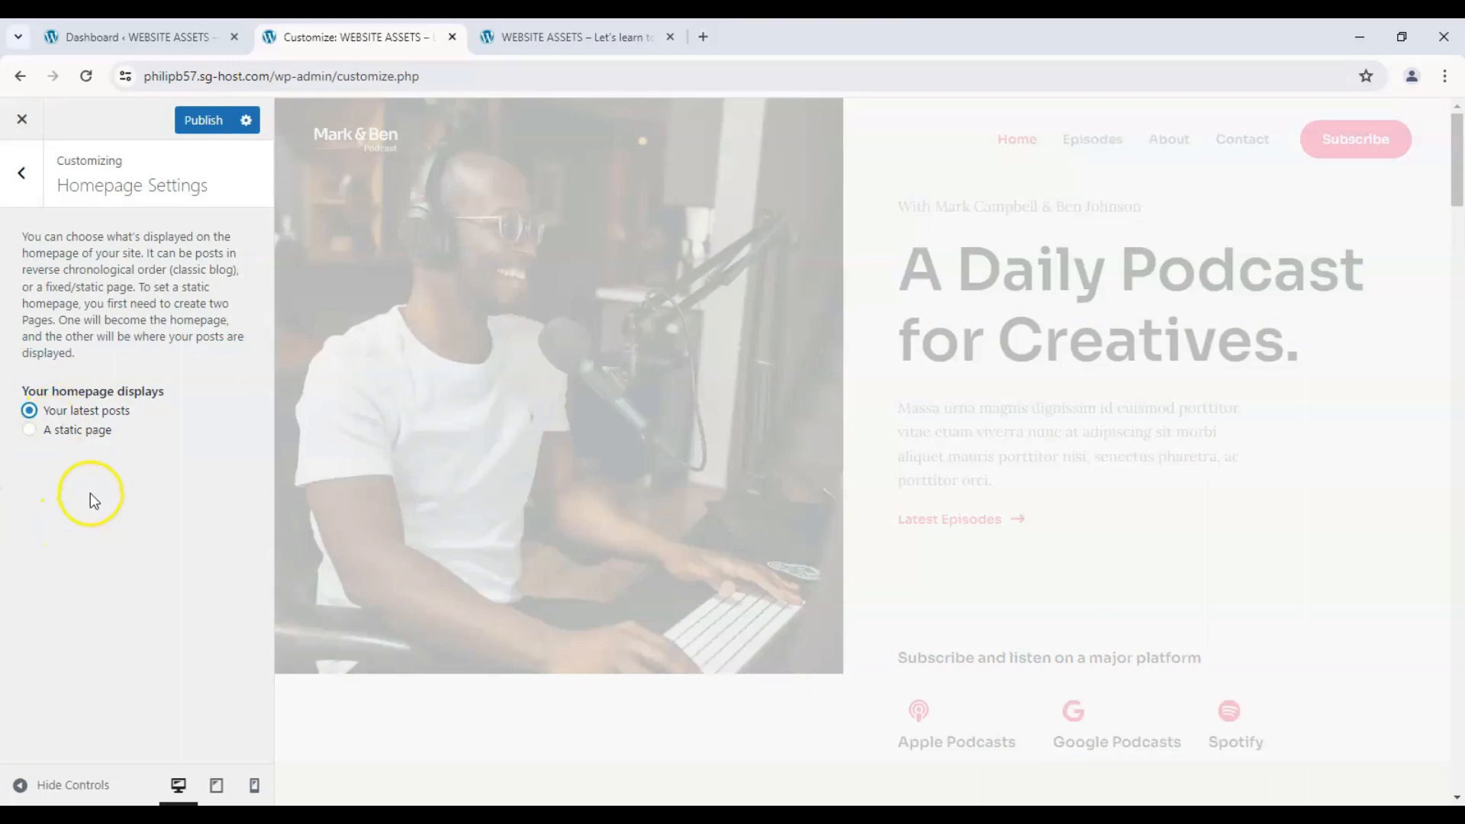
scroll(373, 451, "down", 2)
scroll(371, 449, "down", 3)
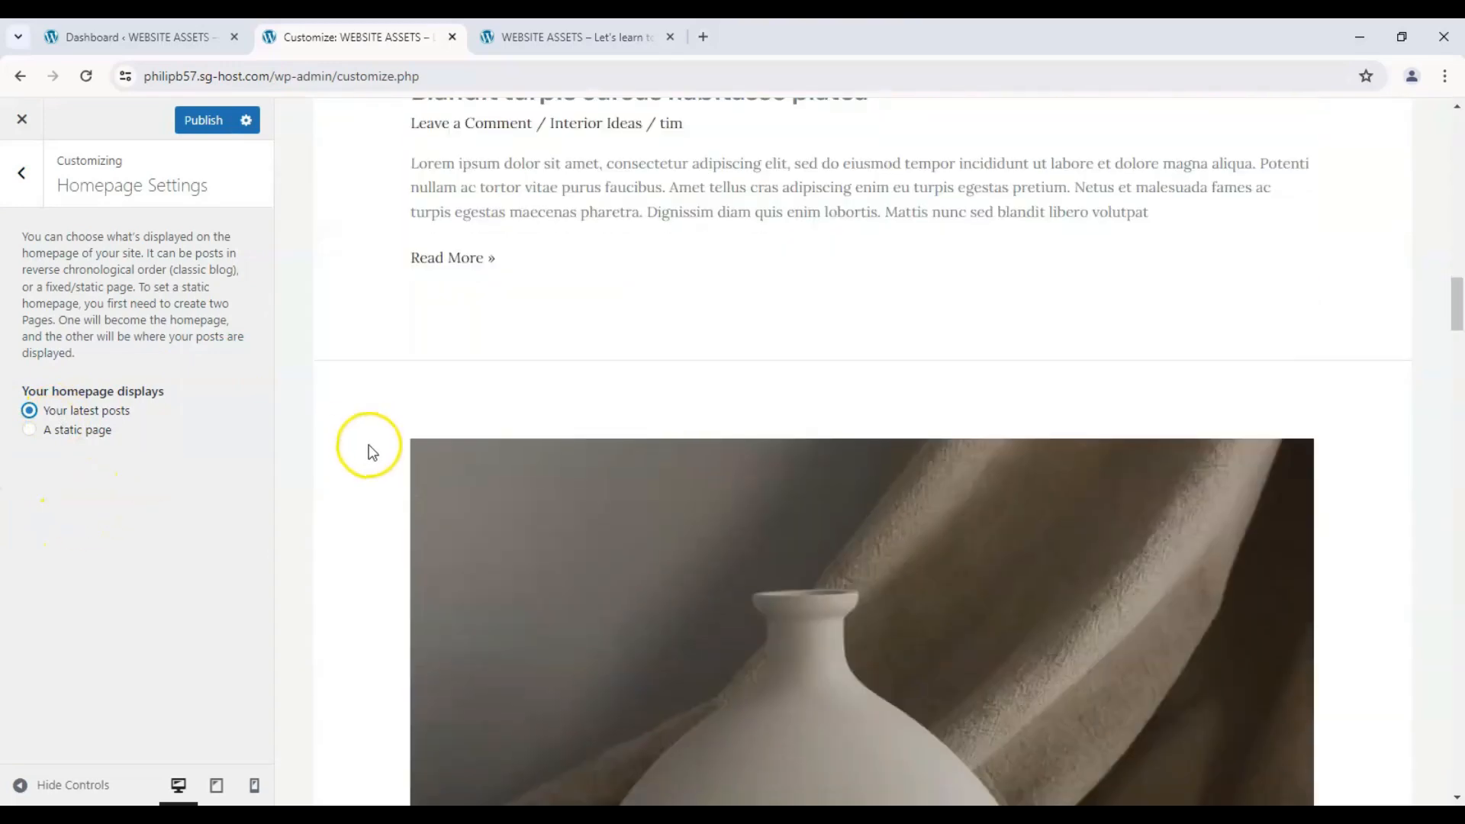
scroll(365, 449, "up", 8)
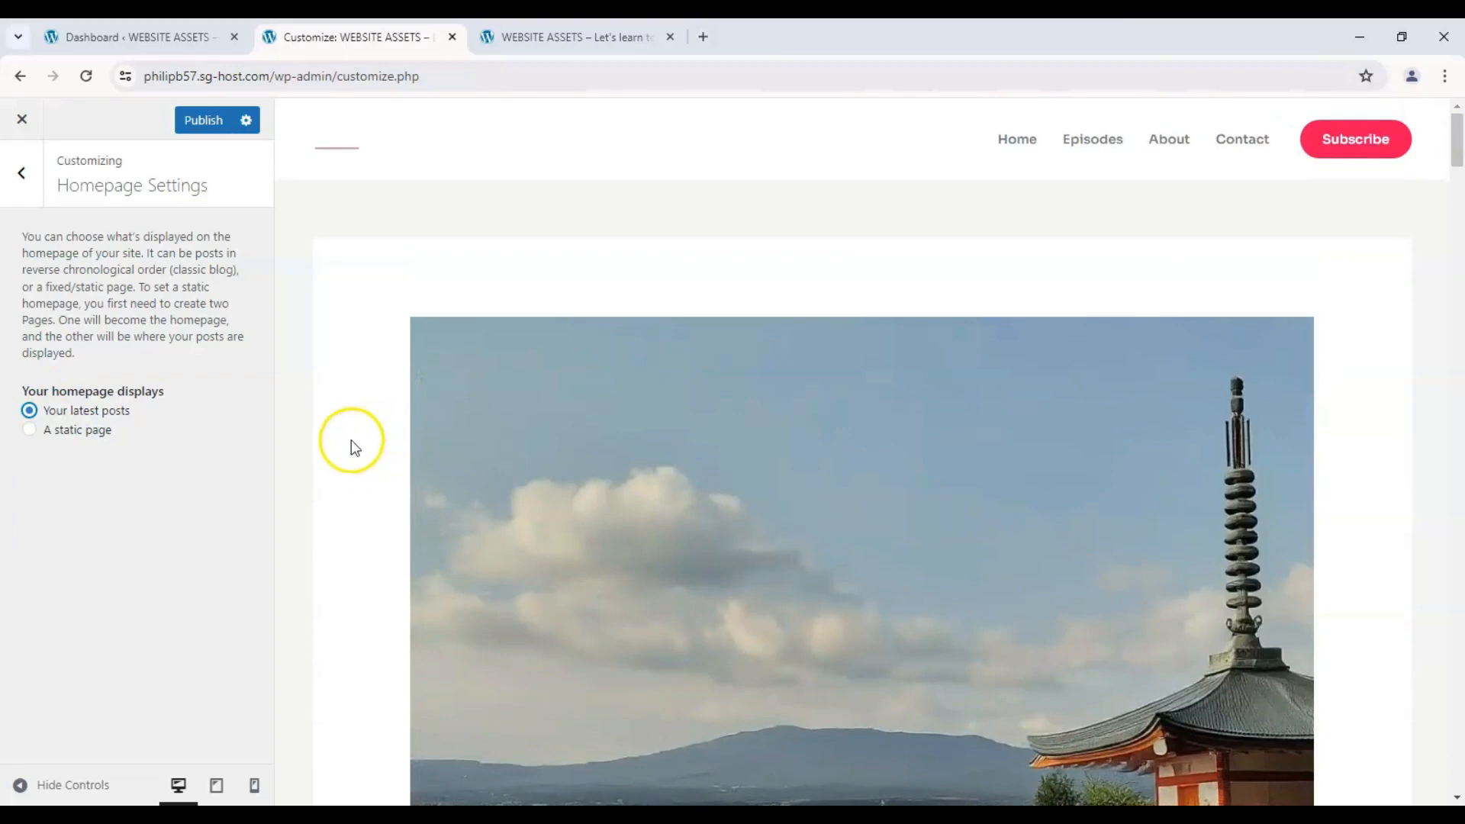
scroll(351, 438, "down", 8)
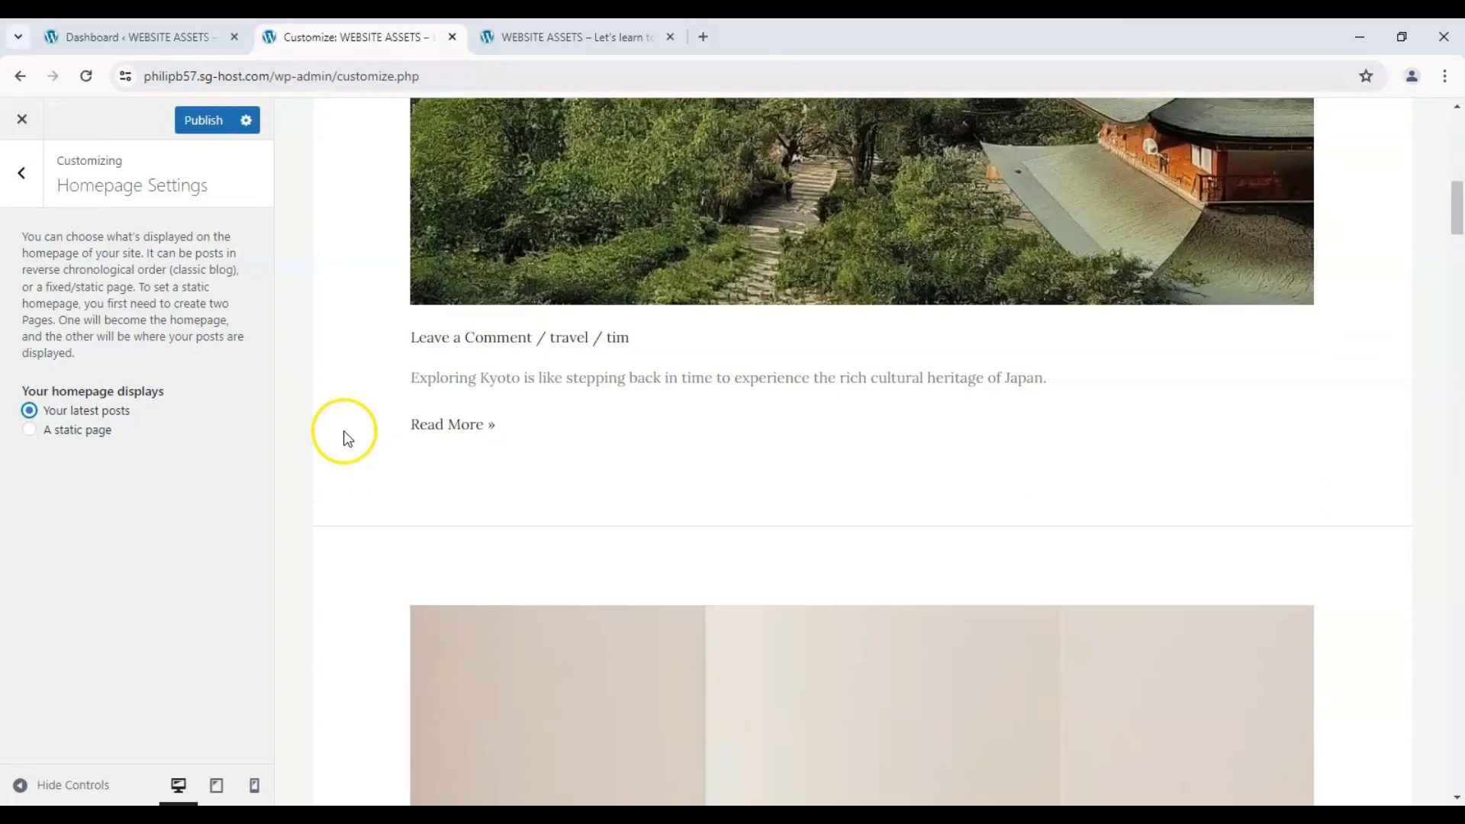
scroll(343, 435, "up", 1)
scroll(344, 435, "down", 3)
scroll(347, 439, "up", 8)
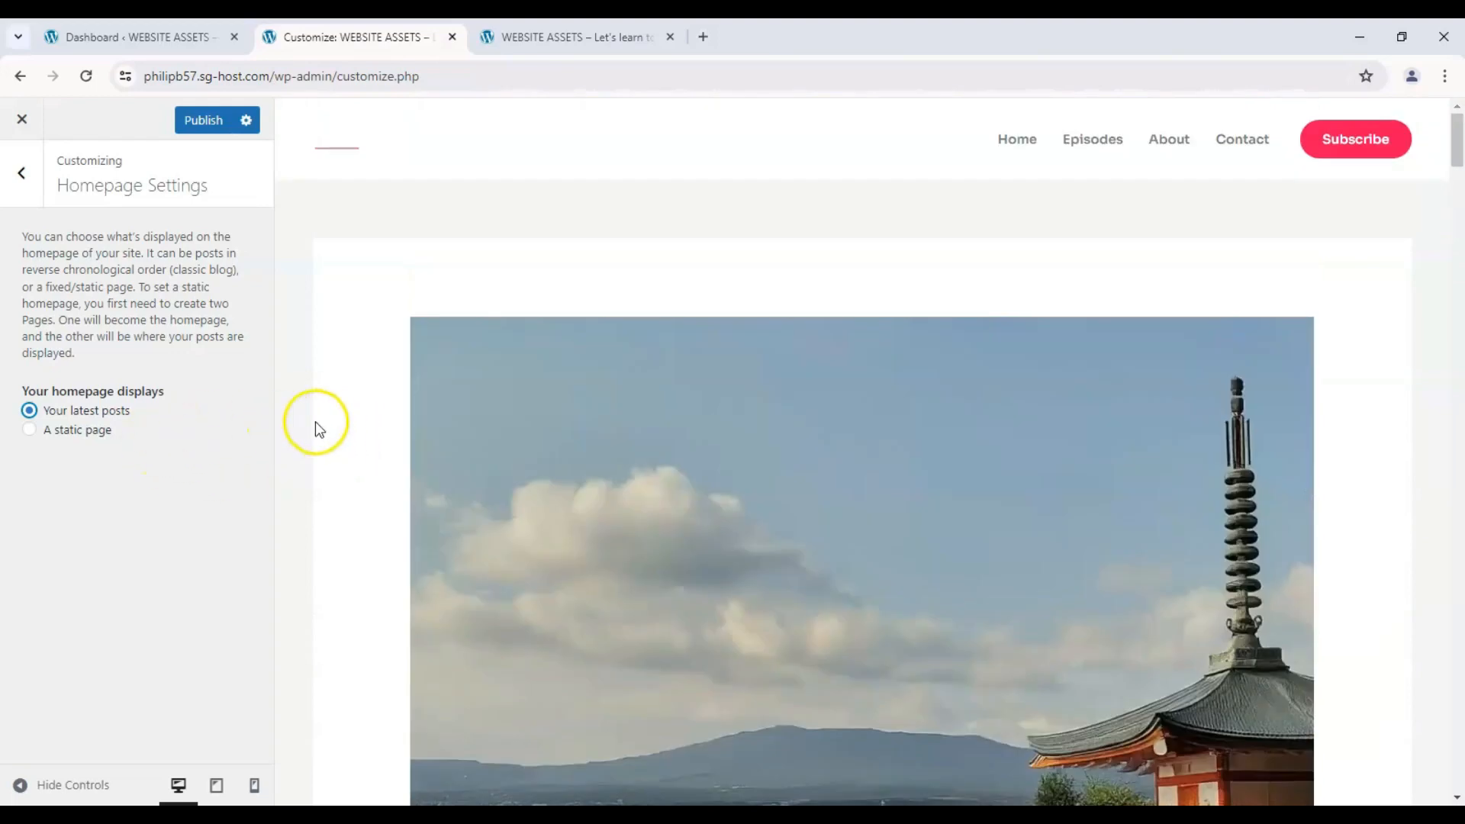
left_click(67, 431)
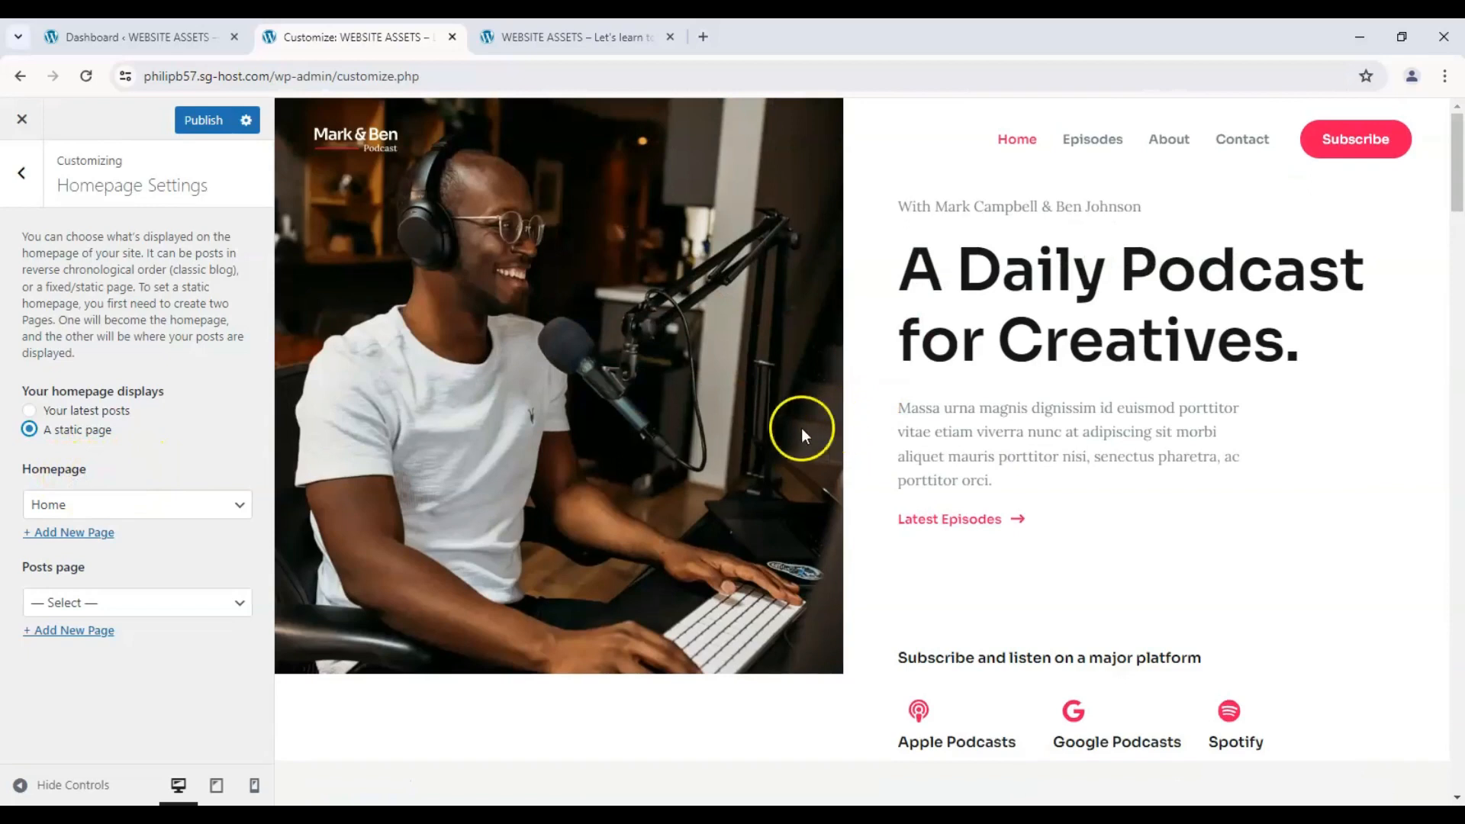
- Set the Posts page to Episodes and look through the posts in the preview
left_click(173, 602)
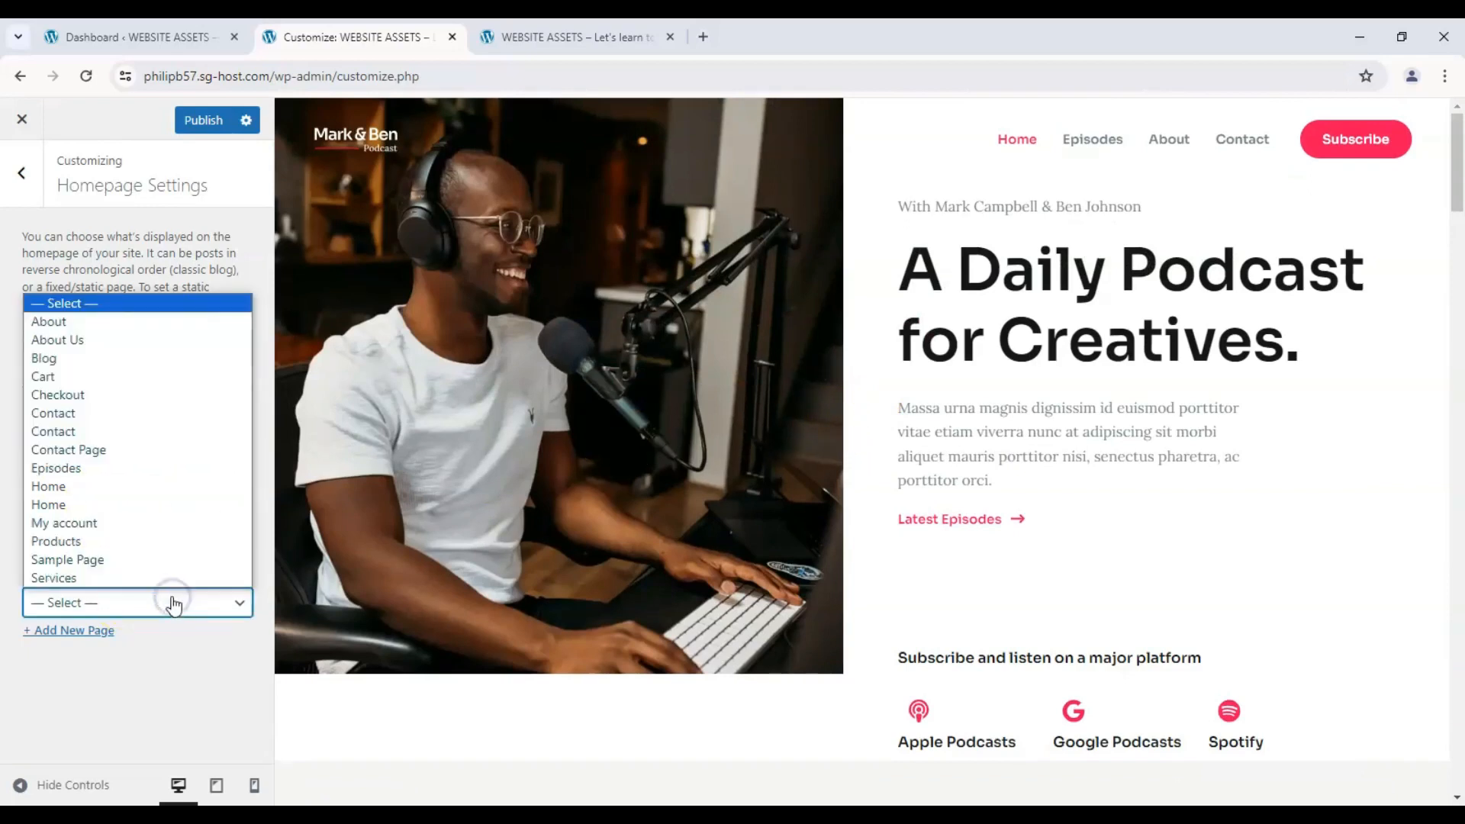
left_click(180, 675)
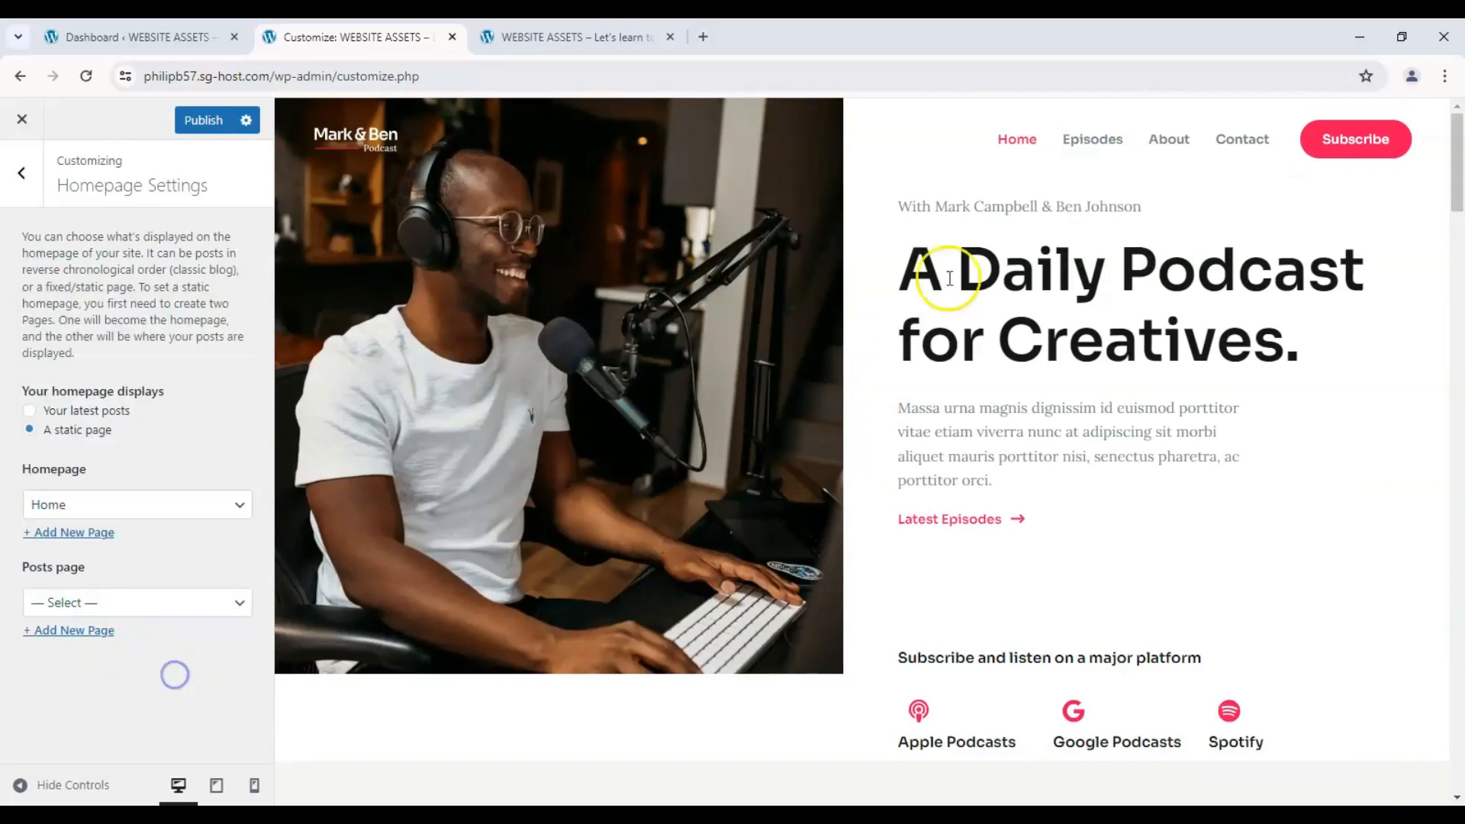
left_click(138, 610)
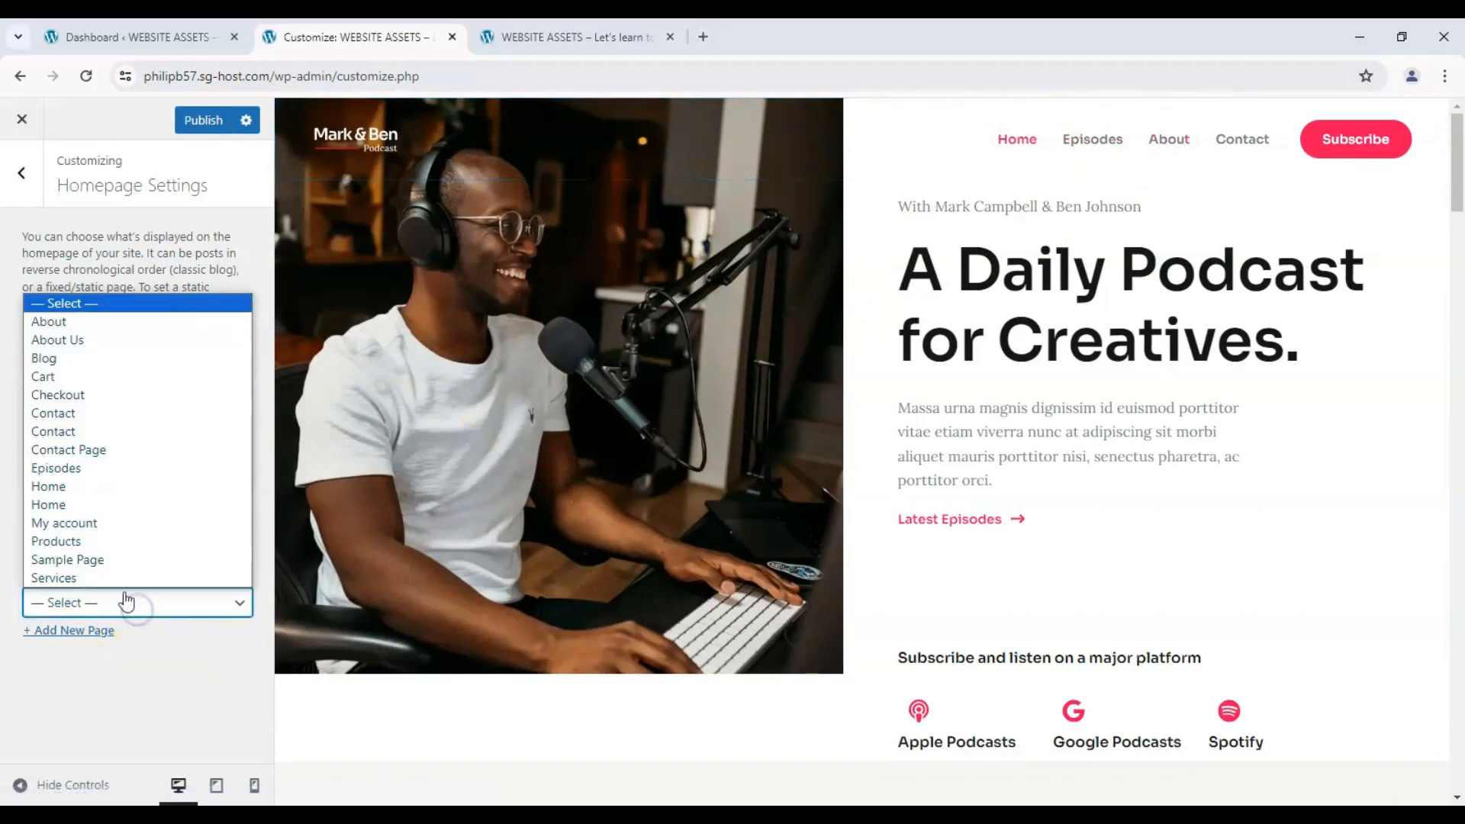
left_click(135, 470)
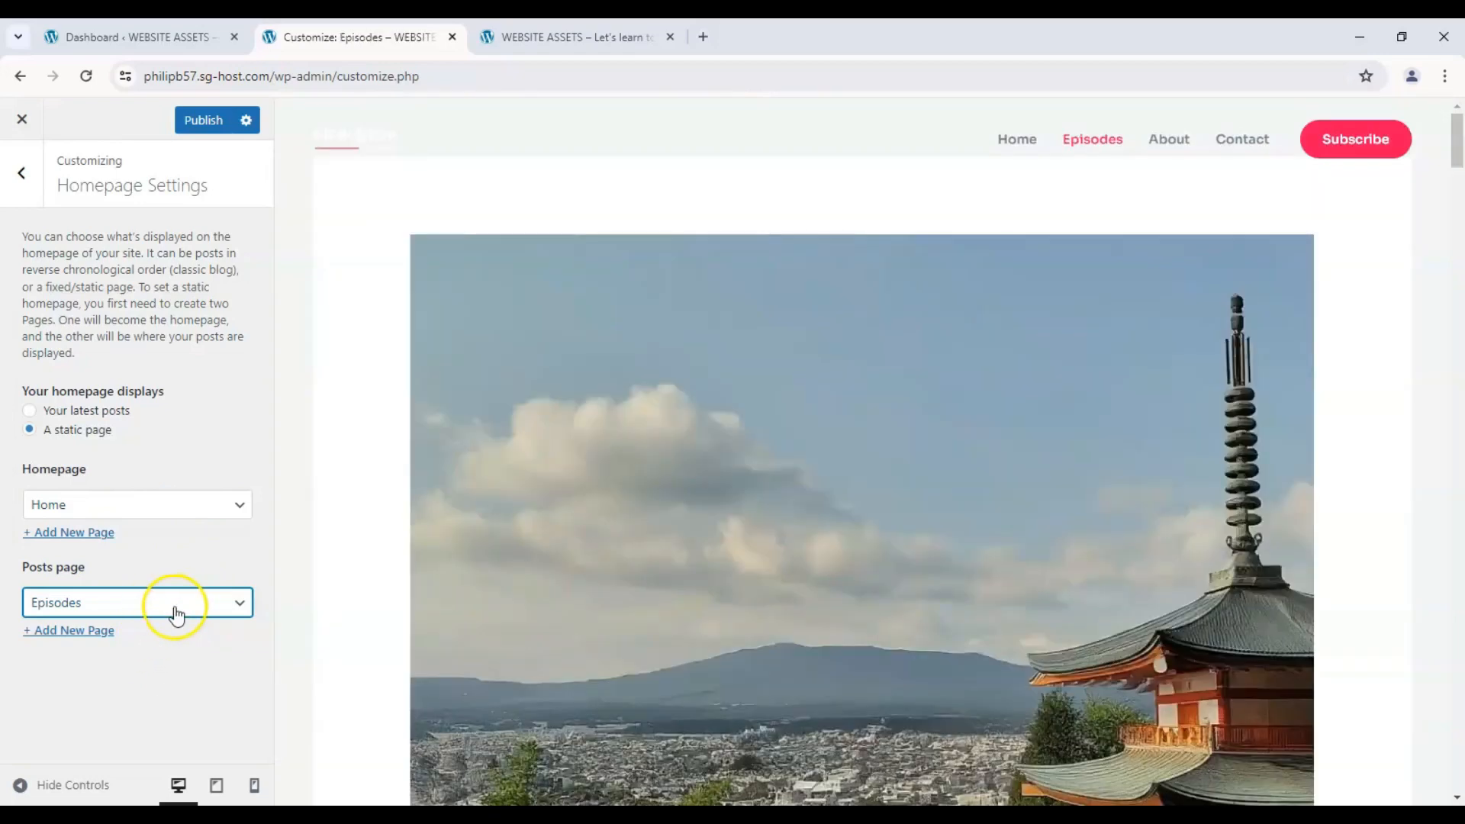
scroll(876, 288, "down", 15)
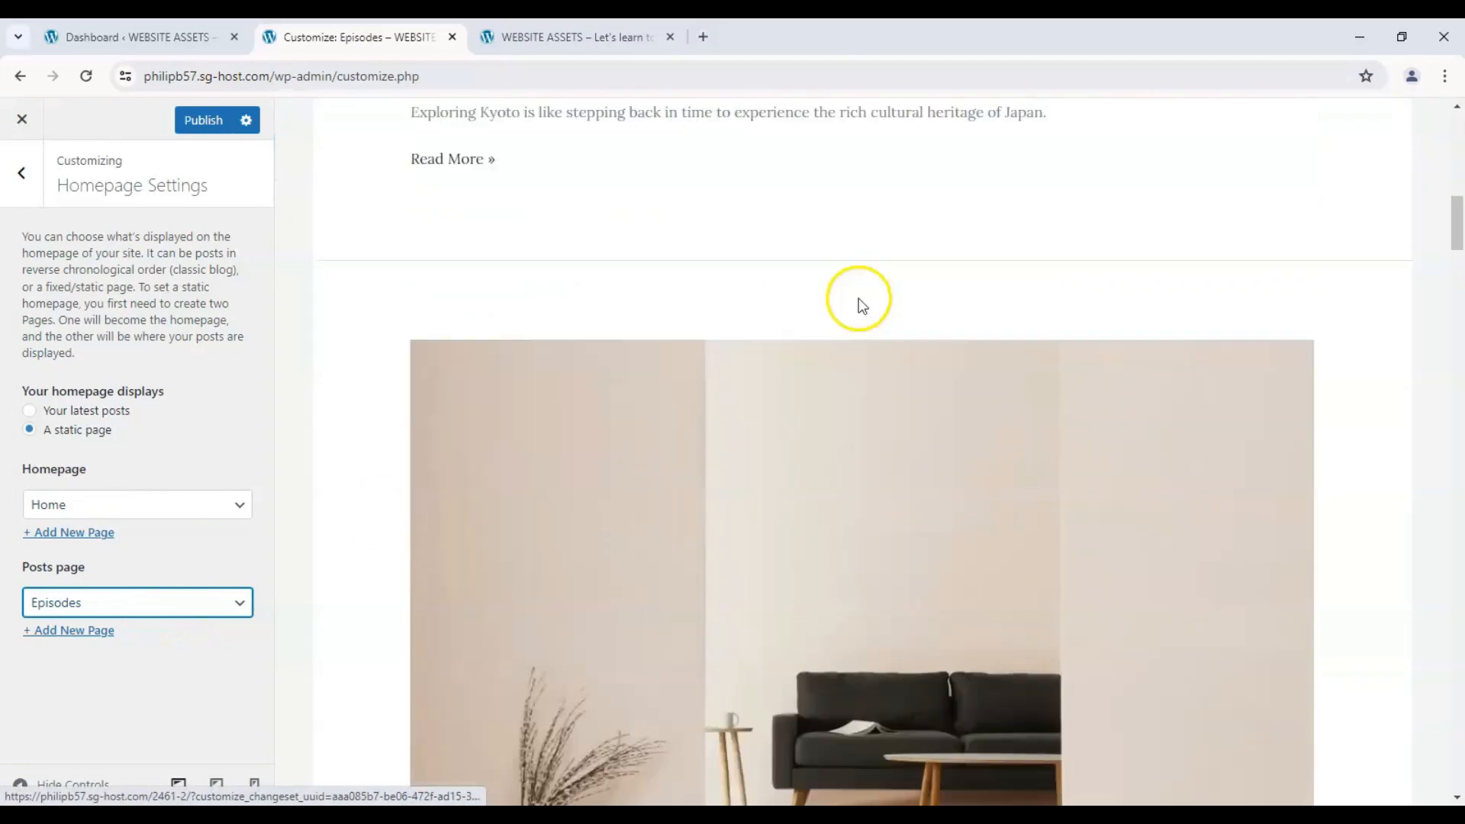
scroll(847, 314, "down", 20)
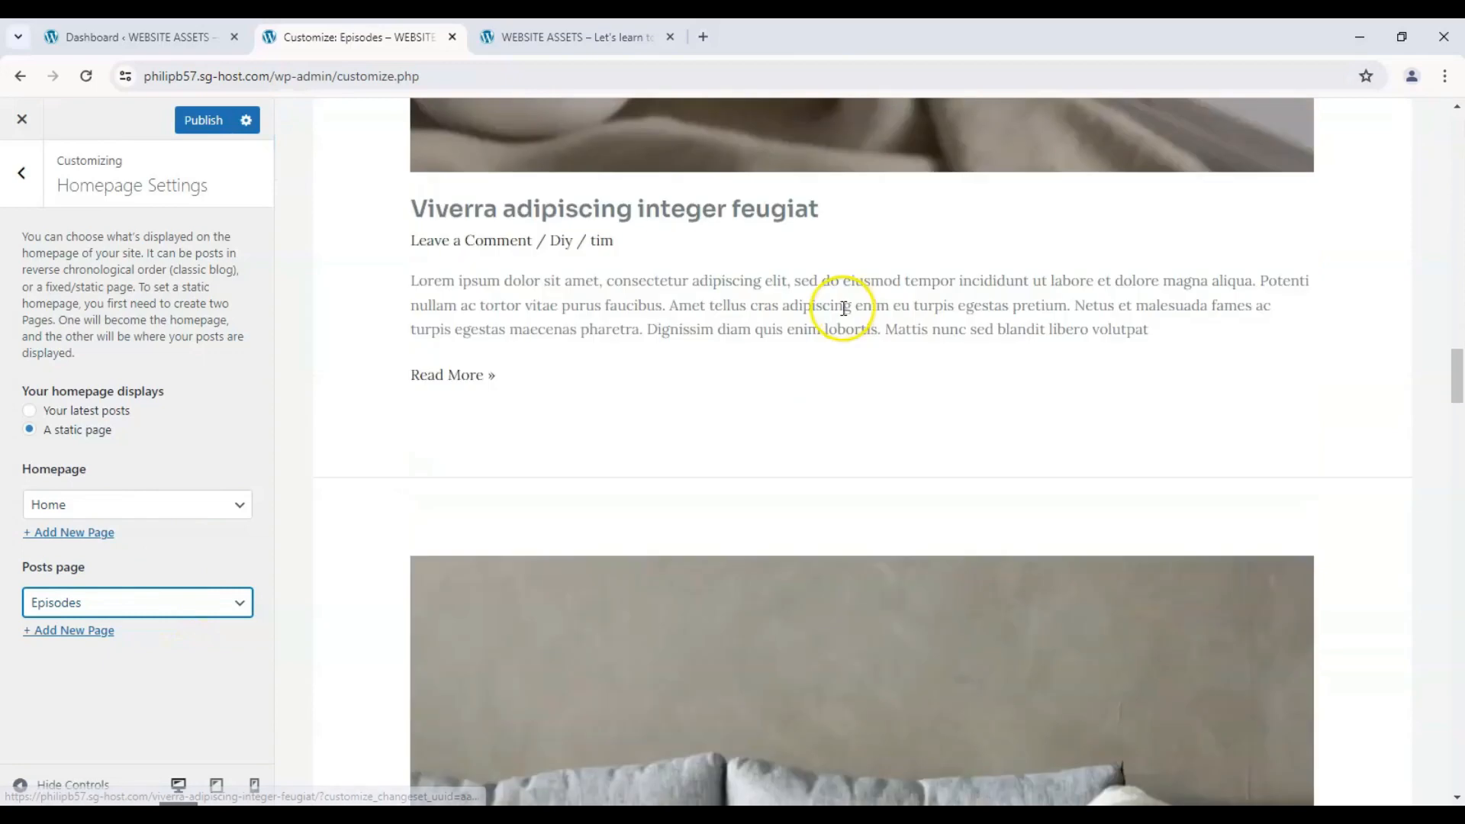
scroll(837, 317, "up", 20)
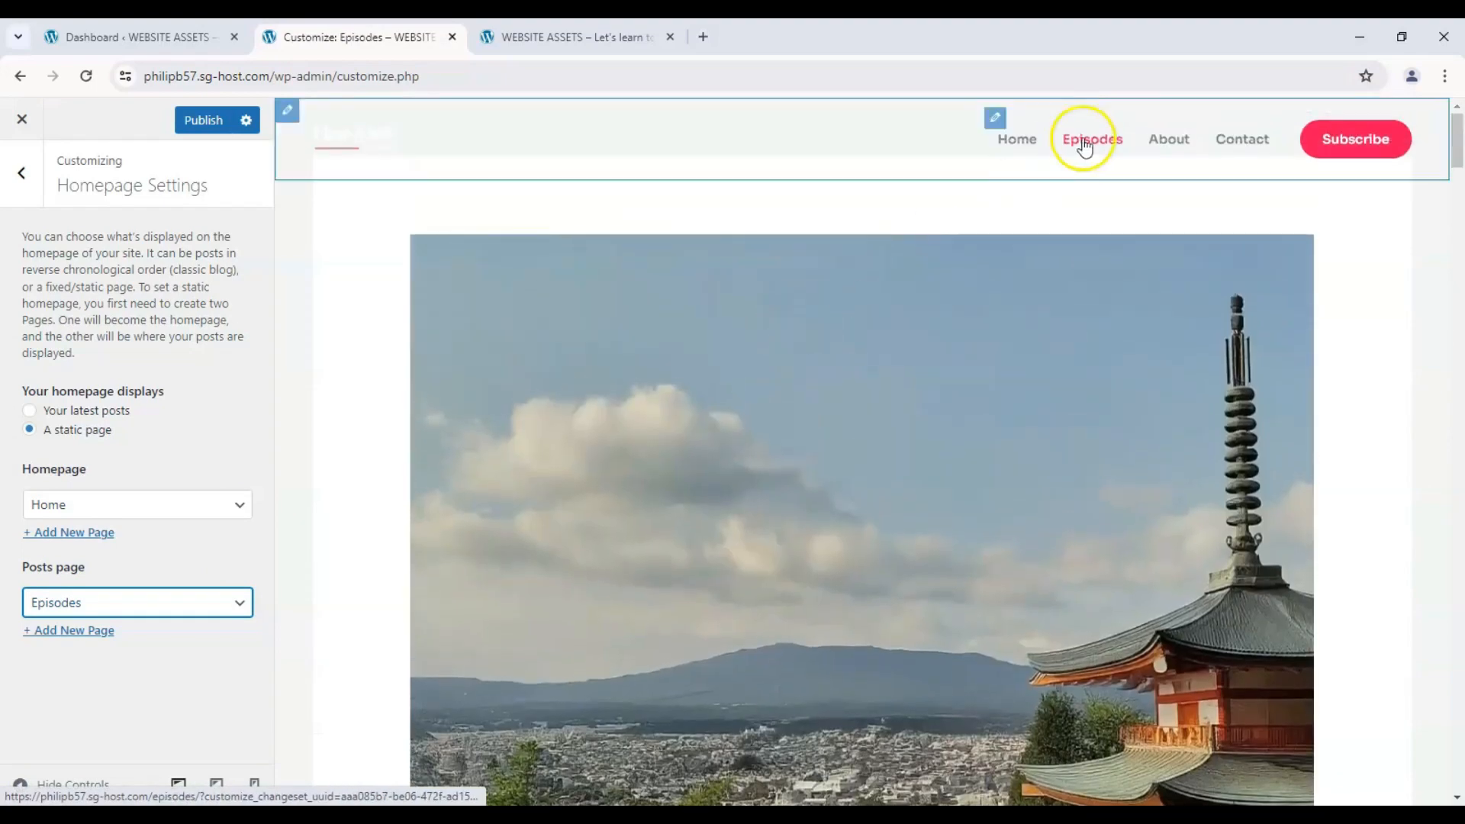
- Compare the Home page with the Episodes page in the customizer preview
left_click(1014, 144)
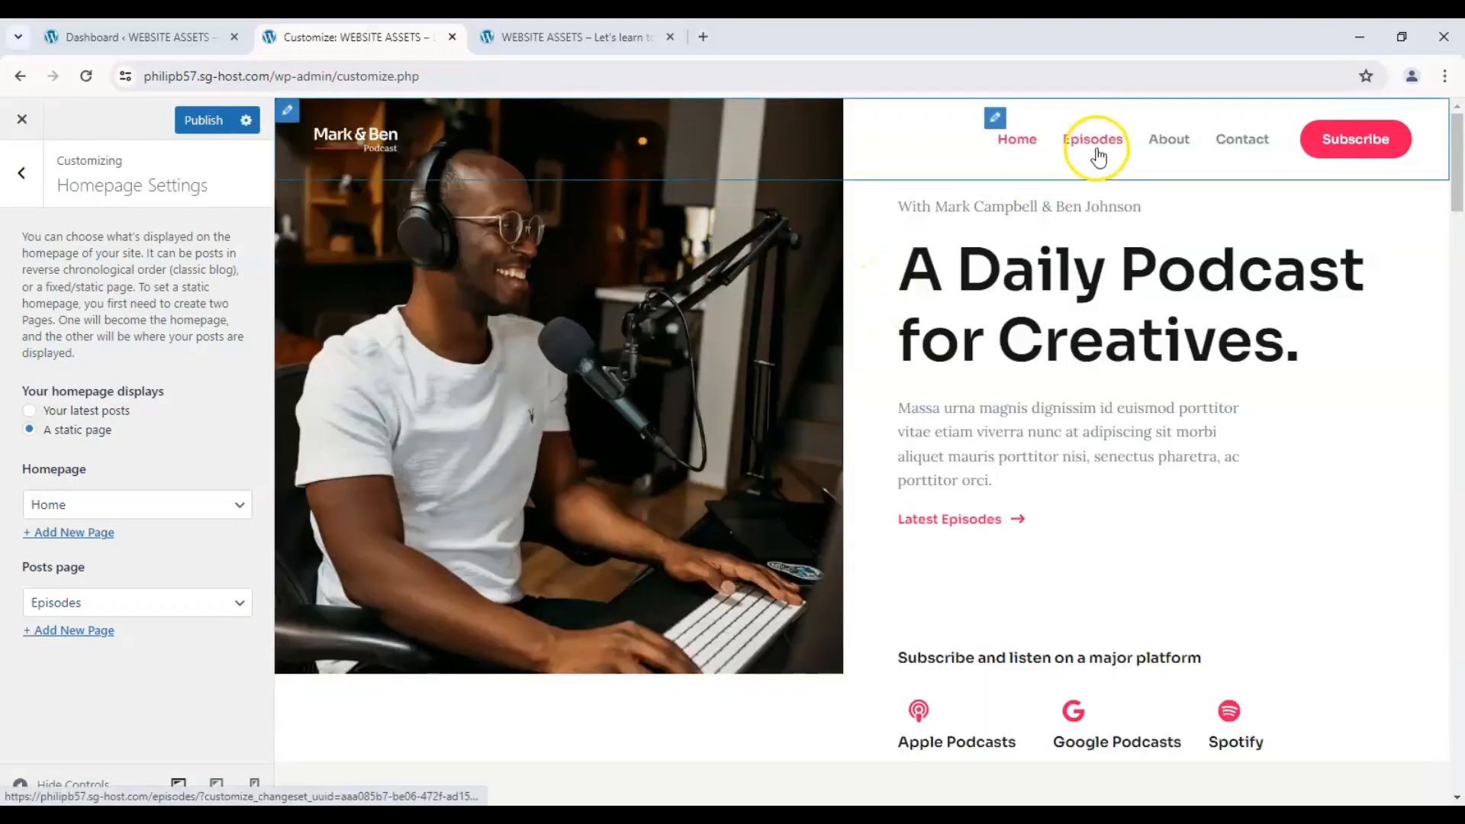
left_click(1094, 146)
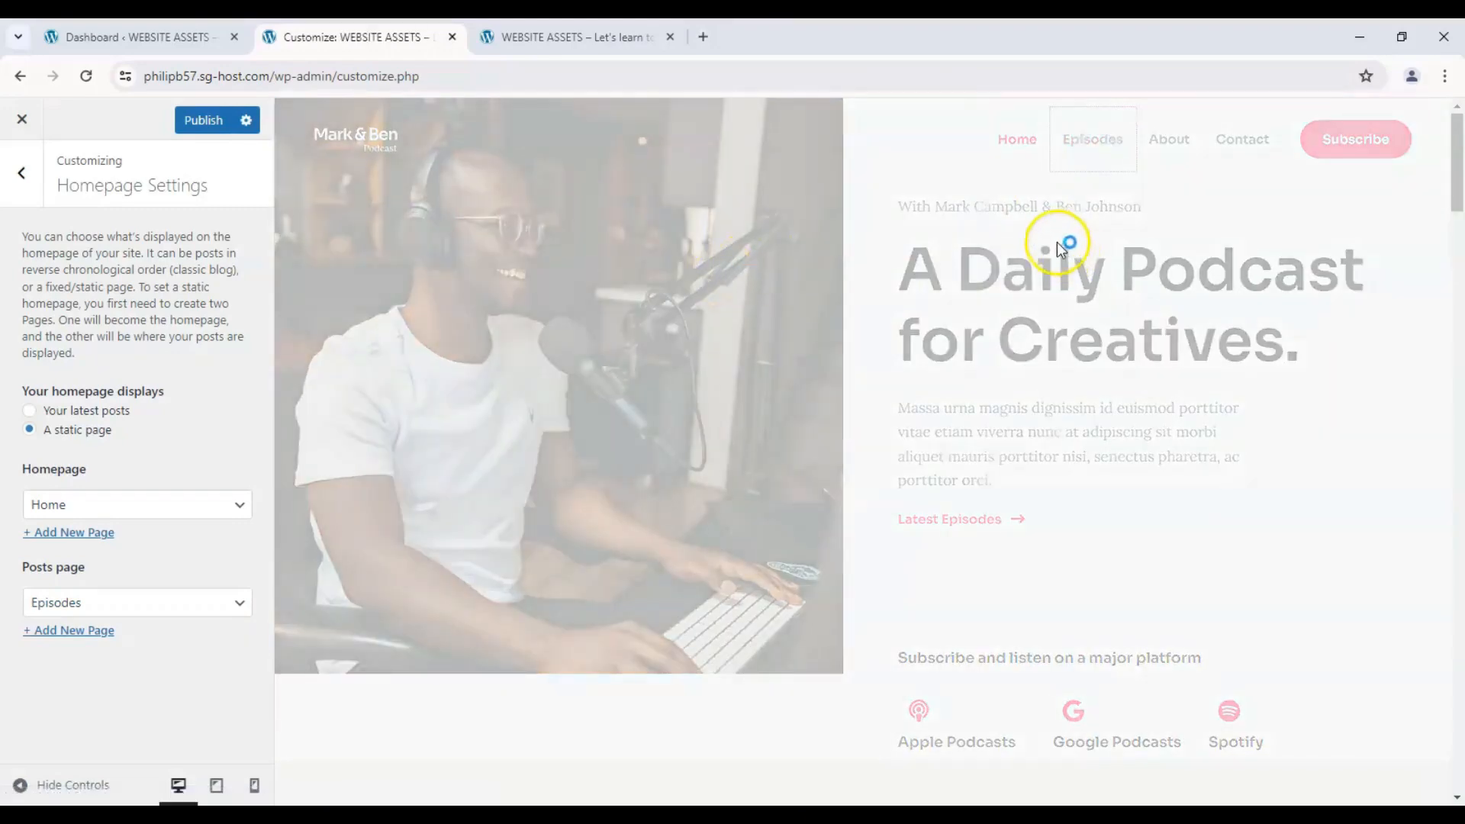
scroll(843, 275, "down", 5)
scroll(843, 274, "up", 10)
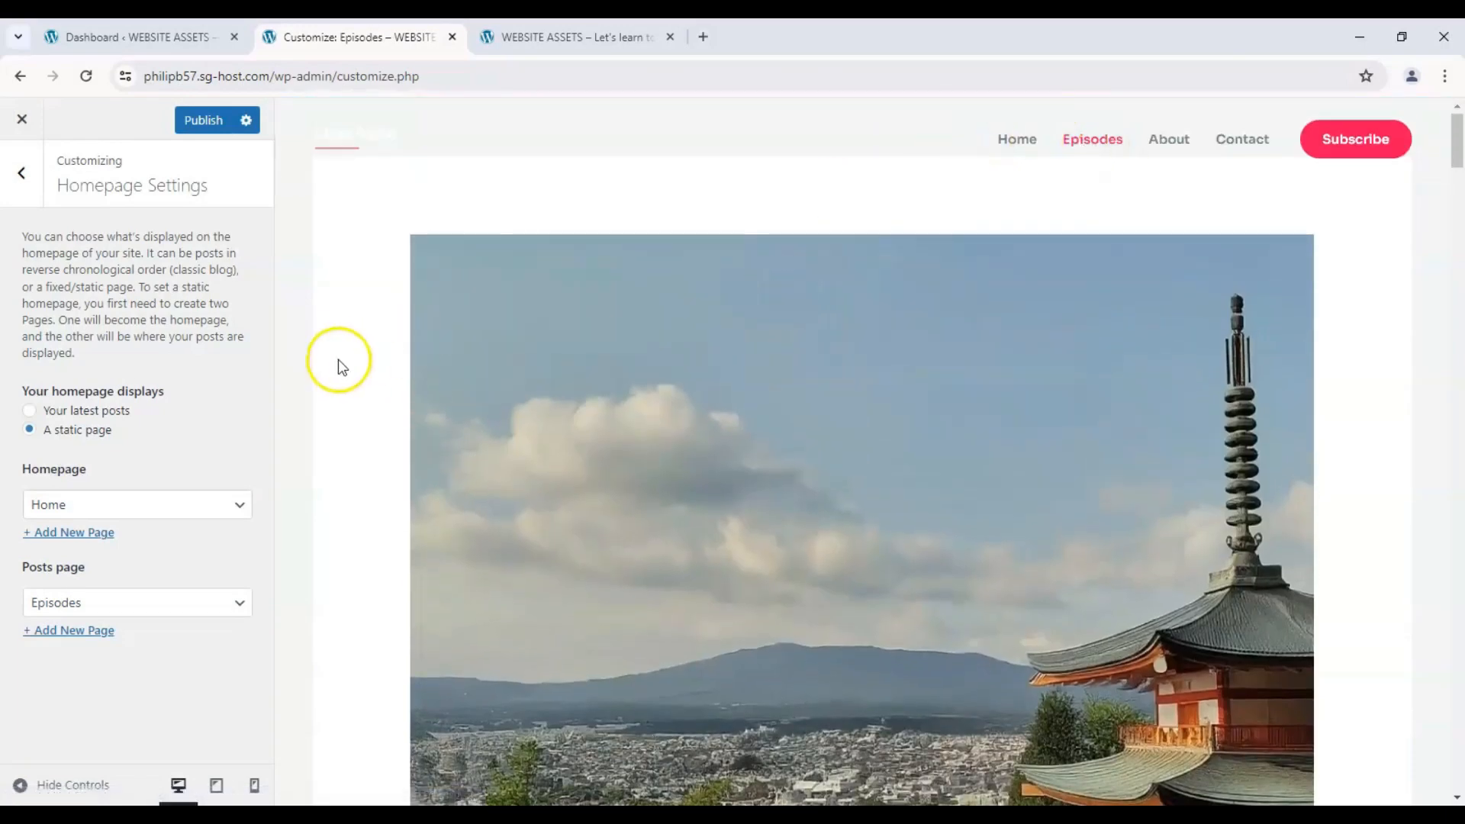
scroll(343, 311, "down", 3)
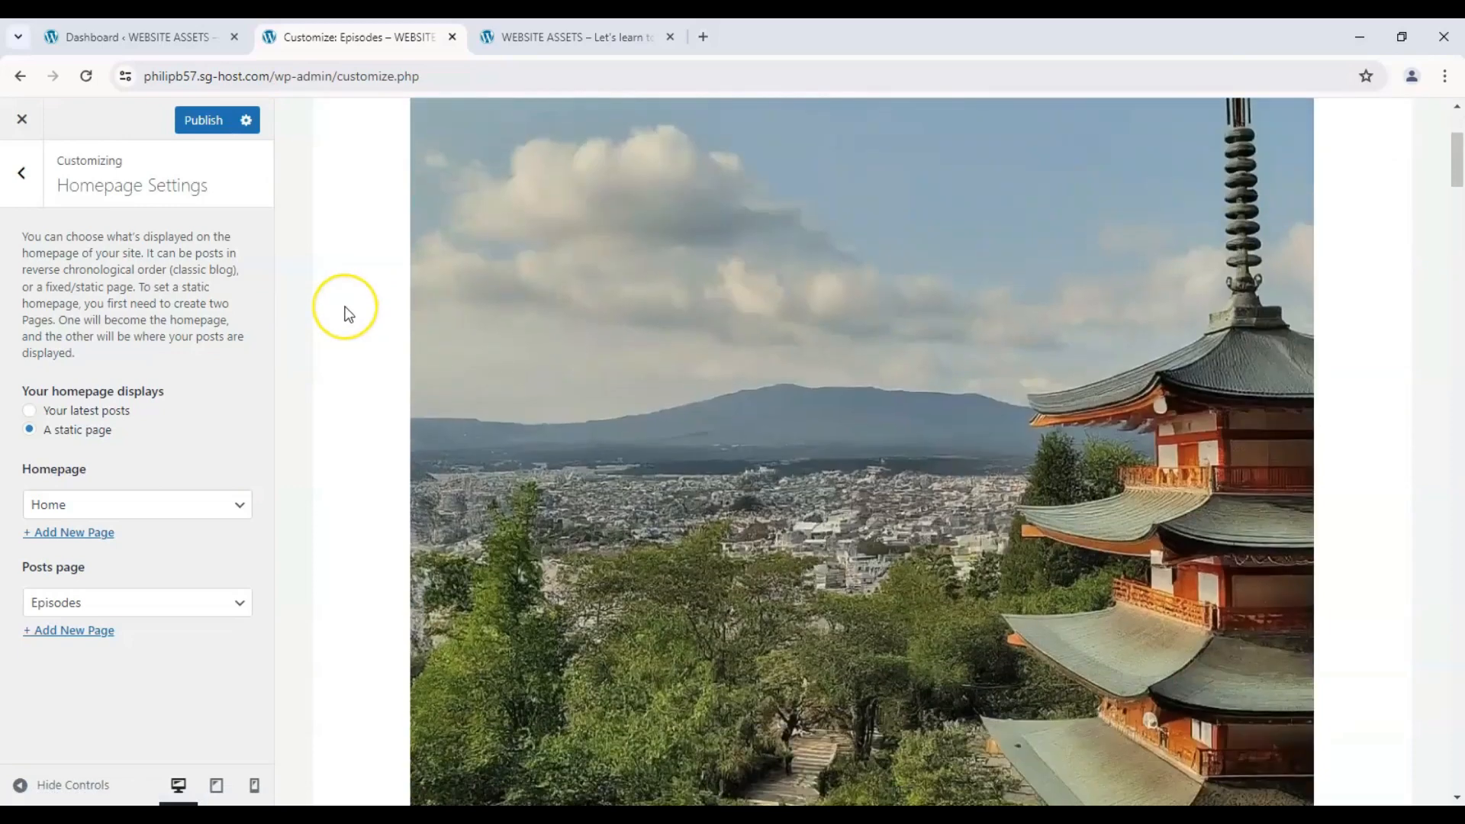
scroll(325, 267, "up", 3)
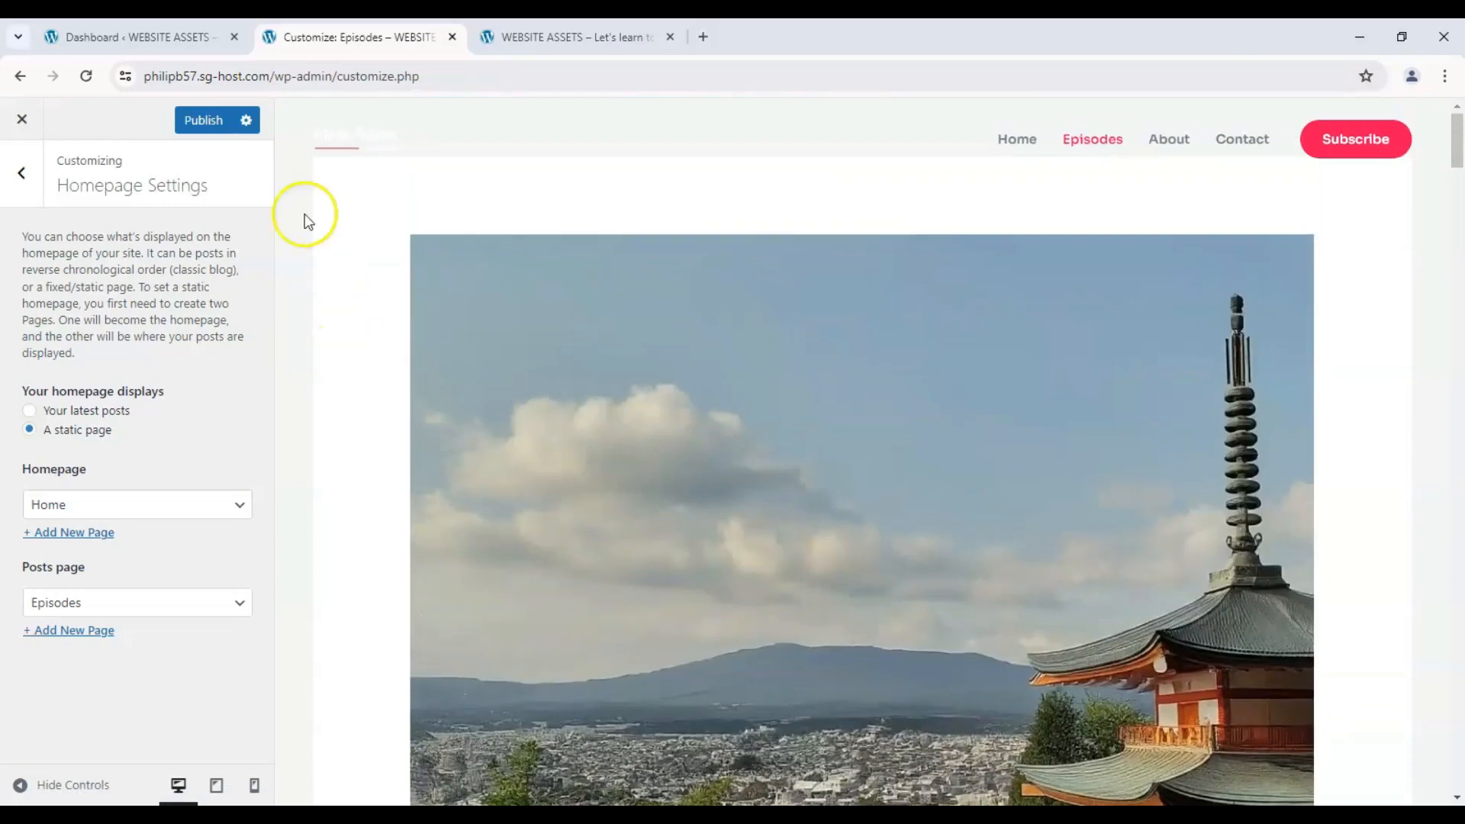
- Leave the Homepage Settings and open the global Typography settings of the theme
left_click(36, 176)
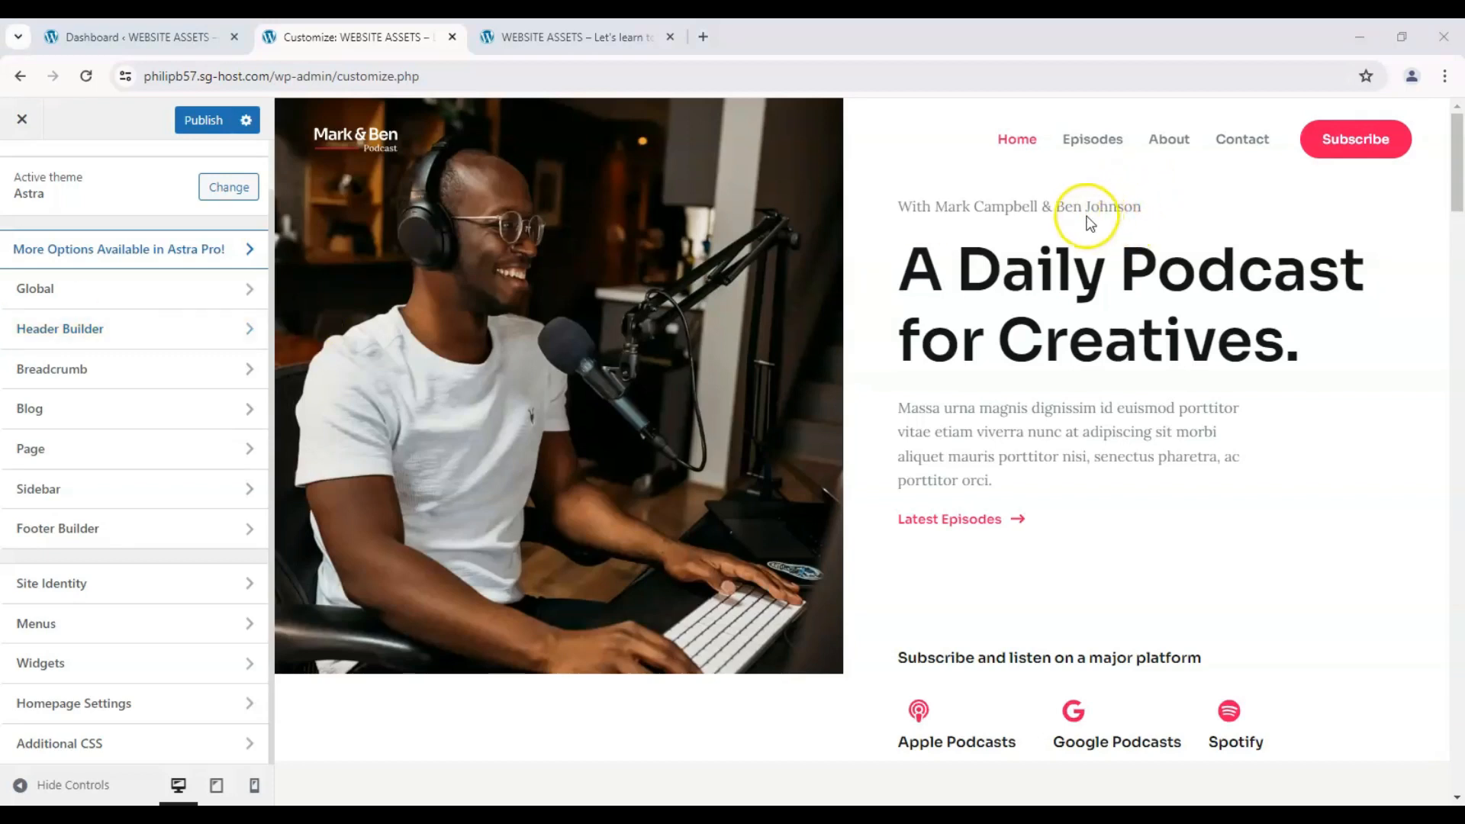
left_click(108, 287)
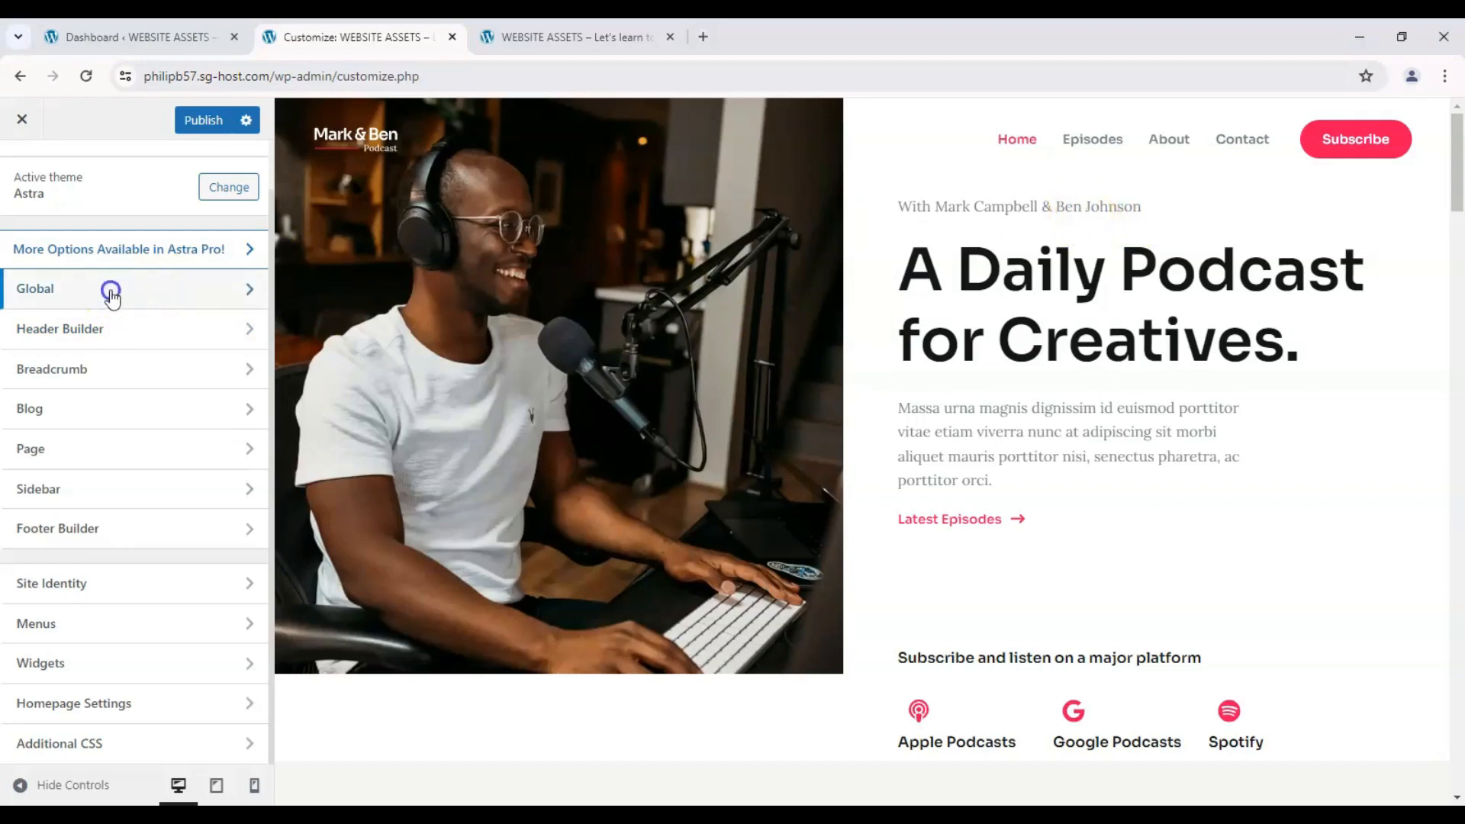
left_click(174, 239)
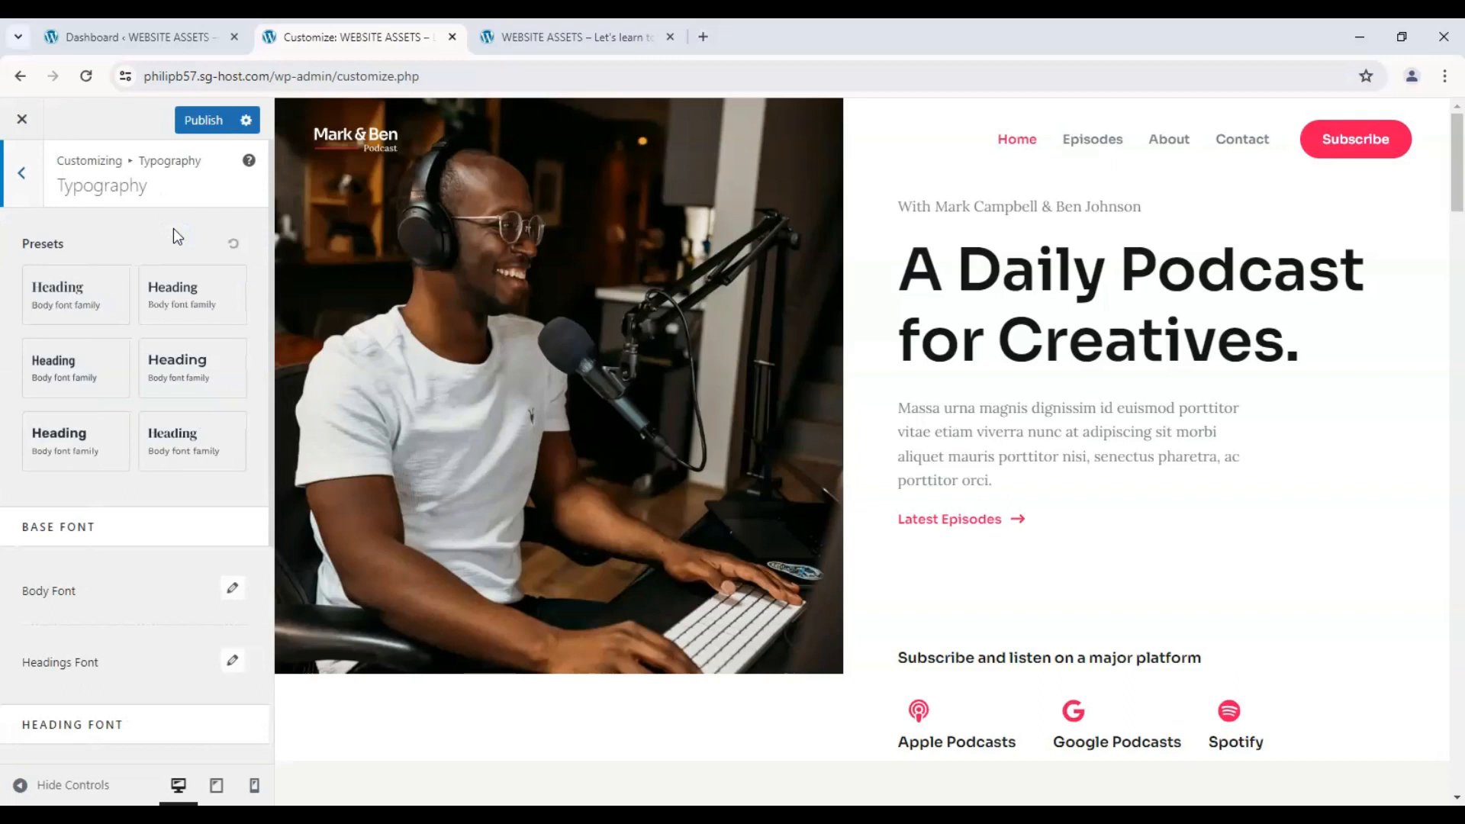
- Try several typography presets on the page, including Barlow Semi Condensed / Roboto and Montserrat / Source Sans Pro
left_click(181, 296)
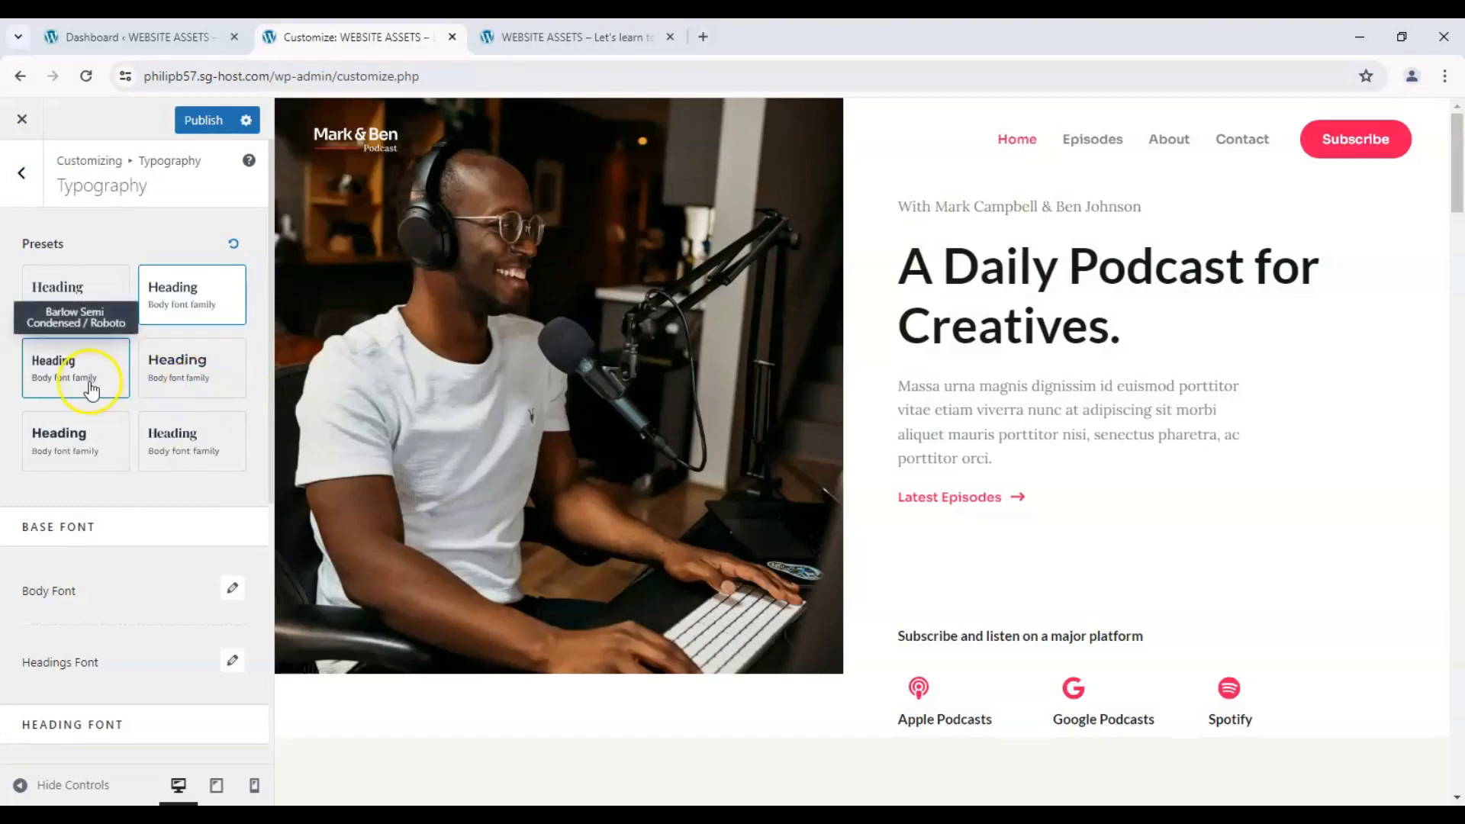
left_click(91, 387)
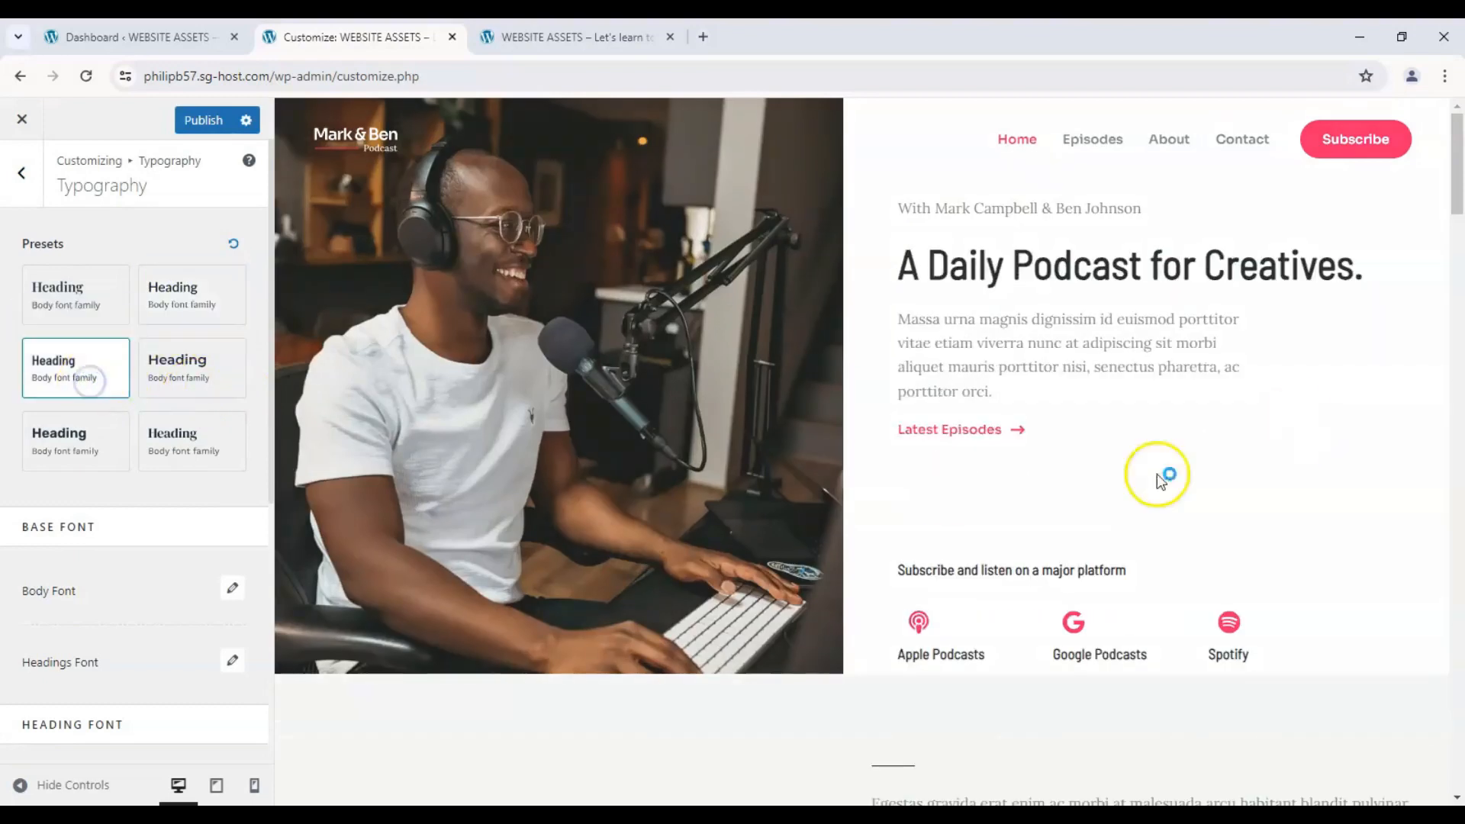
left_click(221, 375)
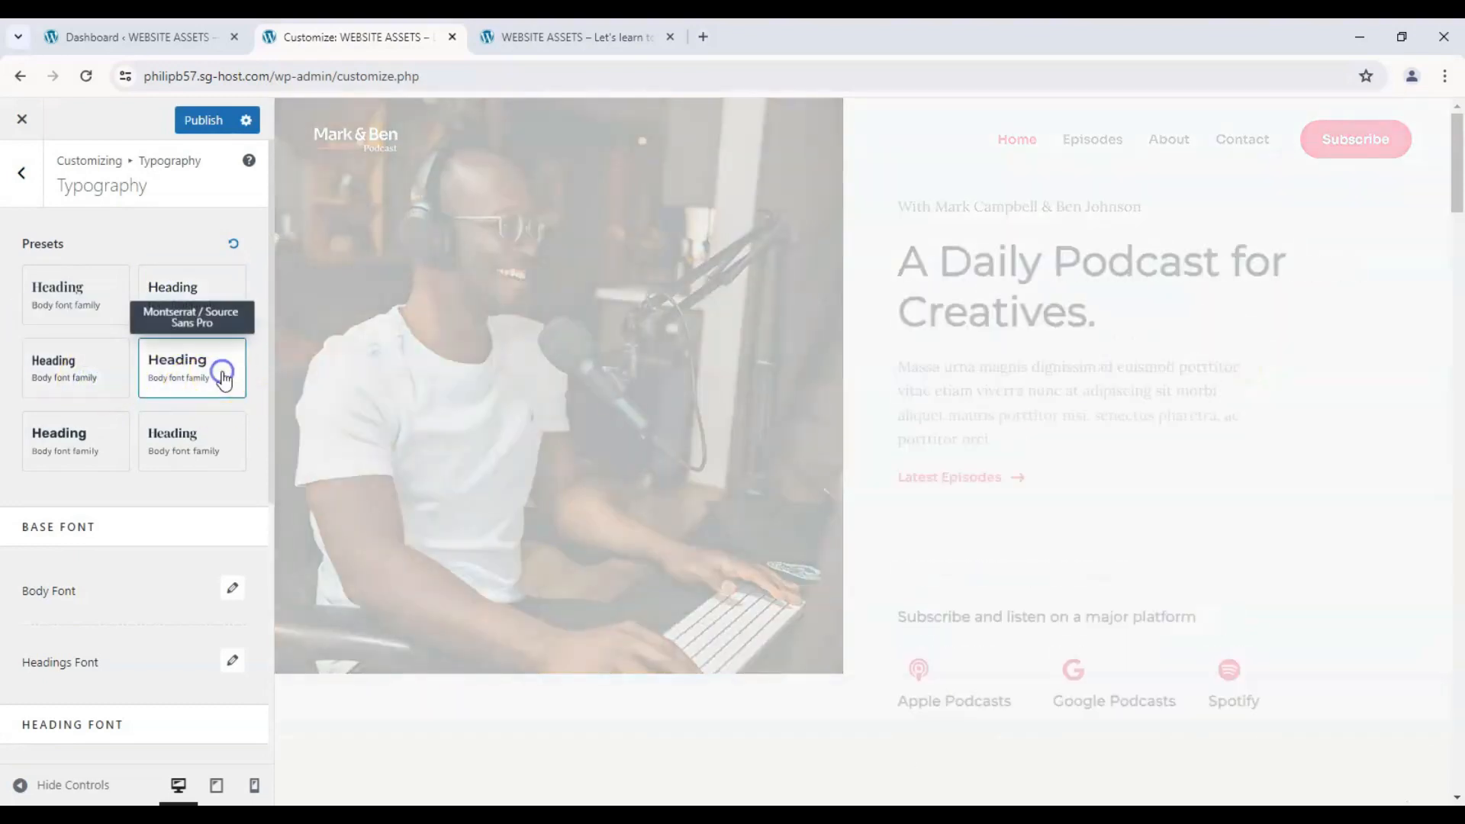
left_click(189, 442)
left_click(88, 456)
- Set the base body font family to Marck Script
scroll(111, 435, "down", 3)
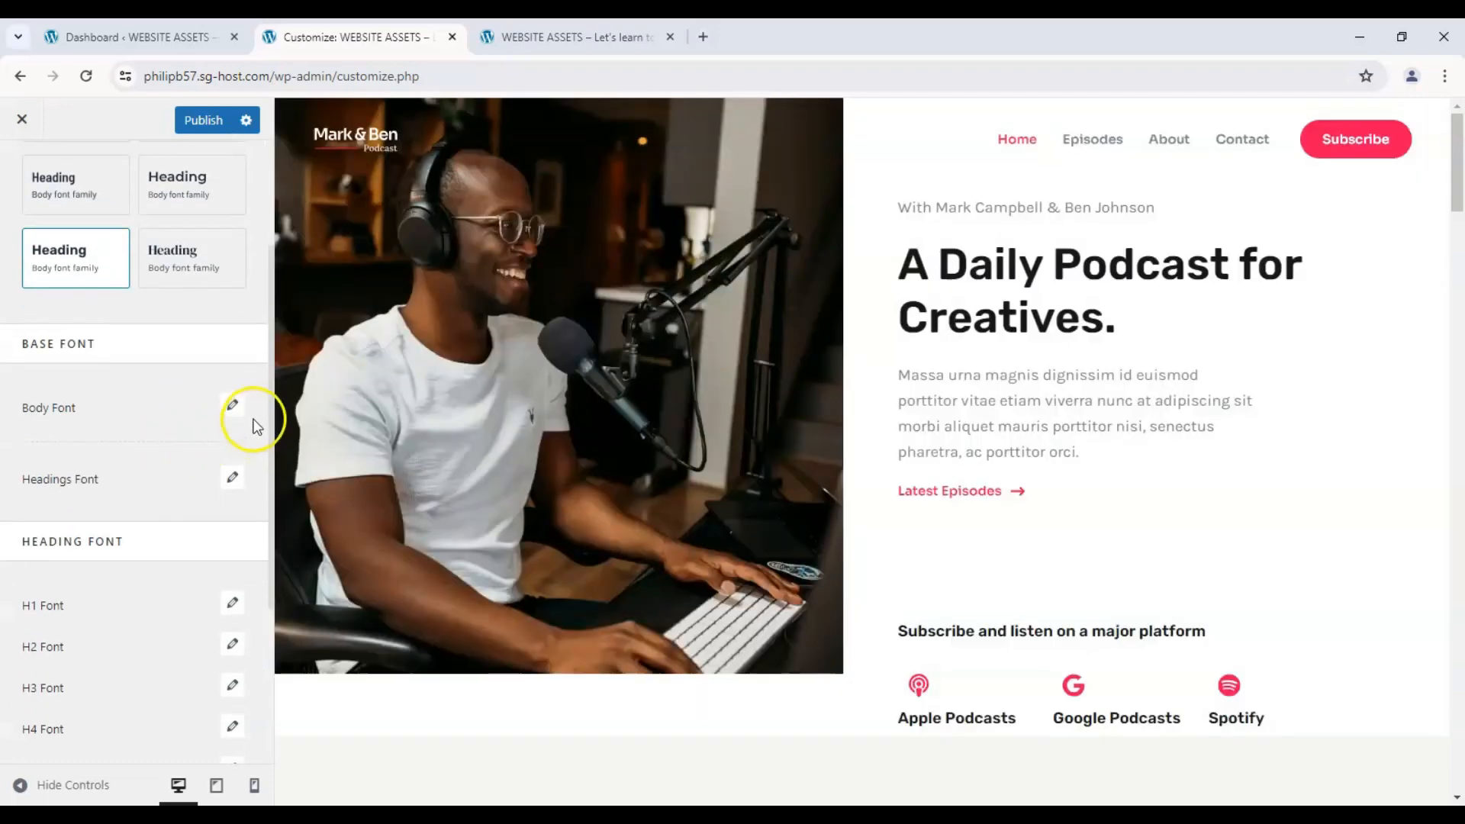
left_click(235, 407)
left_click(233, 406)
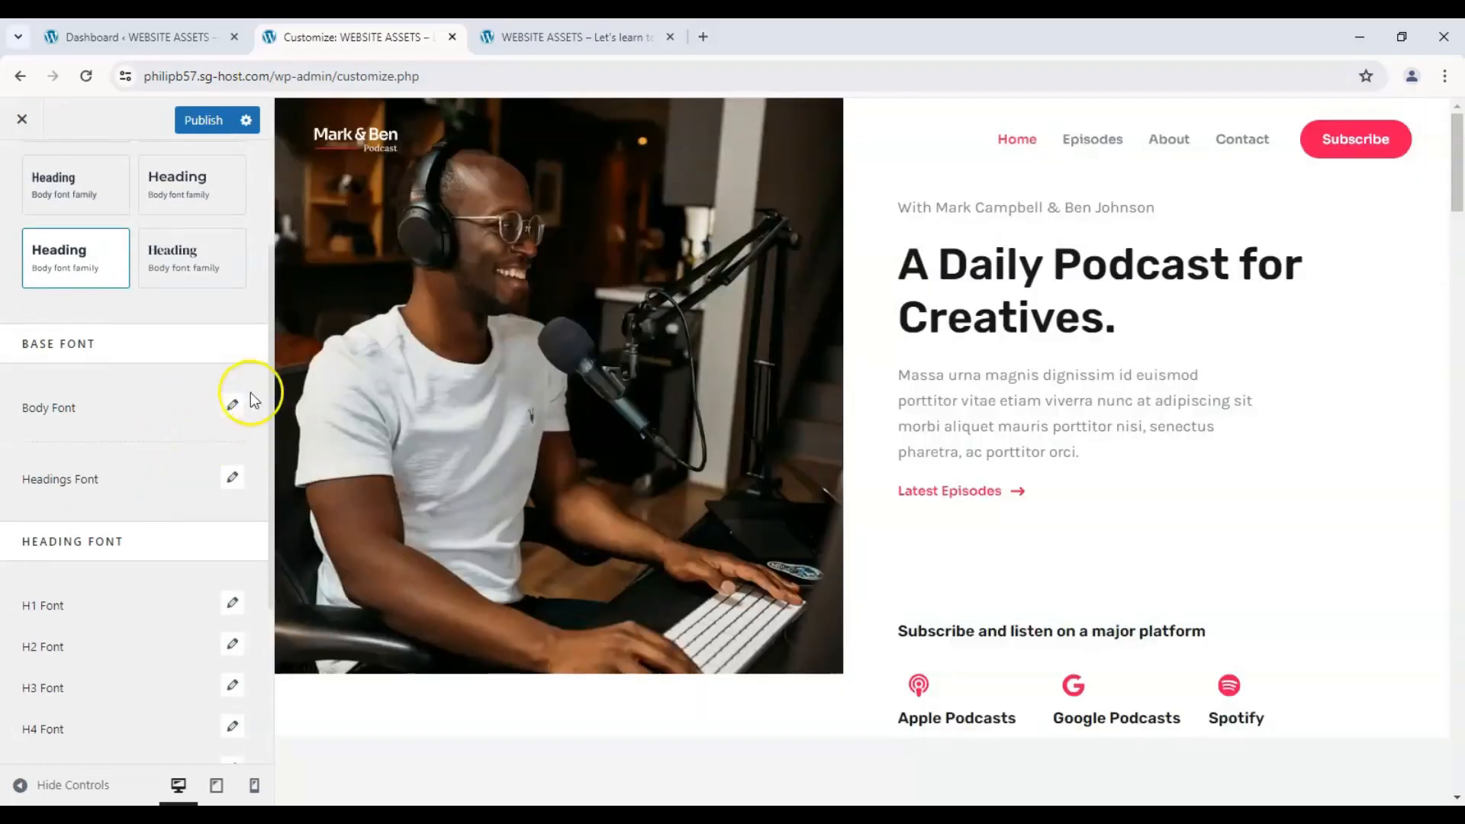
left_click(196, 487)
scroll(157, 621, "down", 5)
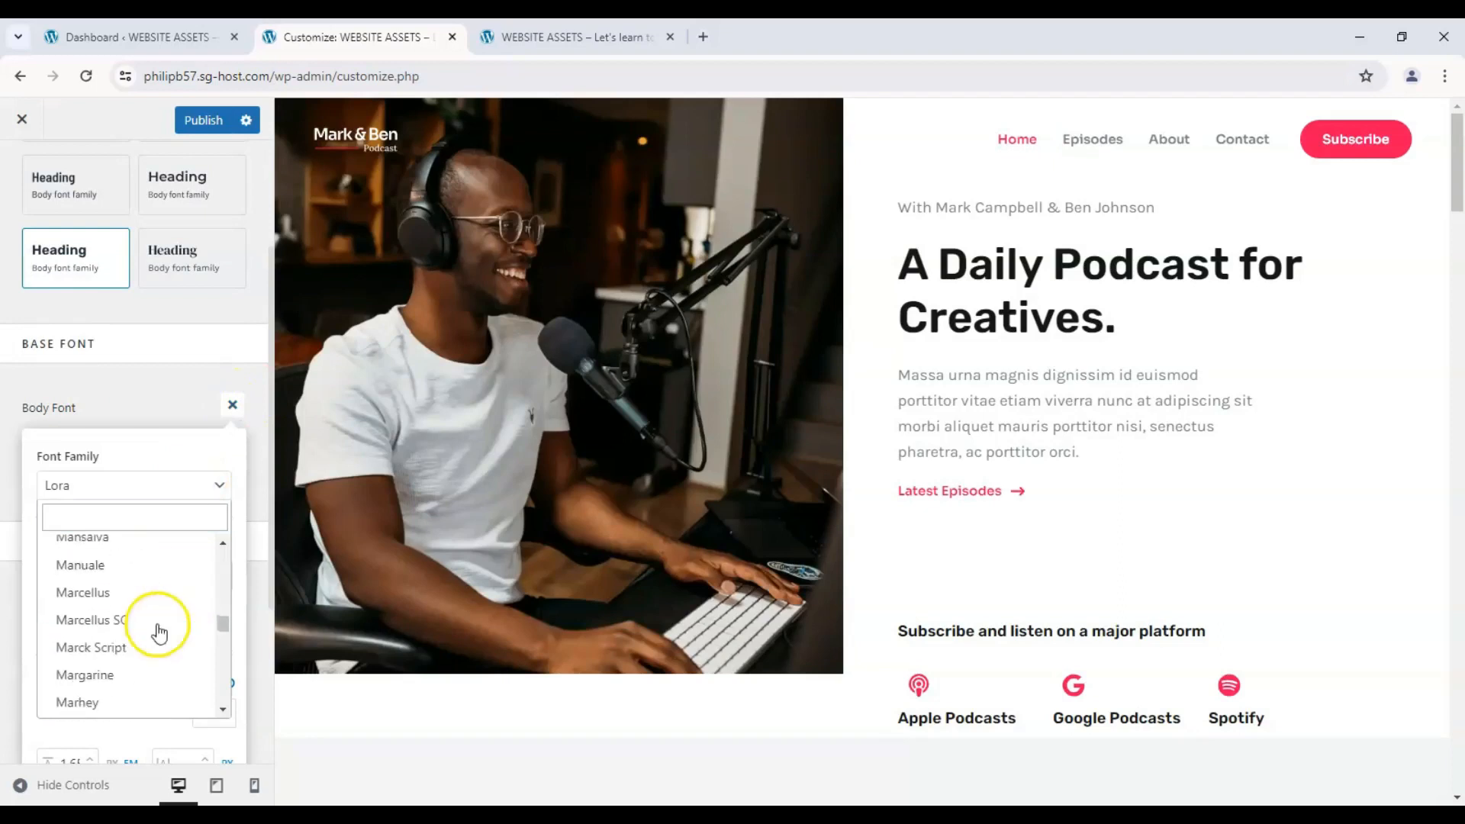
left_click(130, 645)
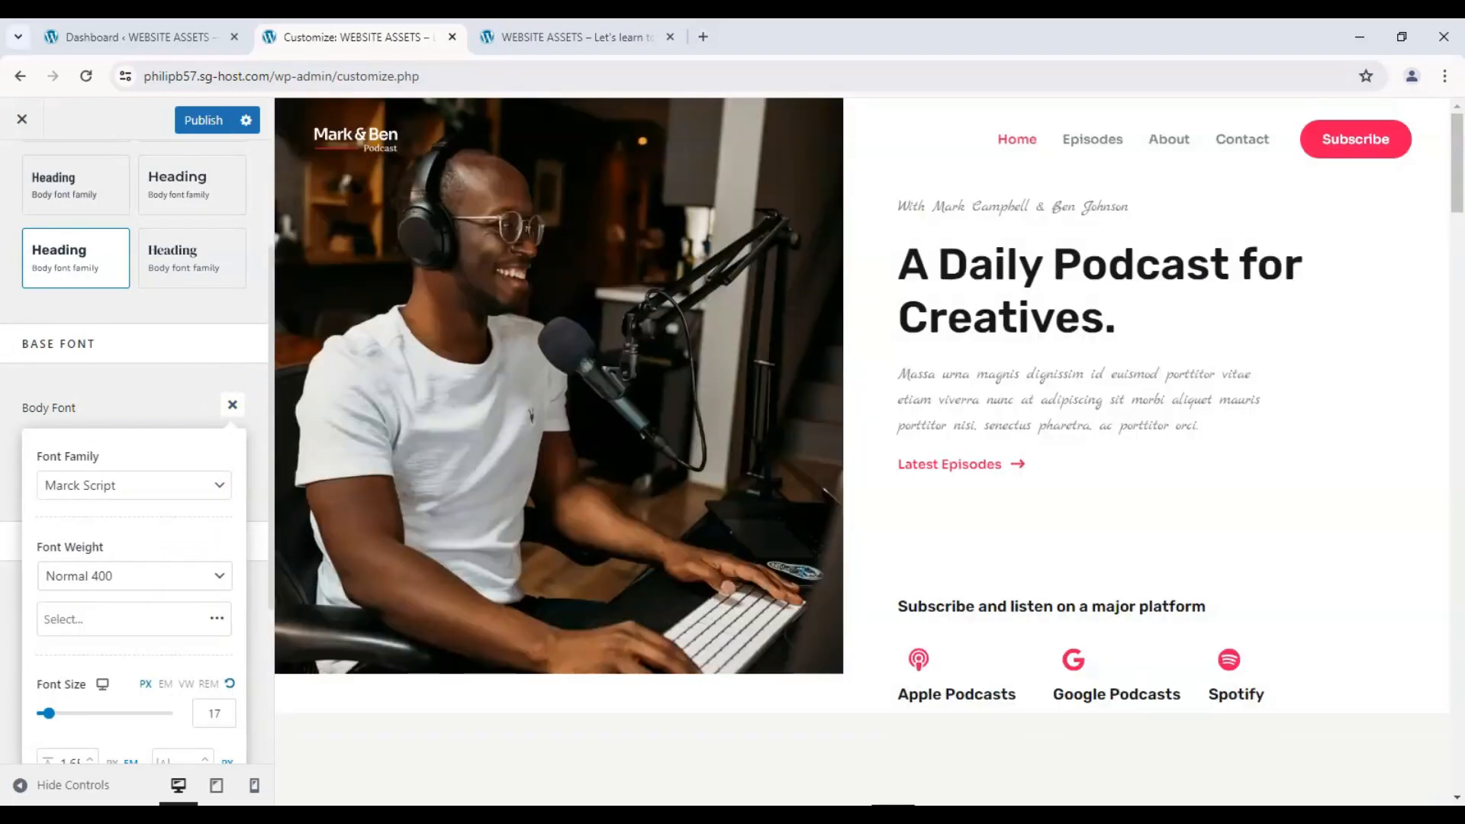
- Try body font sizes of 128 and 38 px, settle on 14 px, and close the body font options
left_click_drag(47, 713, 123, 714)
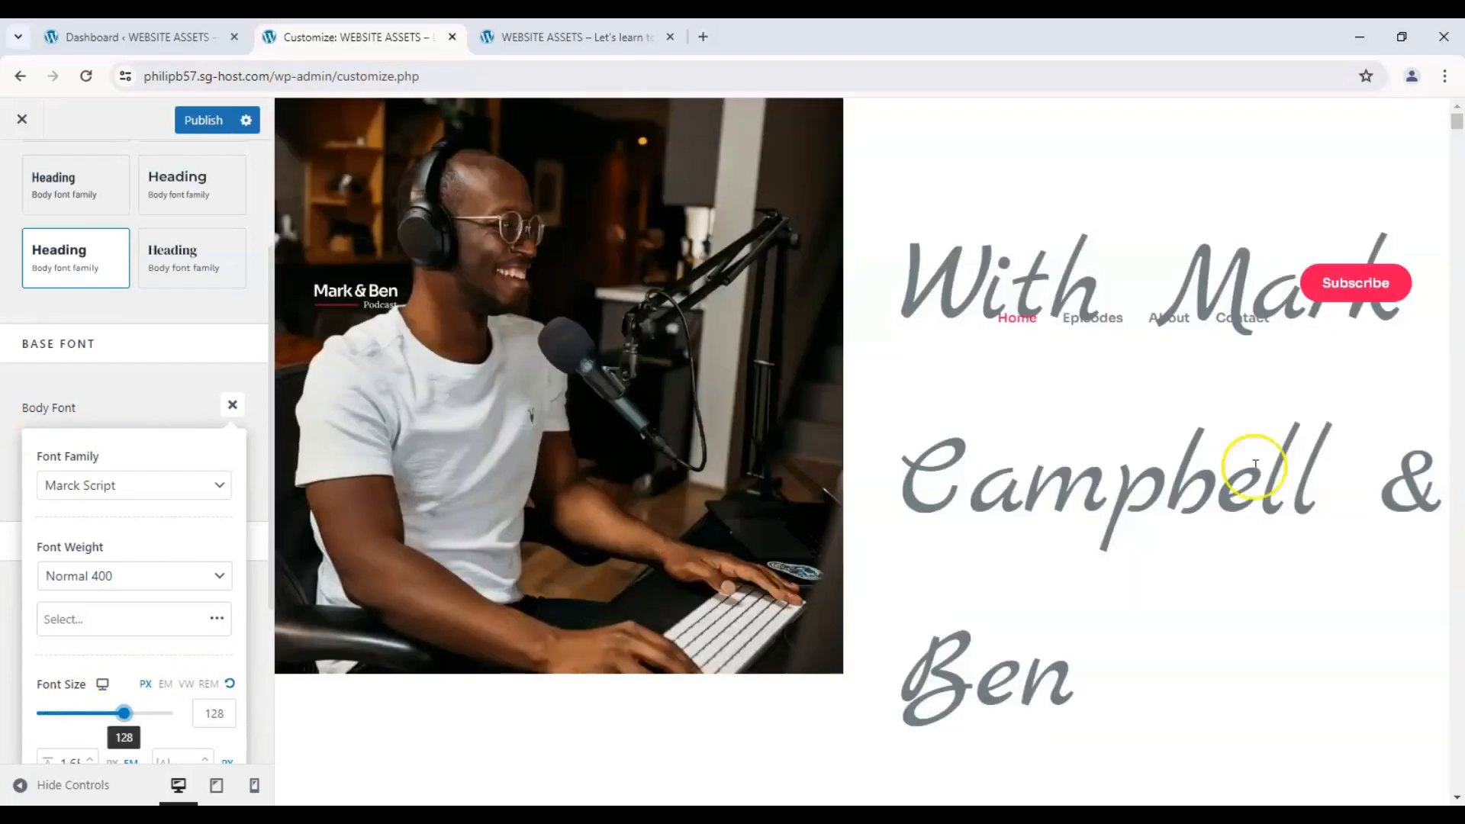
left_click_drag(124, 721, 63, 714)
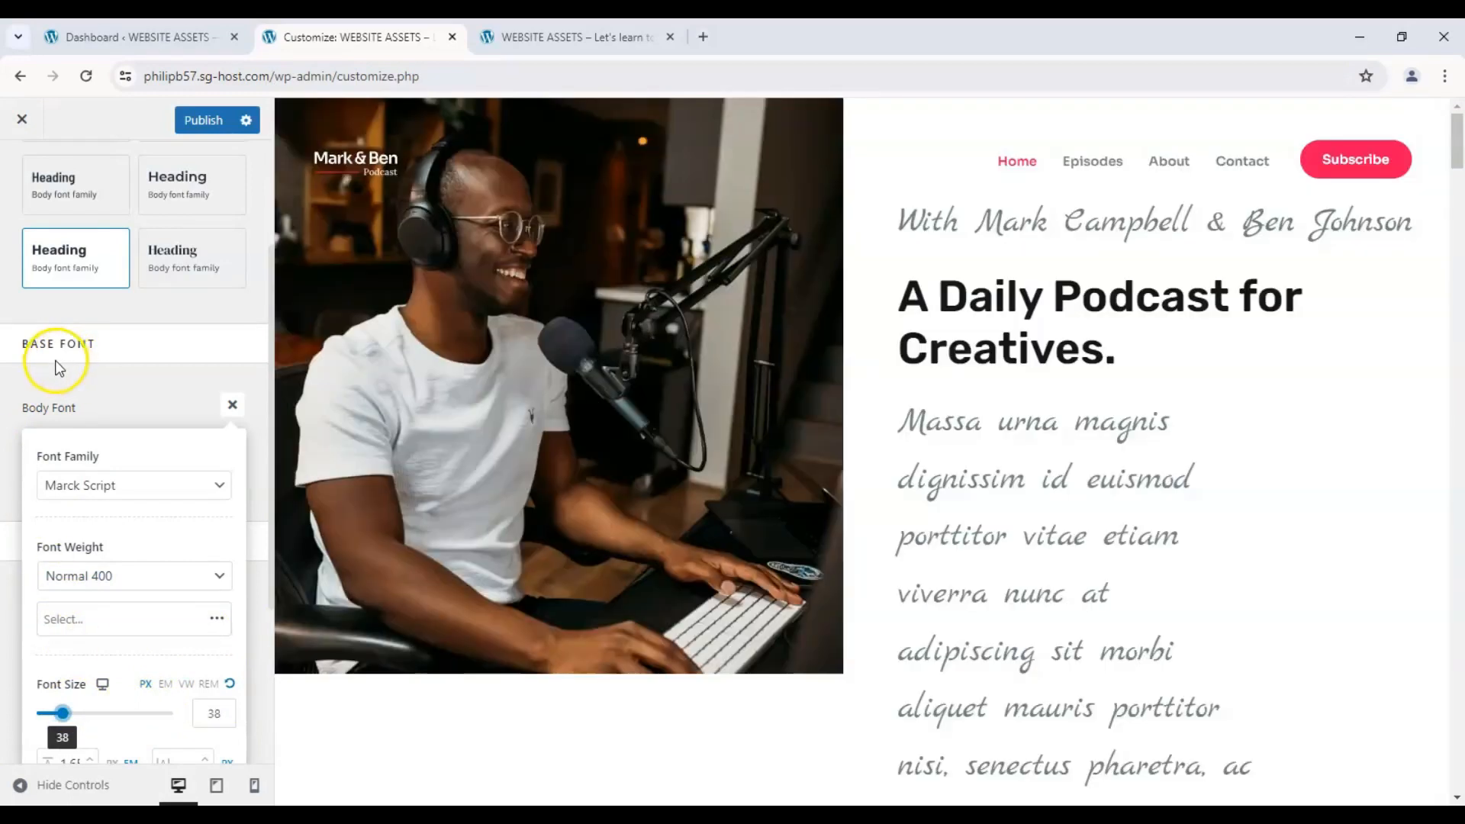
left_click_drag(61, 714, 52, 715)
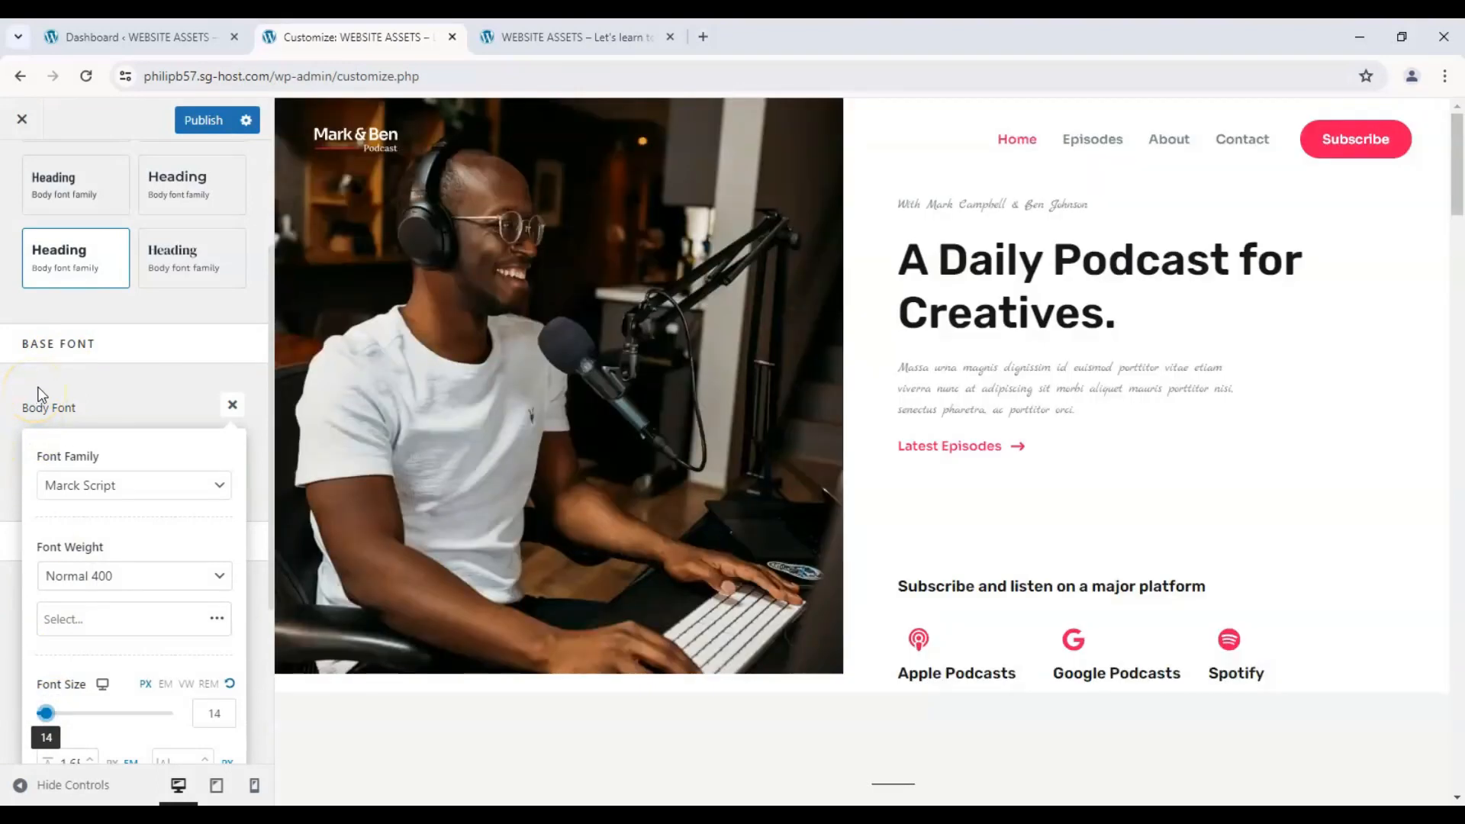
left_click(25, 397)
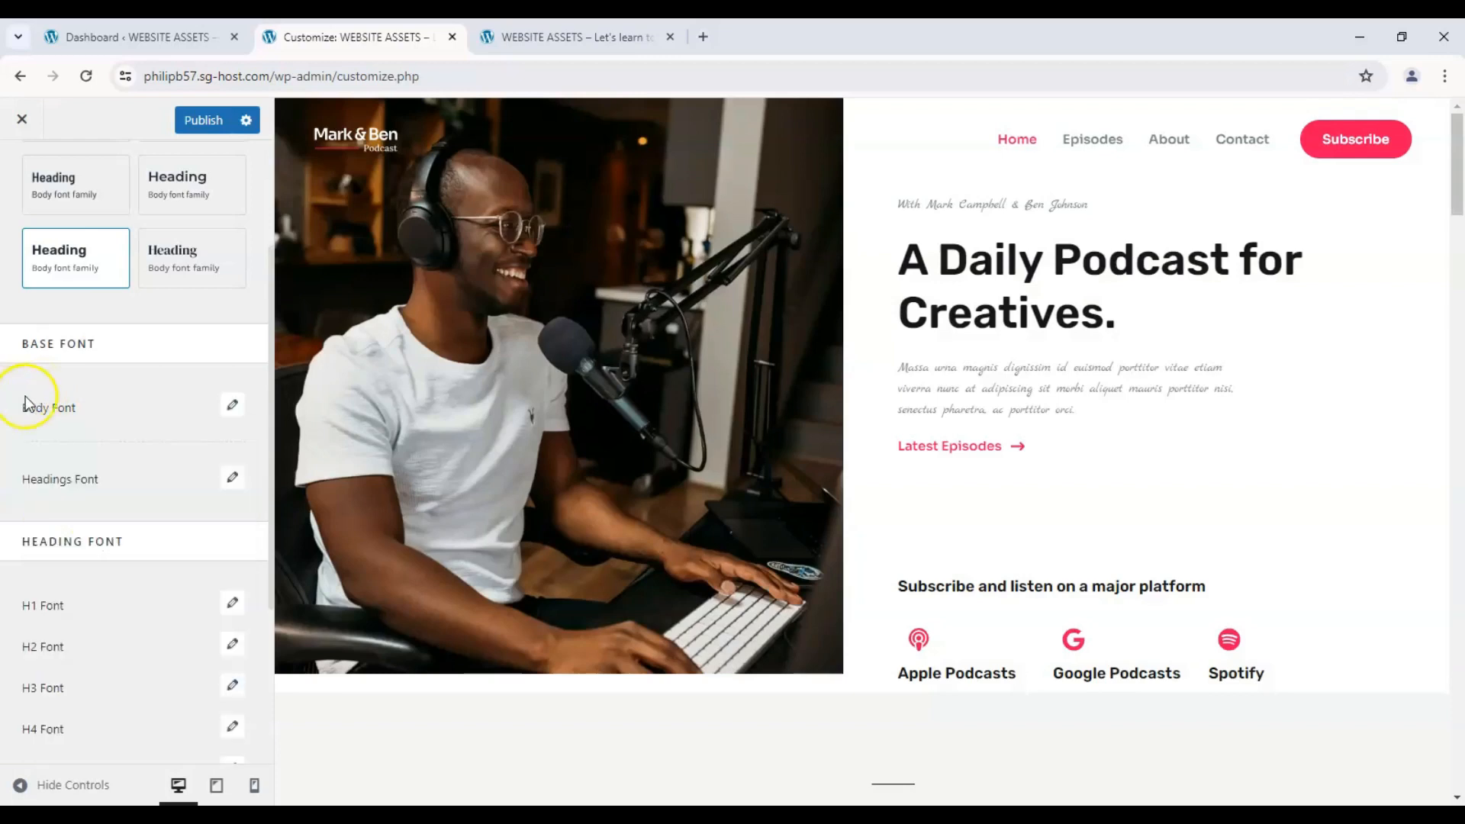
- Set the headings font family to Sue Ellen Francisco and close the headings font options
scroll(99, 350, "down", 1)
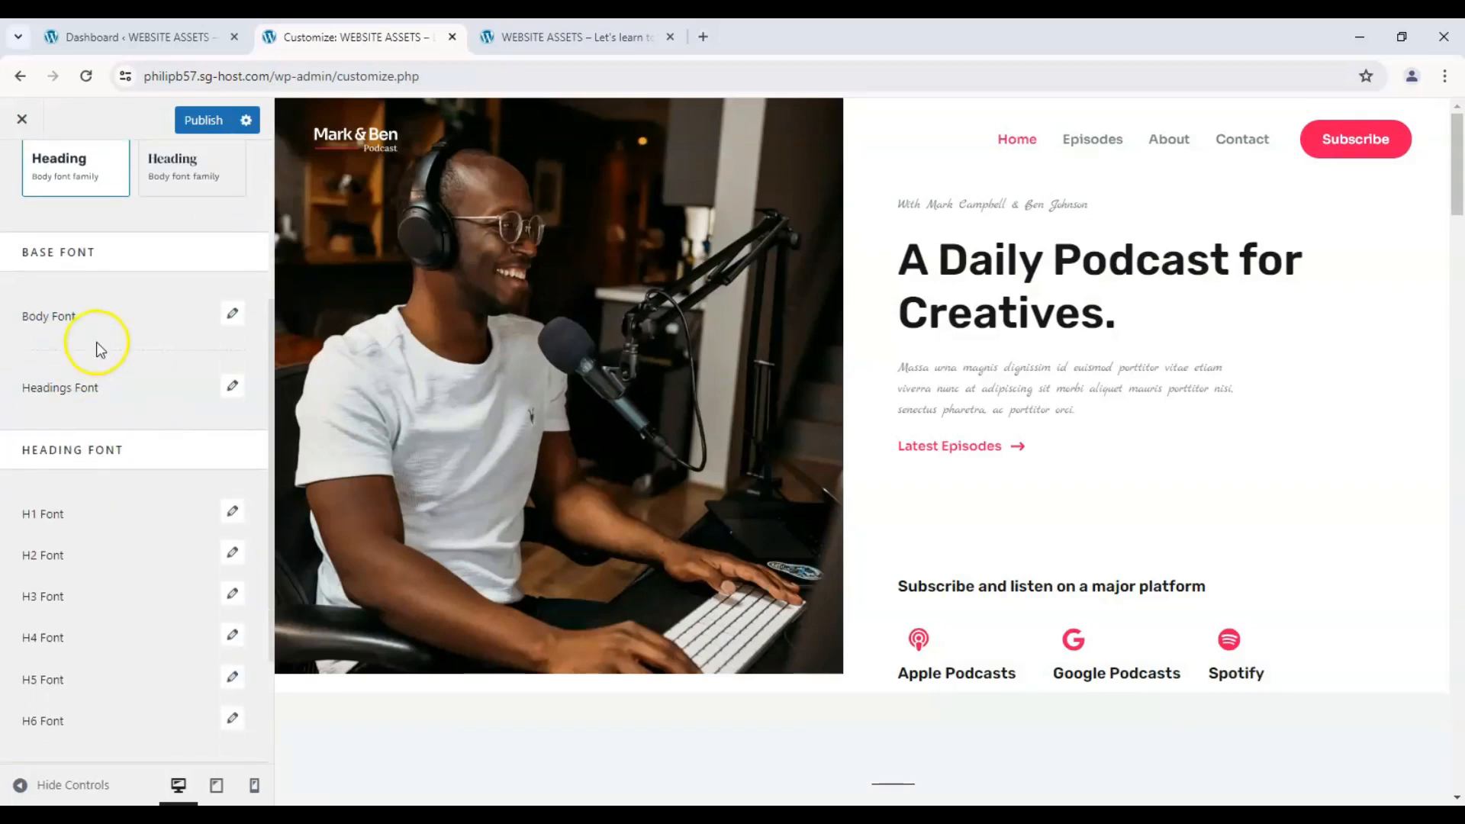
left_click(231, 389)
left_click(231, 389)
left_click(231, 389)
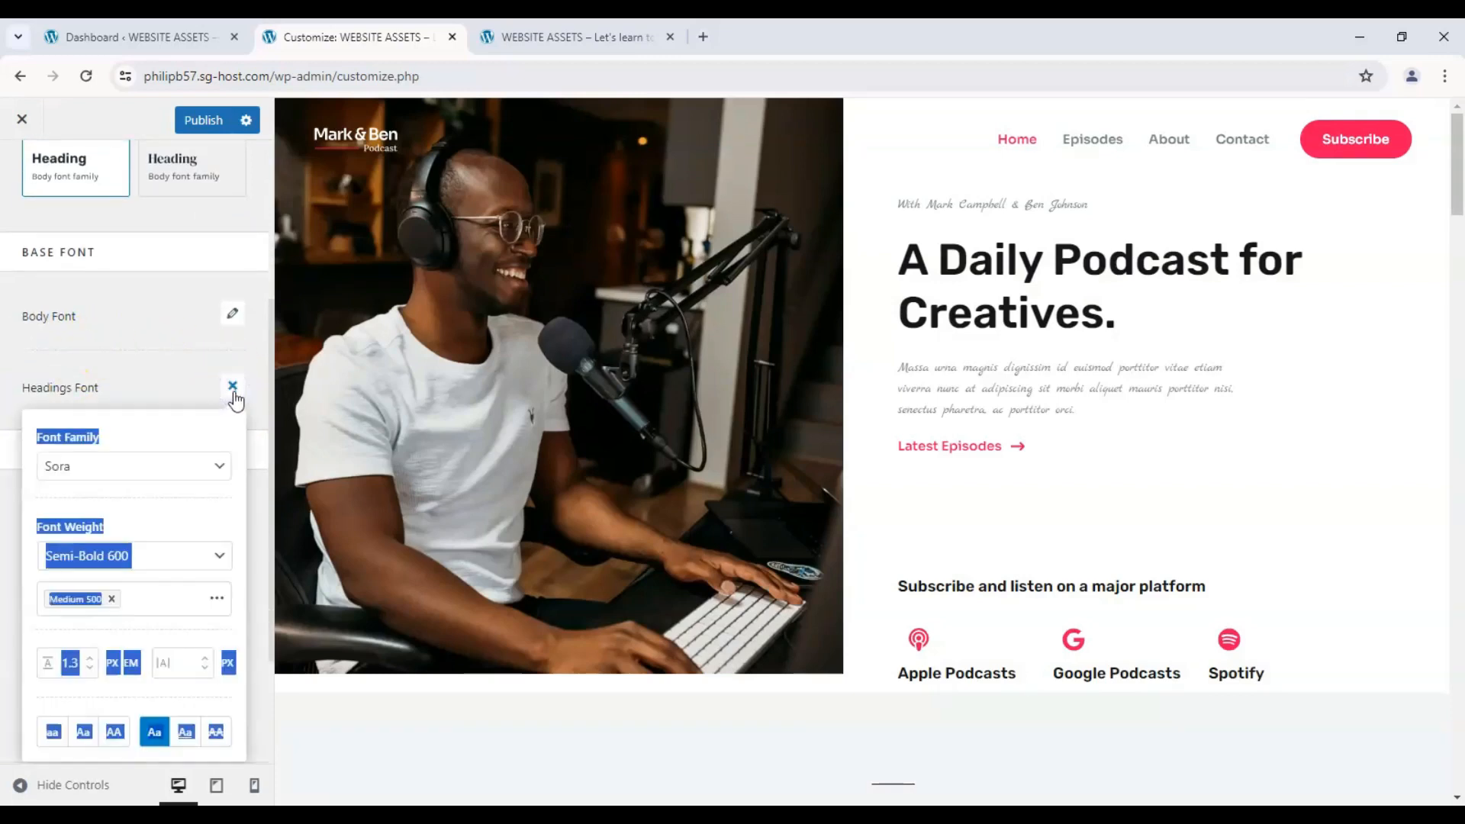
left_click(212, 467)
scroll(139, 656, "down", 3)
left_click(138, 669)
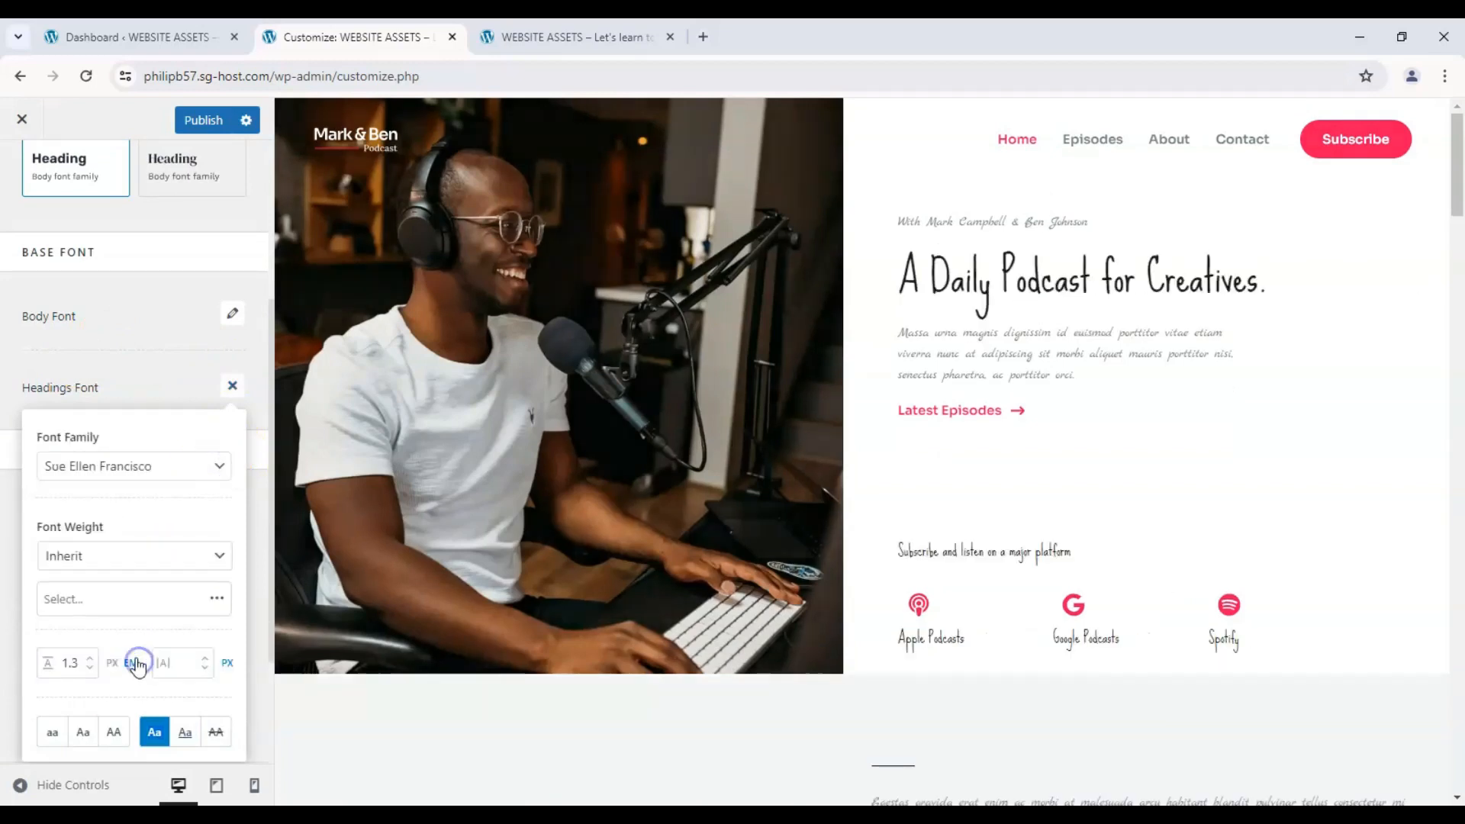
scroll(135, 450, "down", 2)
left_click(12, 424)
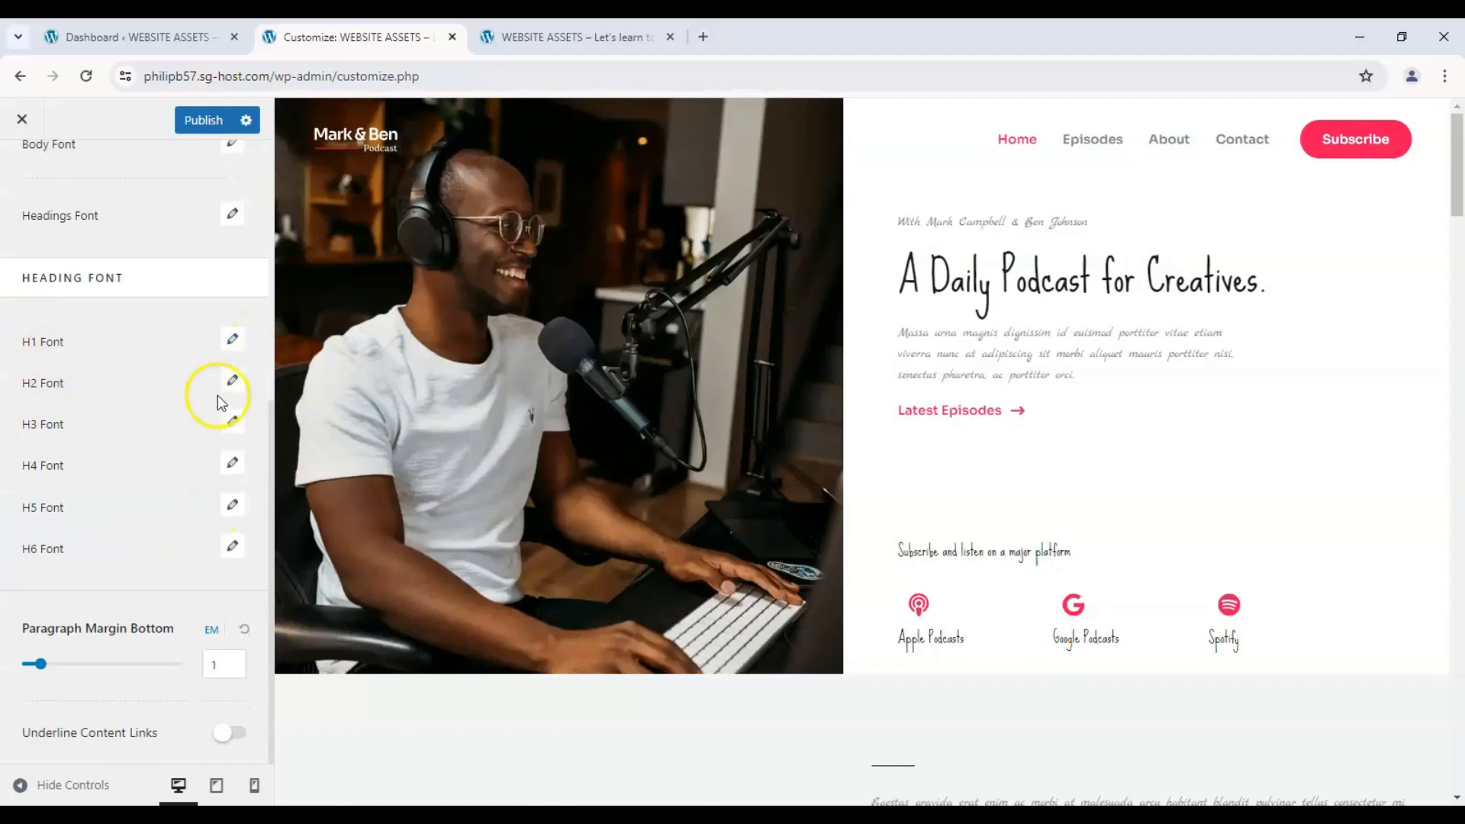
- Look at the font options for the H1 heading and close them
double_click(232, 341)
left_click(233, 341)
left_click(232, 341)
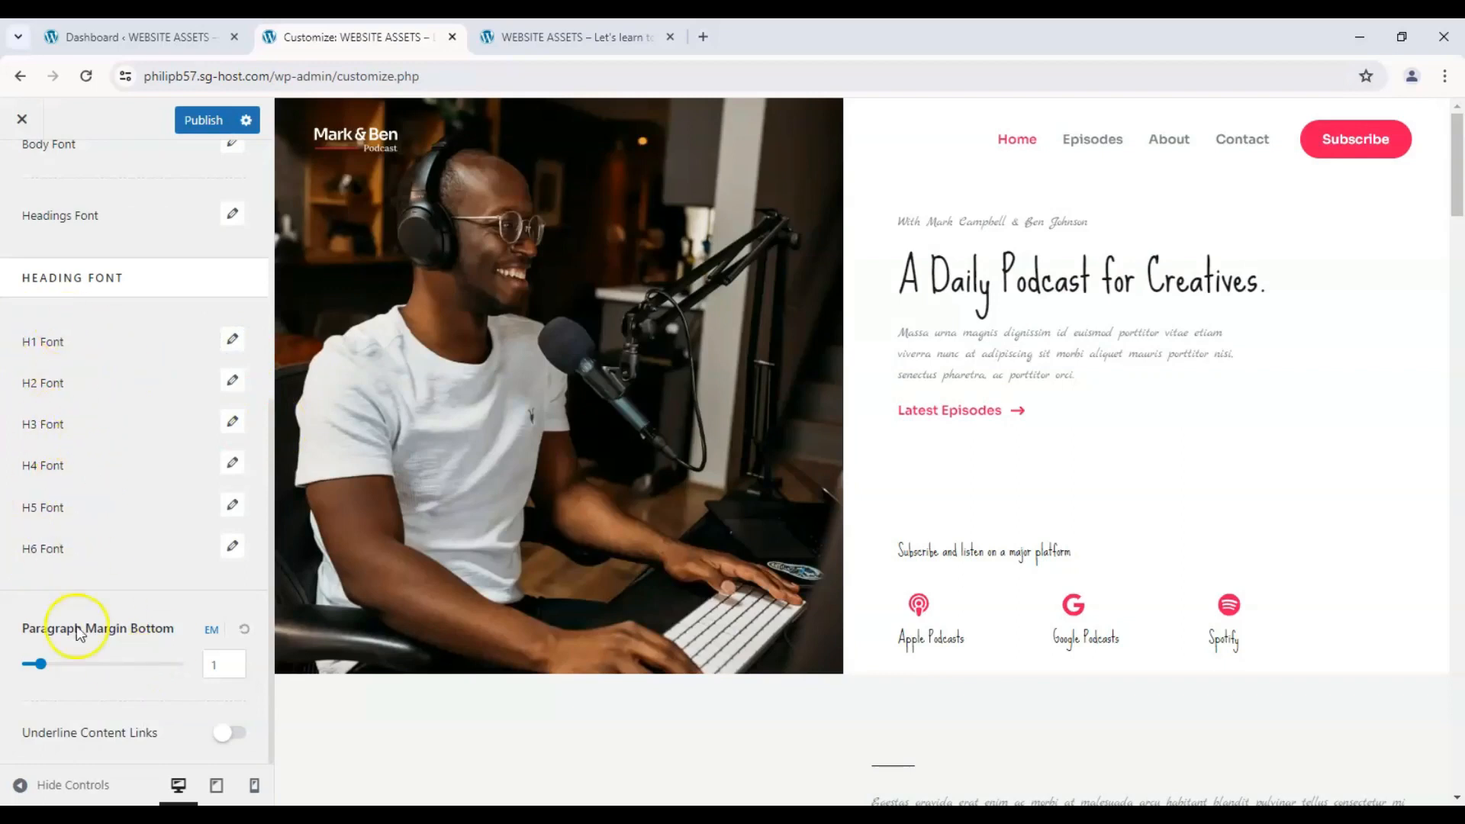
- Set the paragraph bottom margin to 1.2 em and turn on underlining for content links
left_click_drag(40, 664, 54, 664)
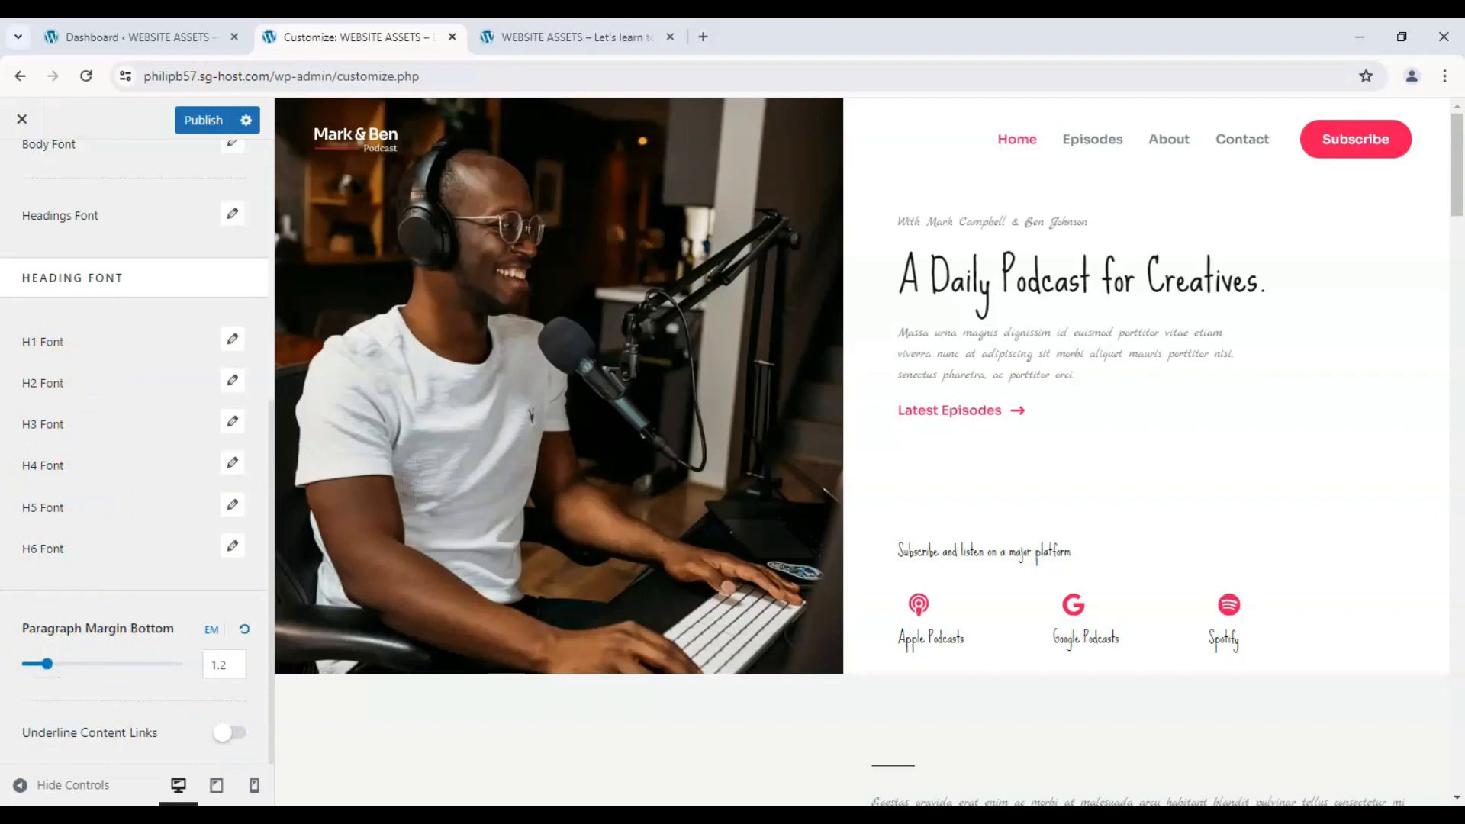
left_click(234, 737)
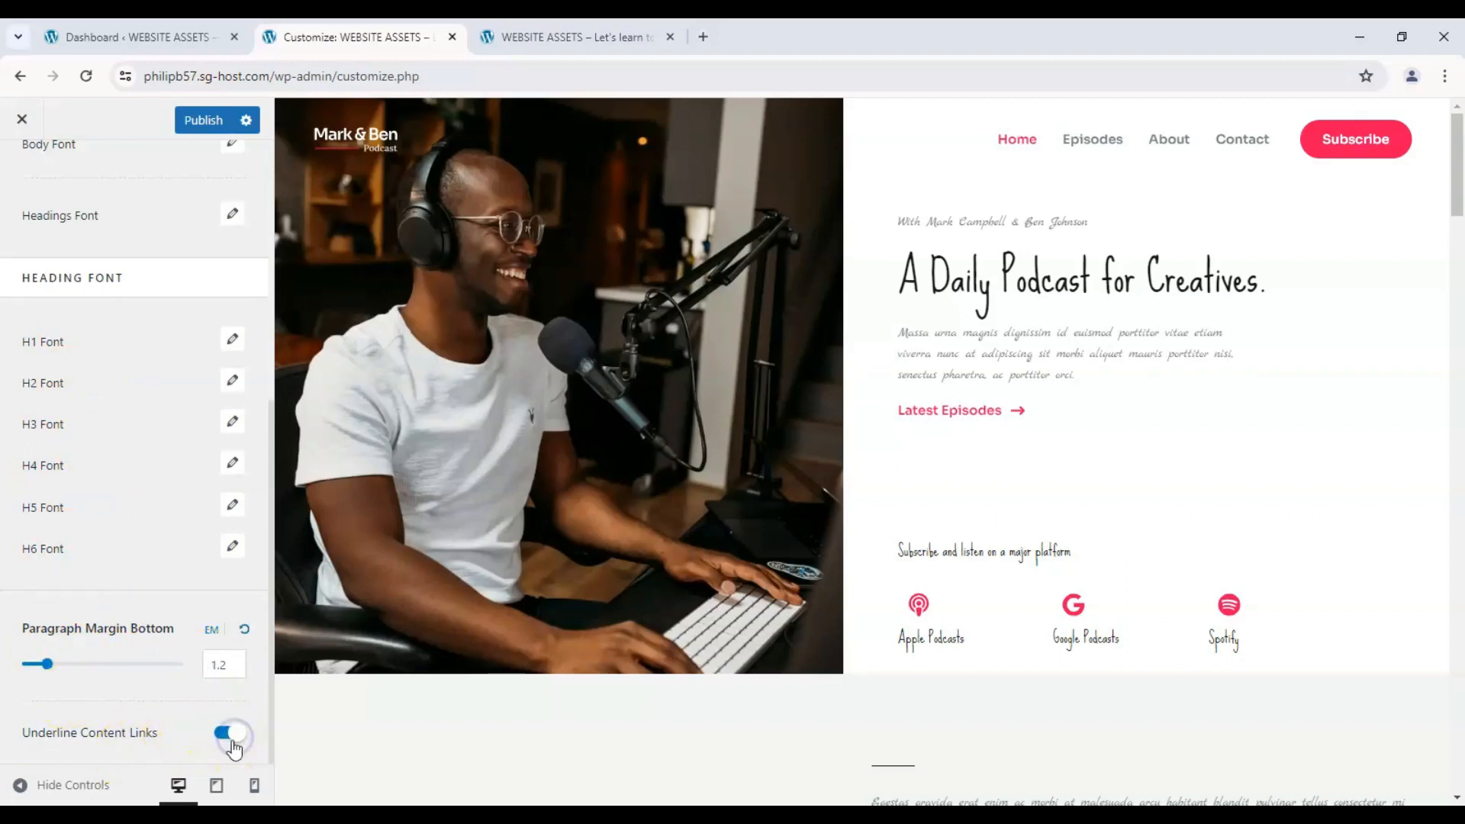
- Try the Playfair Display / Open Sans typography preset, and apply the Montserrat / Source Sans Pro preset instead
scroll(84, 595, "up", 6)
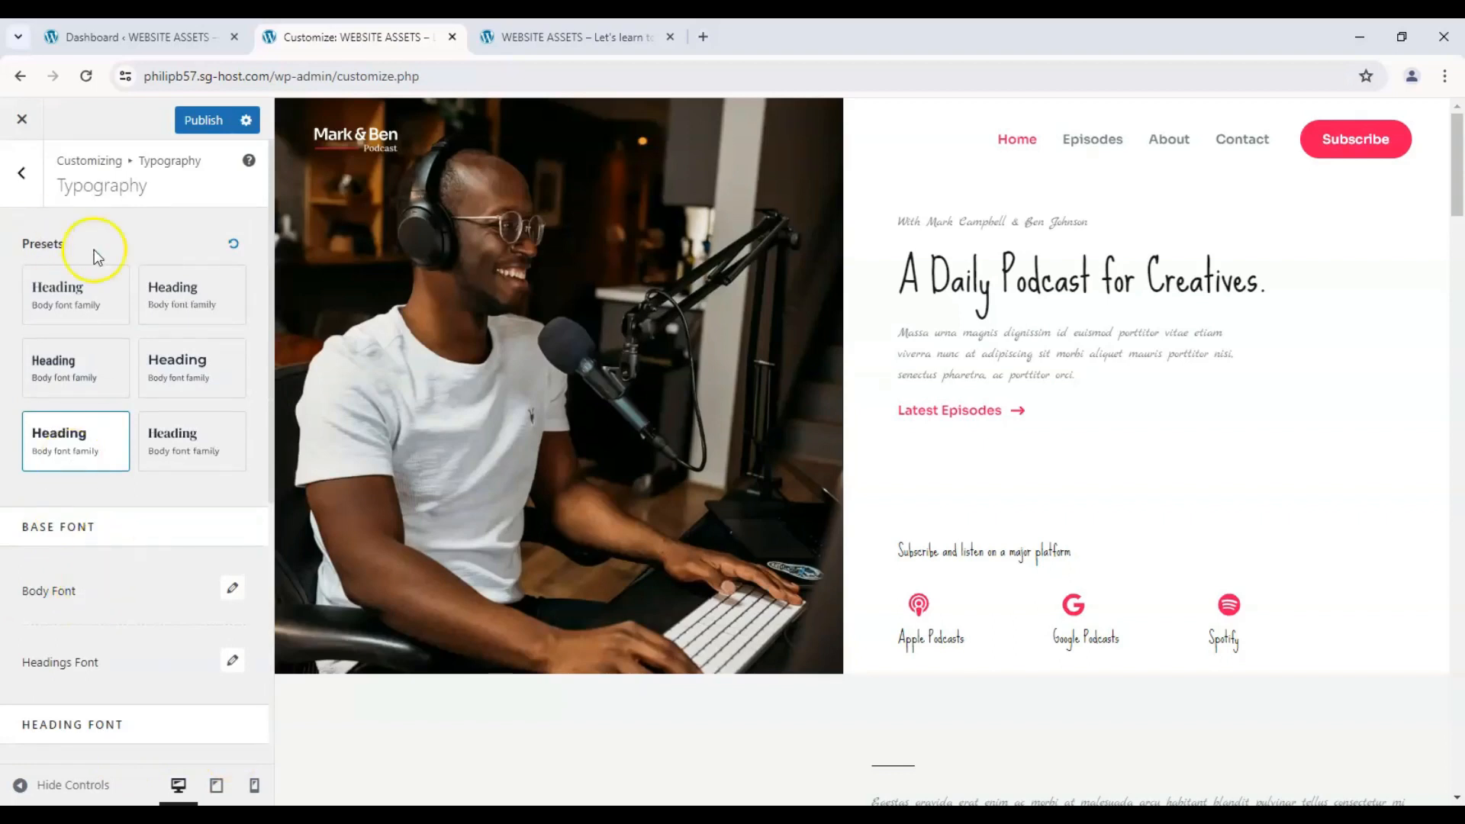
left_click(74, 290)
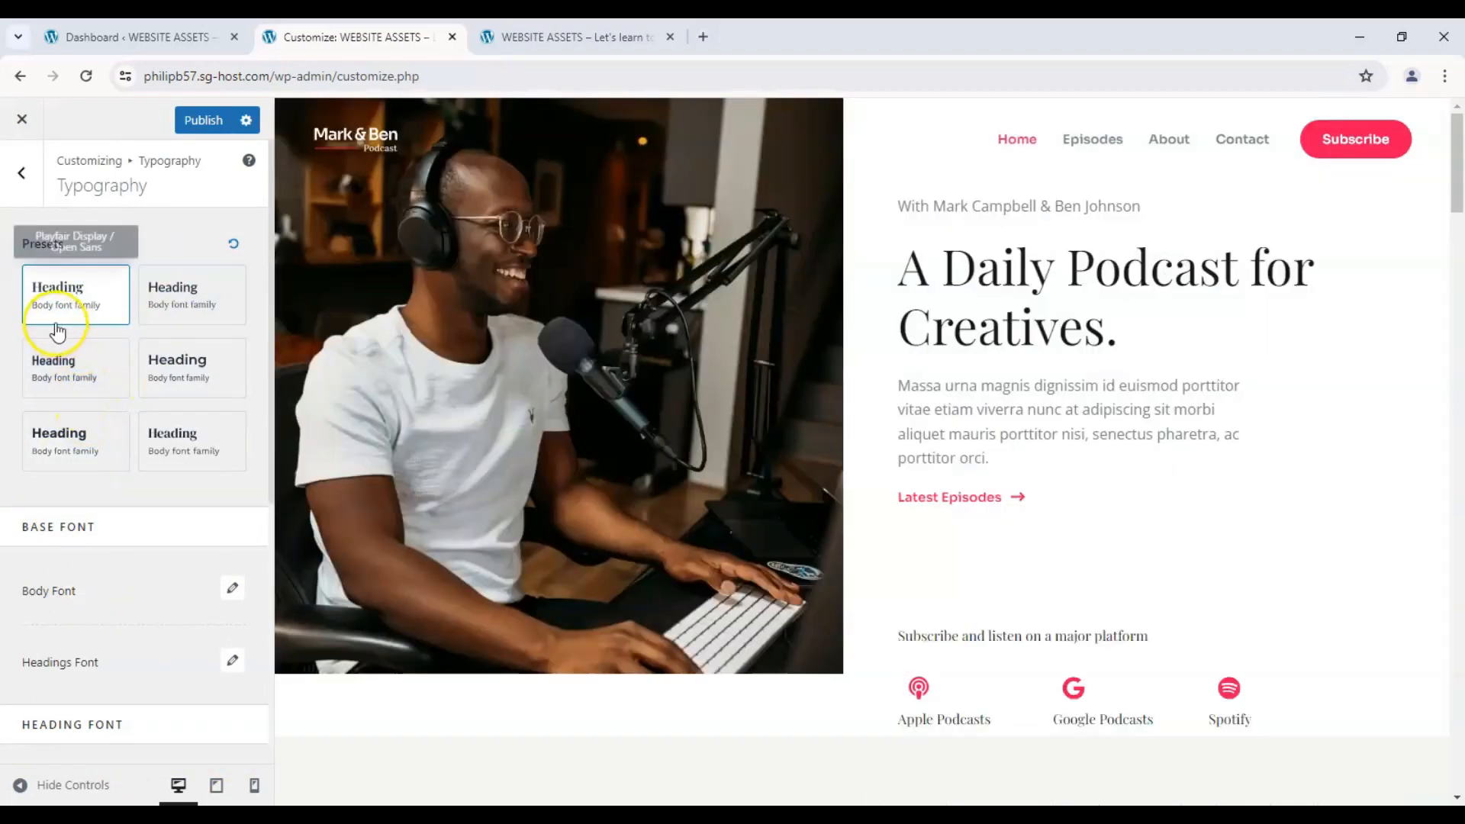
left_click(150, 364)
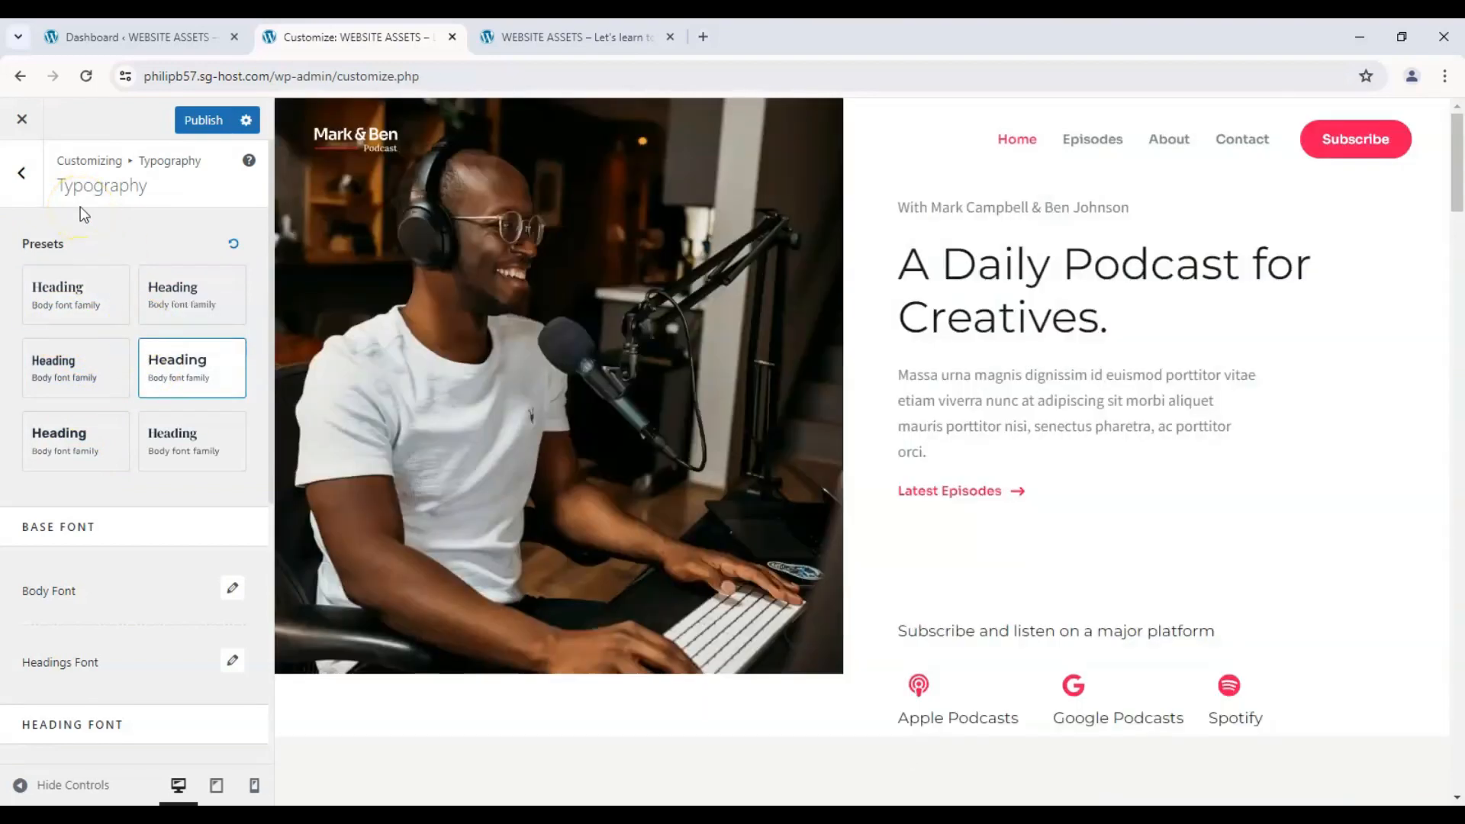
- Leave Typography, open the global Colors settings, and apply the Style 2 palette
left_click(33, 199)
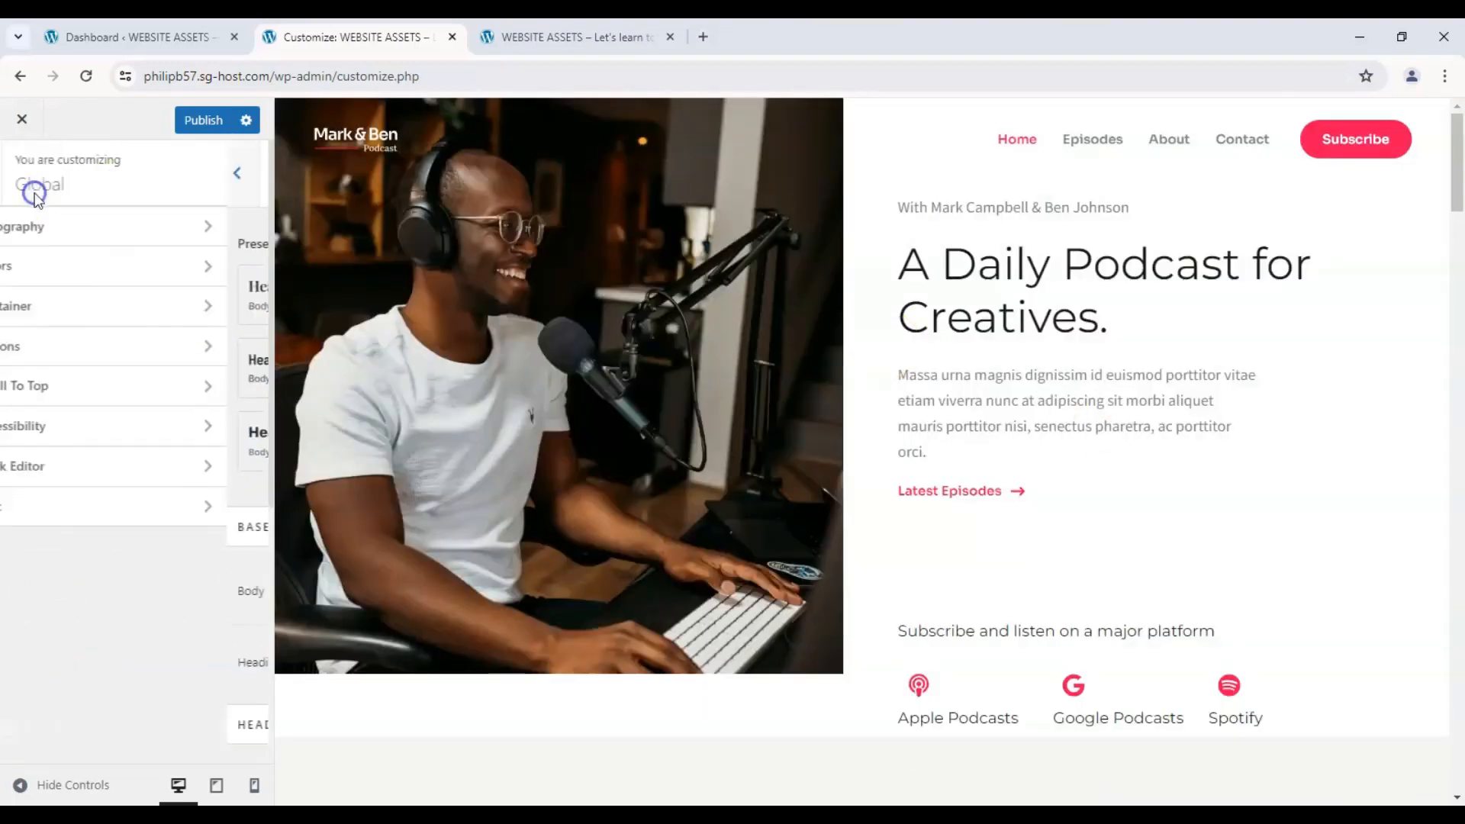
left_click(135, 264)
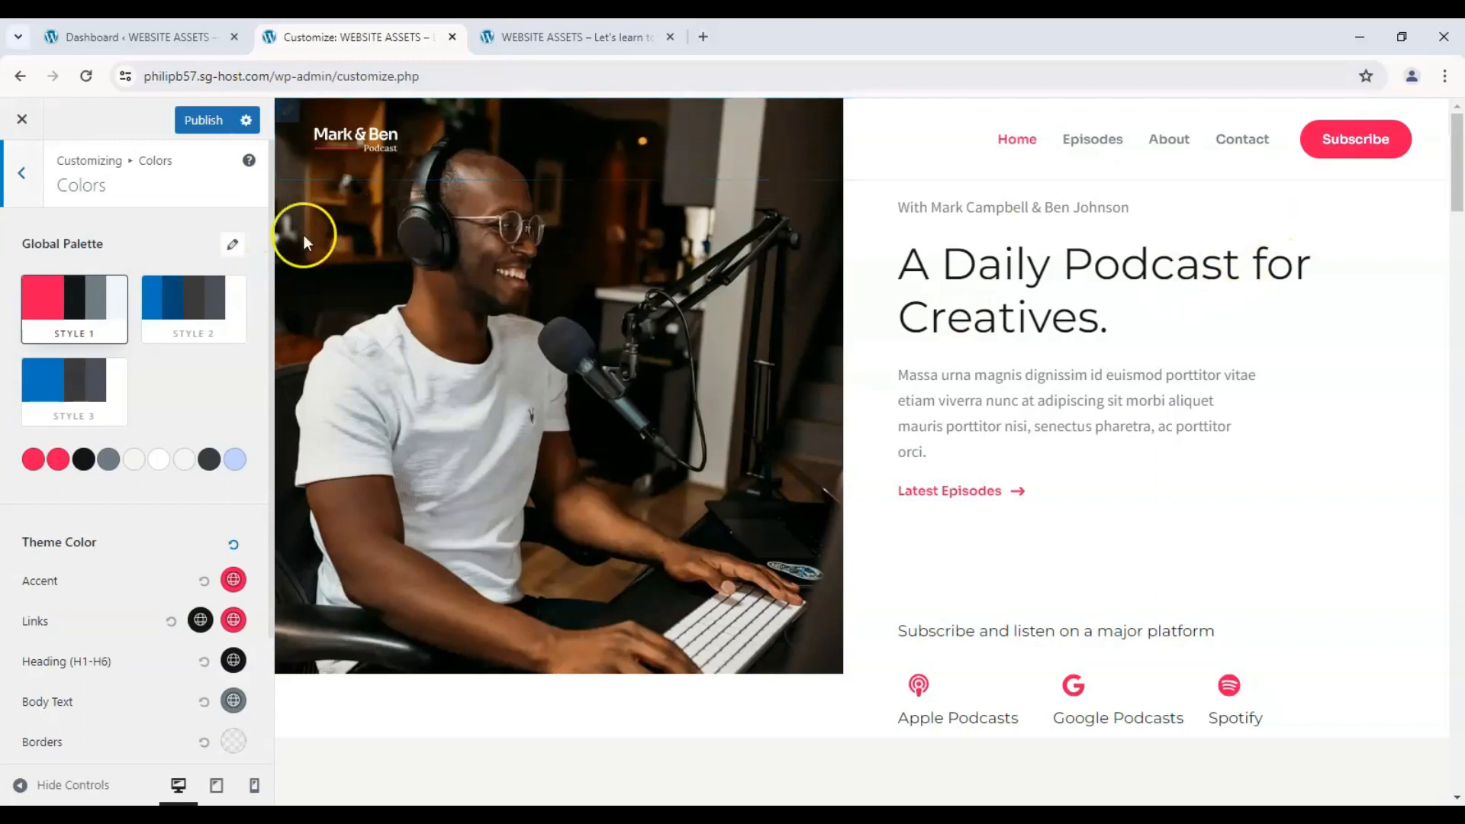
left_click(206, 282)
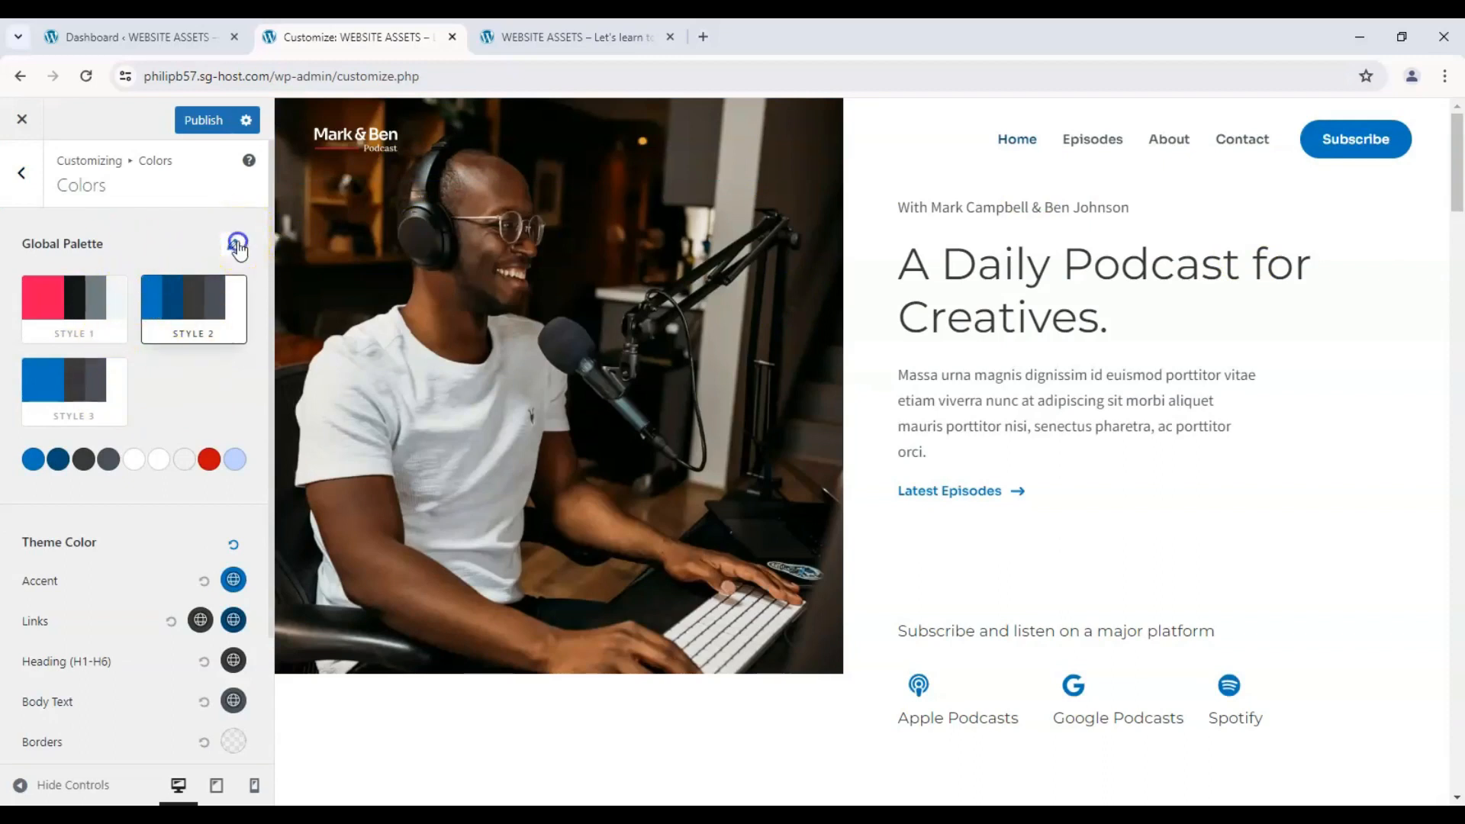
- Replace the Style 2 palette's colors with a teal-green preset from the list of color presets
left_click(237, 244)
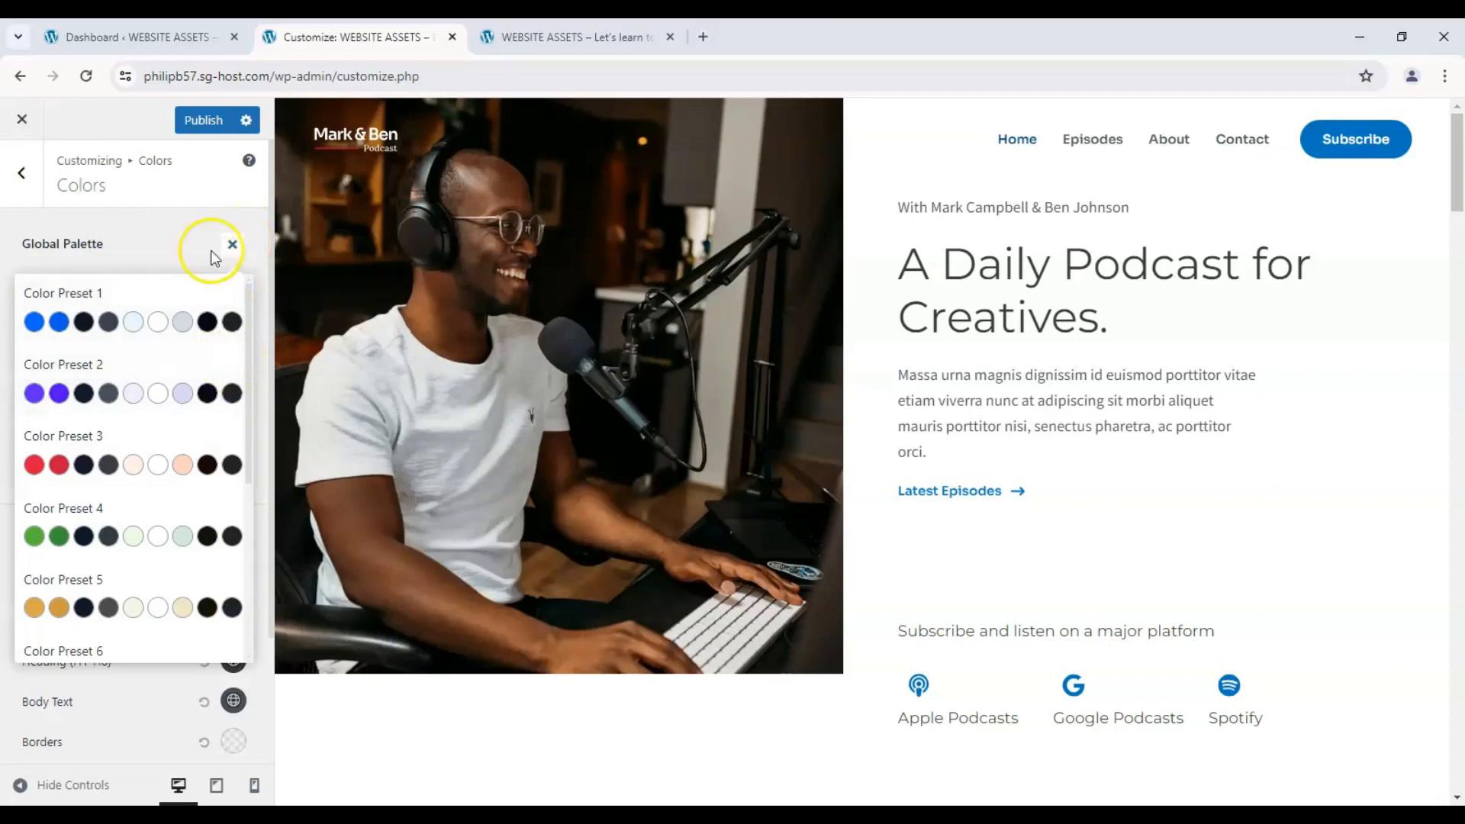
left_click(233, 244)
left_click(234, 244)
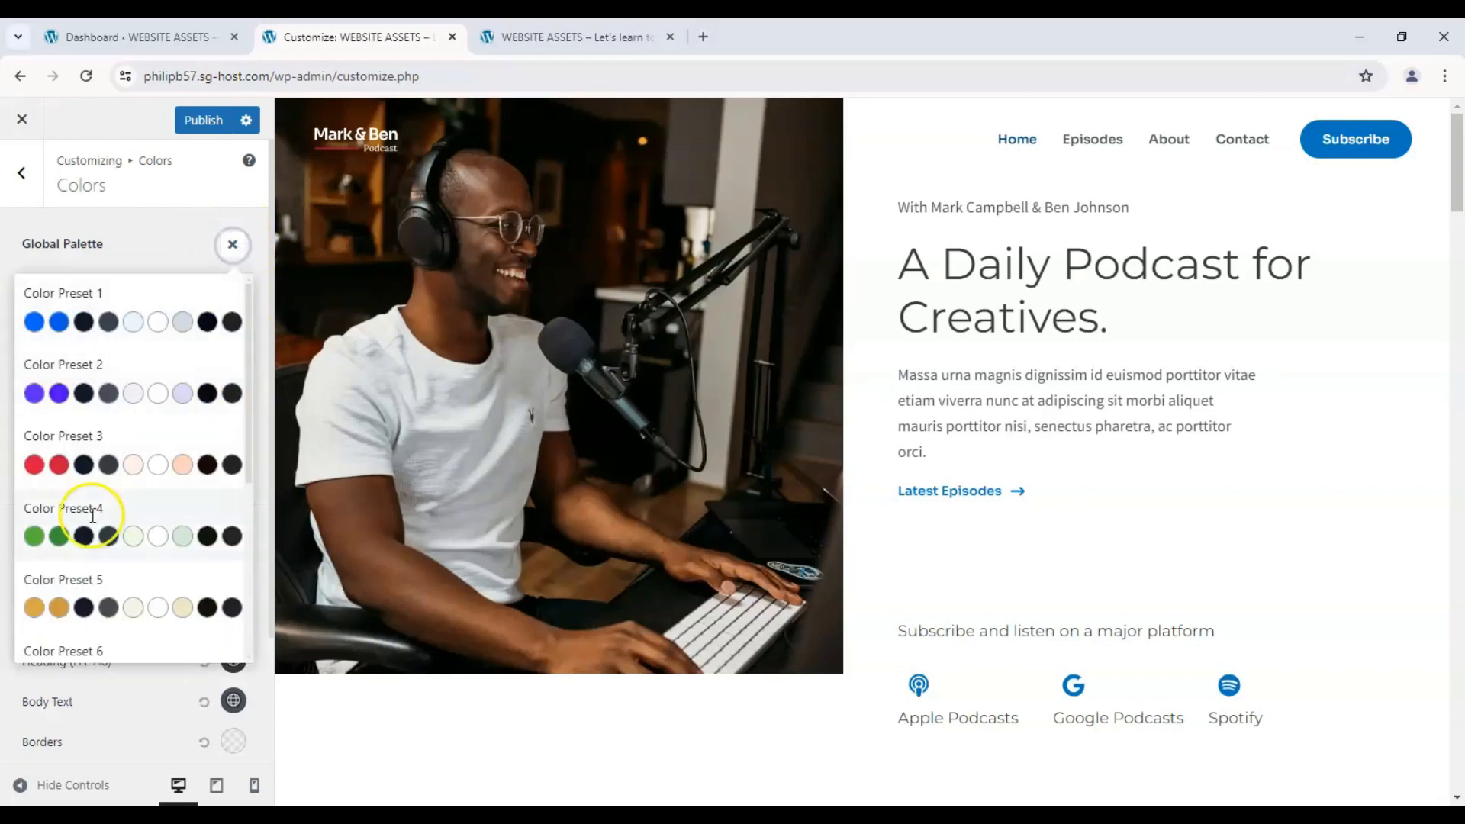
scroll(99, 506, "down", 5)
left_click(152, 435)
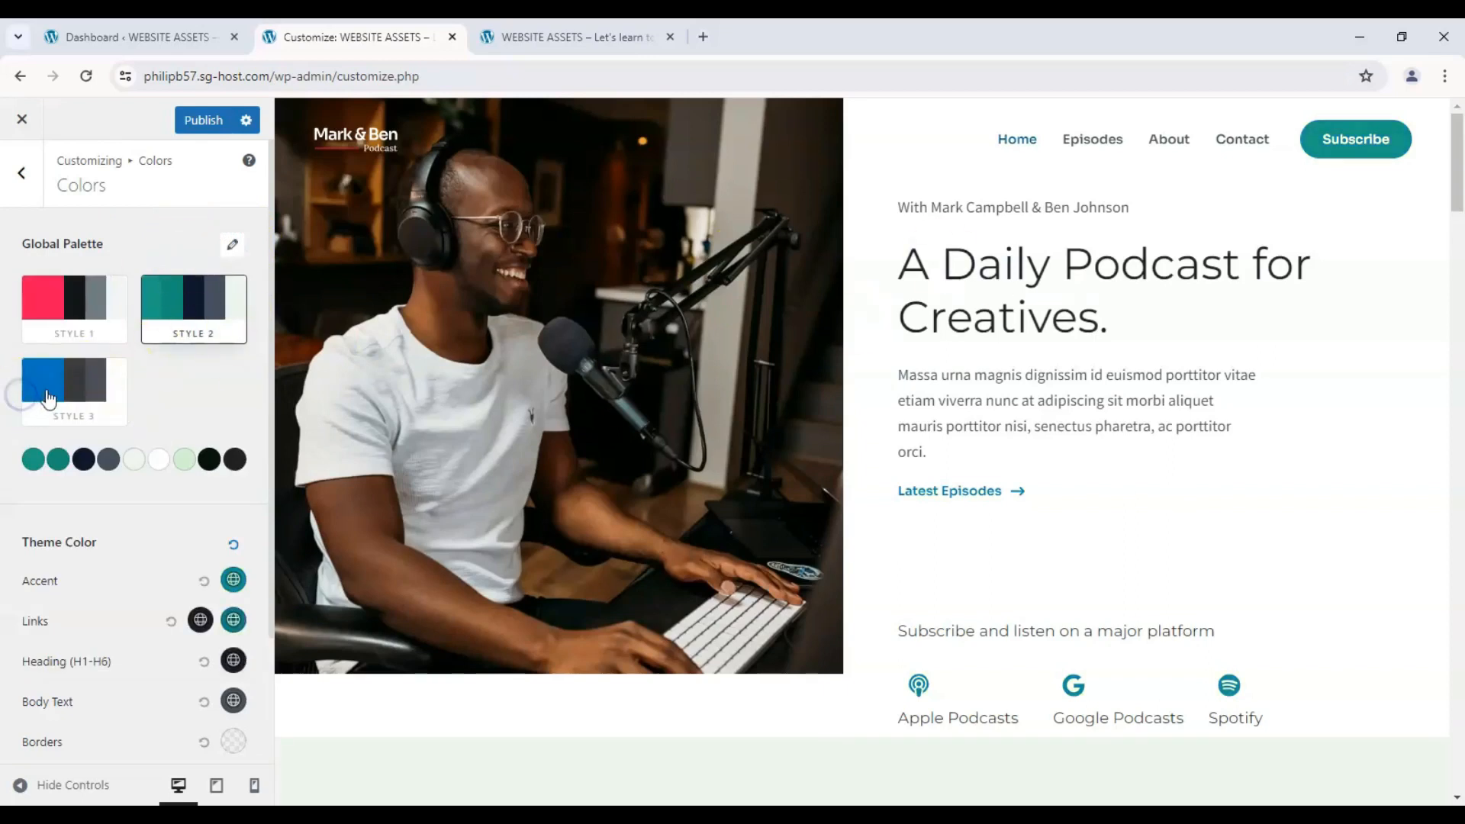
- Compare the Style 1, Style 2 and Style 3 palettes in the preview and return to Style 2
left_click(73, 322)
left_click(72, 402)
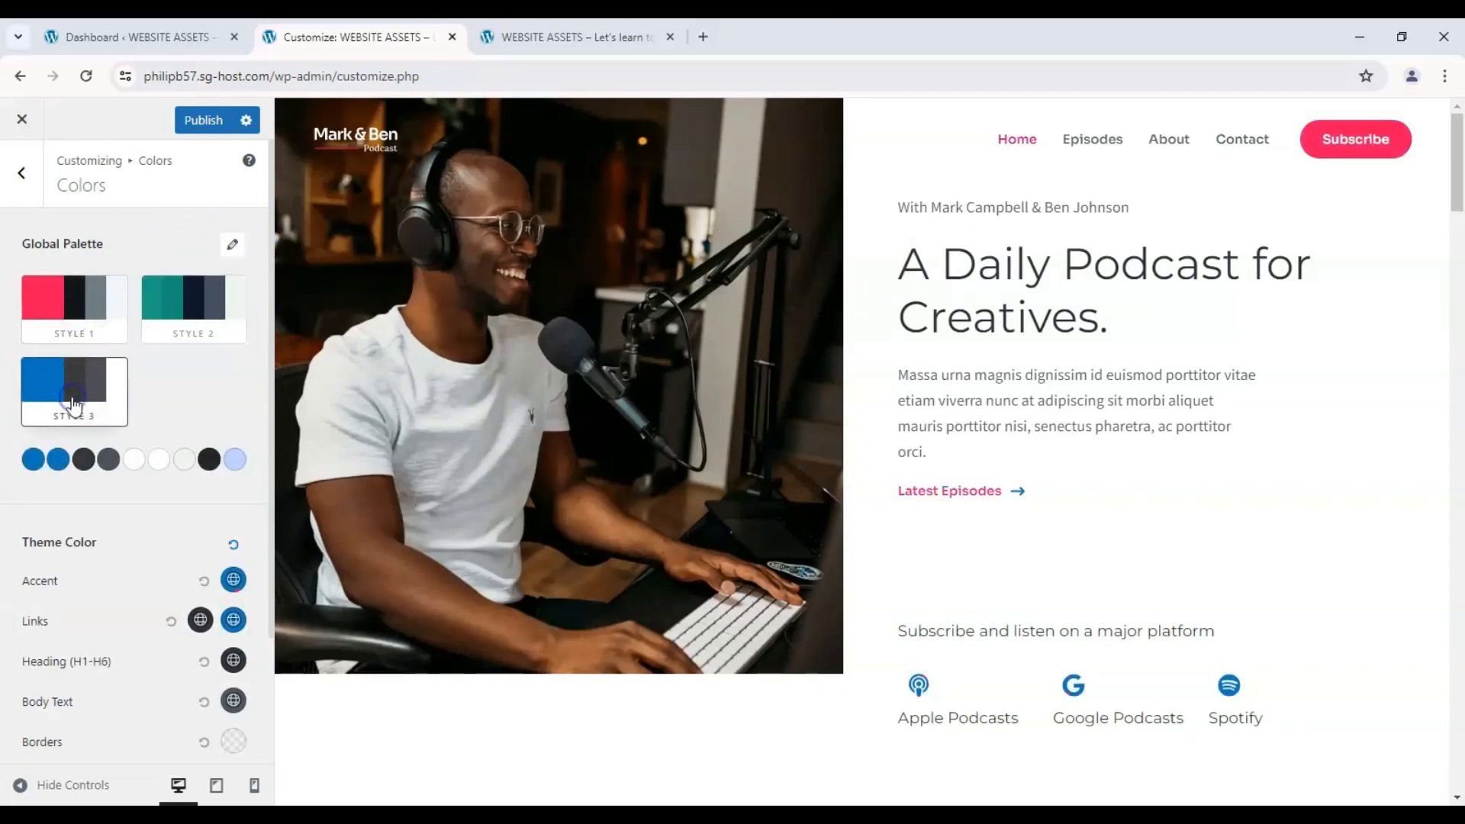
left_click(170, 326)
left_click(80, 314)
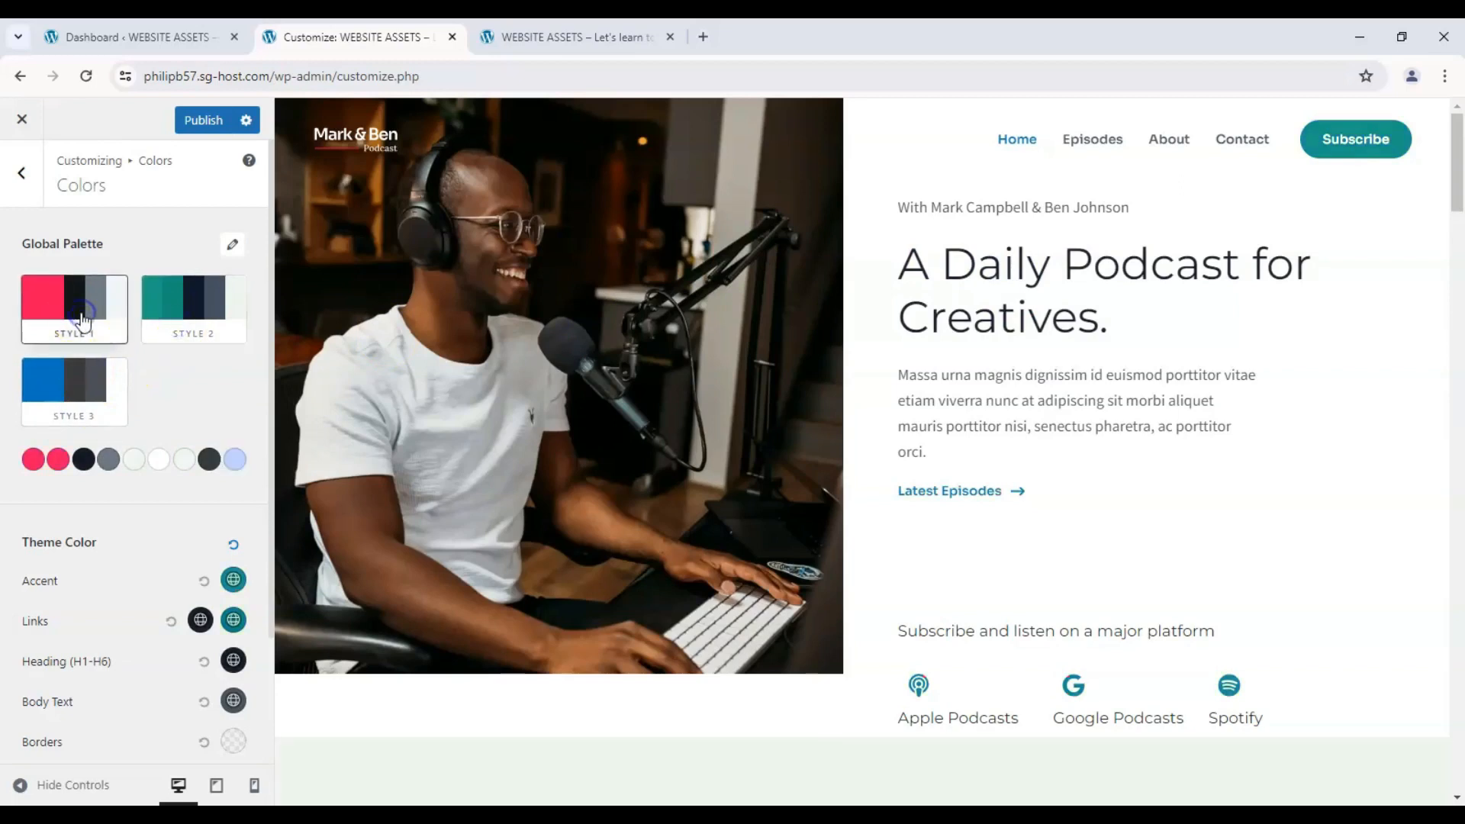
left_click(90, 385)
left_click(197, 348)
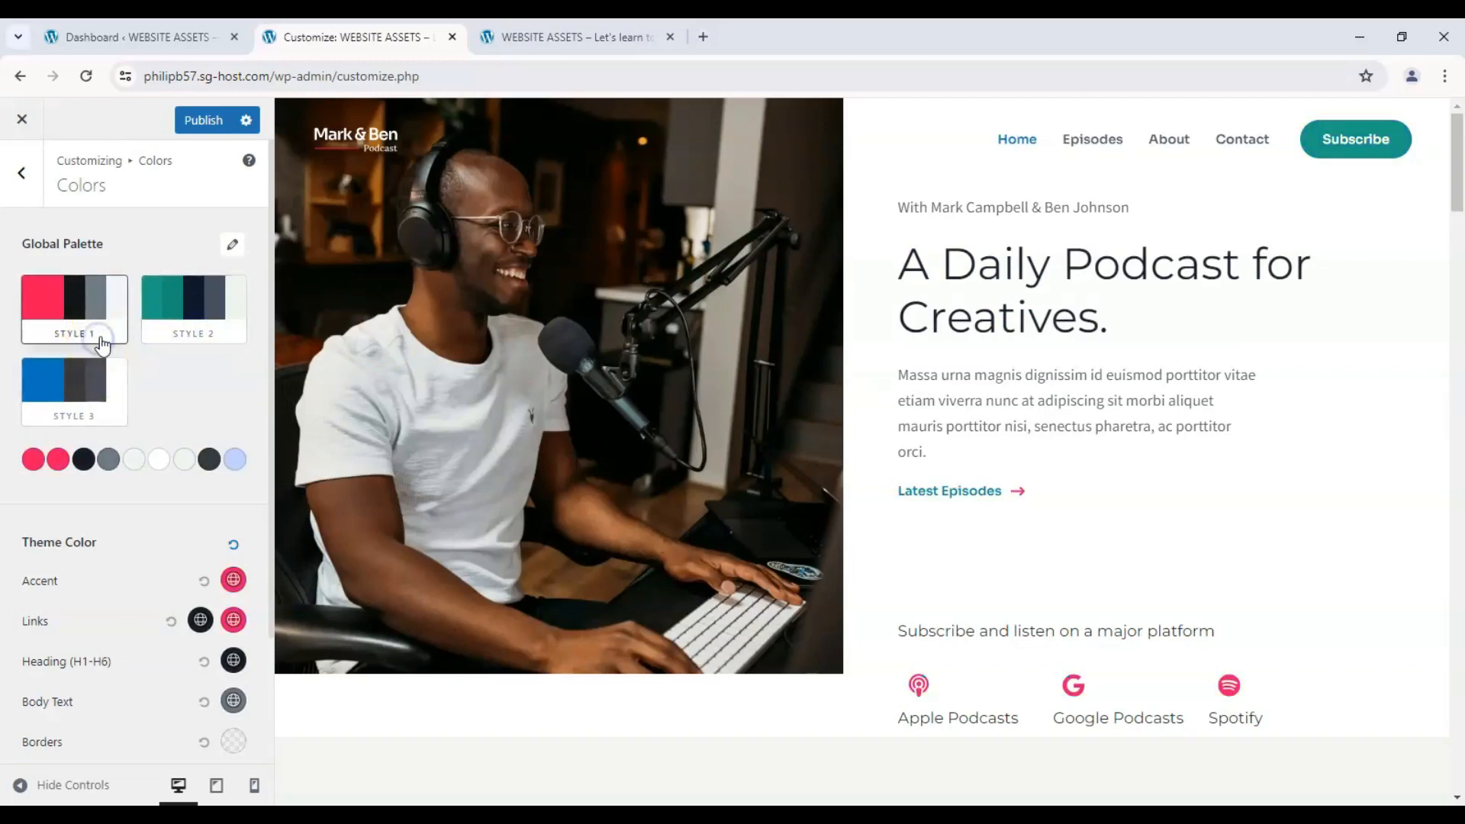
left_click(180, 334)
left_click(74, 395)
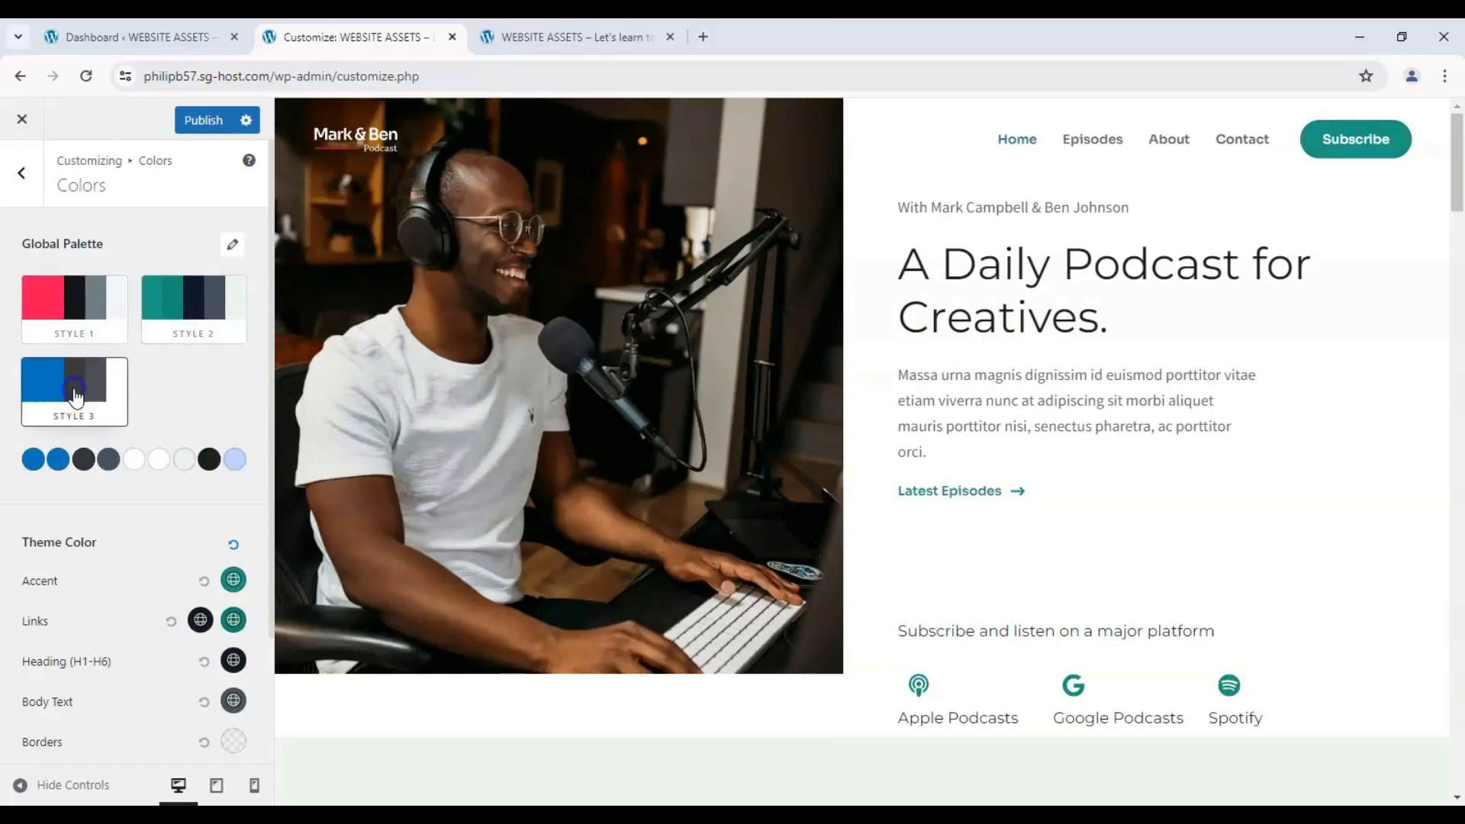
left_click(89, 328)
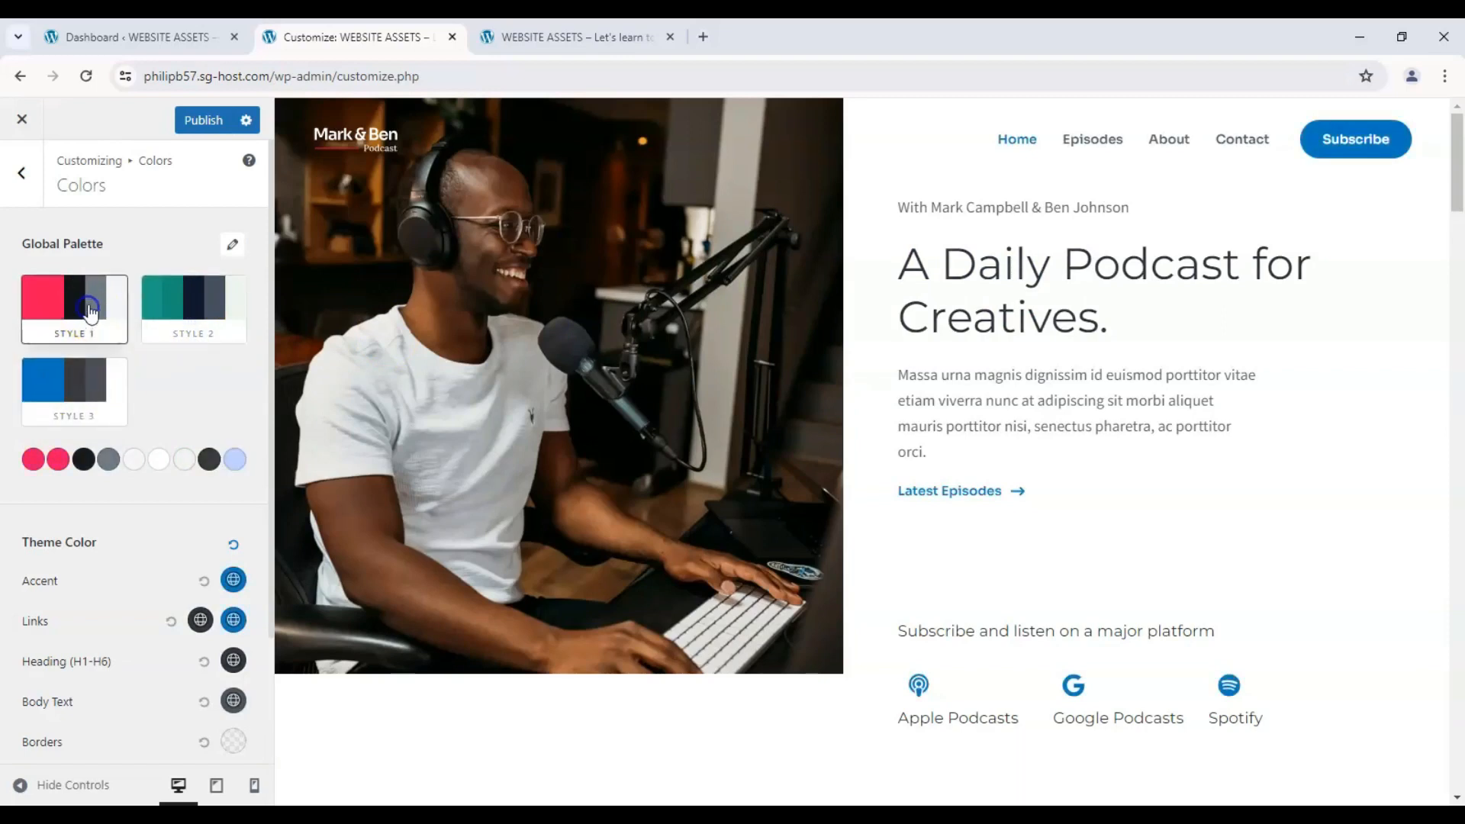
left_click(210, 294)
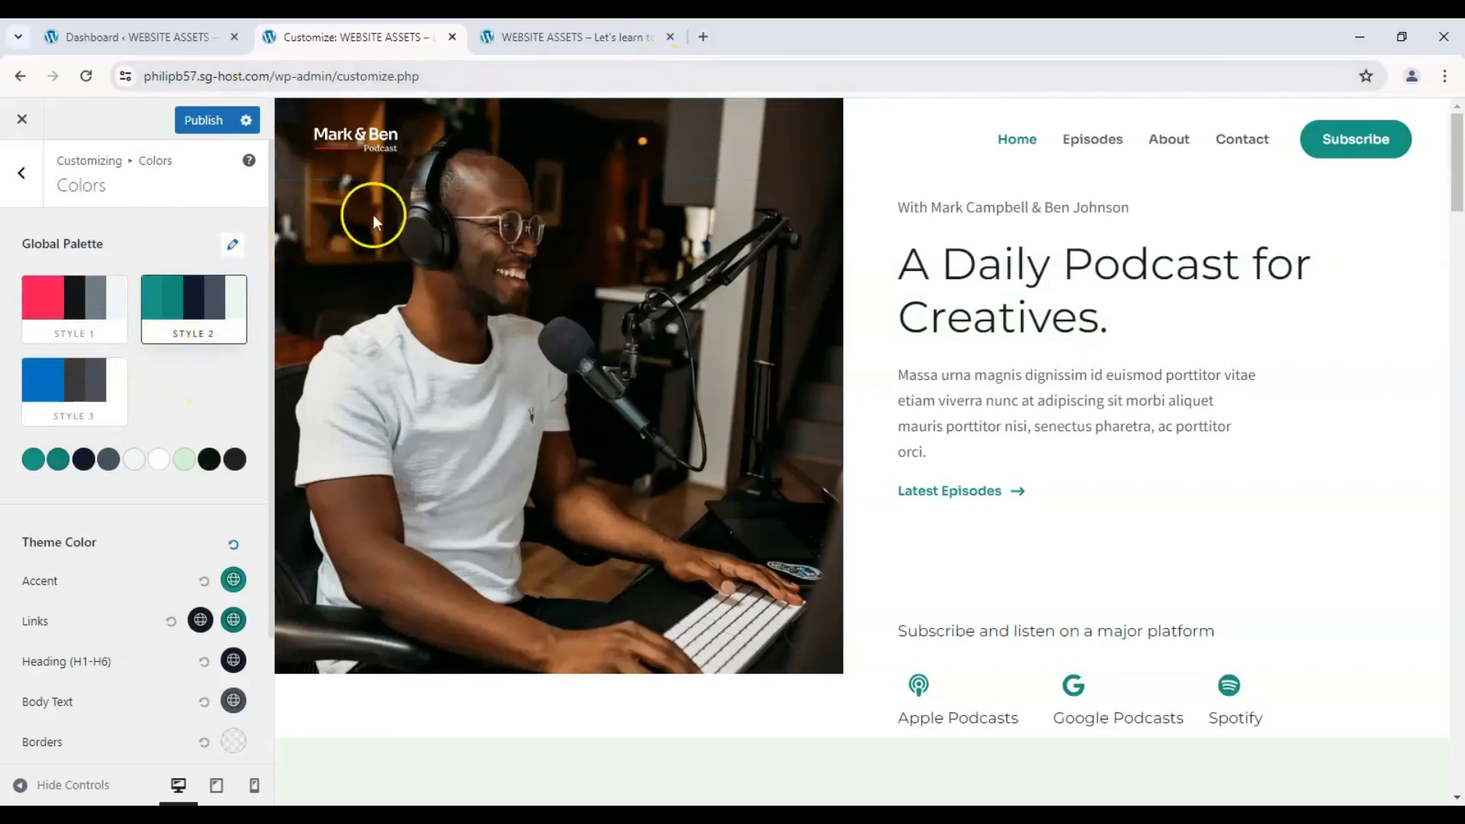
- Search Google Images for "wordpress color palette" in a separate browser tab
left_click(715, 35)
type("w")
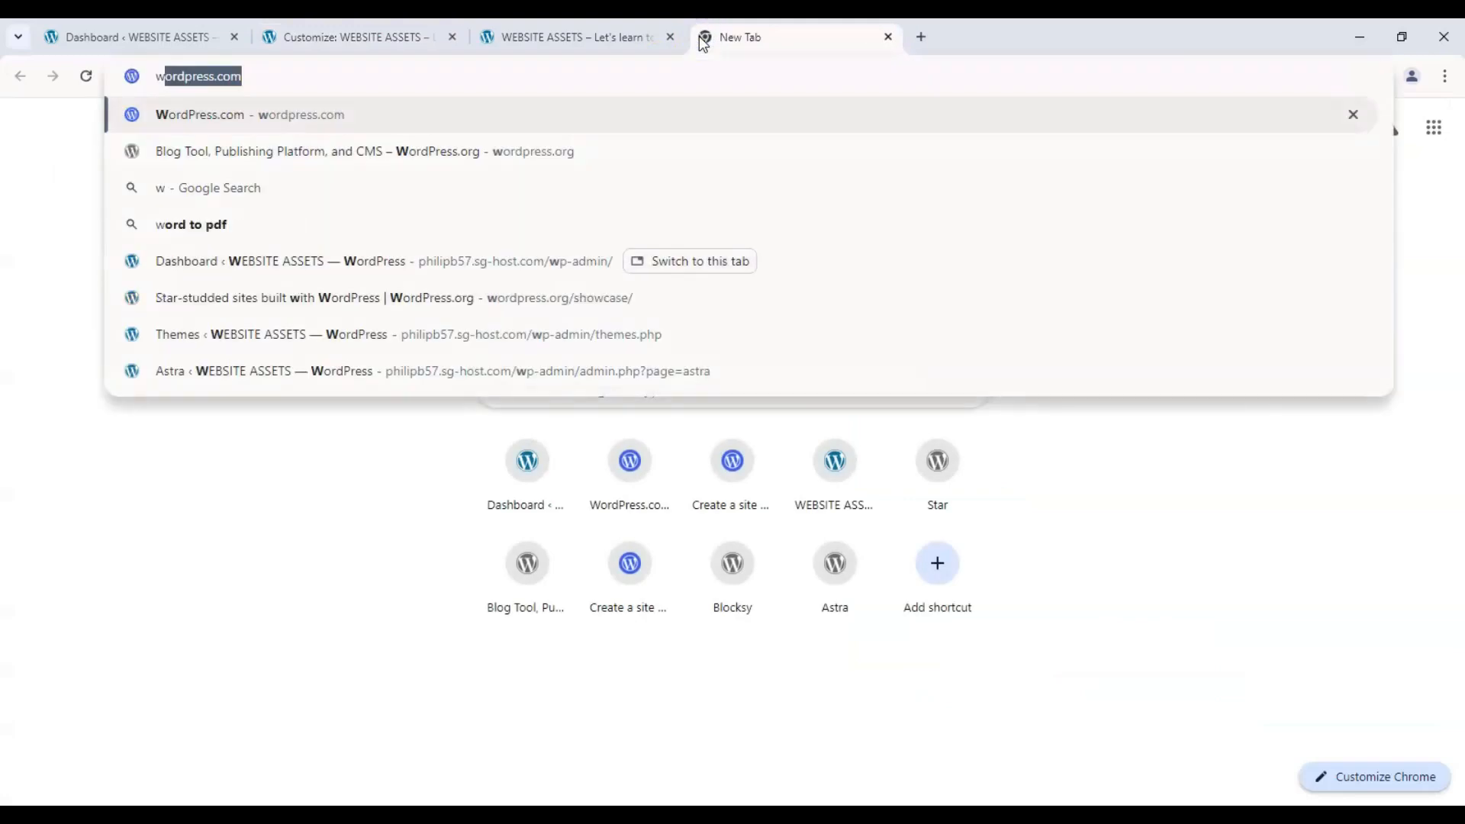
type("ordpress color")
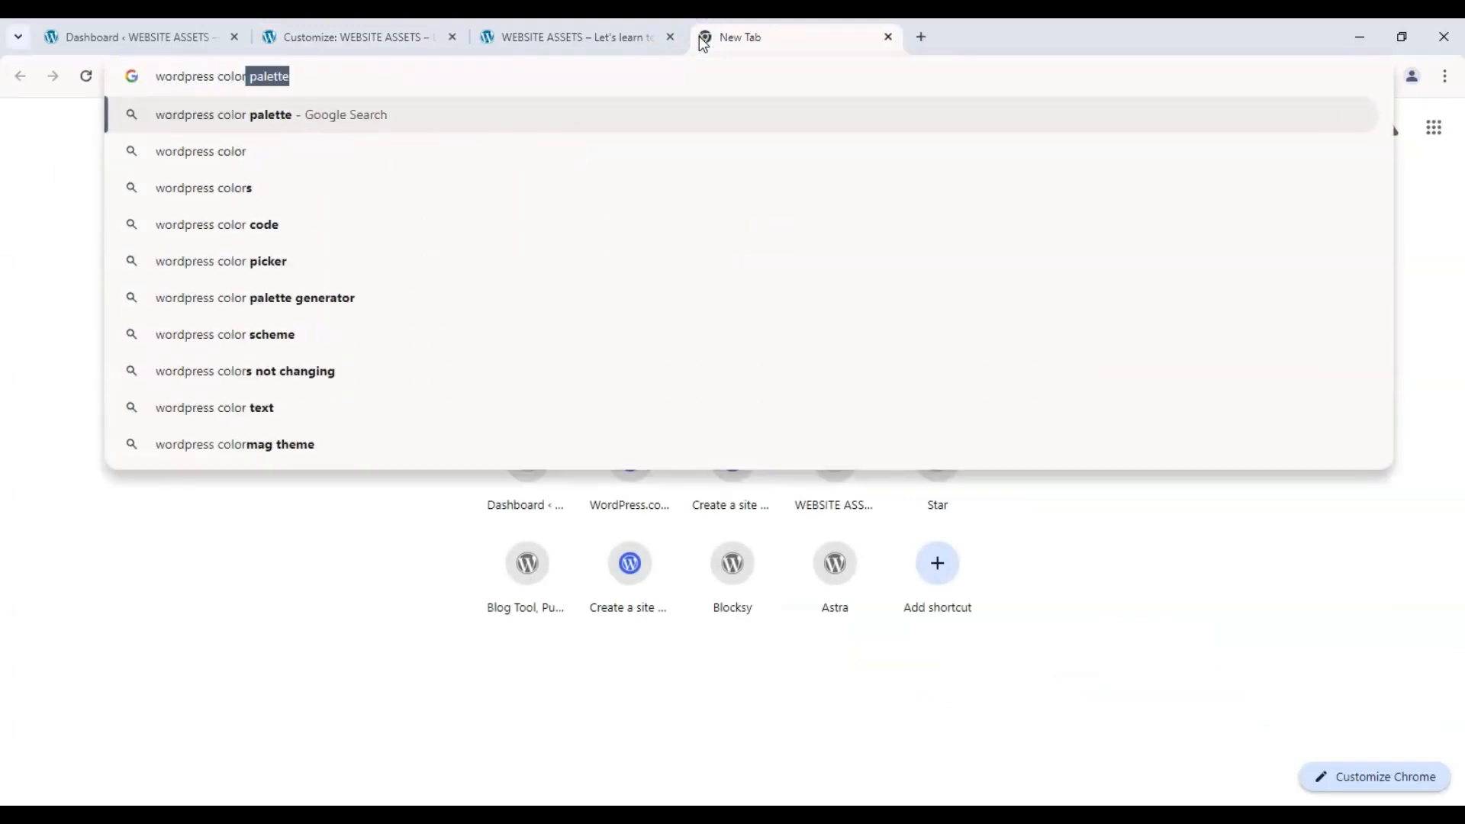
key("Return")
left_click(277, 202)
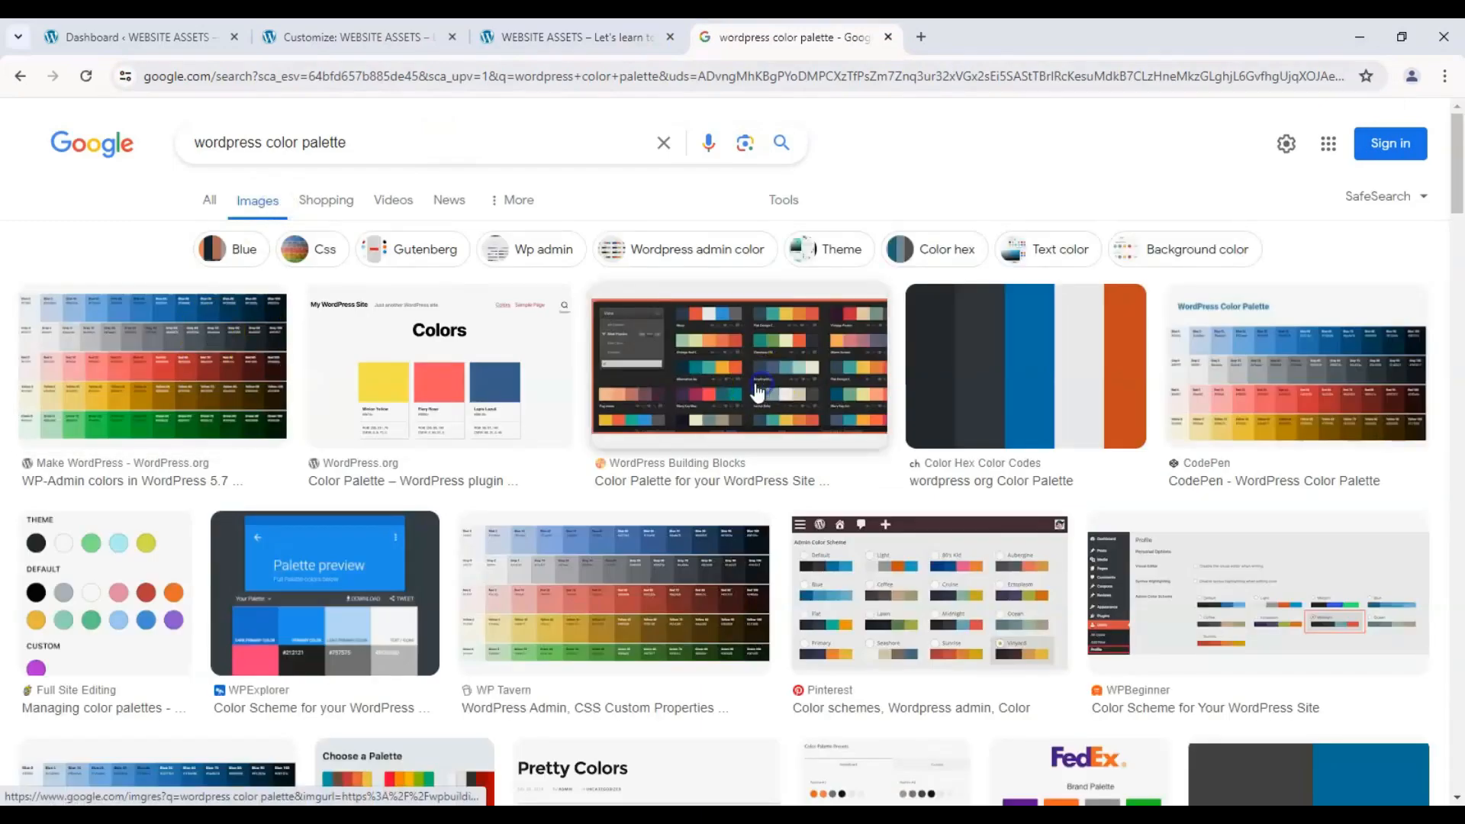
- Open the color-hex page of the "wordpress org Color Palette" image result and close the search results
left_click(720, 393)
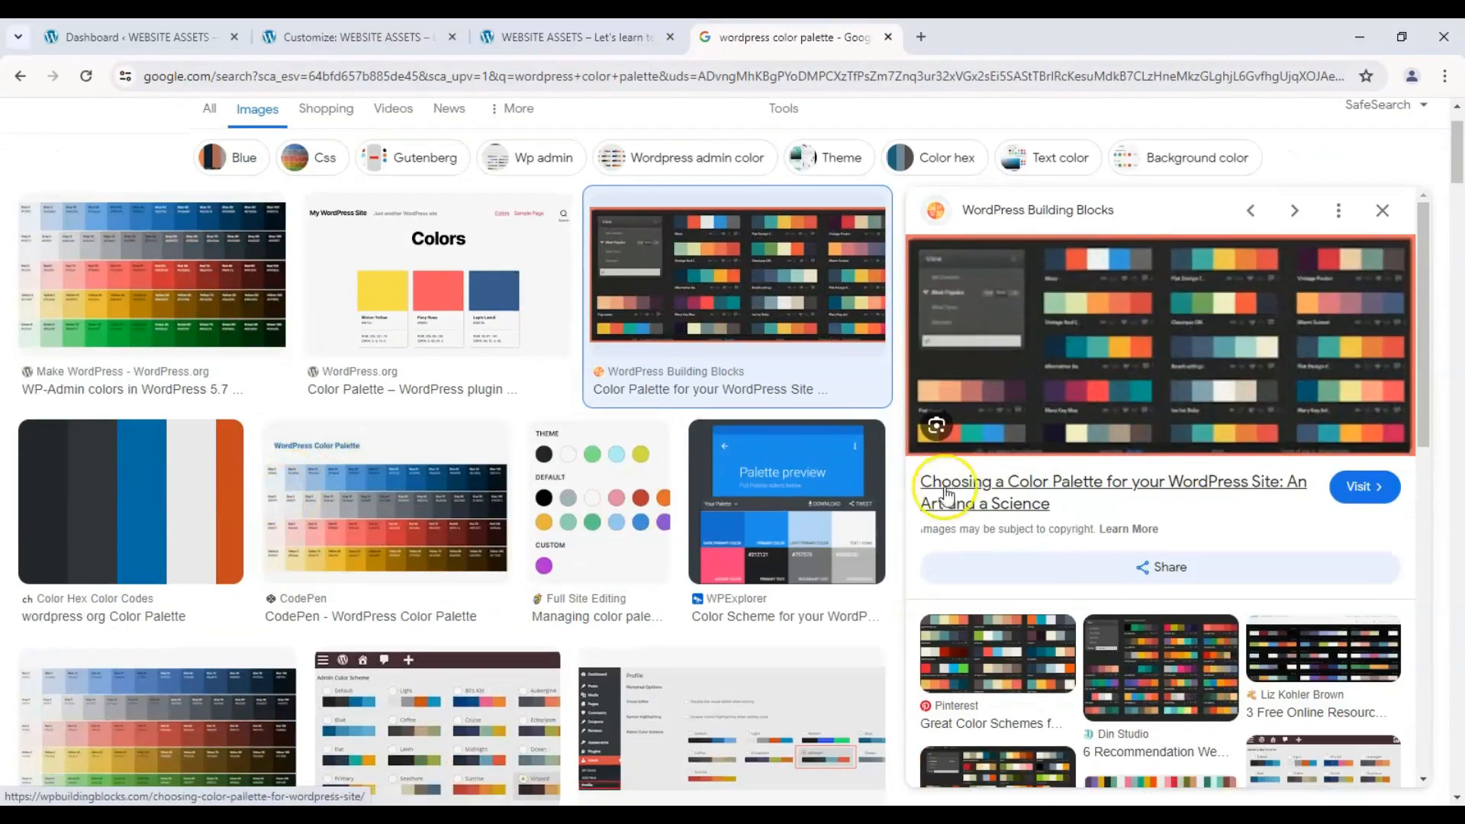
left_click(221, 534)
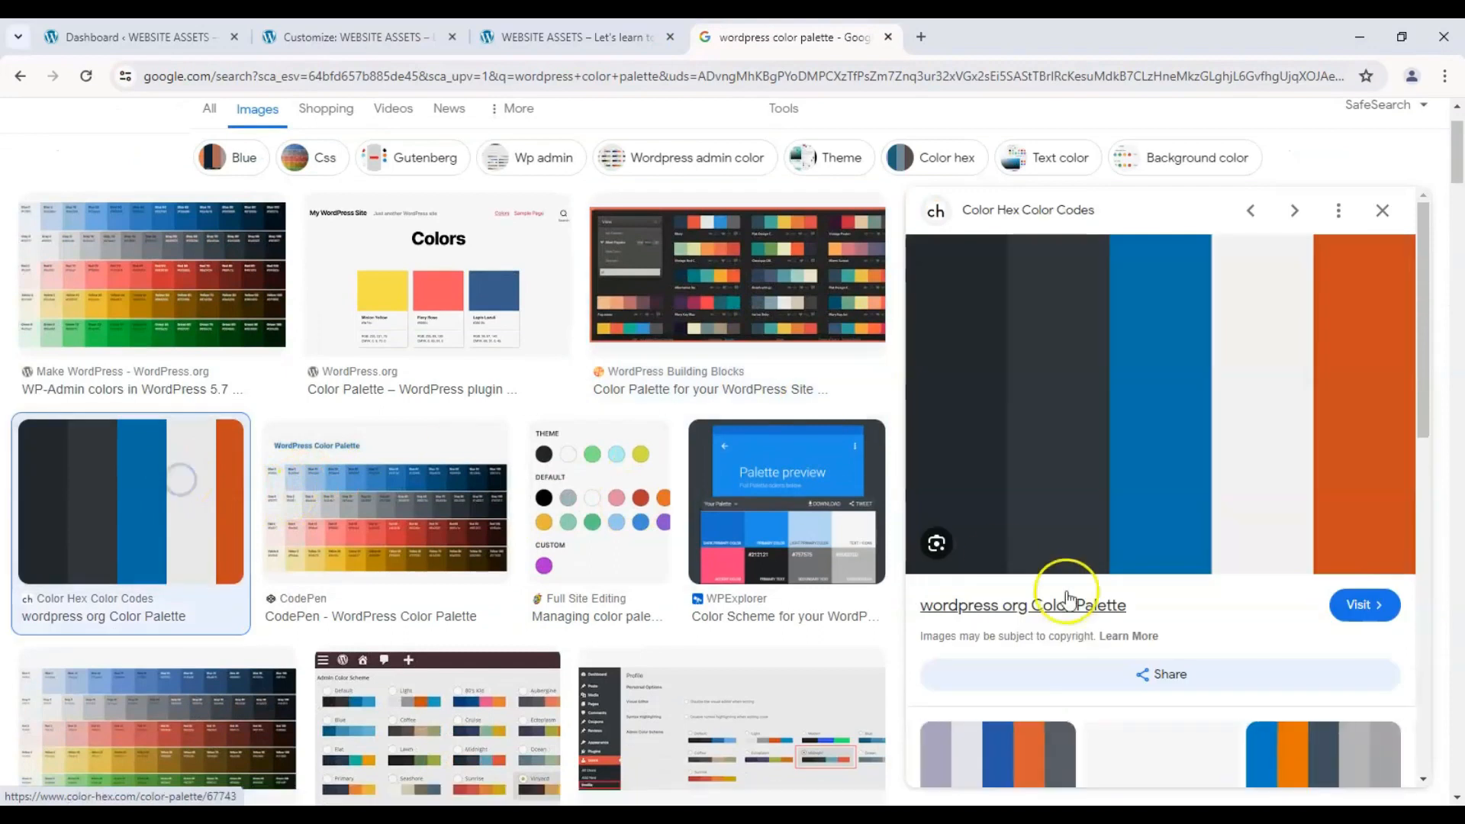
left_click(1055, 624)
left_click(889, 38)
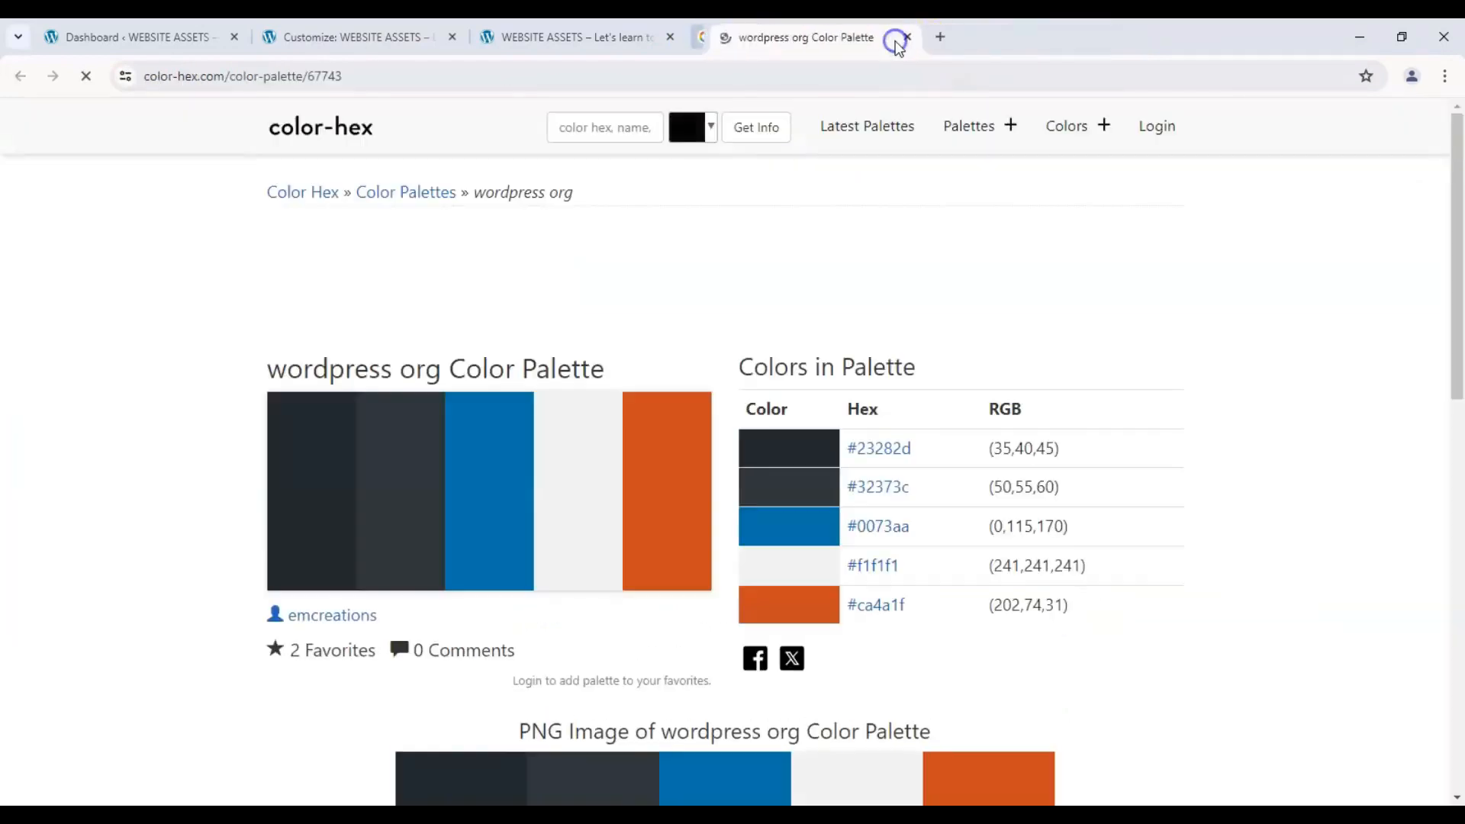
- Check the editor of Style 2's Color 1 and copy the orange hex code #ca4a1f from the color-hex palette page
left_click(130, 36)
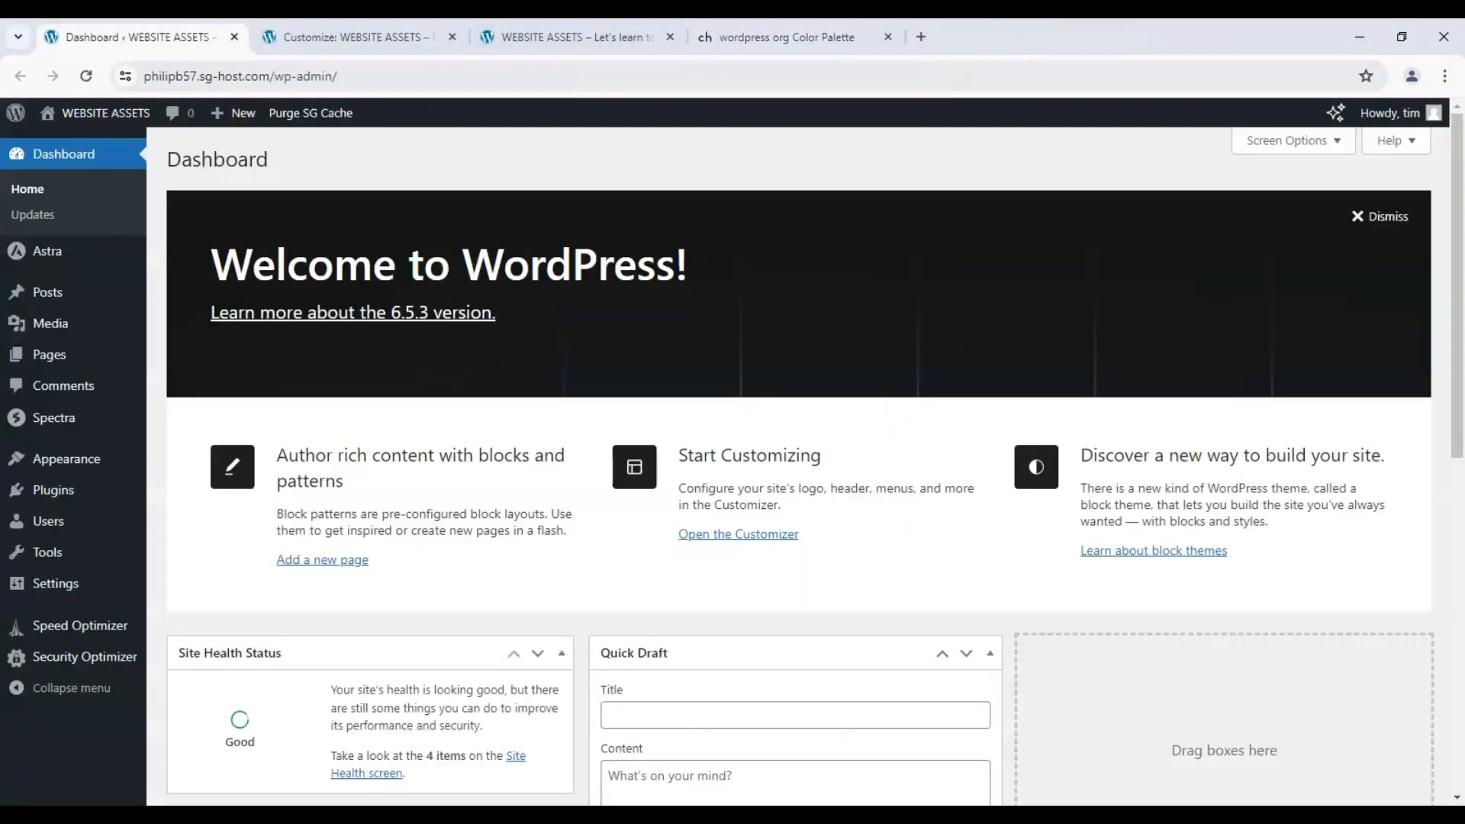
left_click(351, 36)
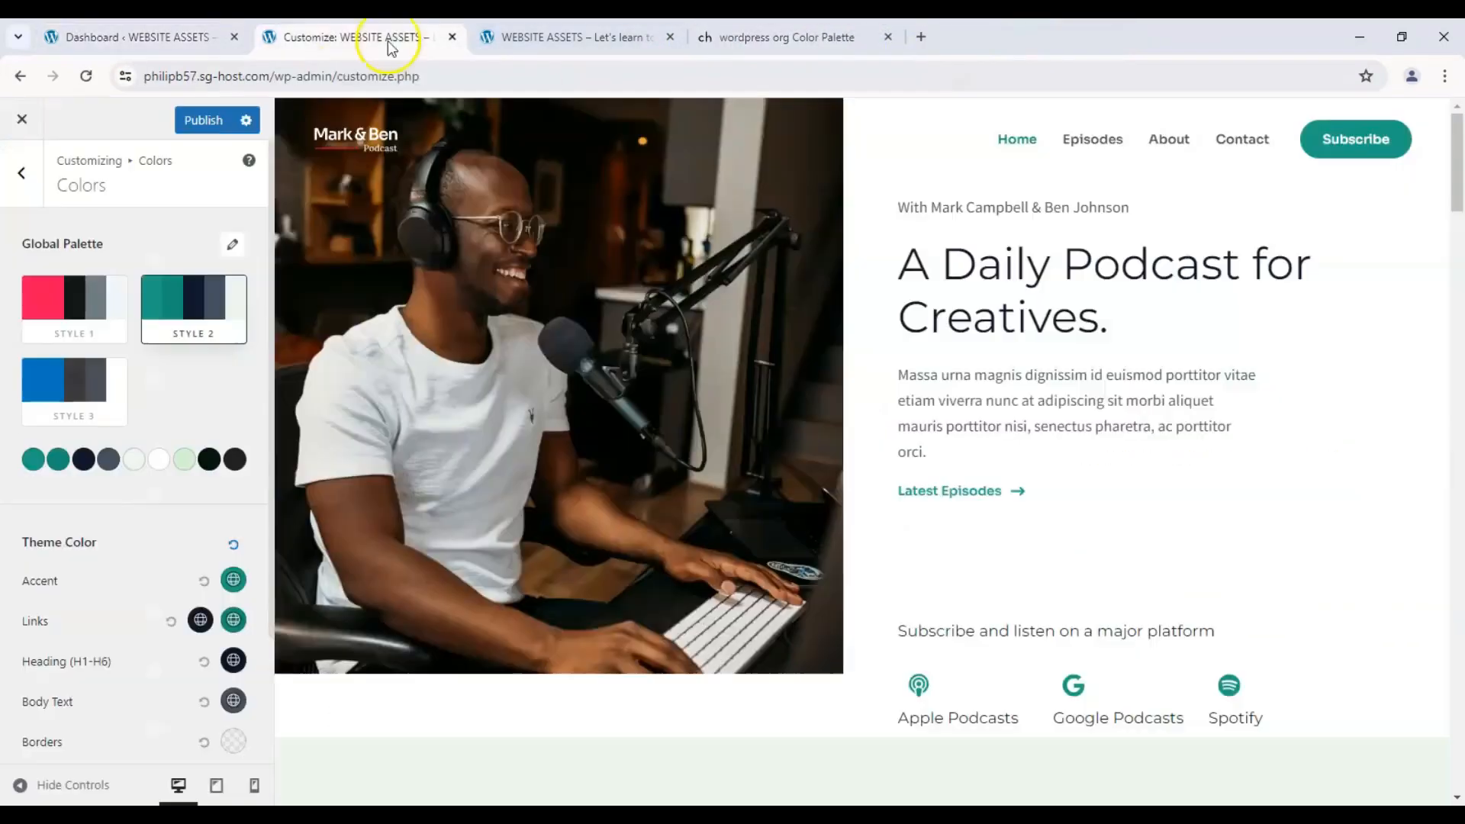
left_click(33, 463)
scroll(122, 670, "down", 3)
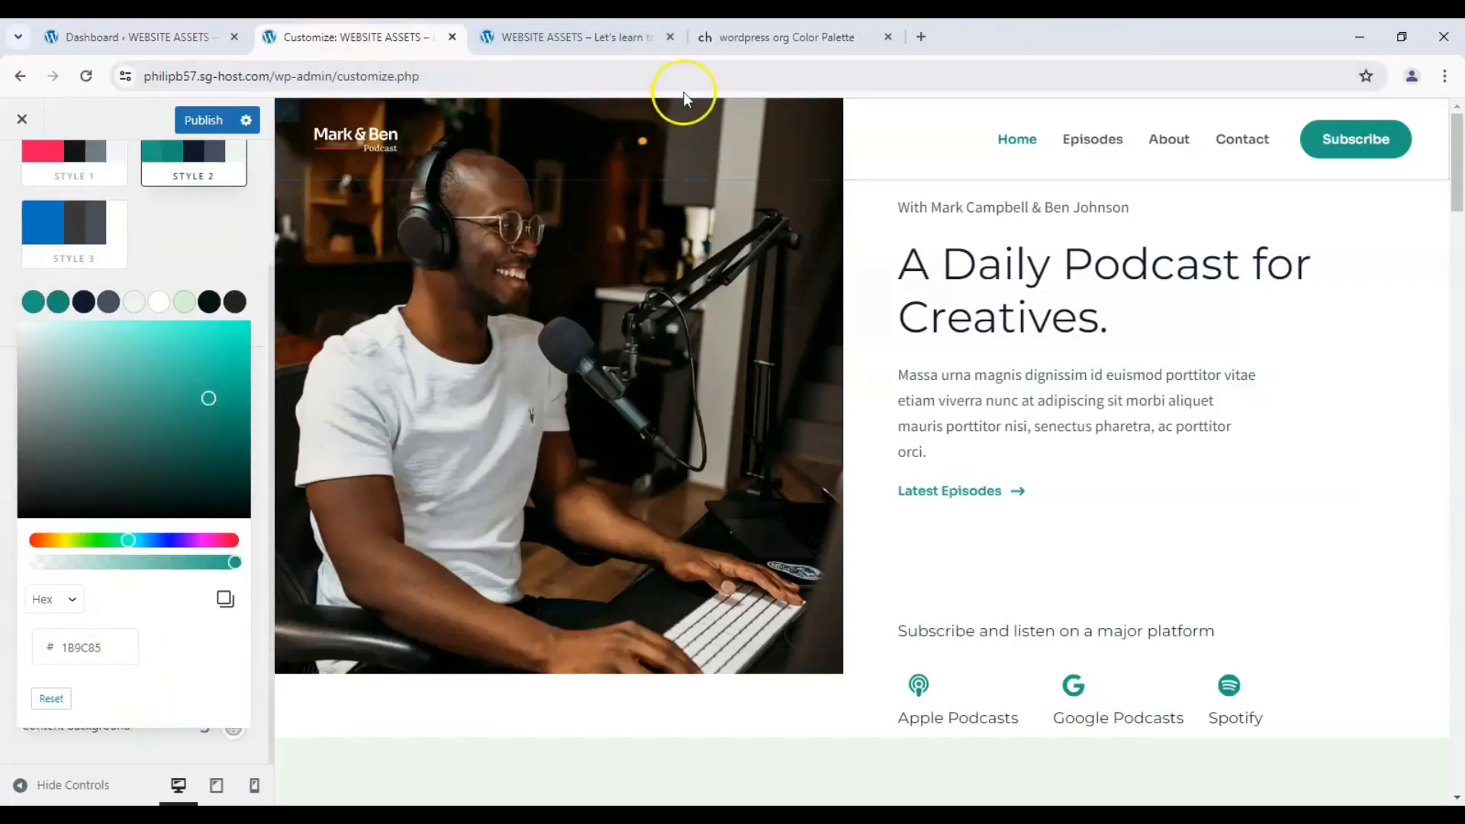
left_click(717, 36)
left_click_drag(910, 604, 852, 608)
- Return to the Customizer and set Color 1 of the Style 2 palette to hex CA4A1F
left_click(171, 36)
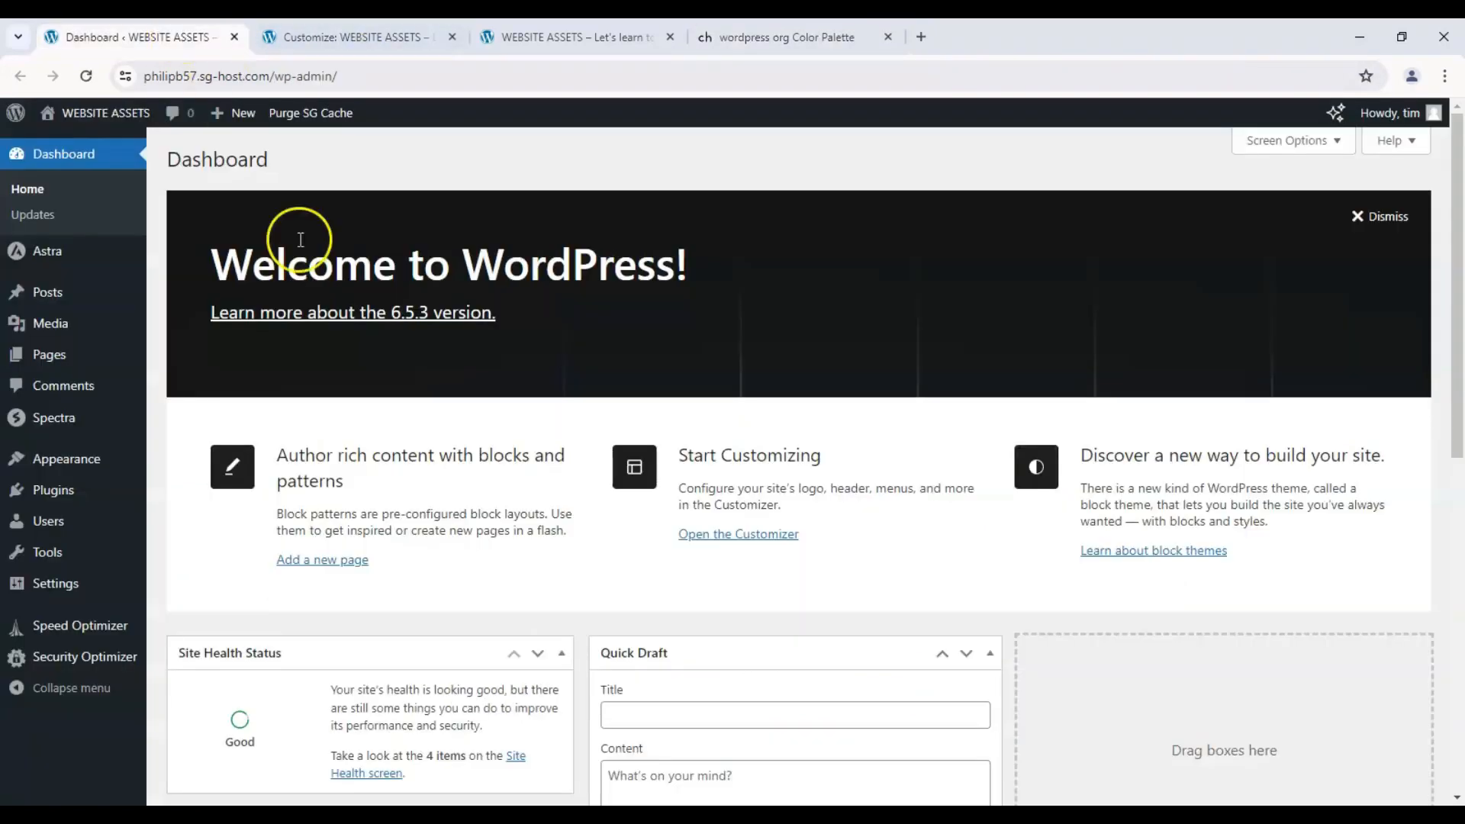
left_click(366, 37)
left_click(81, 663)
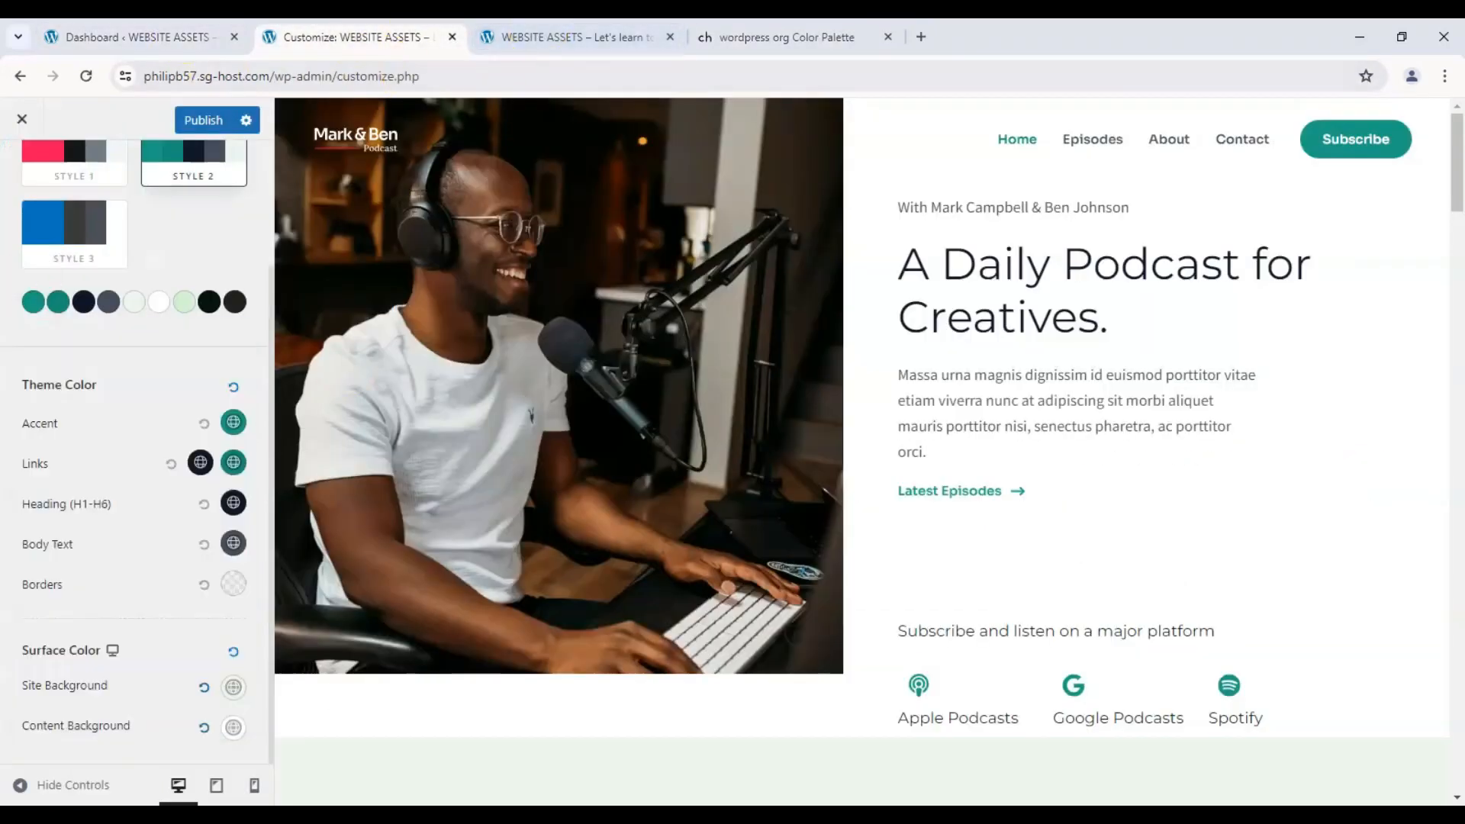
left_click(39, 298)
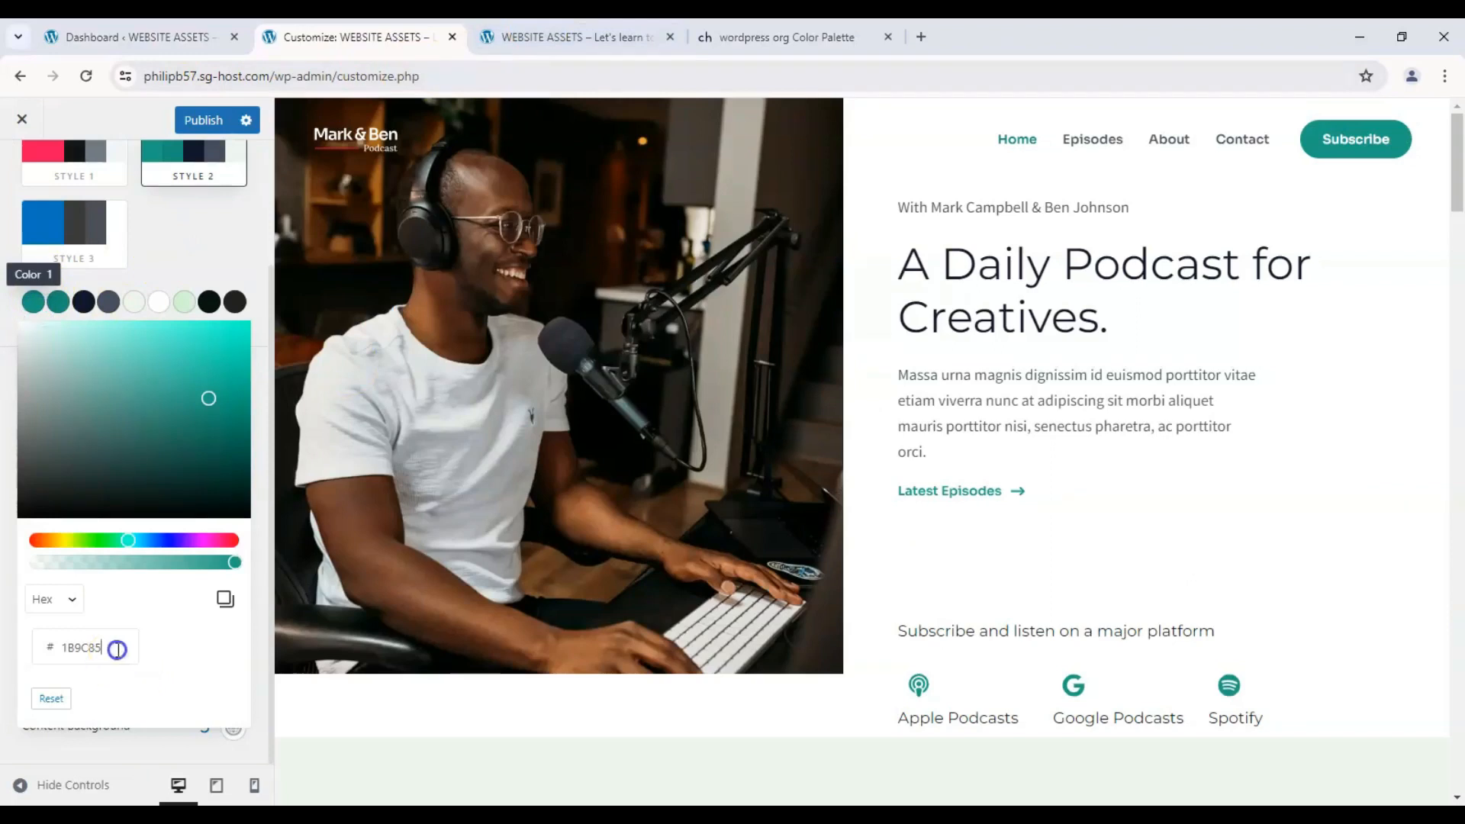
left_click_drag(117, 651, 3, 651)
left_click(34, 301)
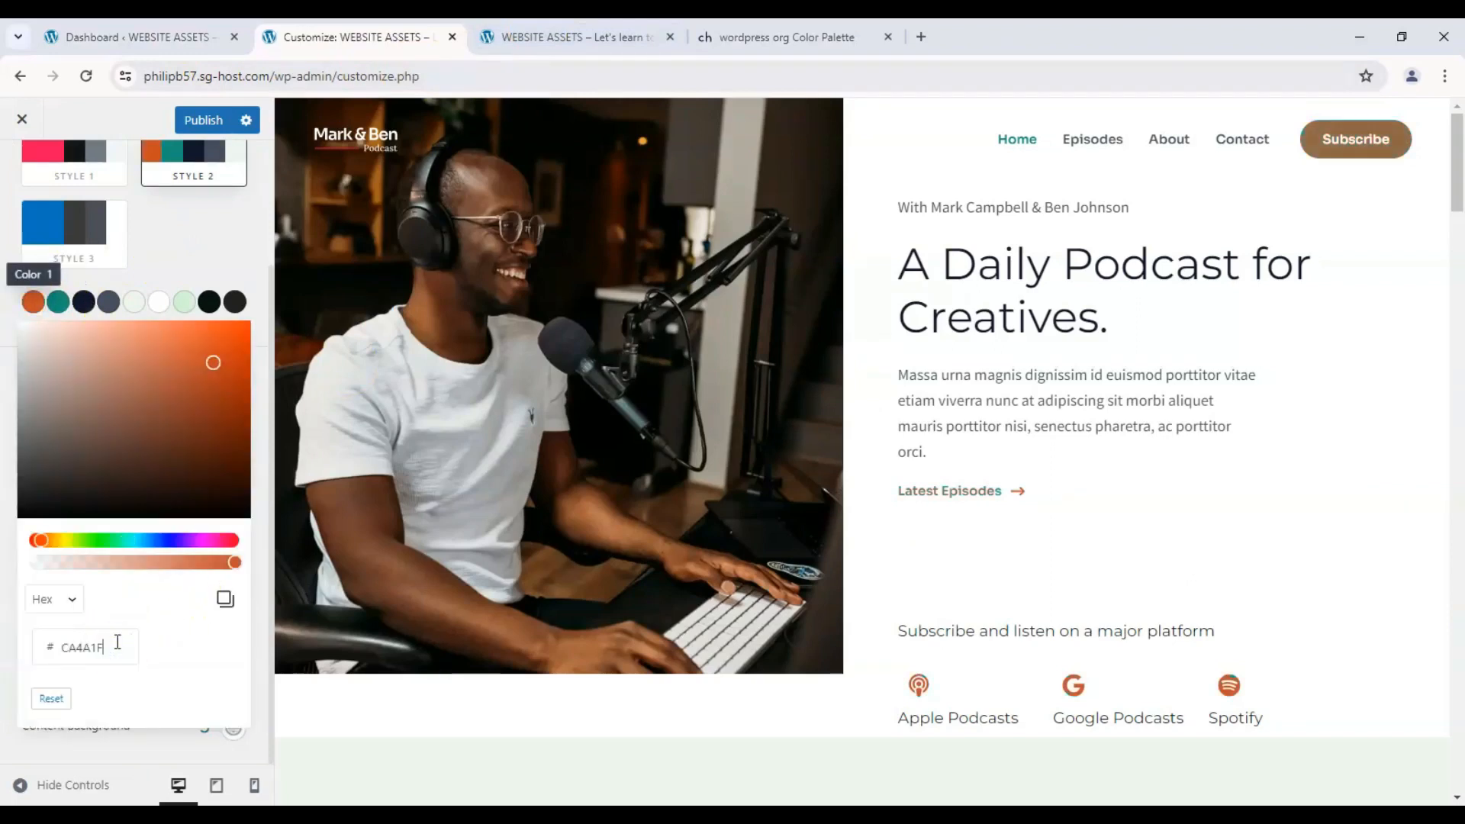
left_click(10, 431)
- Change the Site Background surface color to a custom pale green and close its color picker
scroll(8, 386, "up", 2)
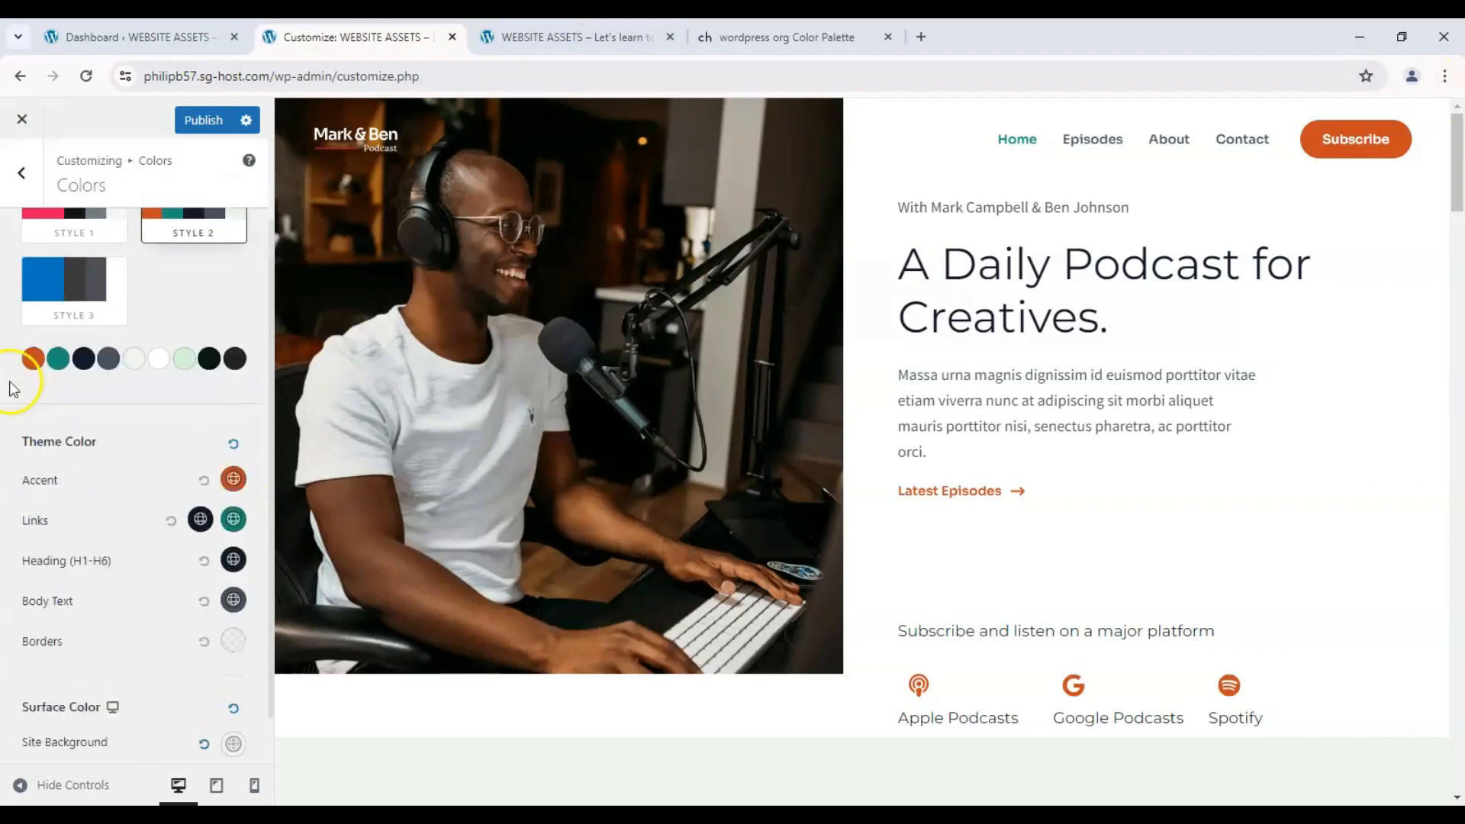
scroll(43, 527, "down", 2)
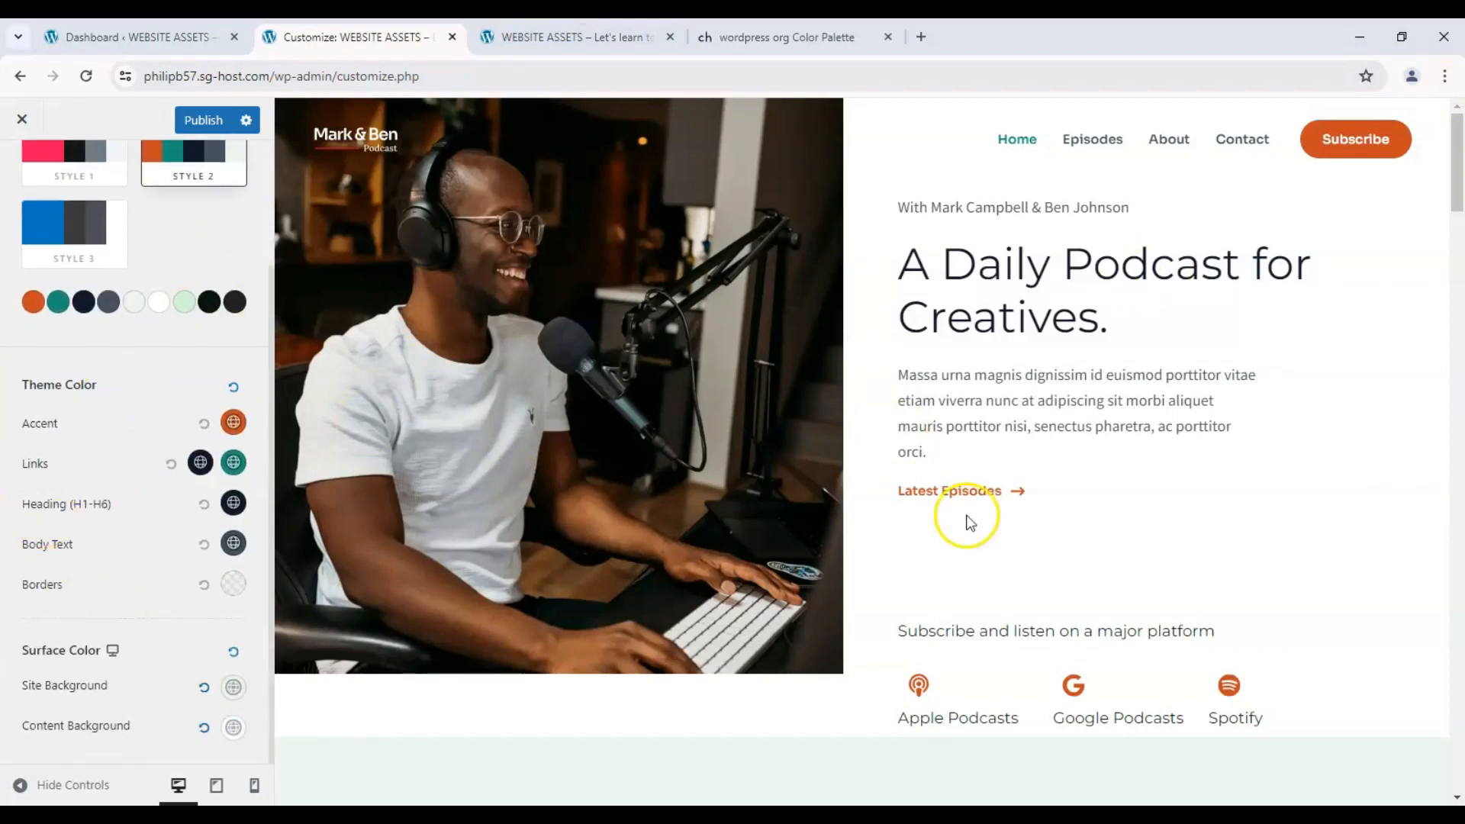
scroll(954, 507, "down", 5)
scroll(946, 496, "up", 5)
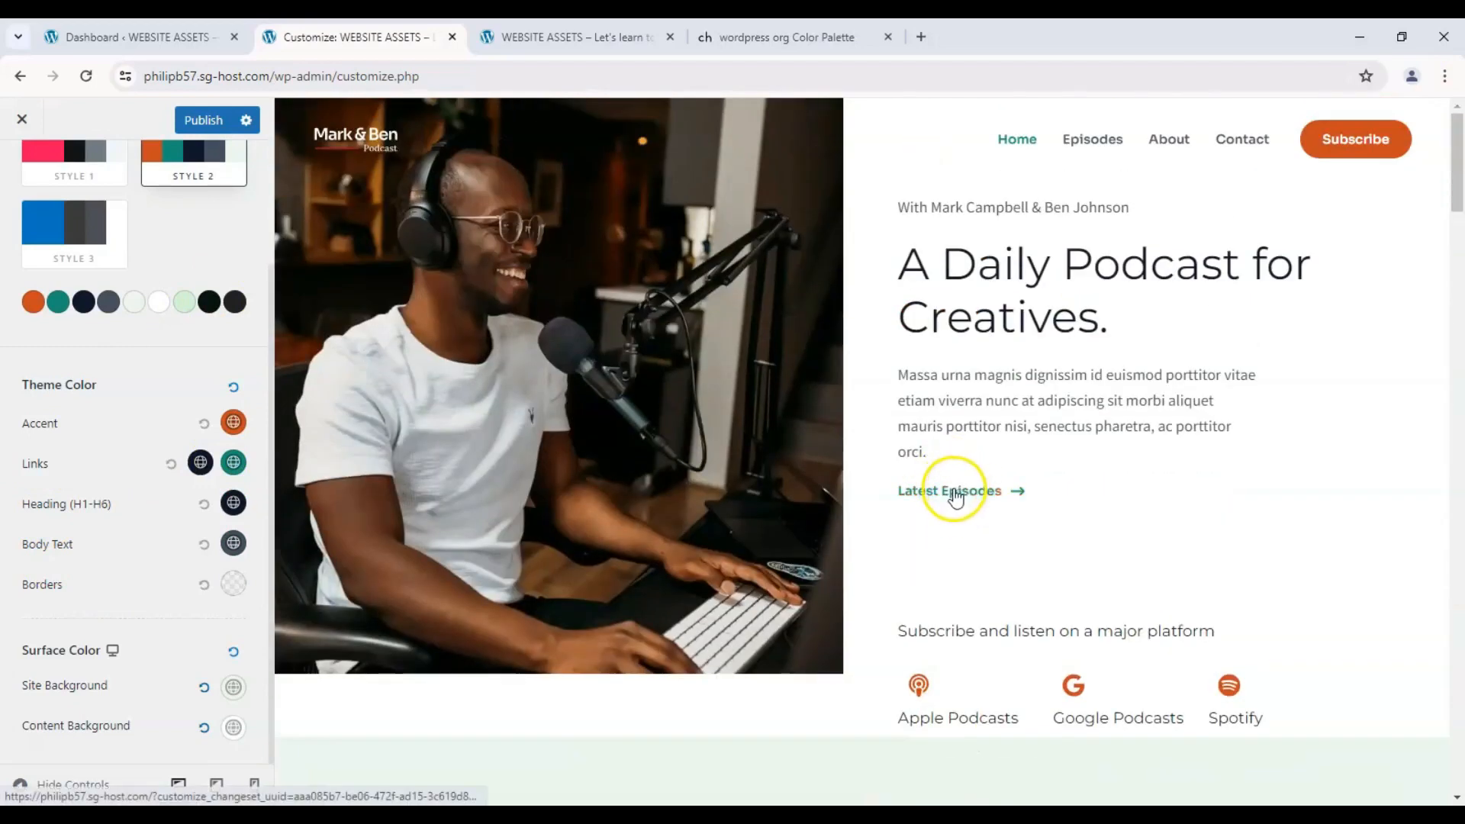
left_click(233, 688)
scroll(164, 671, "down", 4)
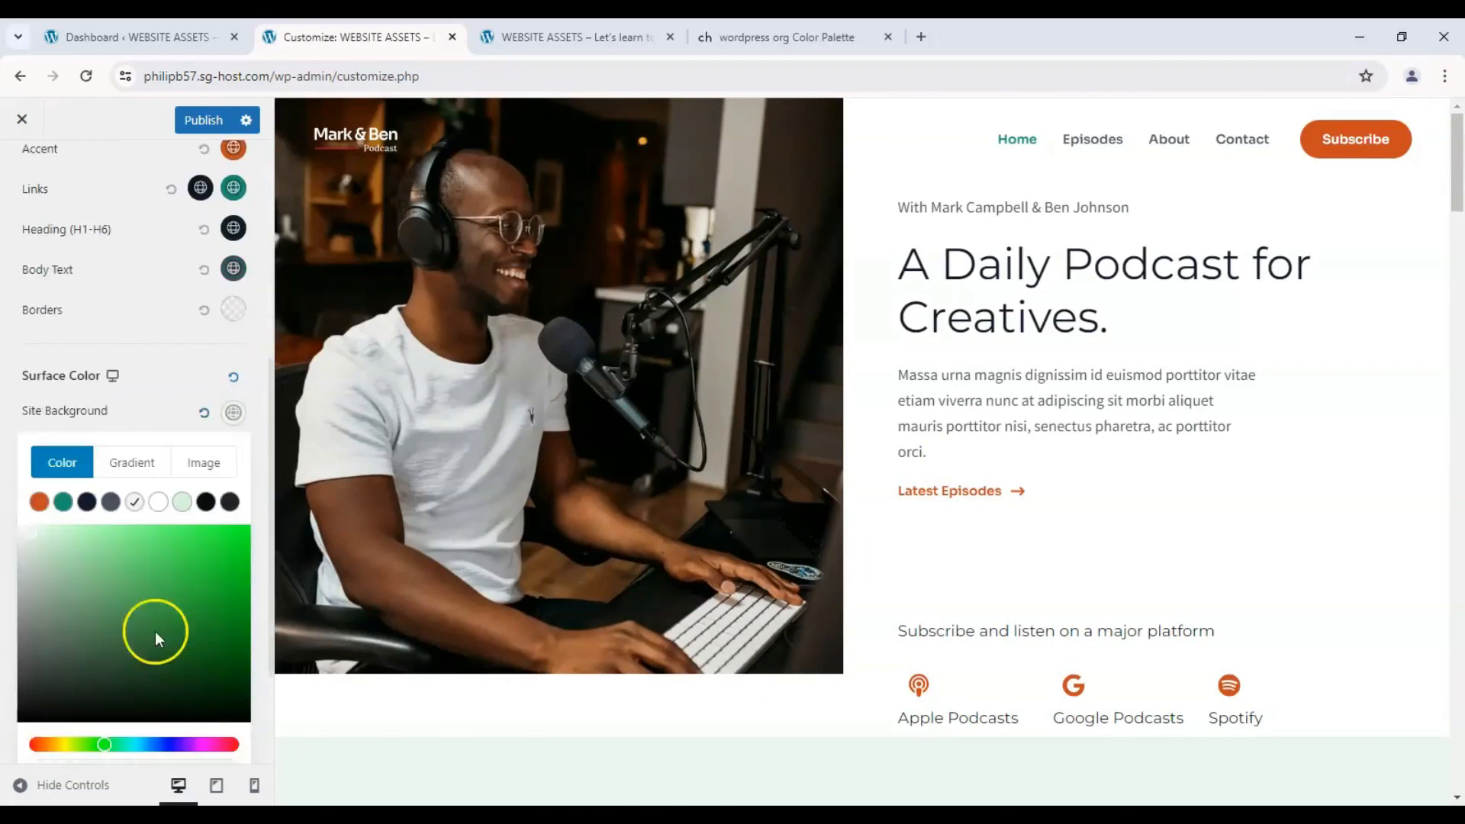
left_click_drag(154, 630, 41, 537)
scroll(564, 625, "down", 2)
scroll(565, 625, "down", 4)
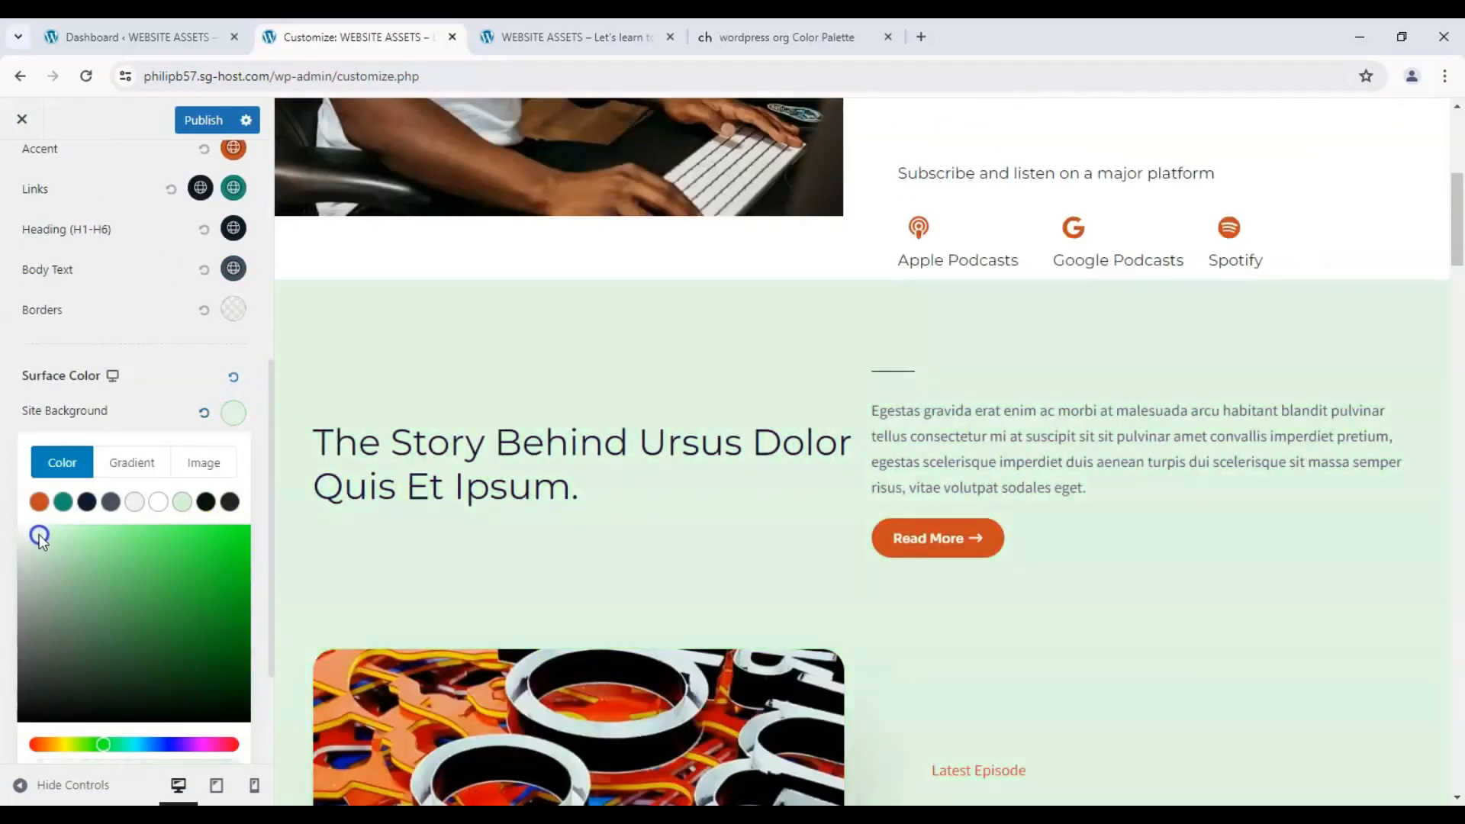
left_click(13, 416)
- Review the recolored homepage, return from Colors to the Global settings, and look through the Episodes page in the preview
scroll(21, 409, "down", 1)
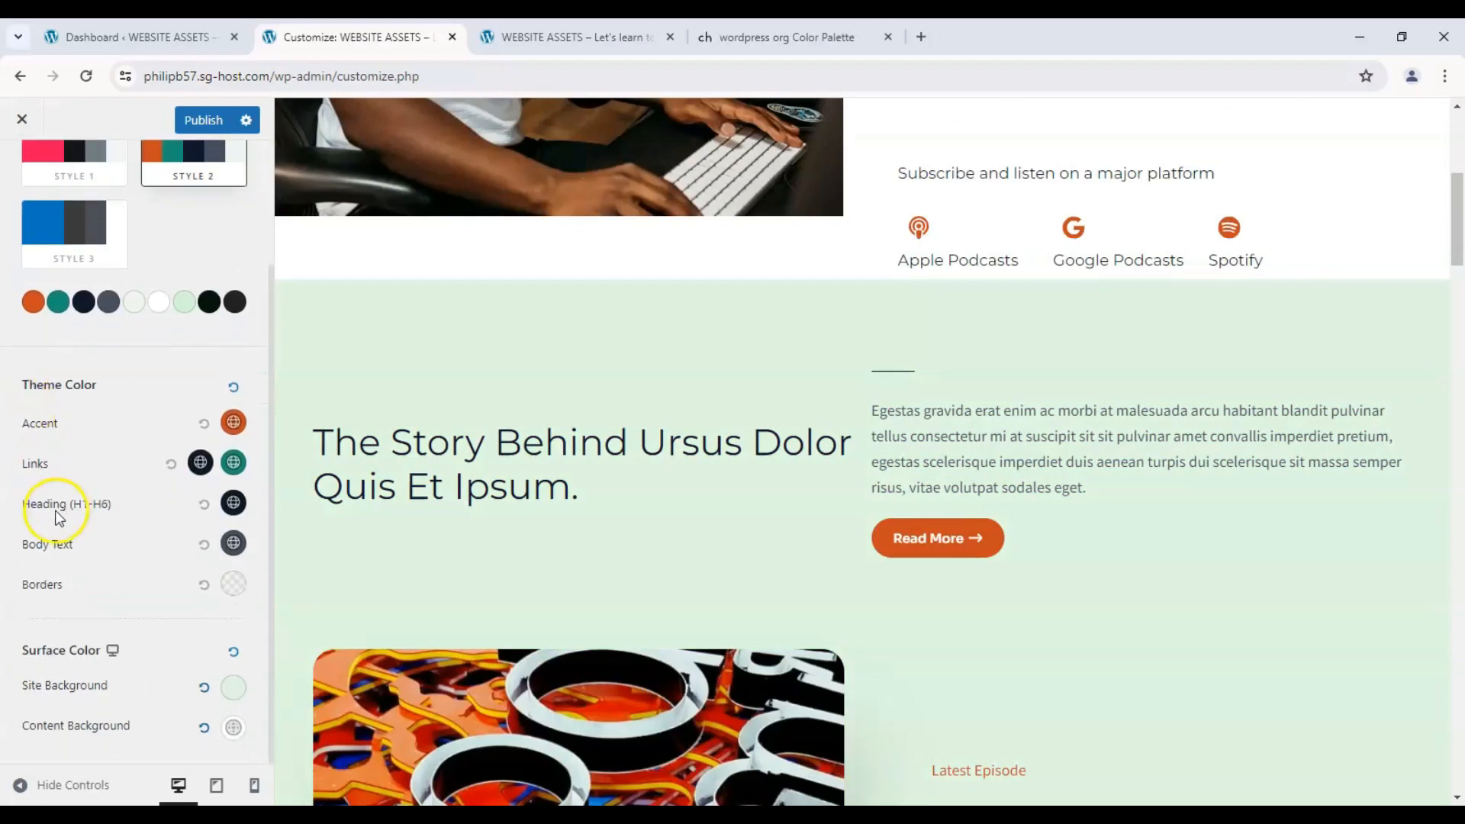
scroll(53, 510, "up", 2)
scroll(53, 510, "down", 2)
scroll(49, 510, "up", 2)
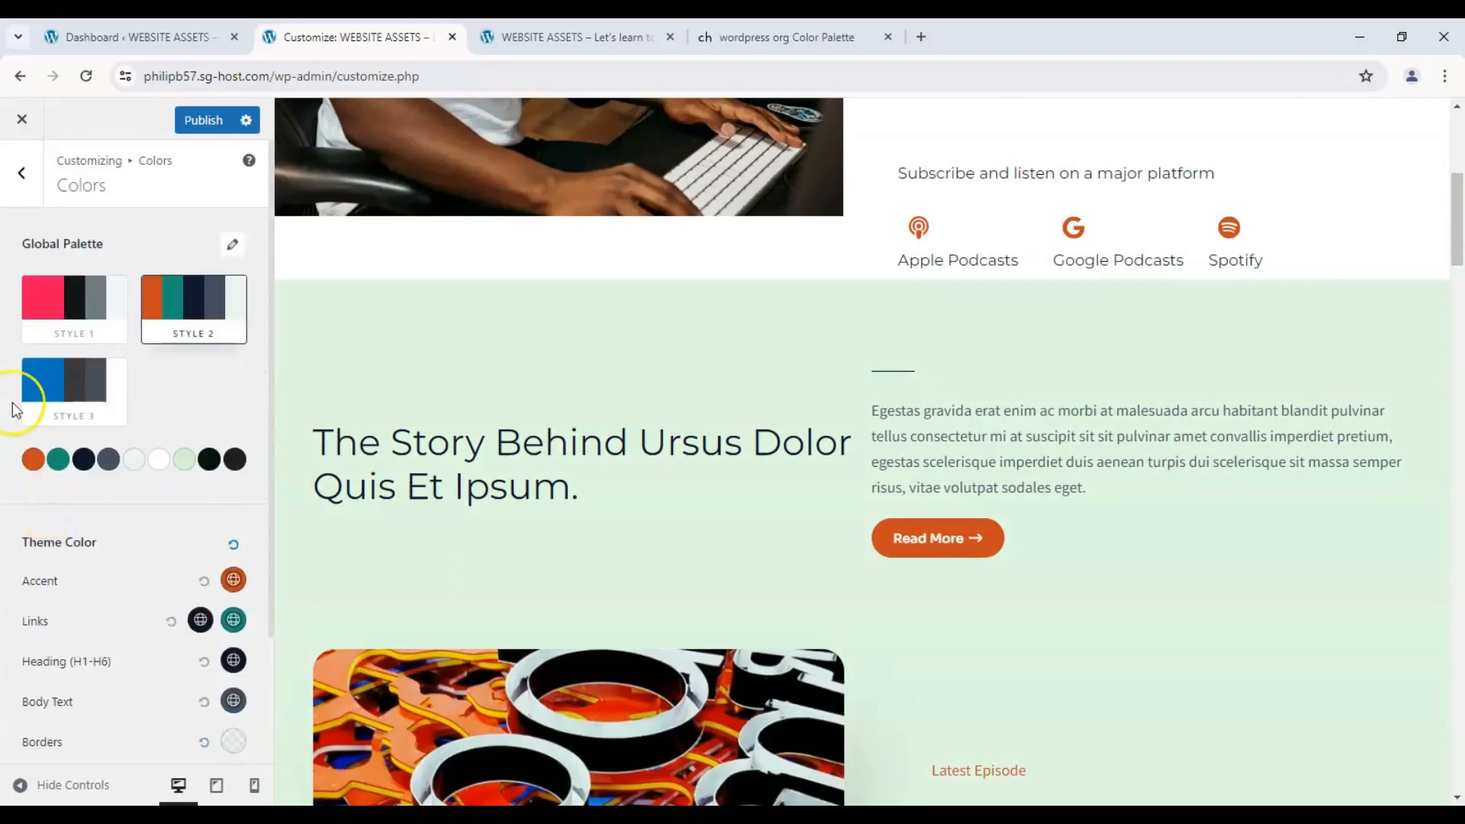
scroll(1046, 379, "up", 1)
scroll(1045, 379, "up", 5)
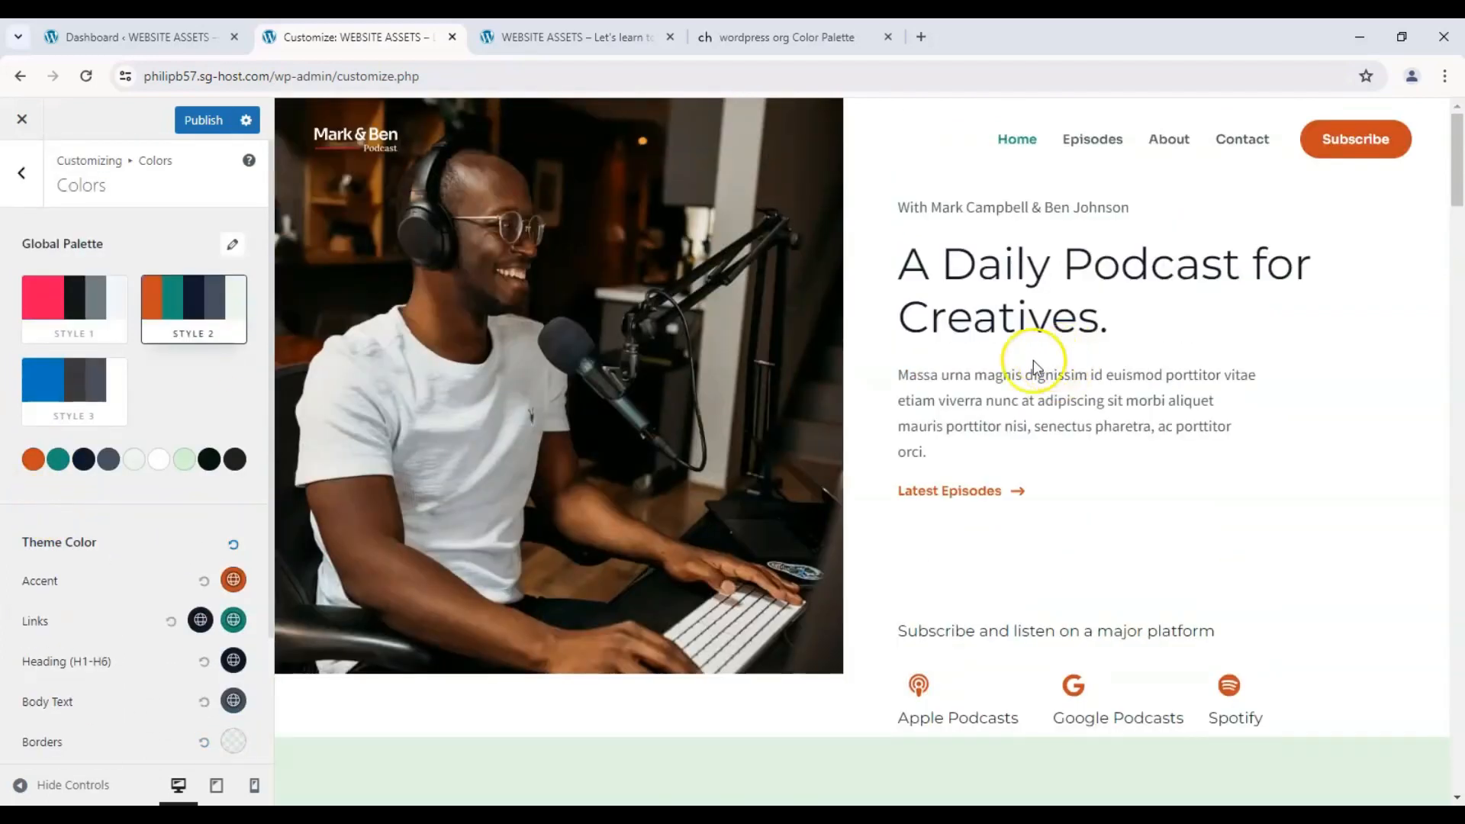
left_click(25, 183)
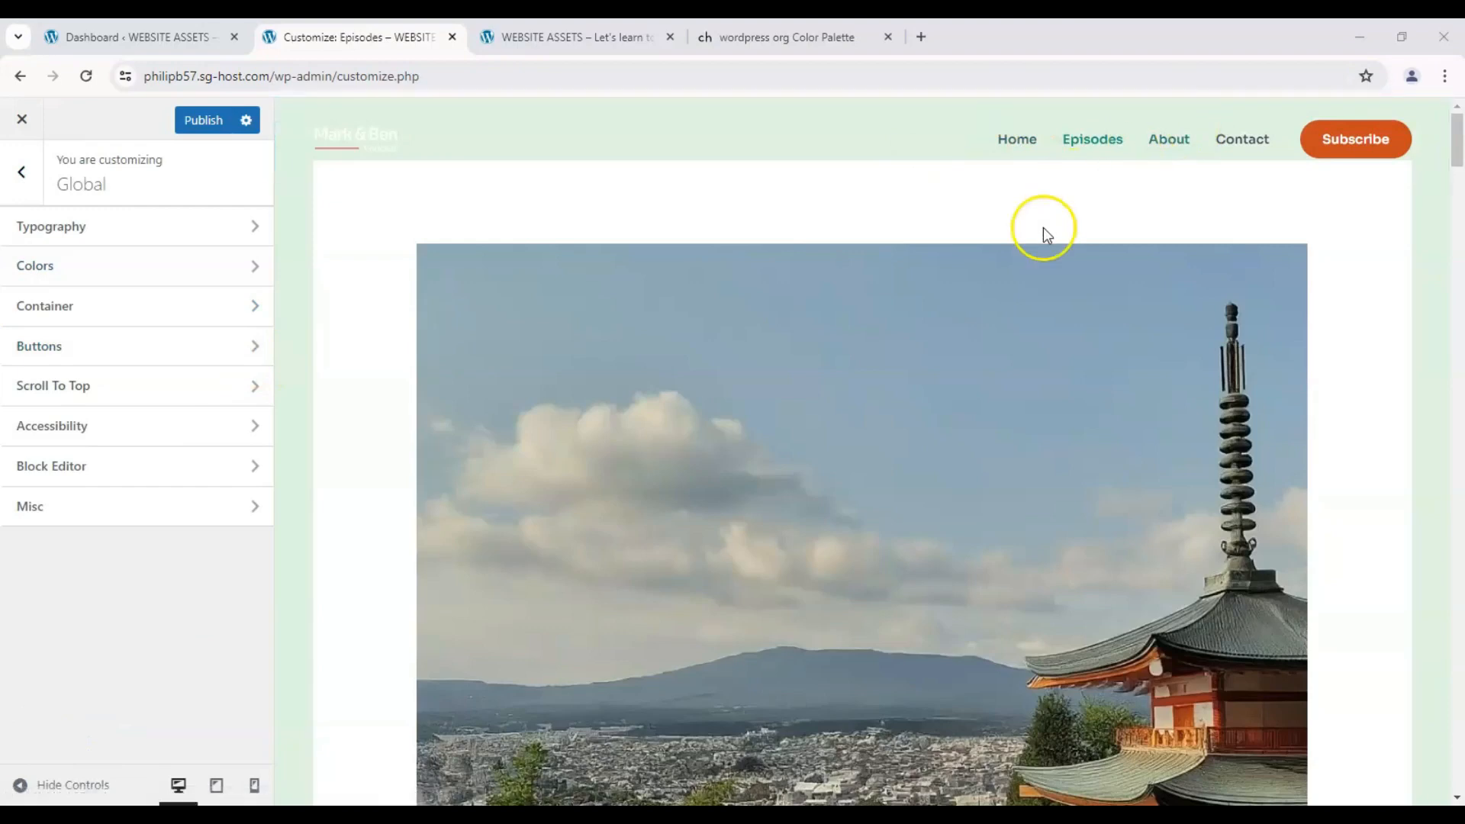
scroll(1068, 200, "down", 8)
scroll(1027, 220, "down", 7)
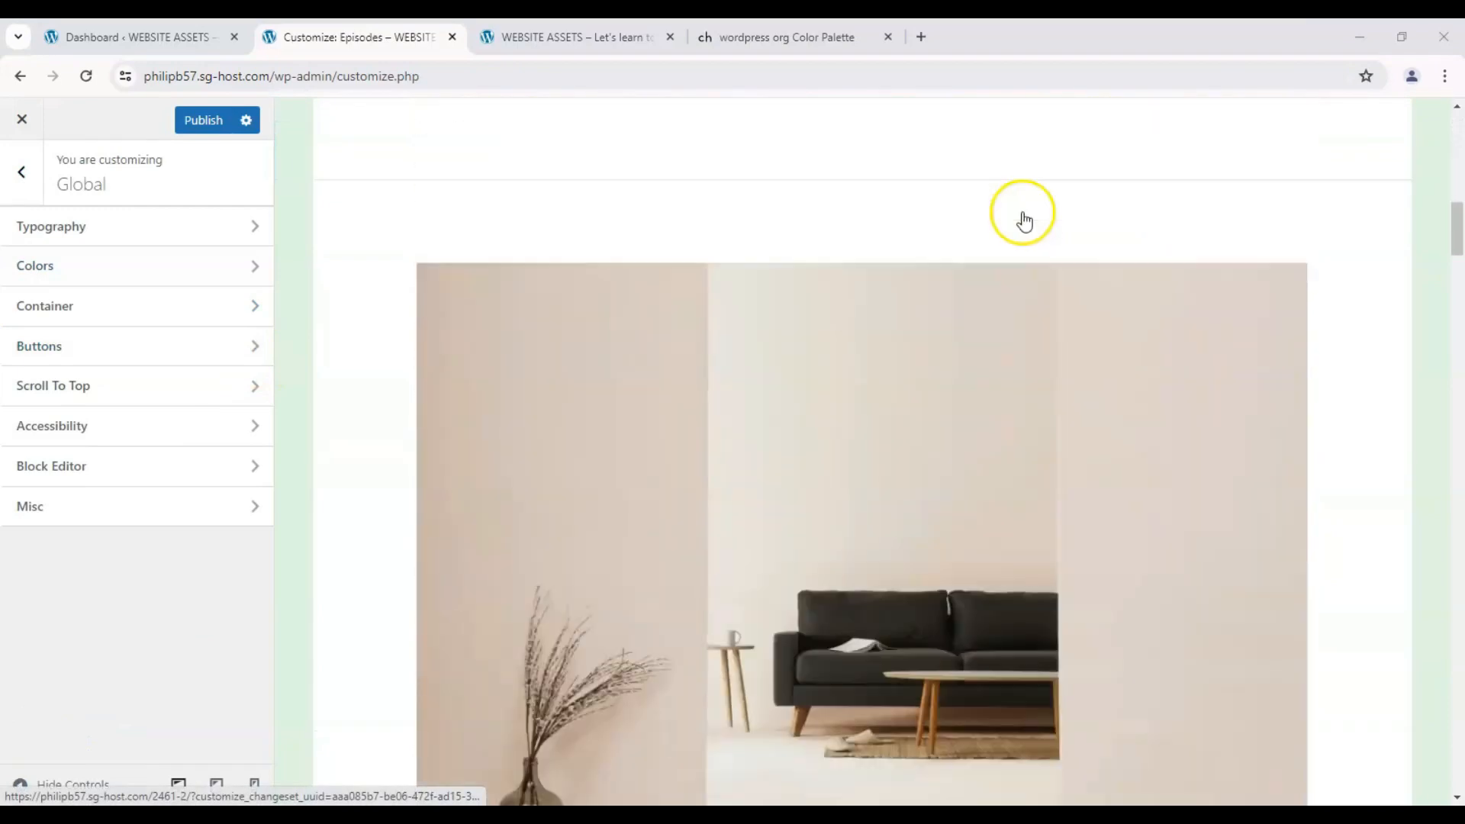
scroll(1021, 225, "up", 15)
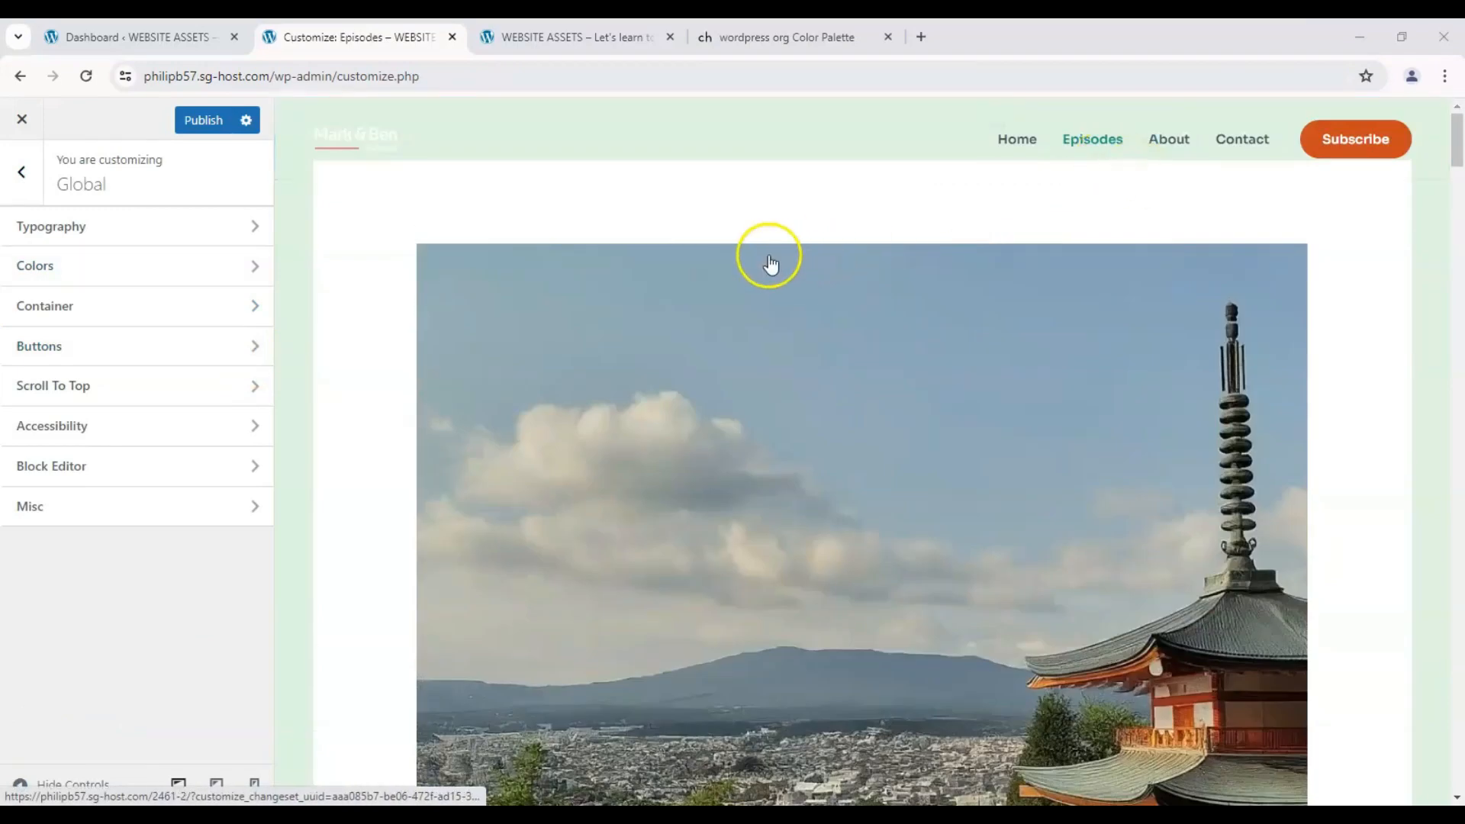
- Open the theme's Sidebar settings, try the left sidebar as default layout, and apply the right sidebar layout instead
left_click(24, 179)
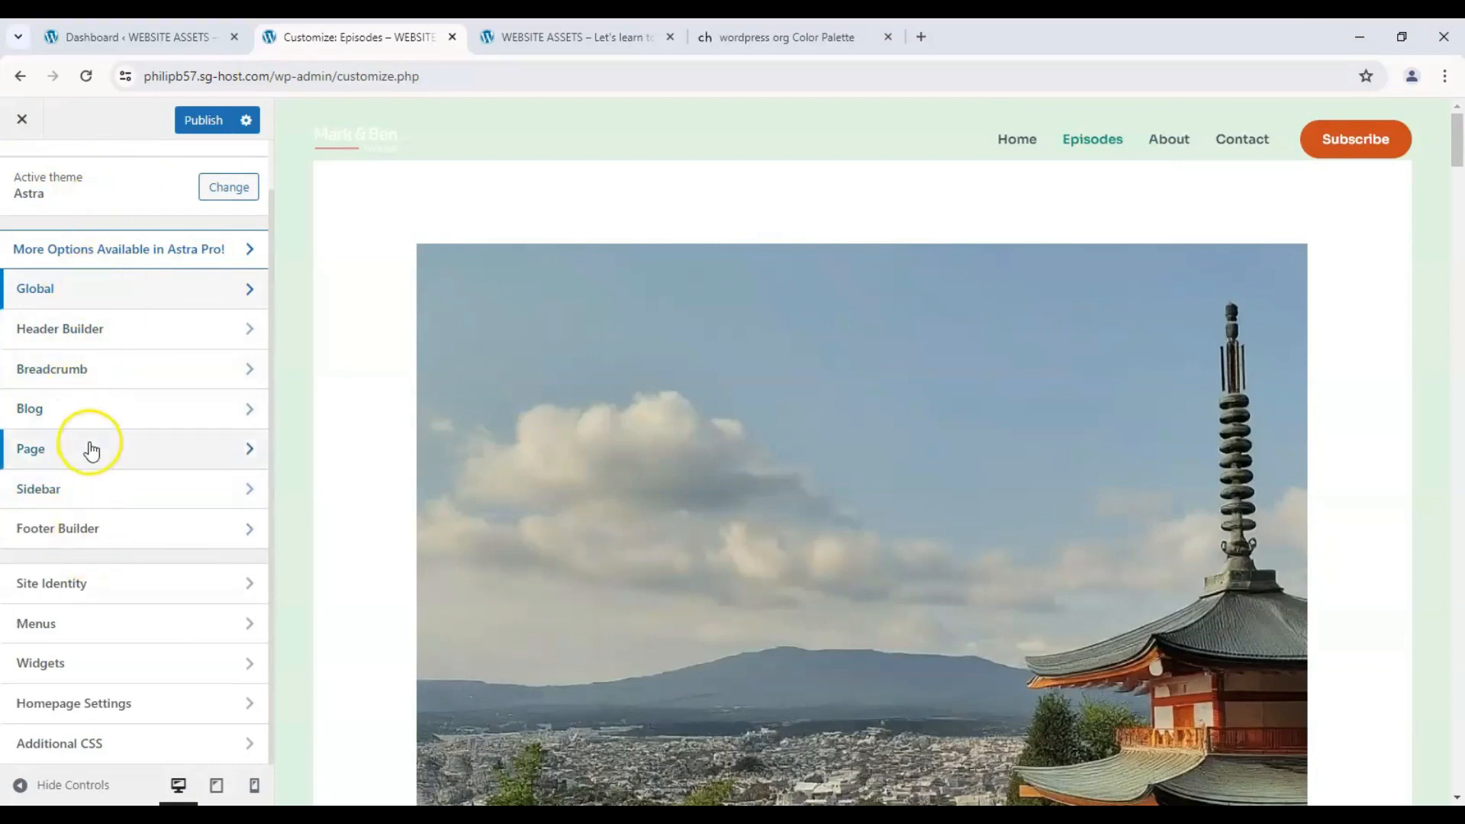
left_click(94, 495)
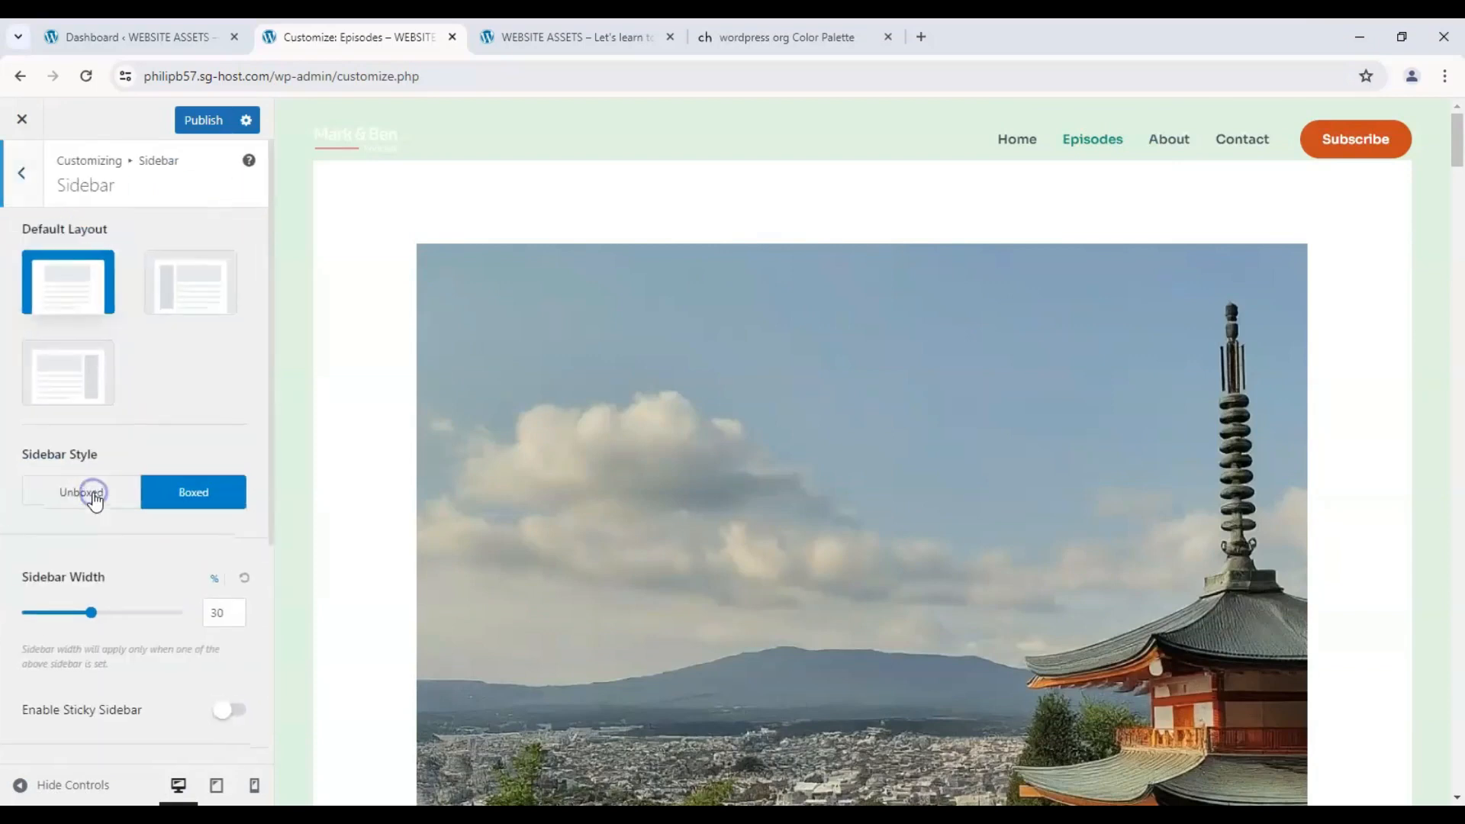
left_click(188, 286)
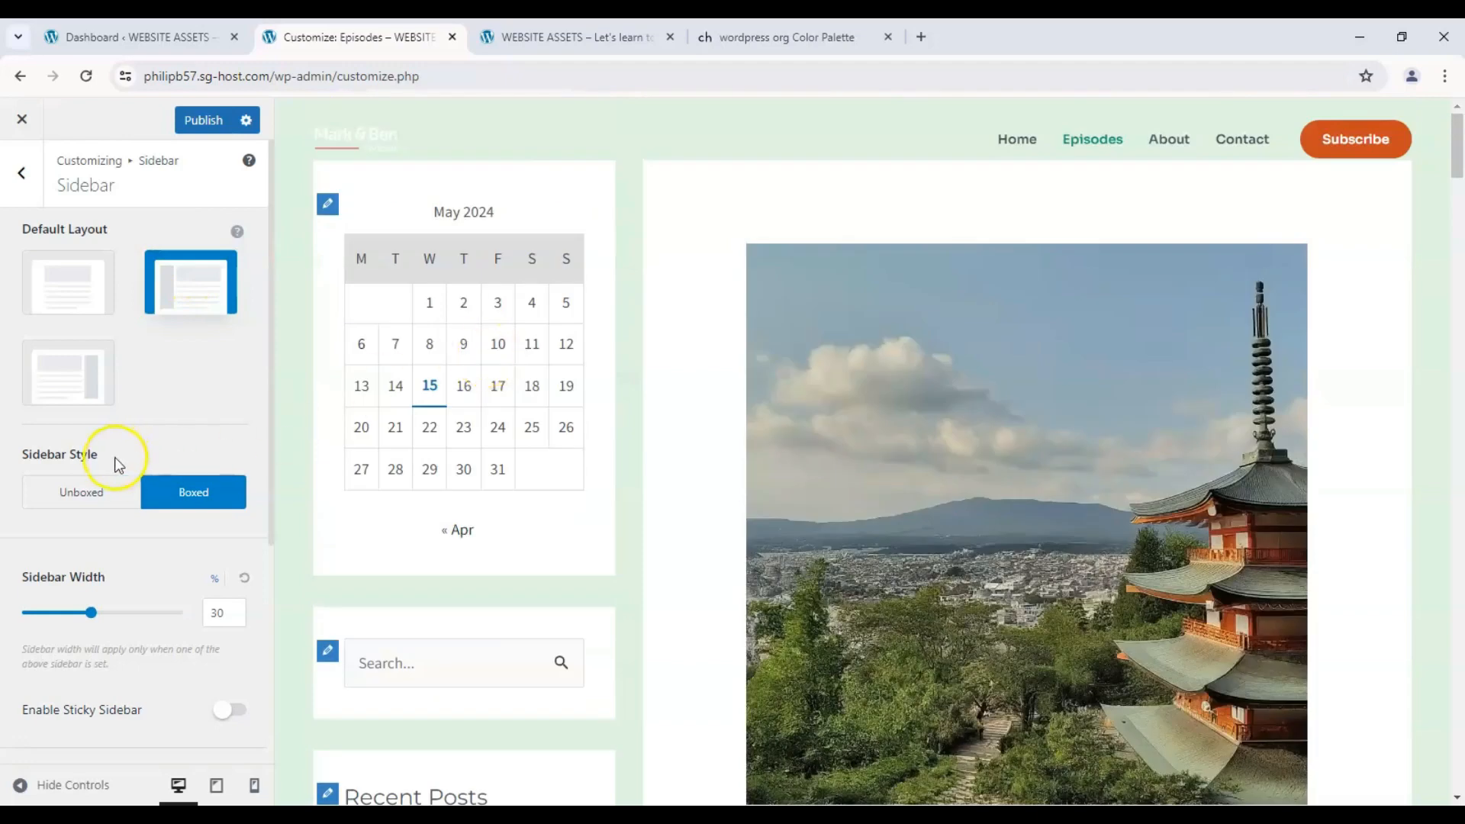
left_click(89, 396)
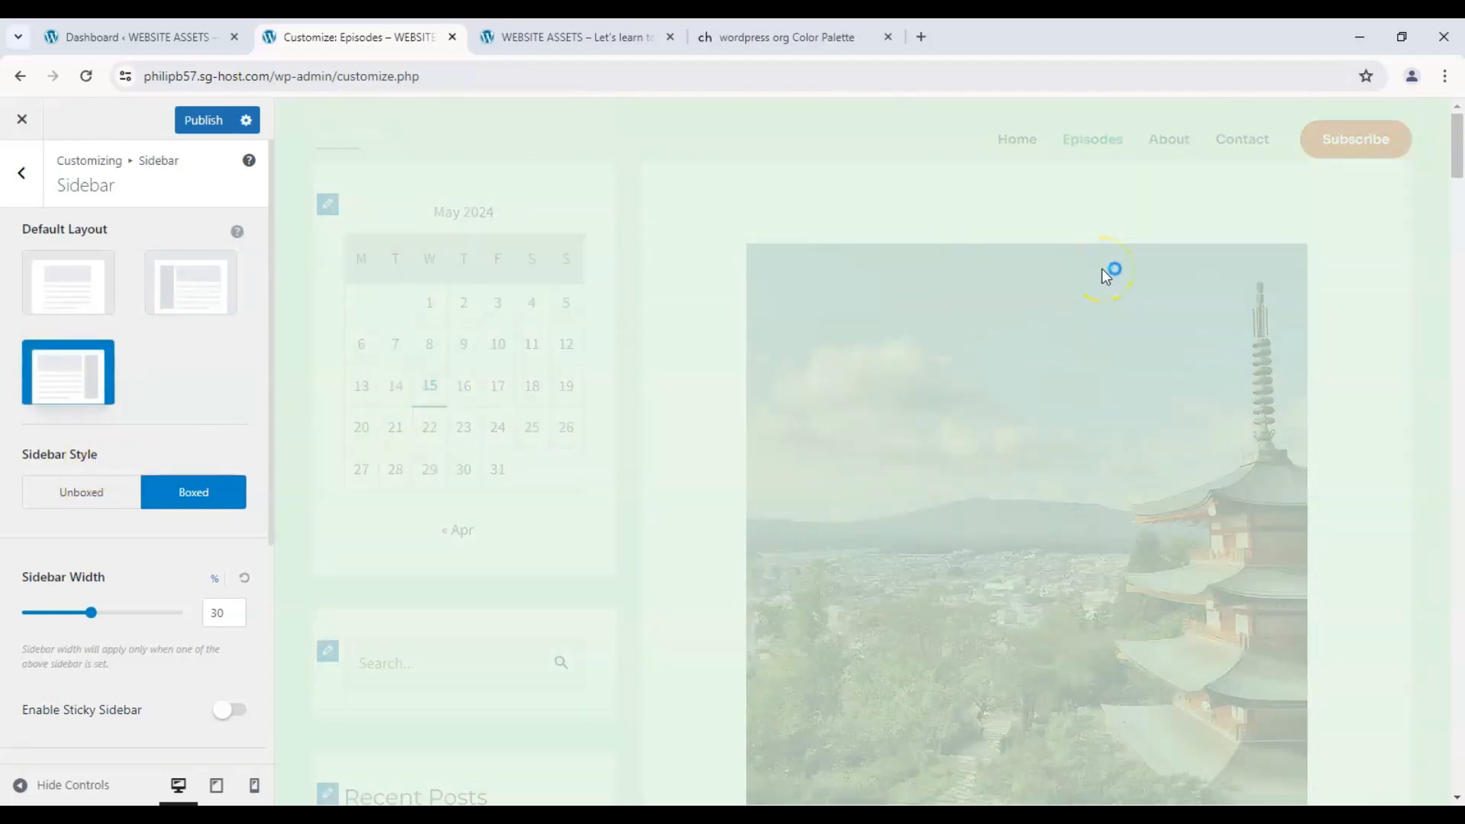
- Review the right sidebar's widgets on the Episodes page and set the sidebar style to Unboxed
scroll(1200, 344, "down", 6)
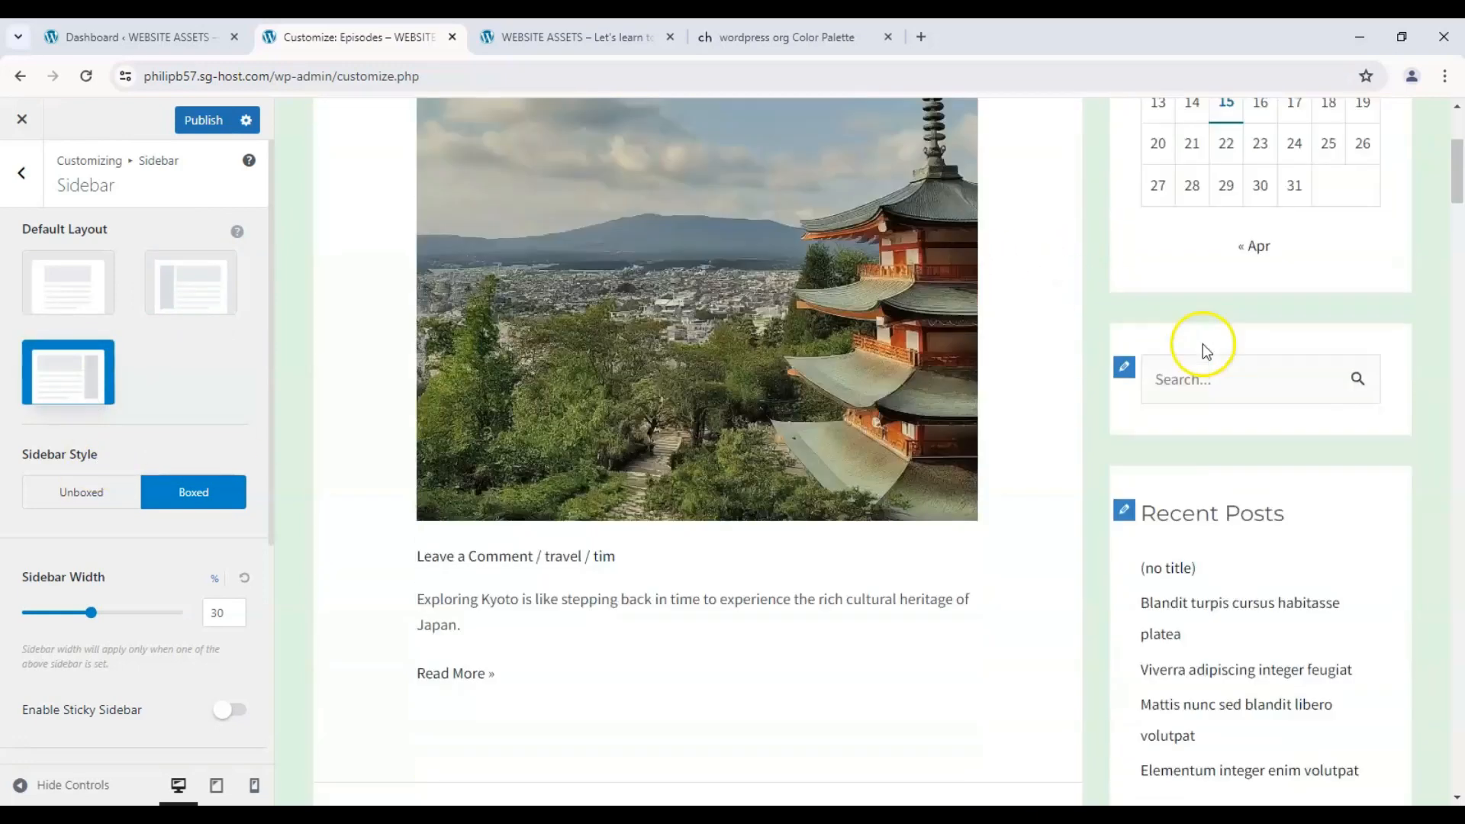
scroll(1198, 335, "down", 9)
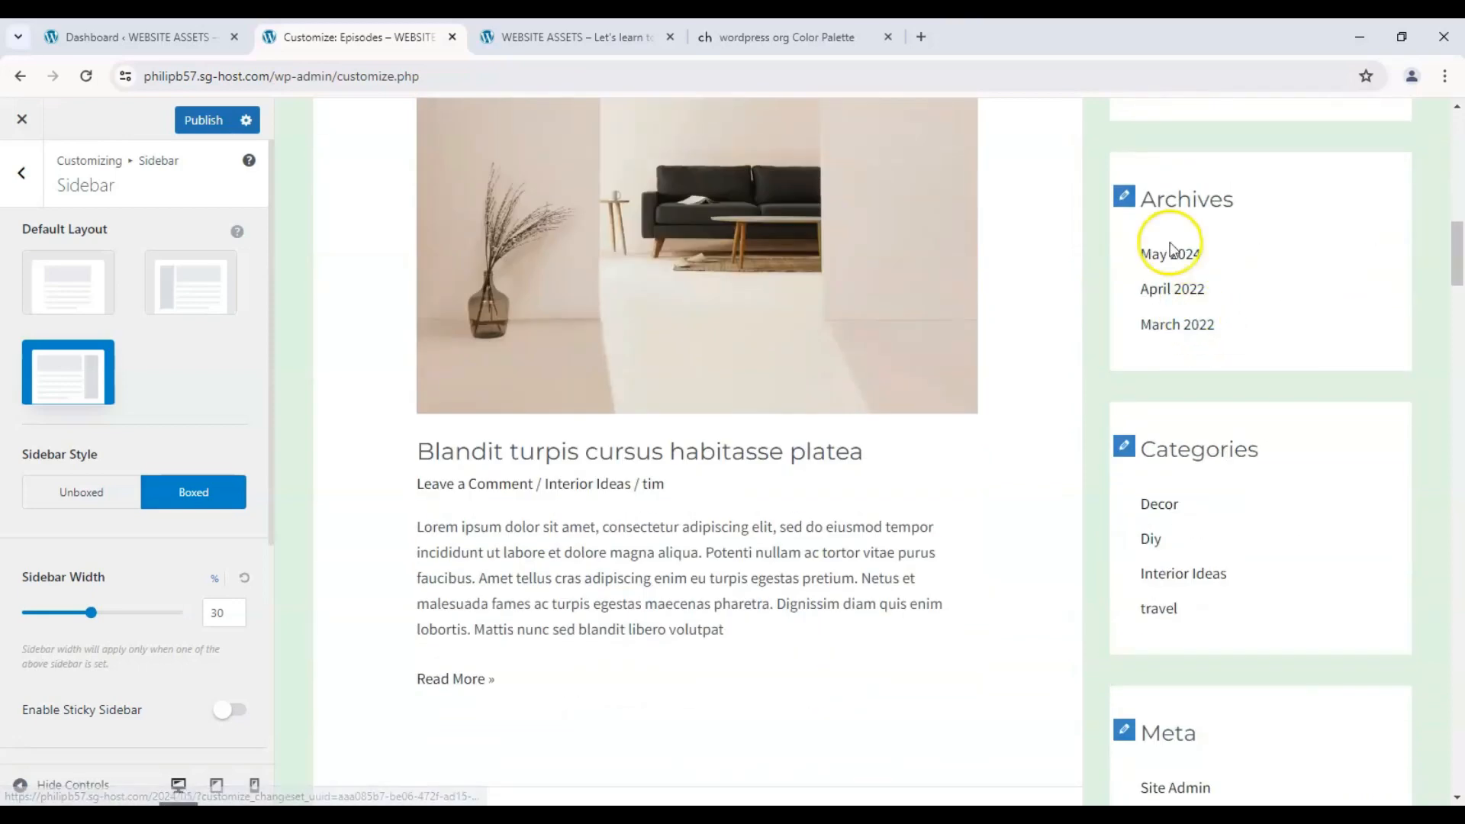
scroll(1197, 366, "down", 5)
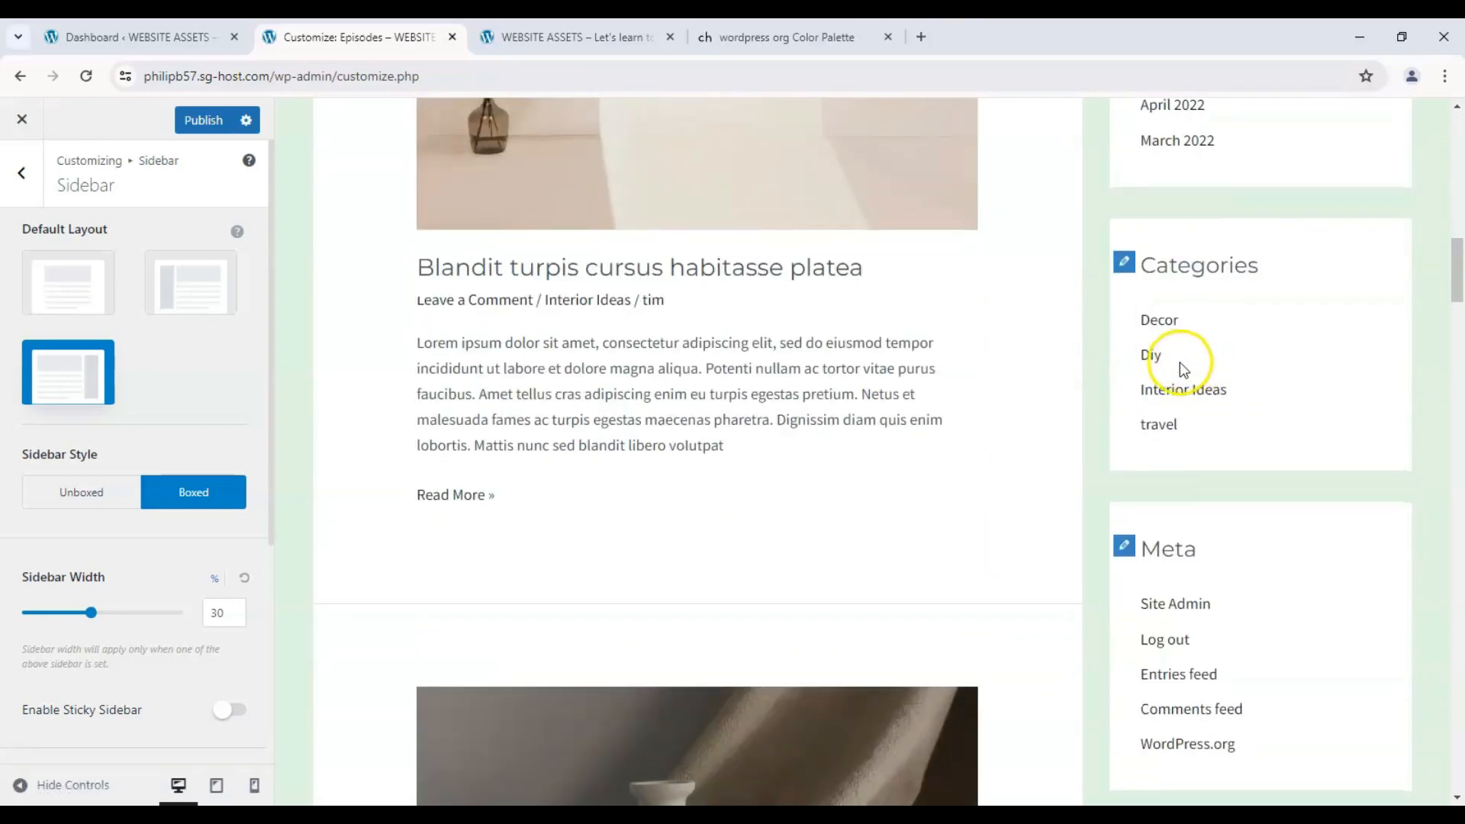
scroll(1151, 379, "up", 15)
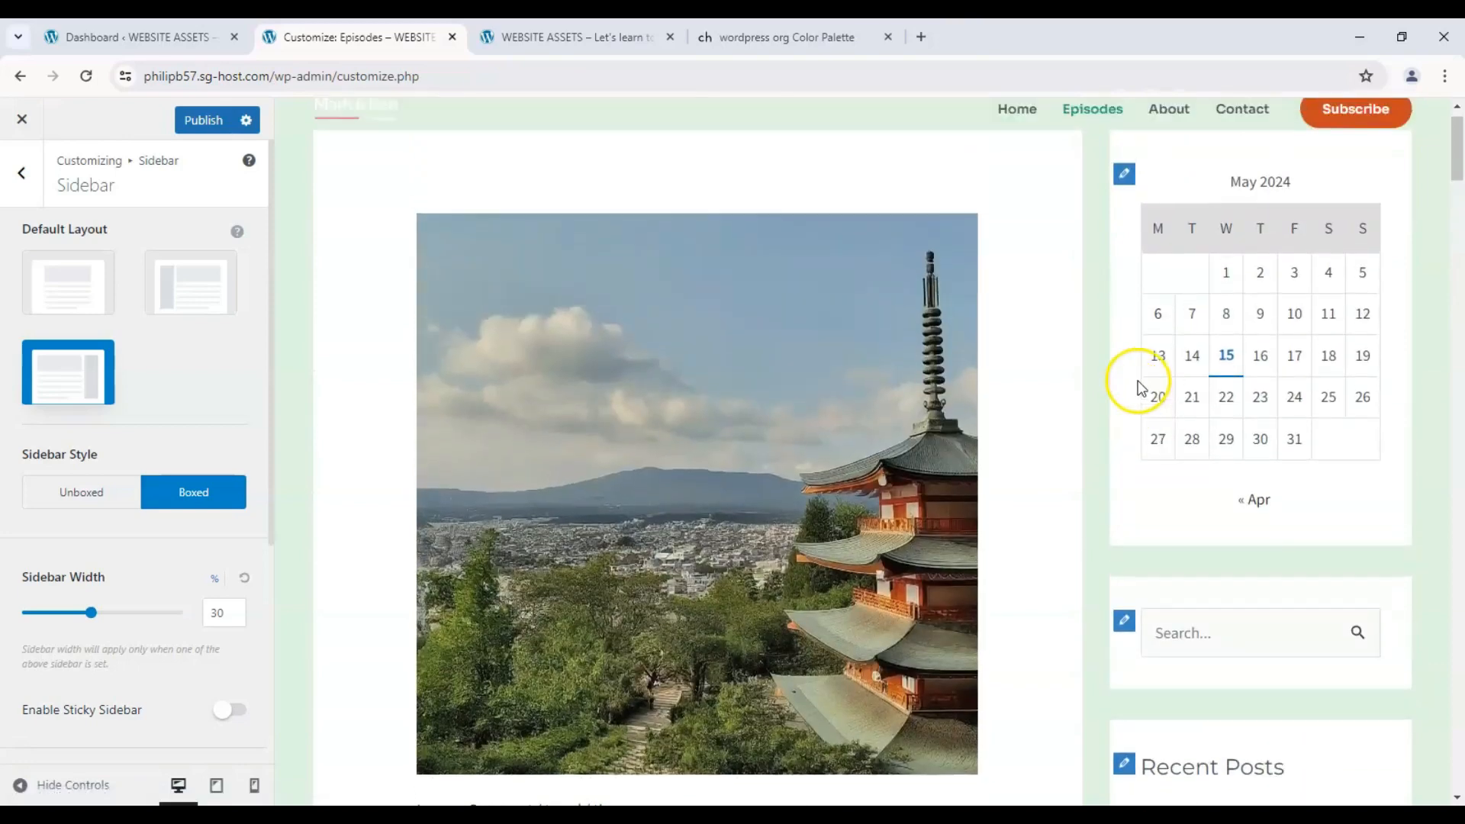
scroll(1135, 386, "down", 5)
scroll(1136, 382, "up", 5)
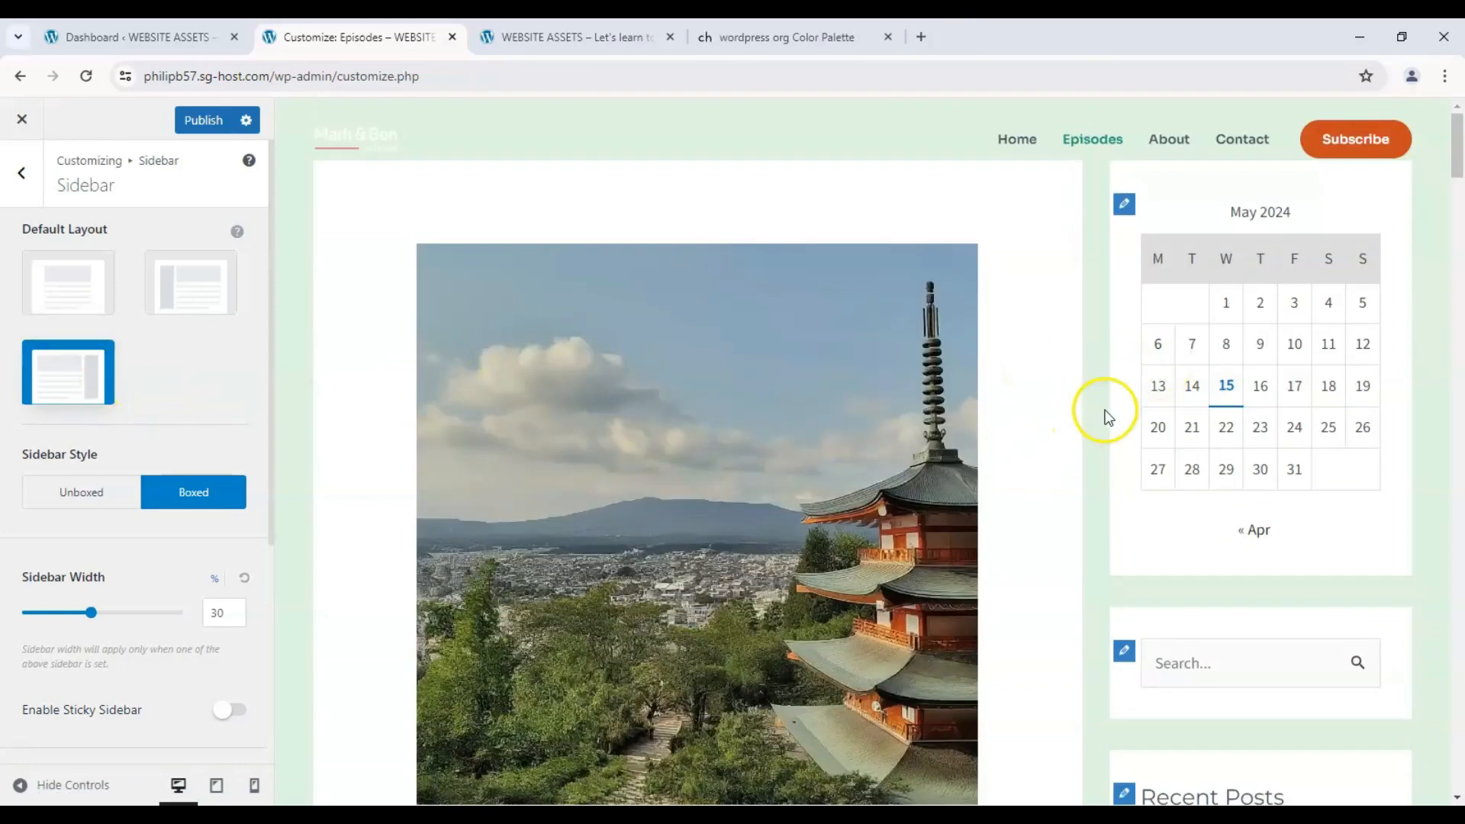
left_click(114, 502)
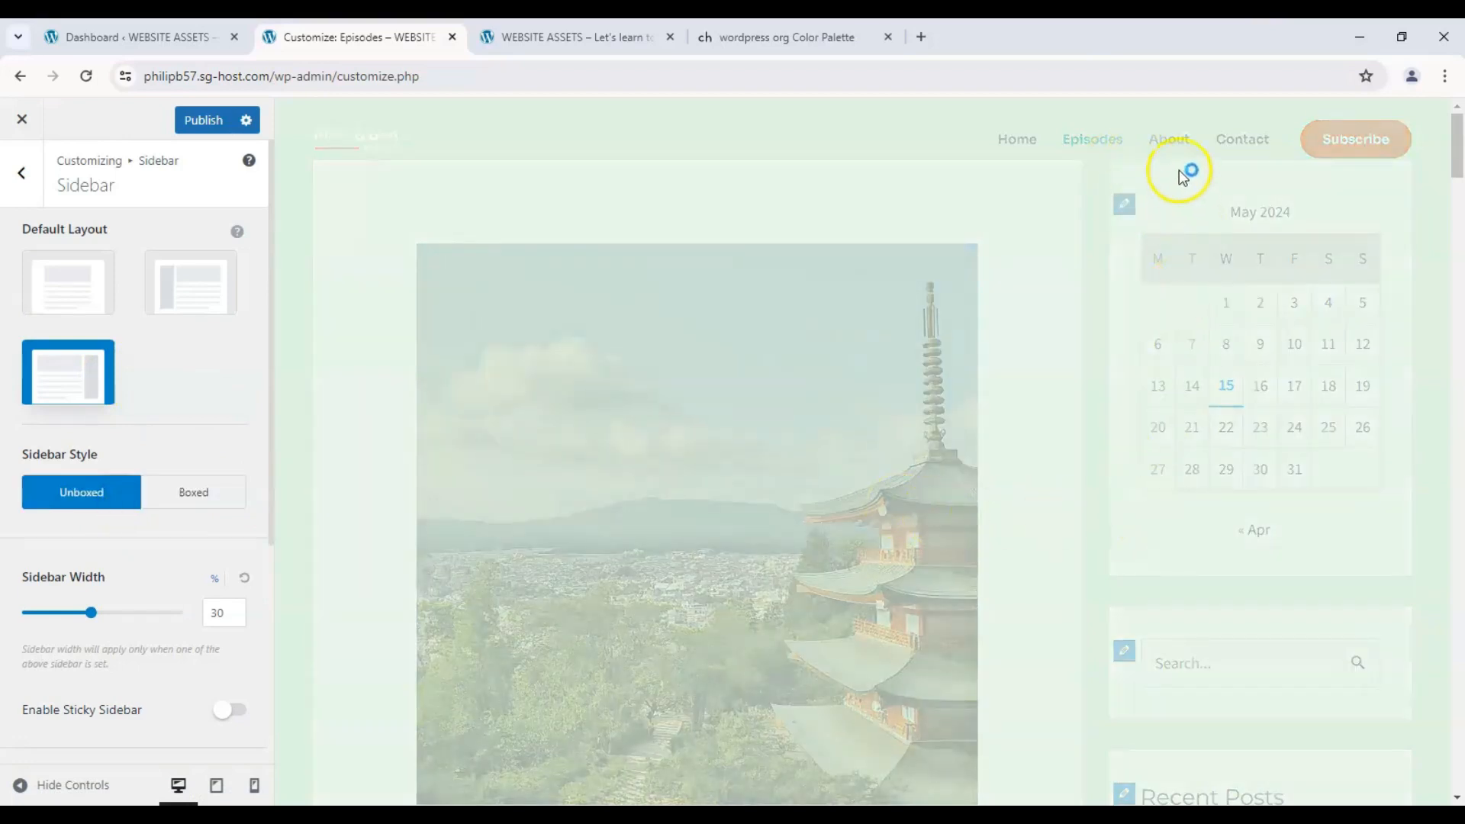
scroll(1126, 255, "down", 5)
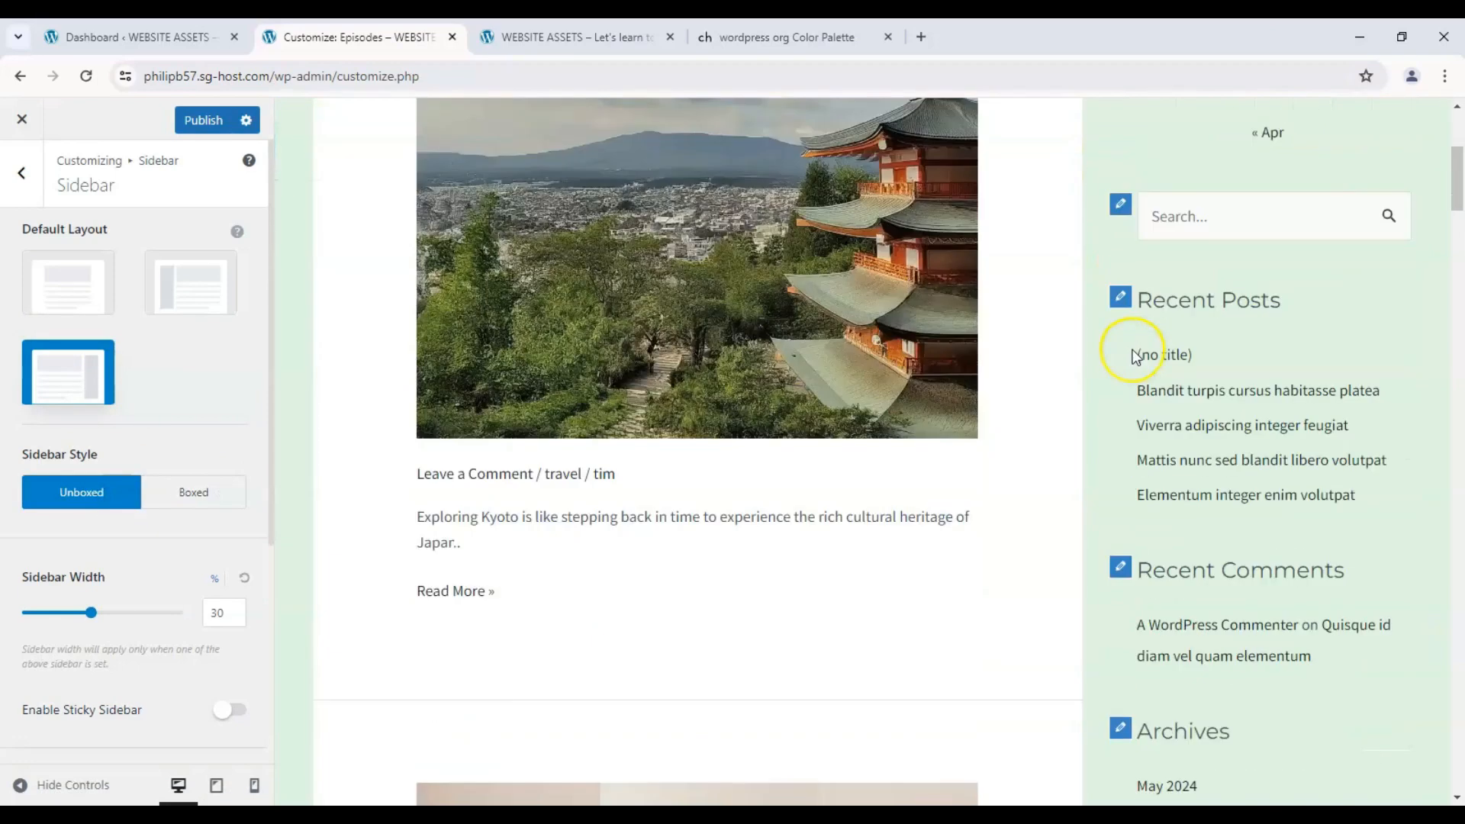
- Set the sidebar style to Boxed and the sidebar width to 37%
scroll(1135, 356, "up", 5)
left_click(192, 496)
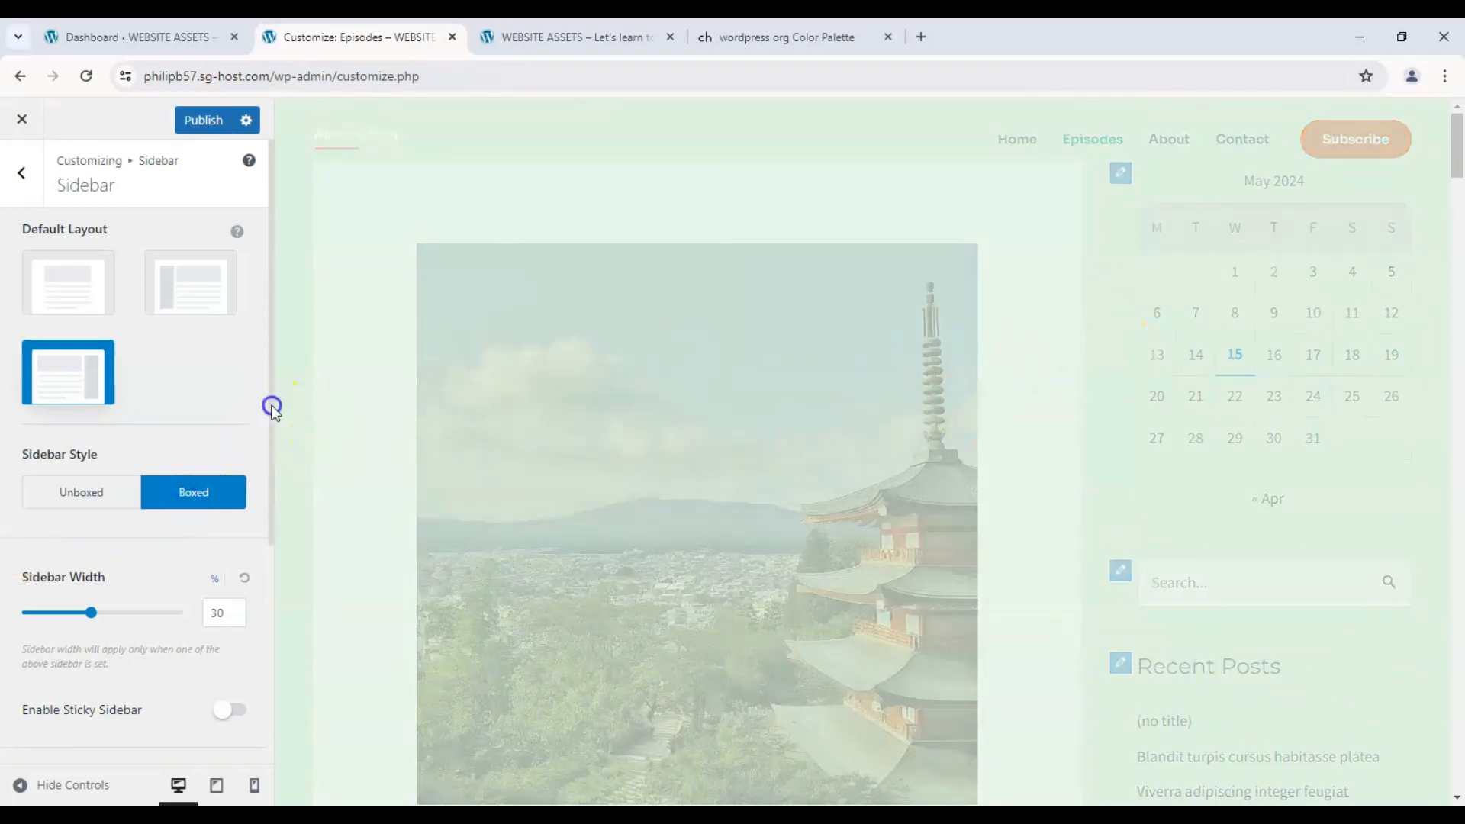
scroll(259, 443, "down", 3)
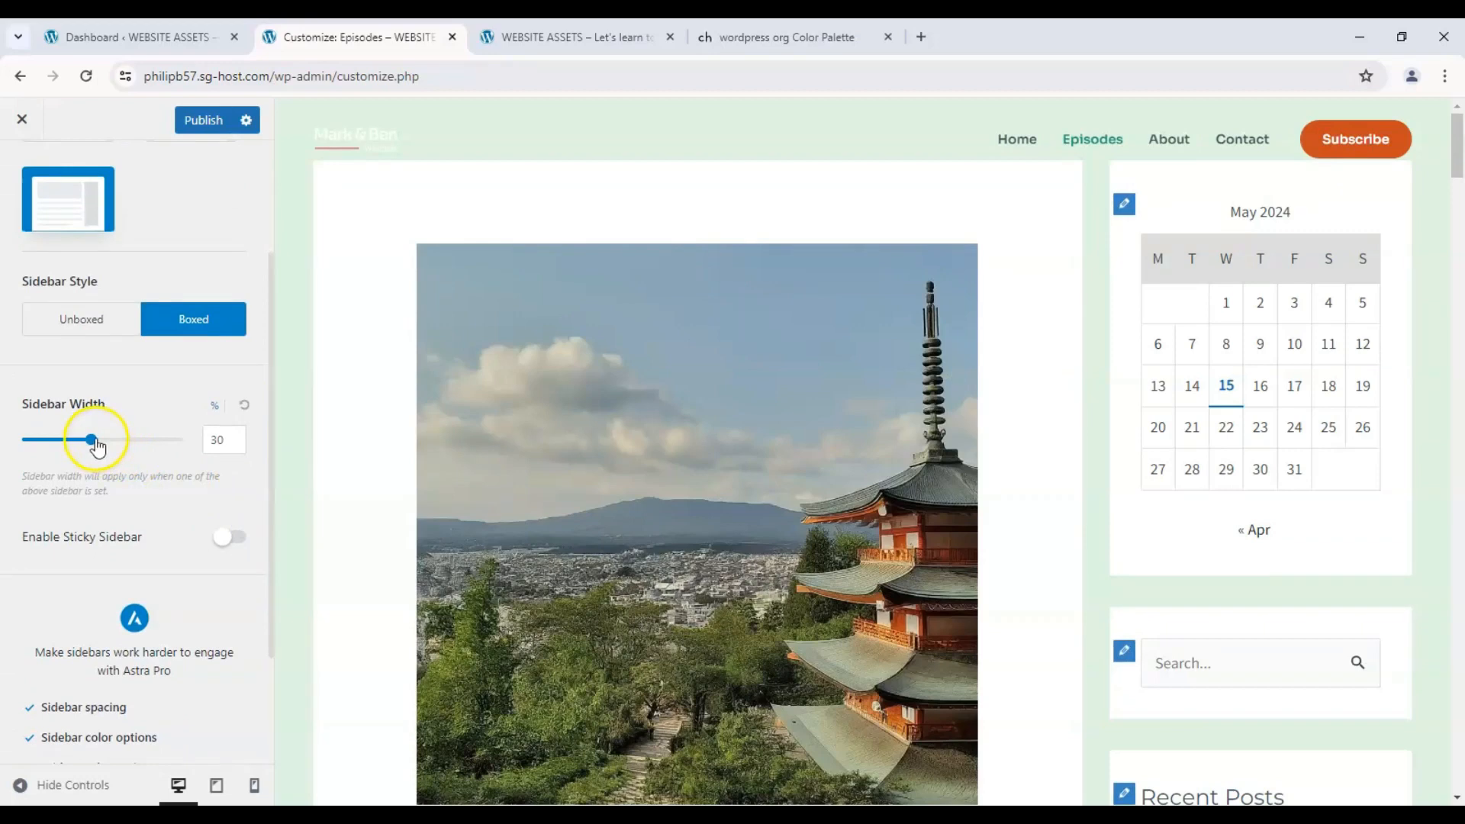
mouse_move(96, 446)
left_mouse_down()
mouse_move(116, 444)
mouse_move(61, 452)
mouse_move(124, 450)
left_mouse_up()
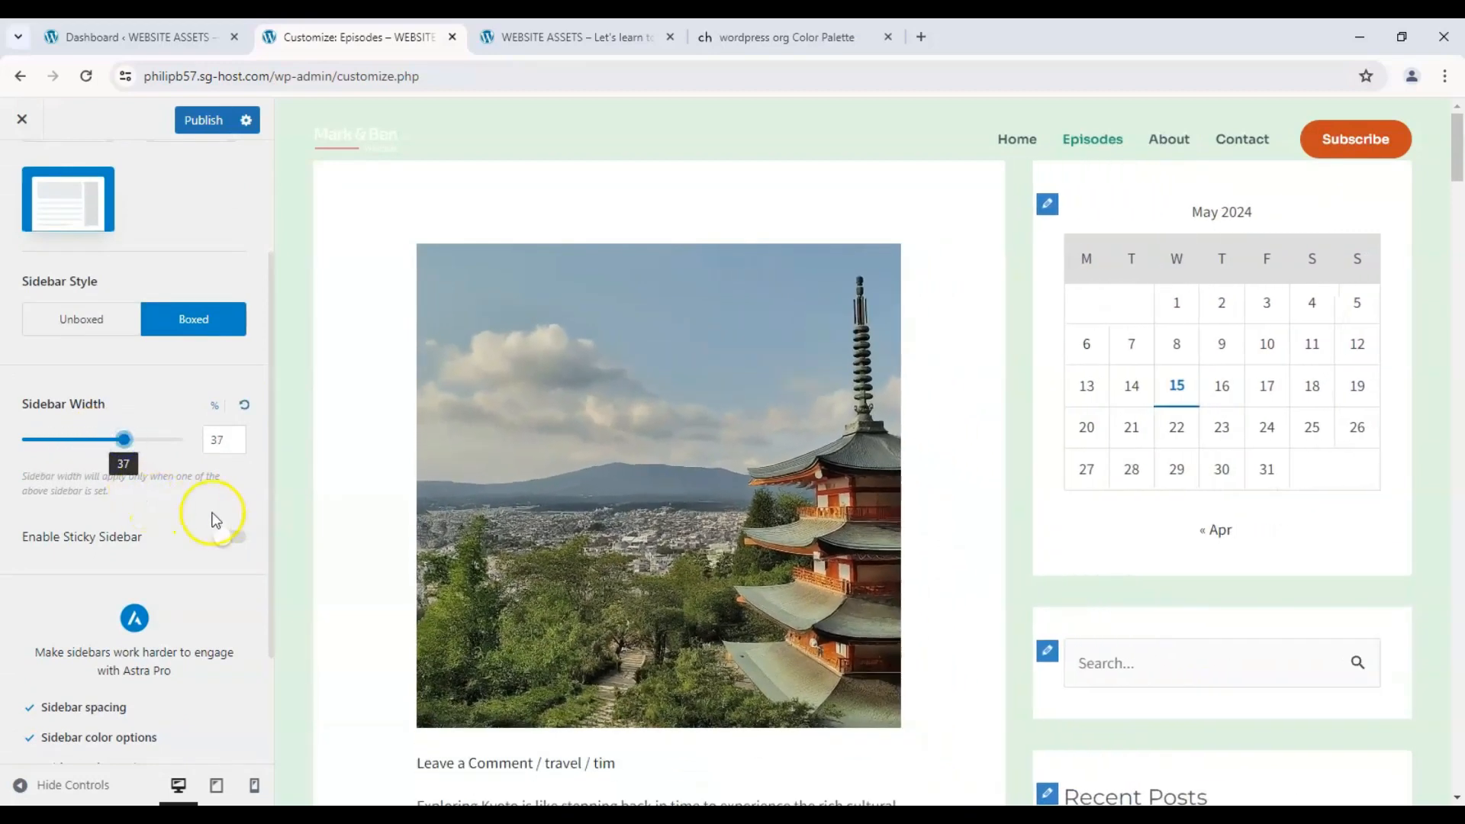
- Review the boxed sidebar widgets alongside the posts in the Episodes page preview
scroll(1105, 333, "down", 5)
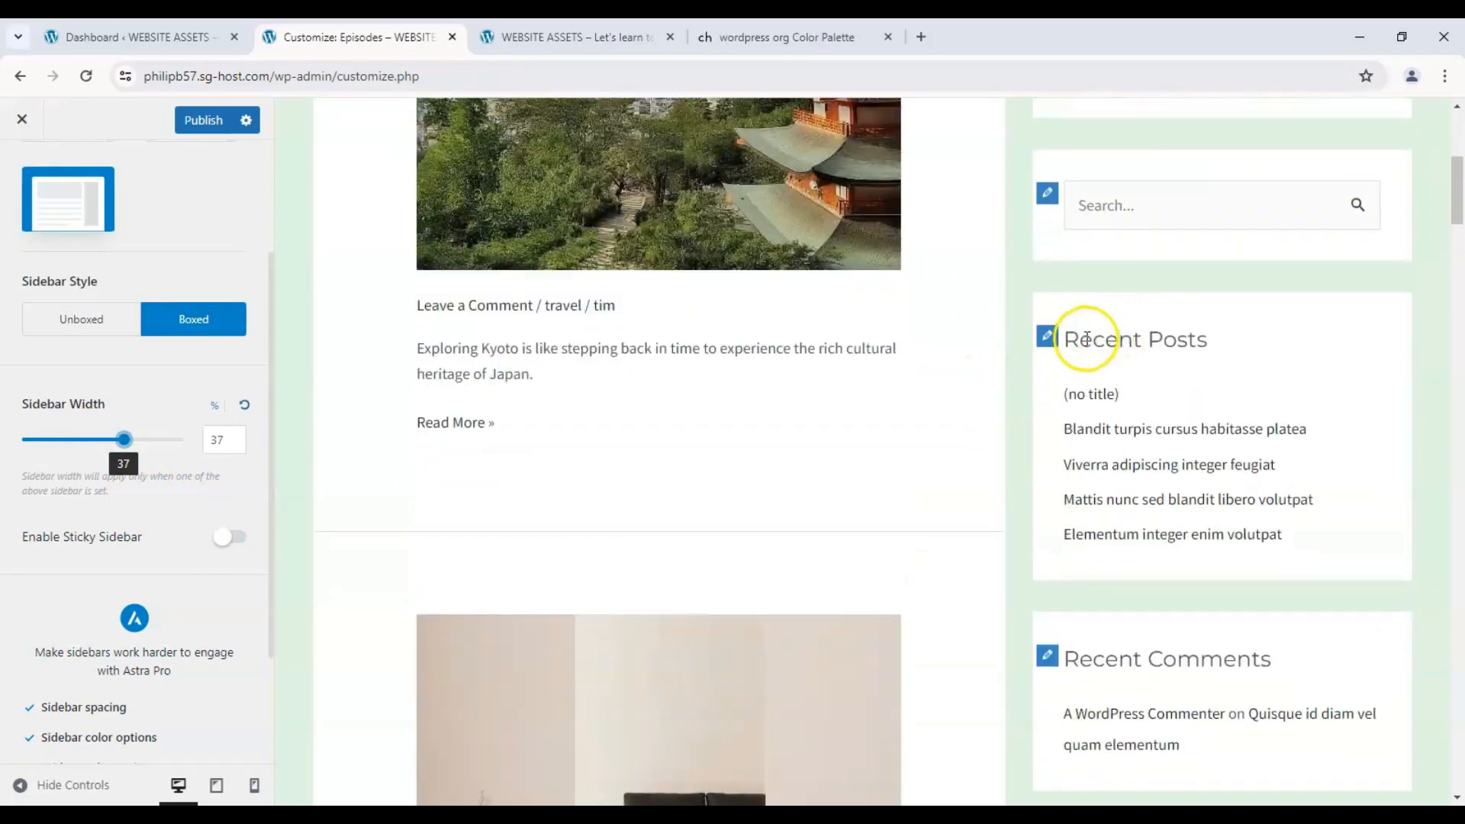
scroll(1088, 333, "up", 1)
scroll(1091, 335, "down", 8)
scroll(1095, 338, "down", 4)
scroll(1095, 338, "up", 7)
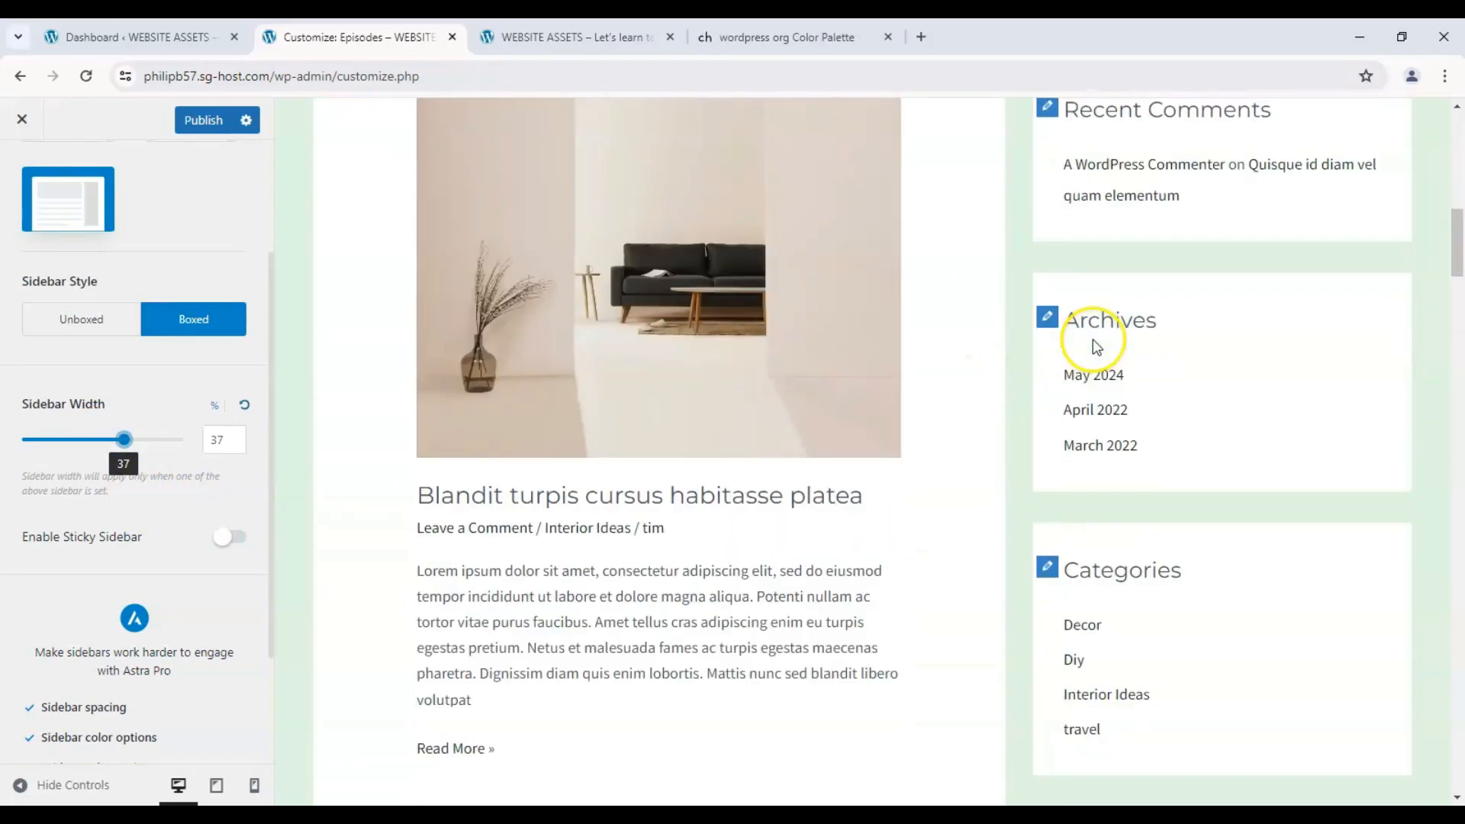
scroll(1097, 351, "down", 4)
scroll(1096, 361, "up", 8)
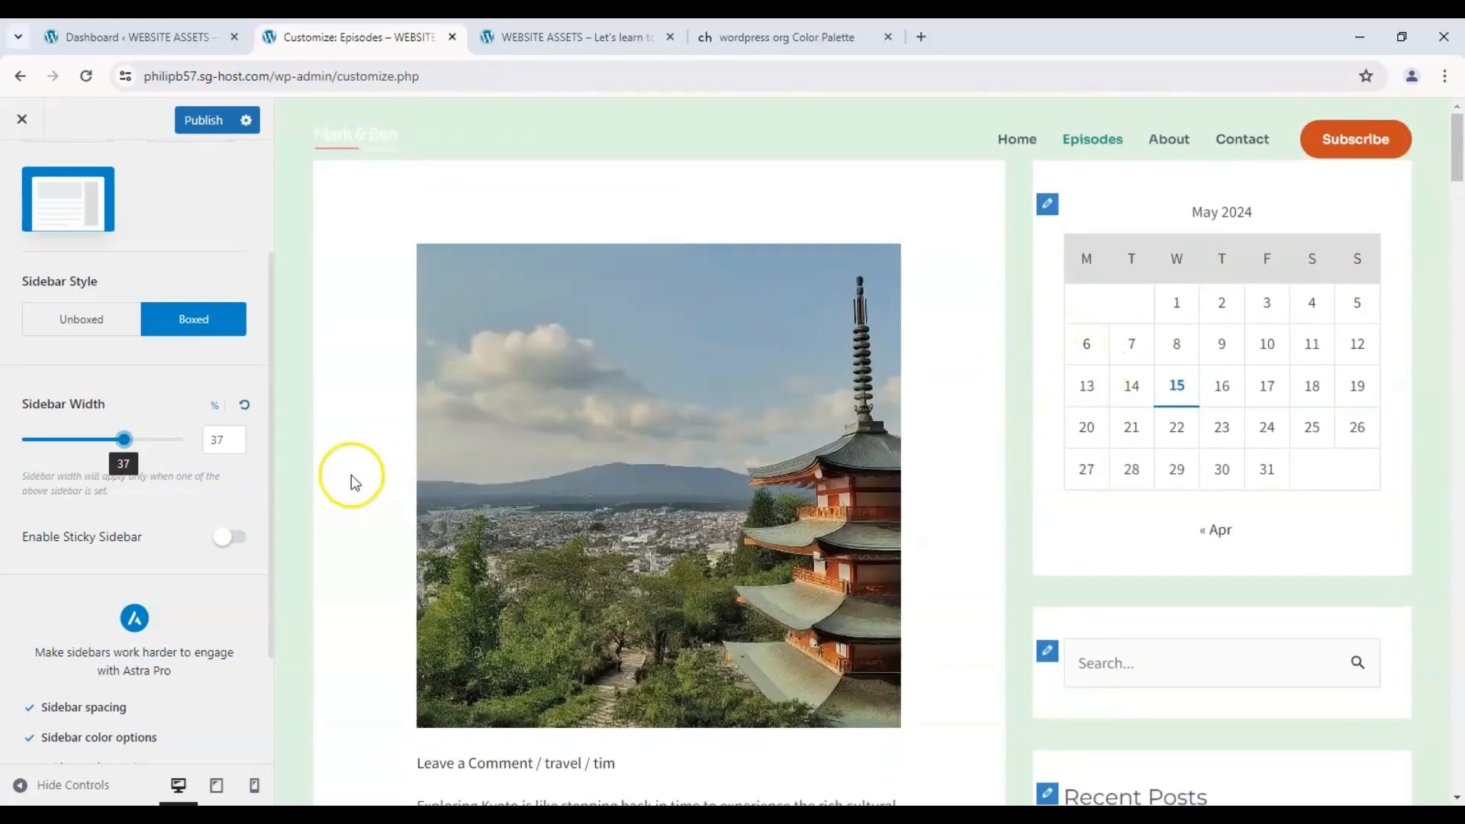
- Try the sticky sidebar while moving through the Episodes page, and disable it again
left_click(221, 540)
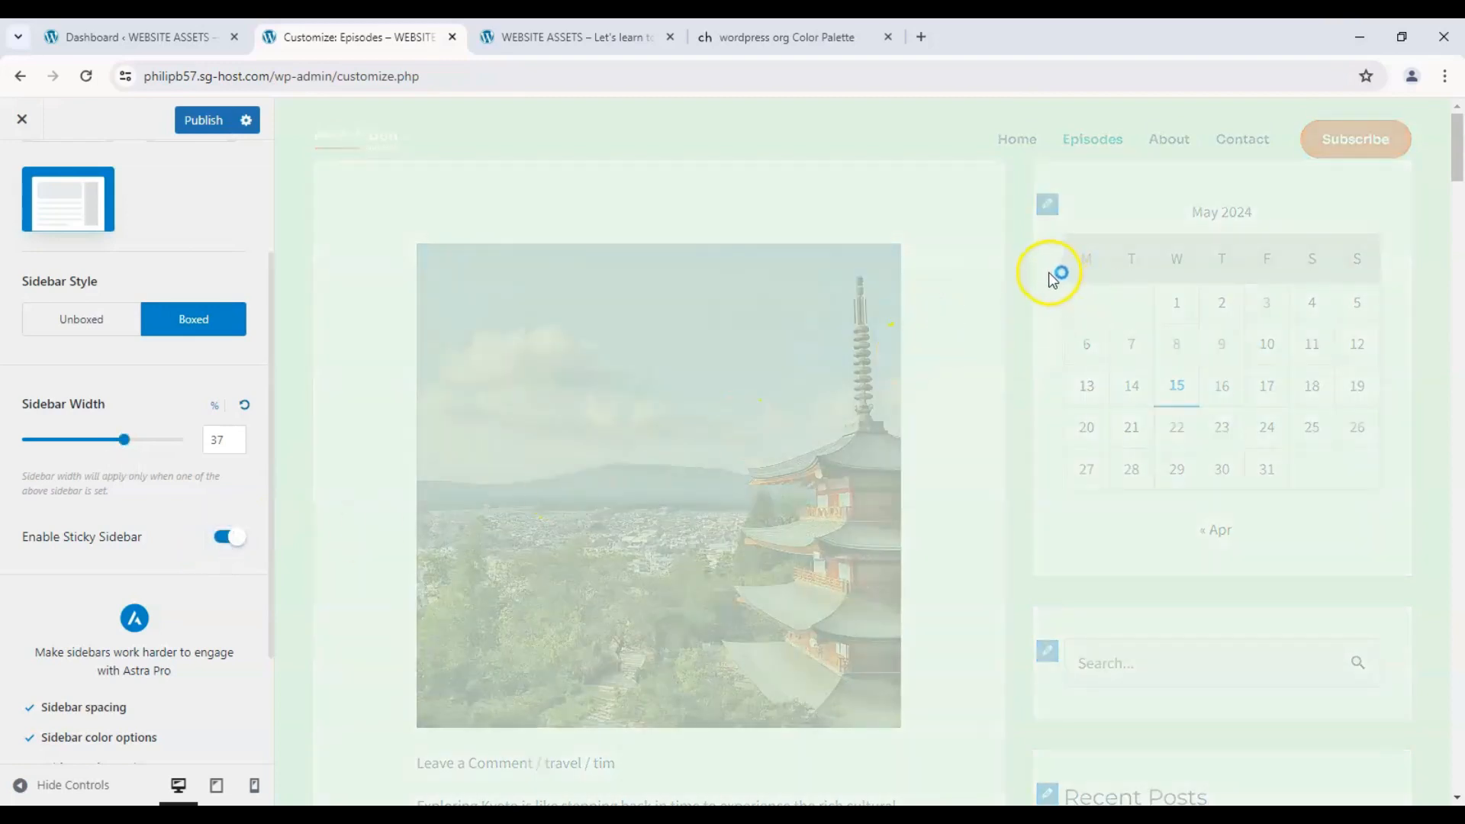
scroll(1049, 275, "down", 5)
scroll(1052, 324, "up", 5)
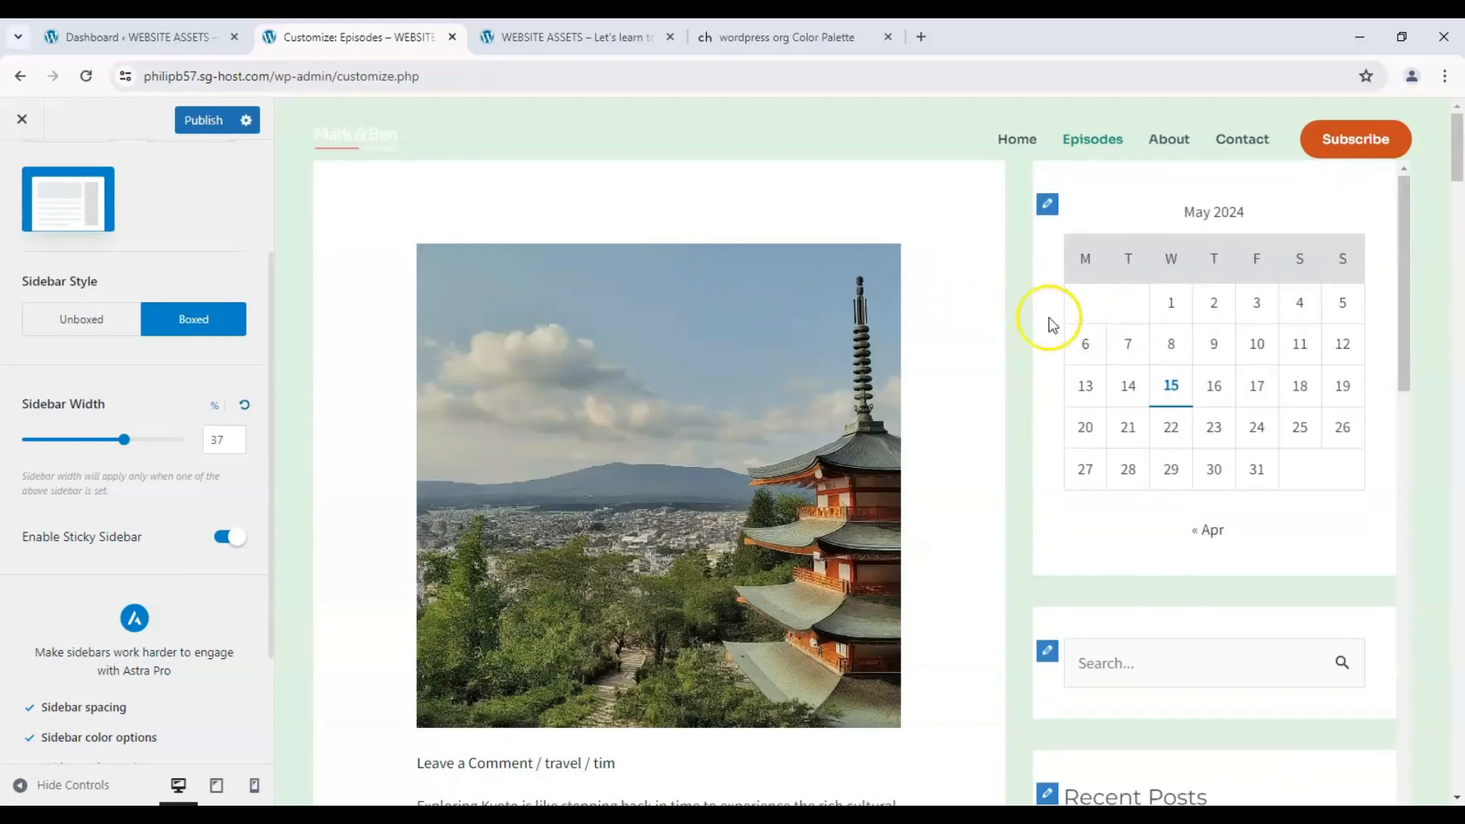
left_click_drag(1458, 145, 1457, 175)
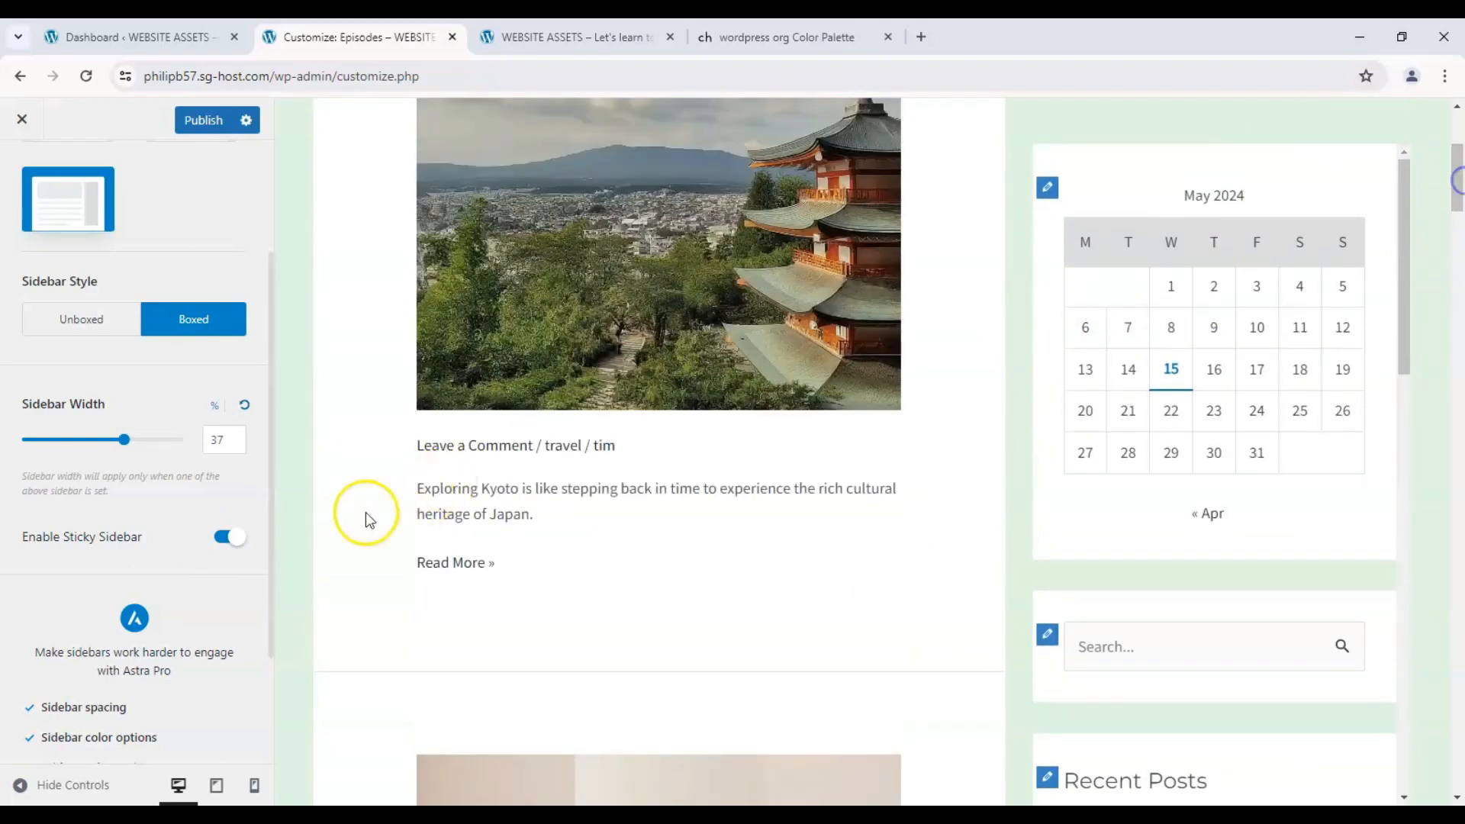
left_click(220, 543)
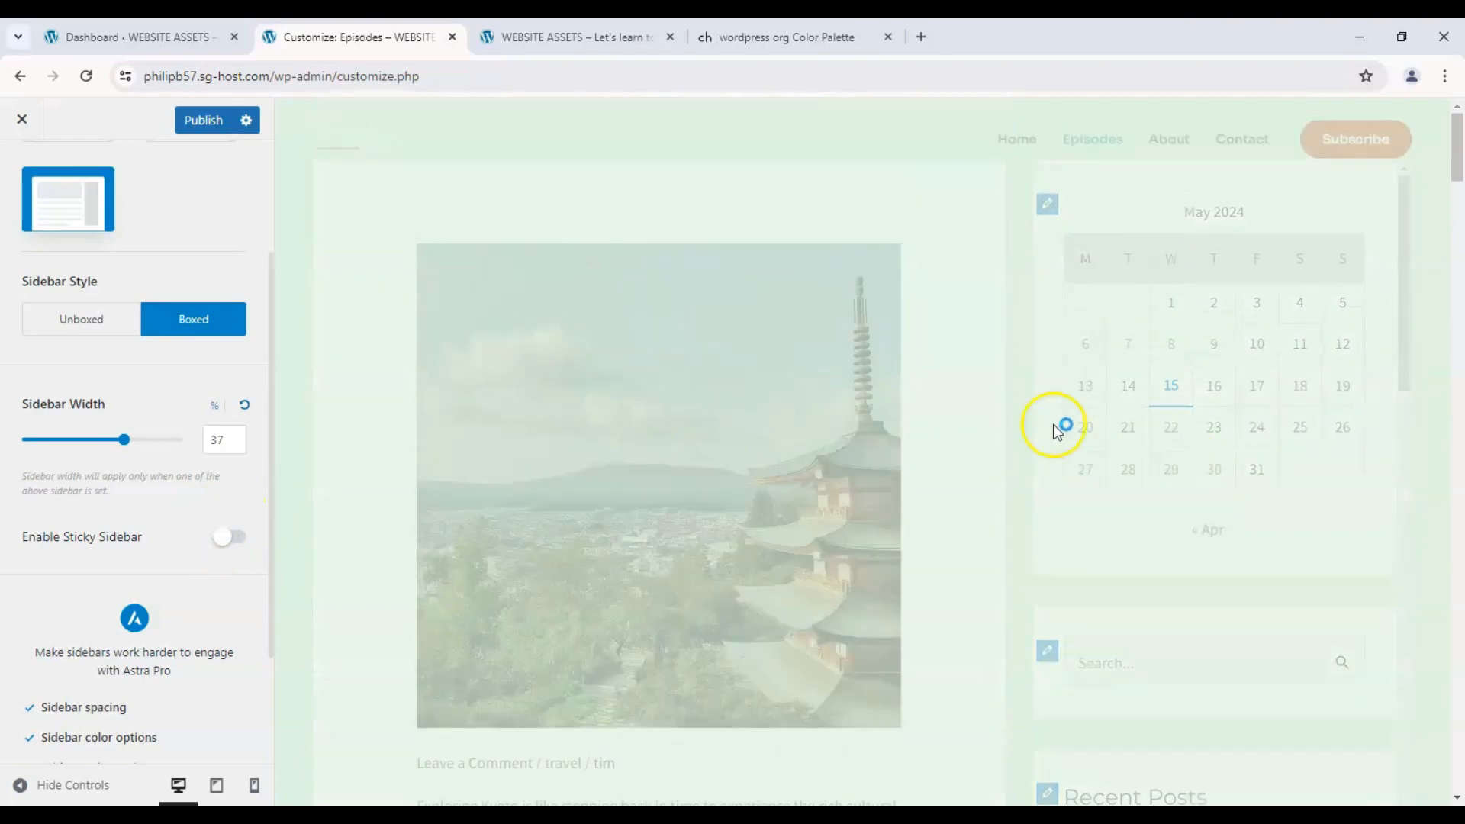
- Open the Container settings under Global and look over the Episodes page in its current container layout
scroll(258, 392, "up", 3)
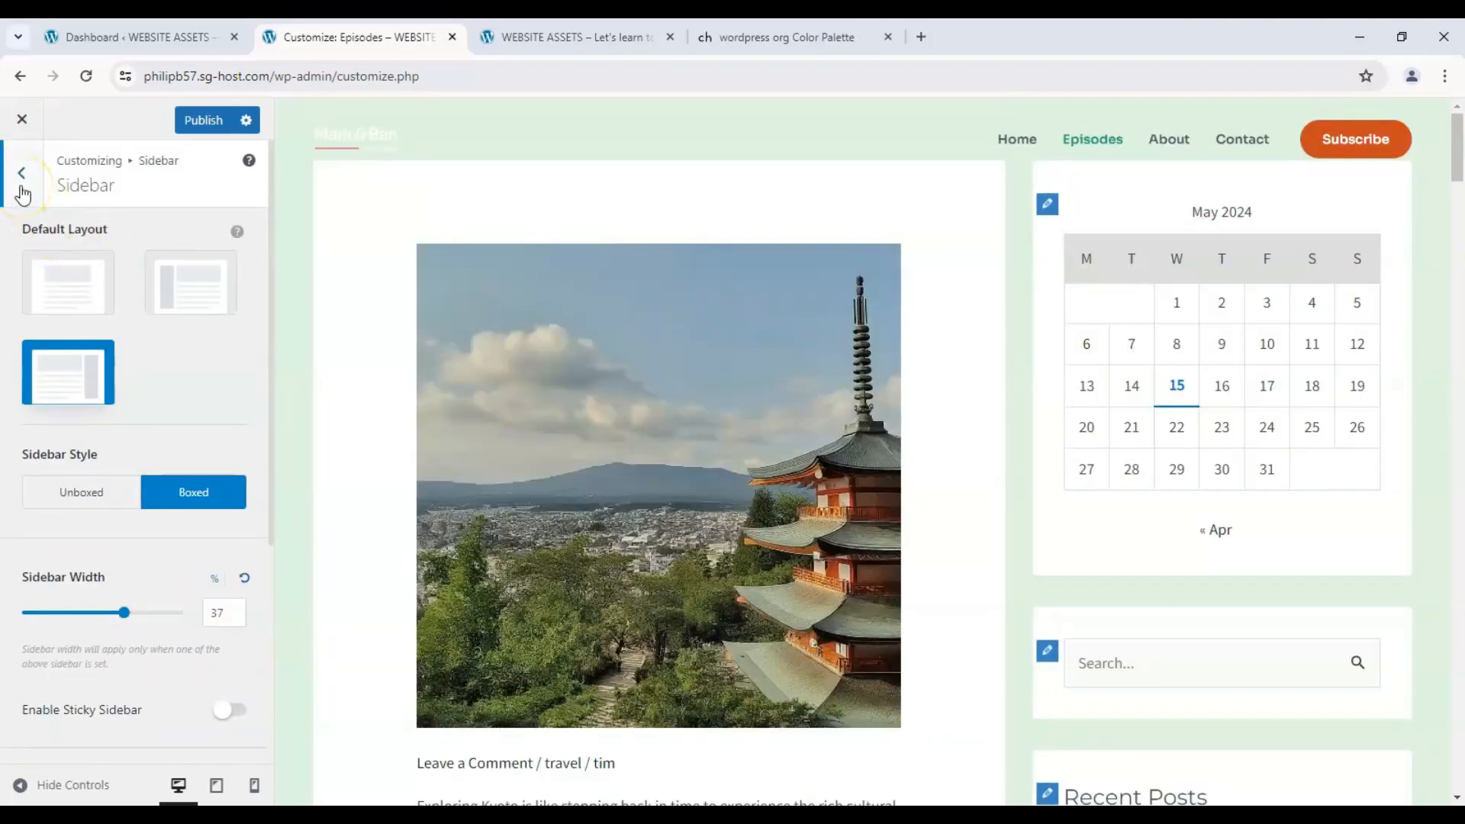
left_click(21, 185)
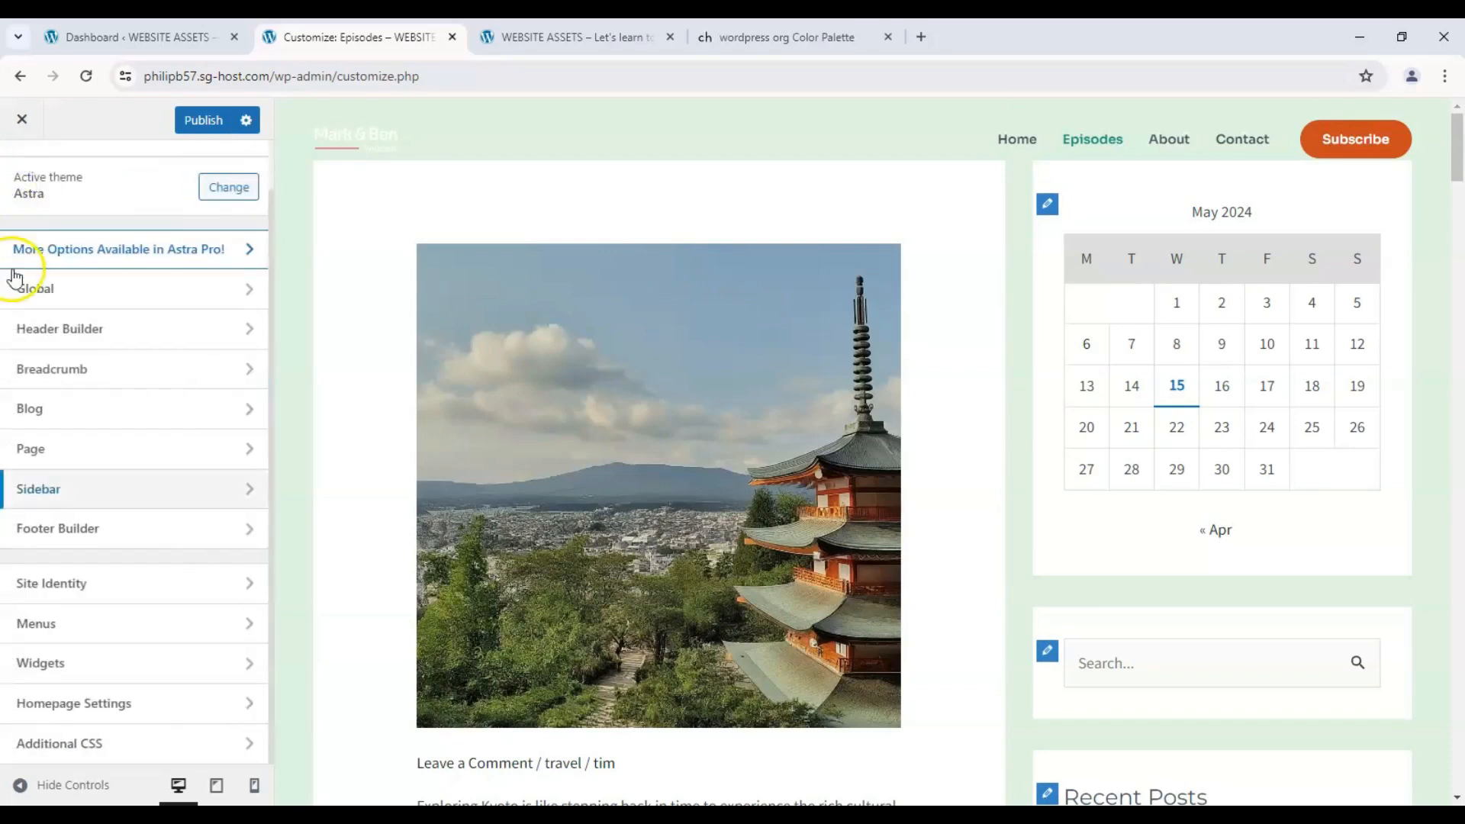
left_click(89, 293)
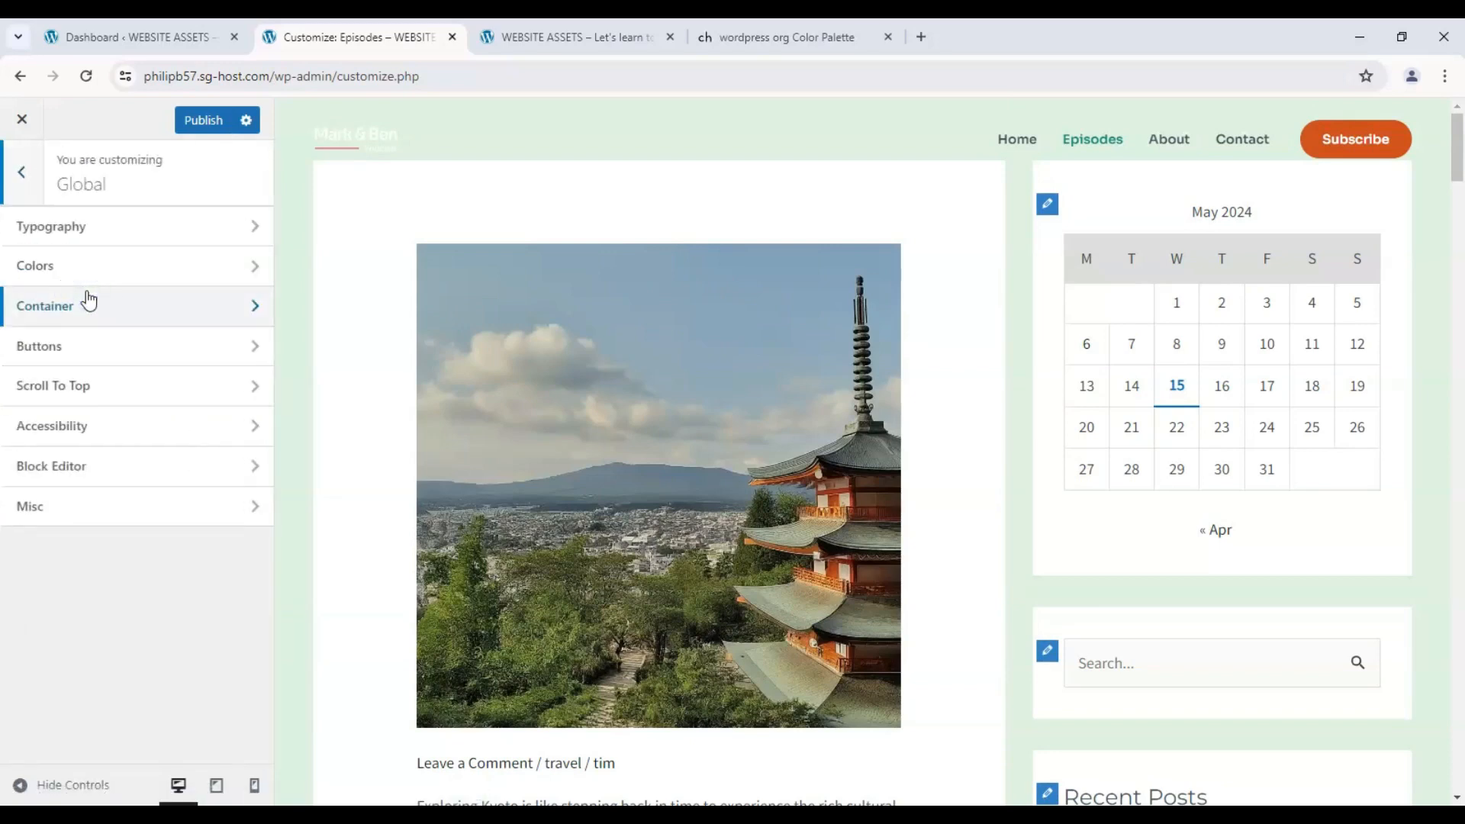
left_click(85, 304)
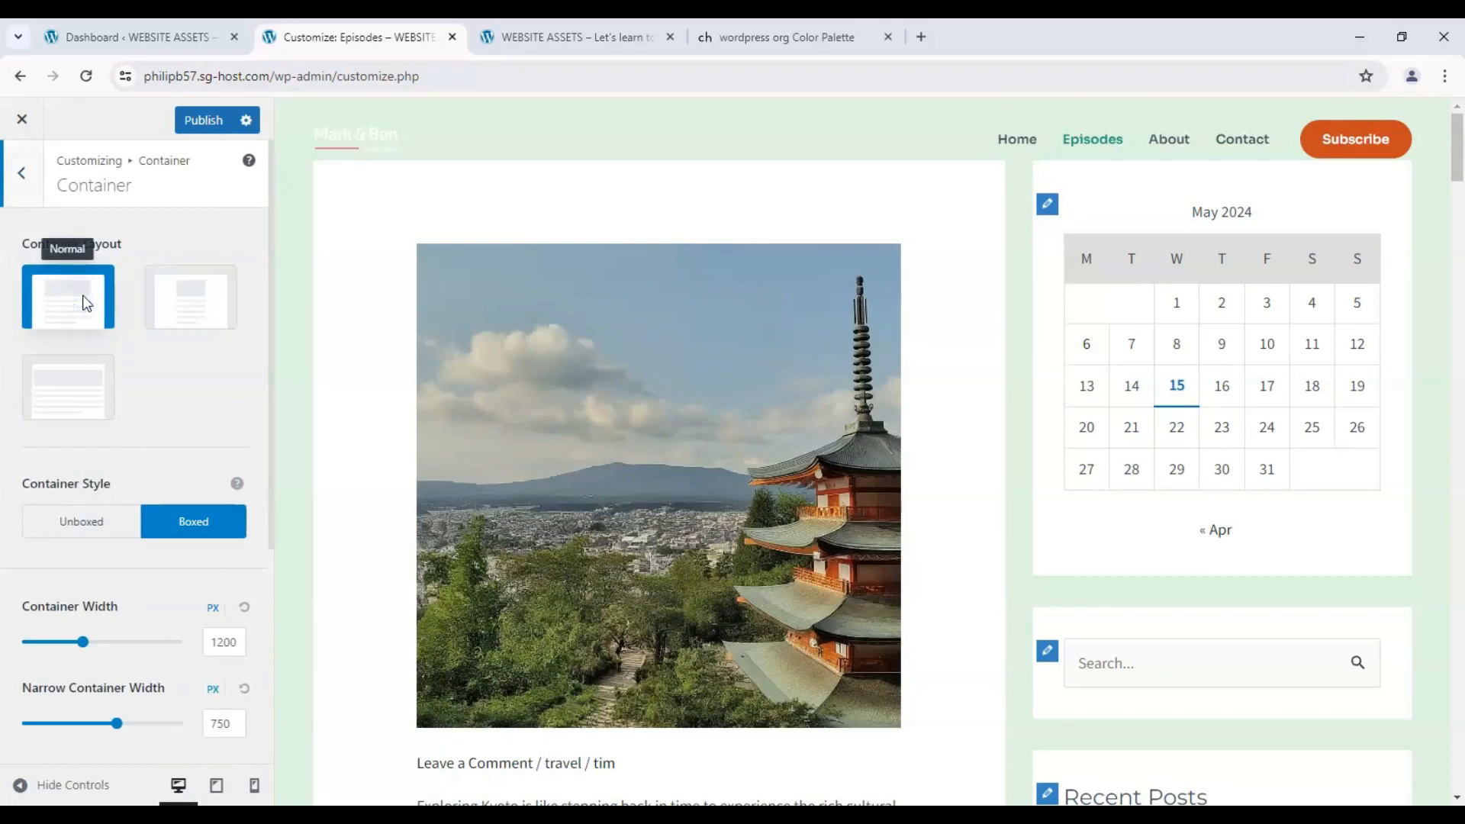
scroll(374, 320, "down", 5)
scroll(534, 275, "up", 5)
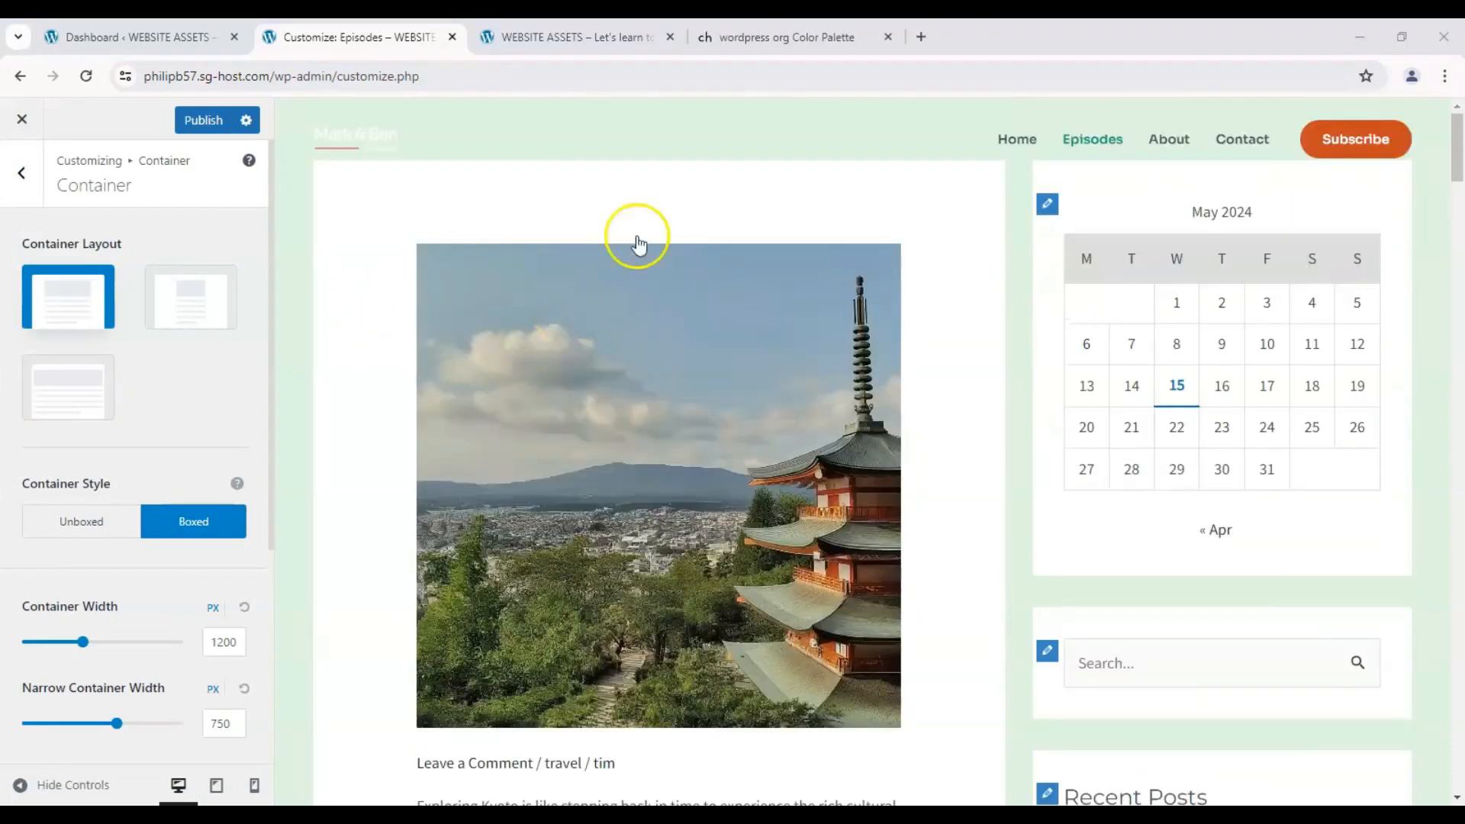
scroll(432, 277, "down", 8)
scroll(431, 277, "up", 8)
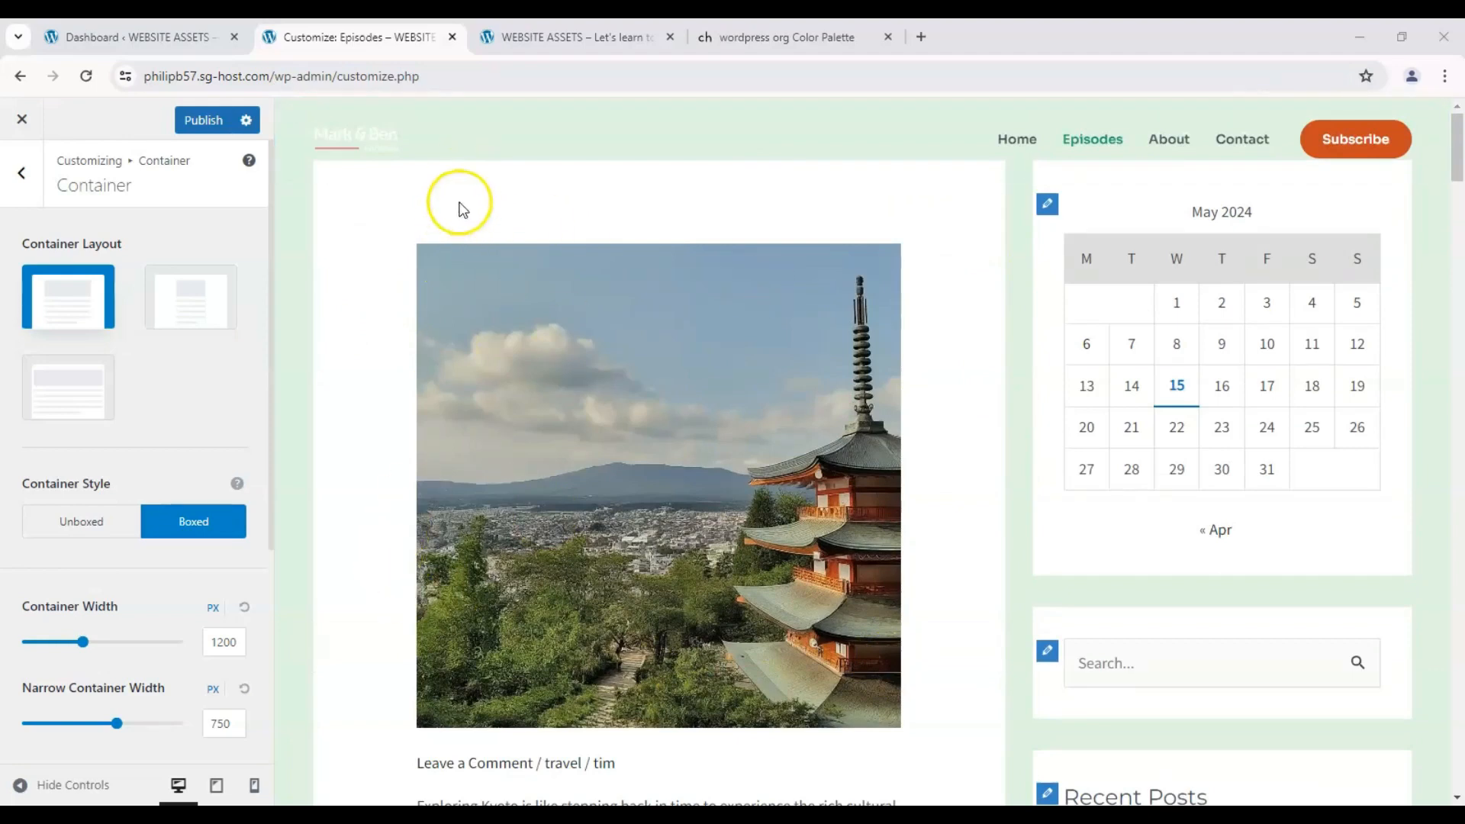
- Try the Narrow container layout and review the posts on the Episodes page
left_click(190, 324)
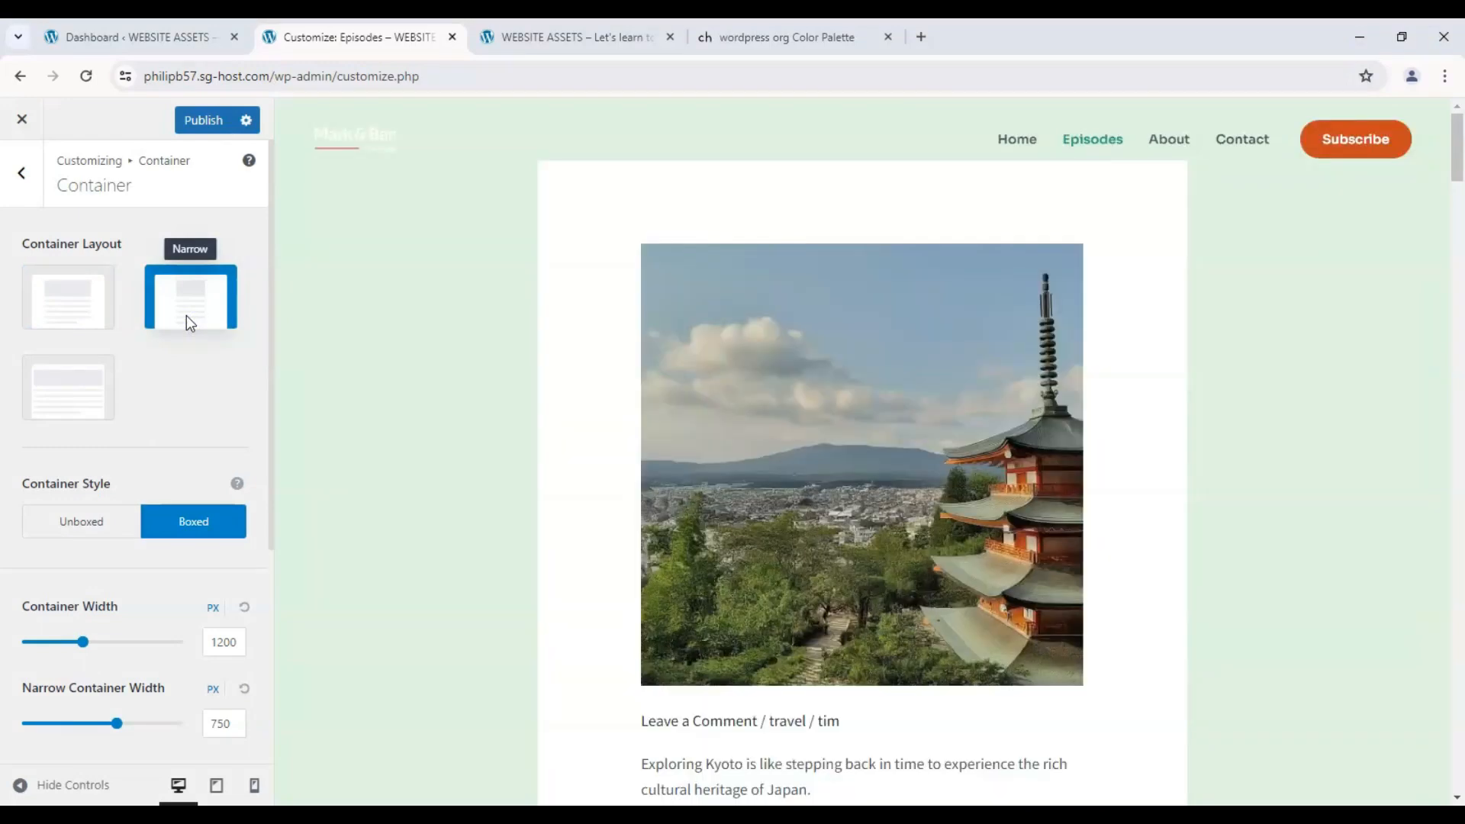
scroll(589, 349, "down", 5)
scroll(991, 364, "up", 5)
scroll(1297, 352, "down", 5)
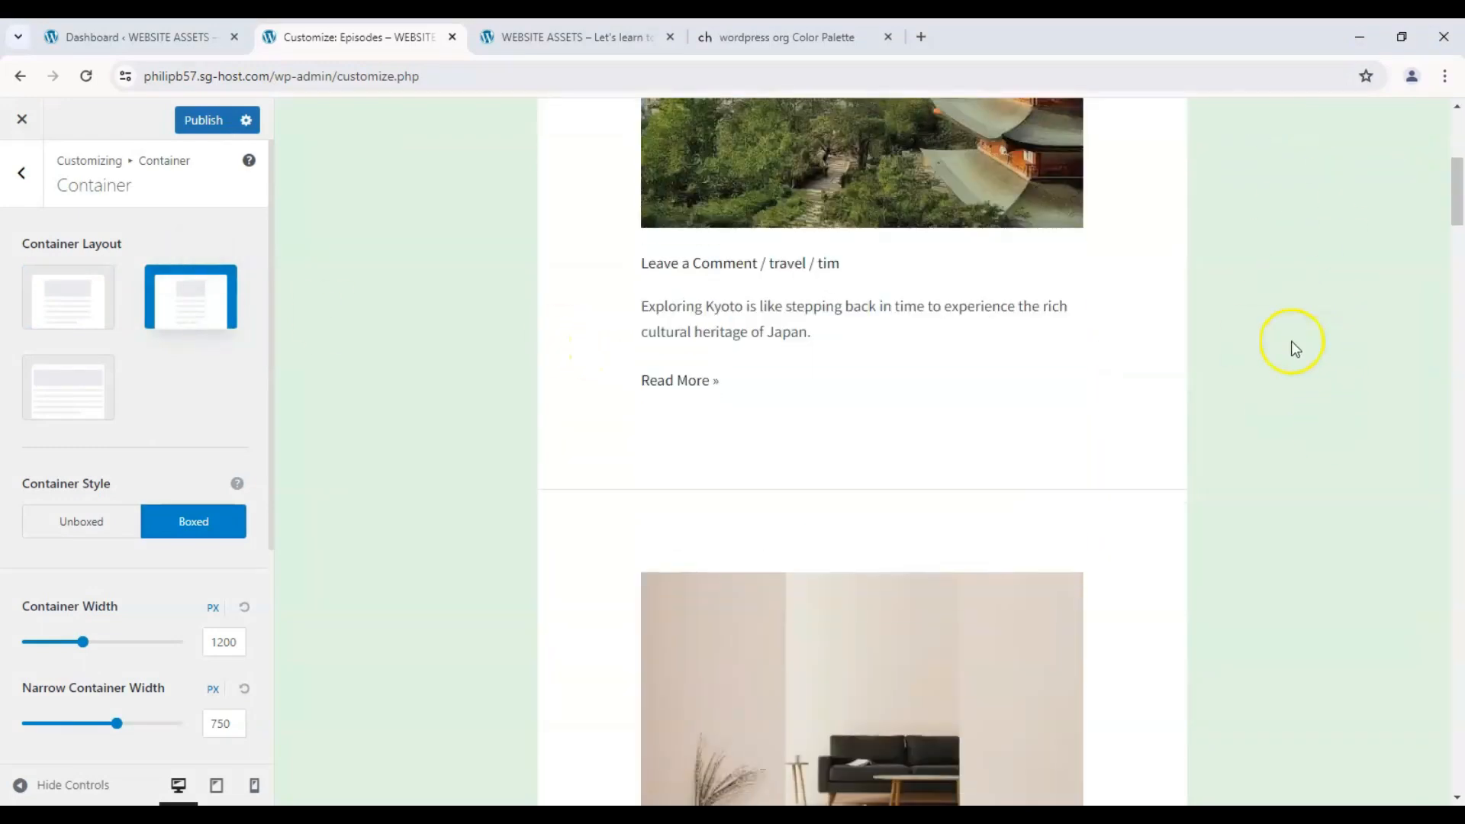
scroll(950, 290, "up", 5)
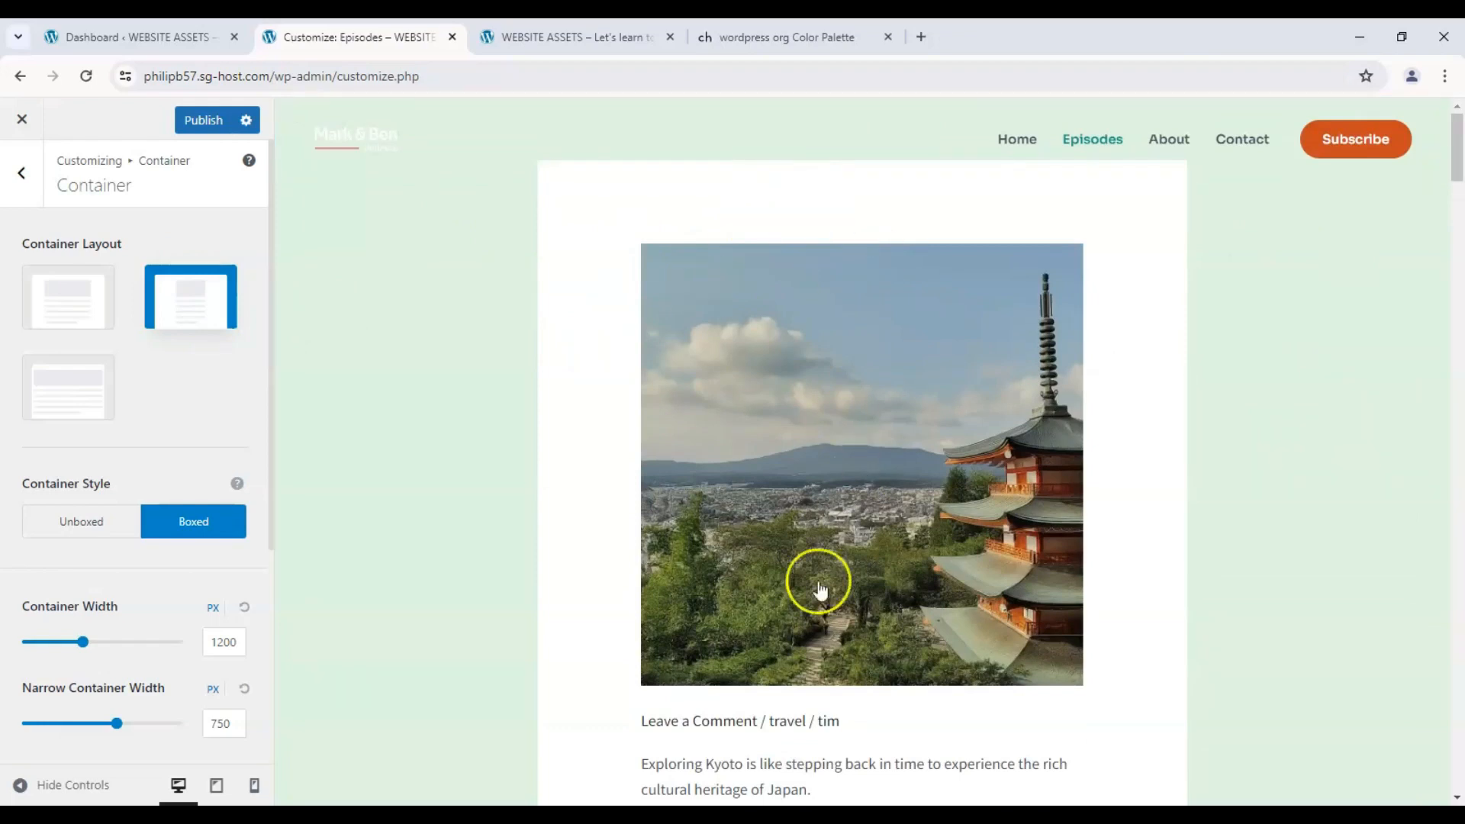
scroll(814, 582, "down", 5)
scroll(915, 572, "down", 20)
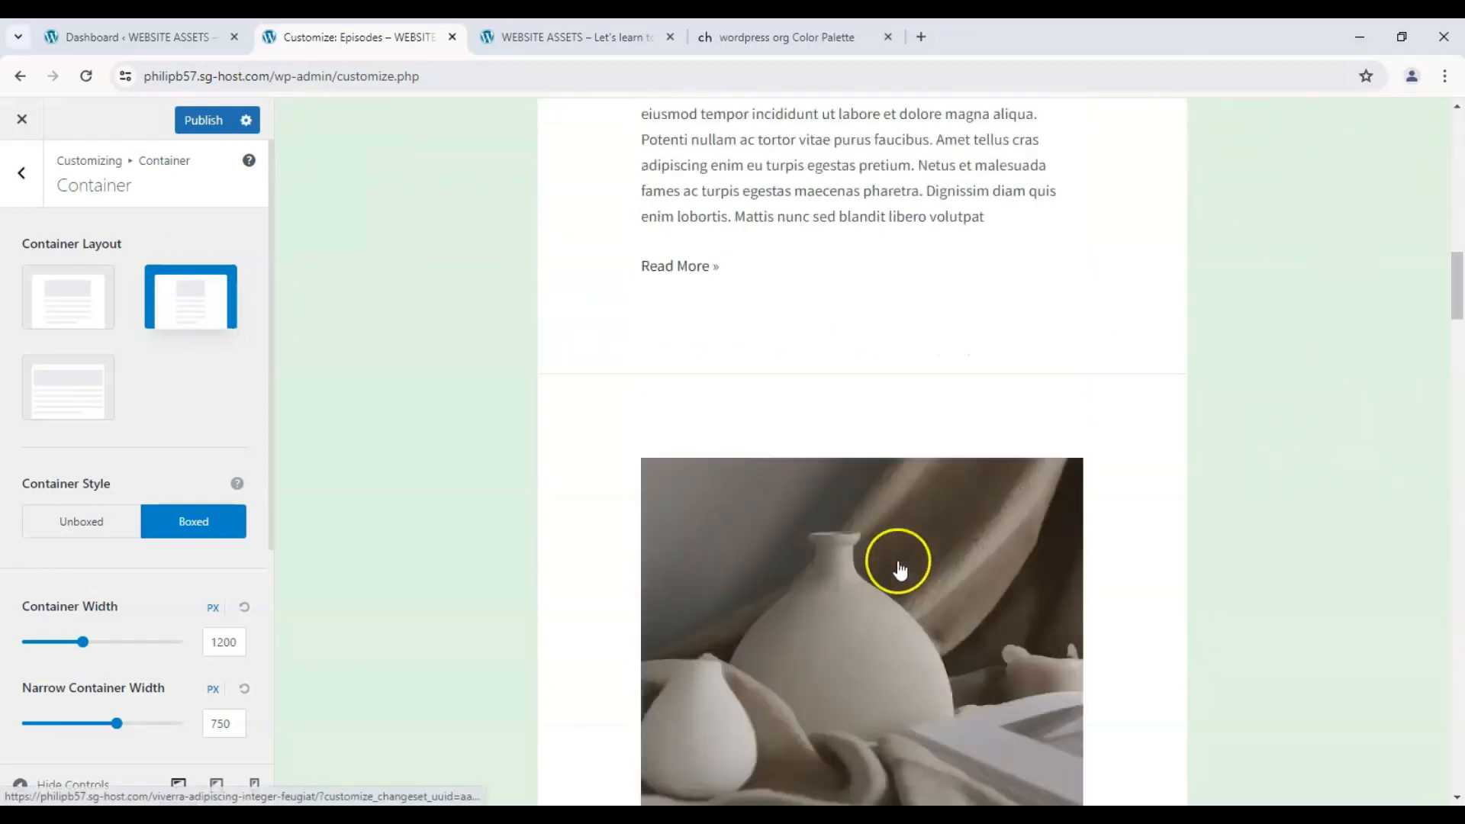
scroll(893, 556, "up", 10)
scroll(877, 546, "up", 10)
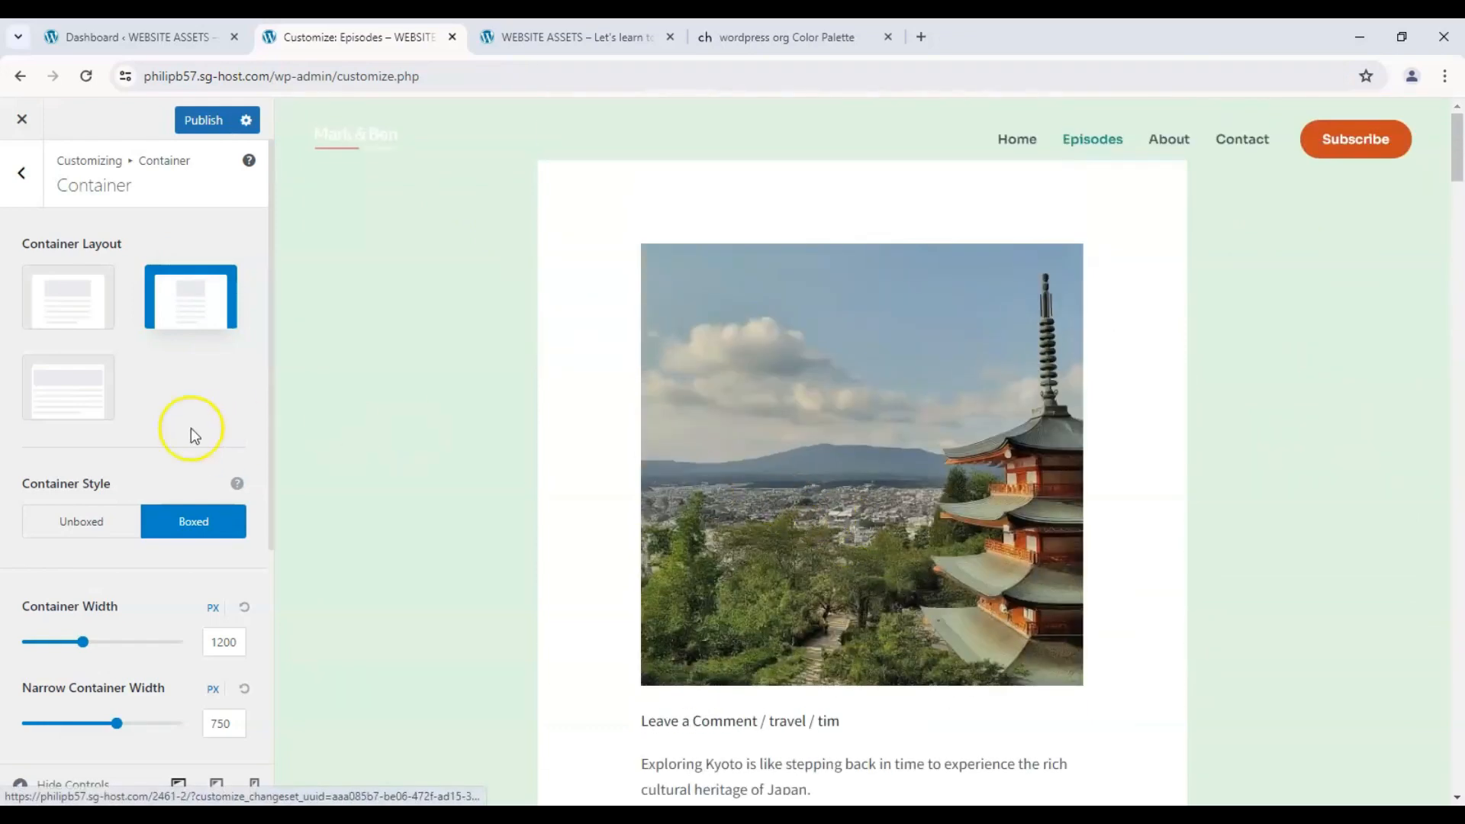
- Try the full-width container layout and review the posts and sidebar on the Episodes page
left_click(81, 402)
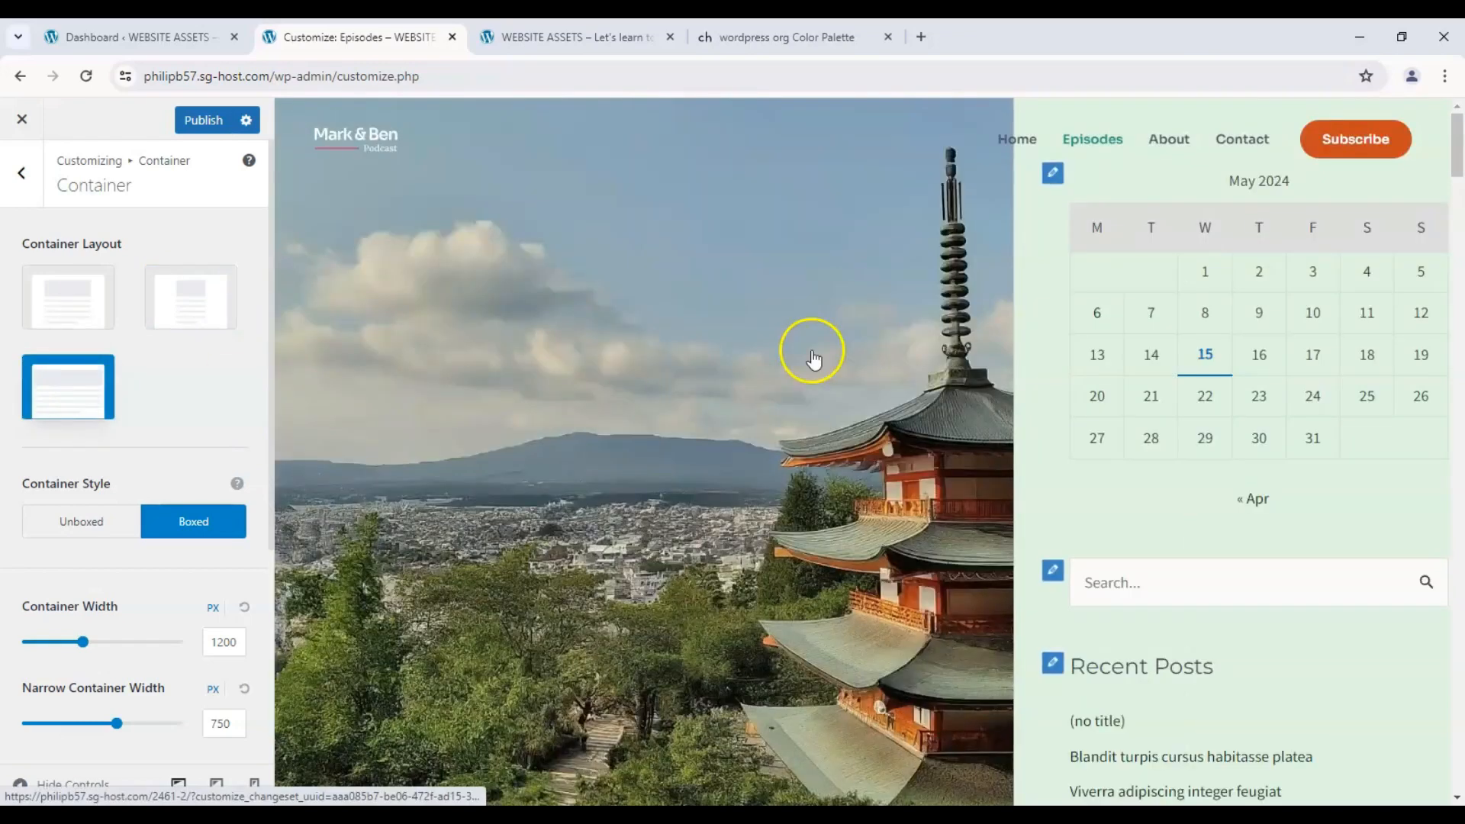
scroll(801, 345, "down", 8)
scroll(795, 337, "up", 6)
scroll(580, 252, "up", 3)
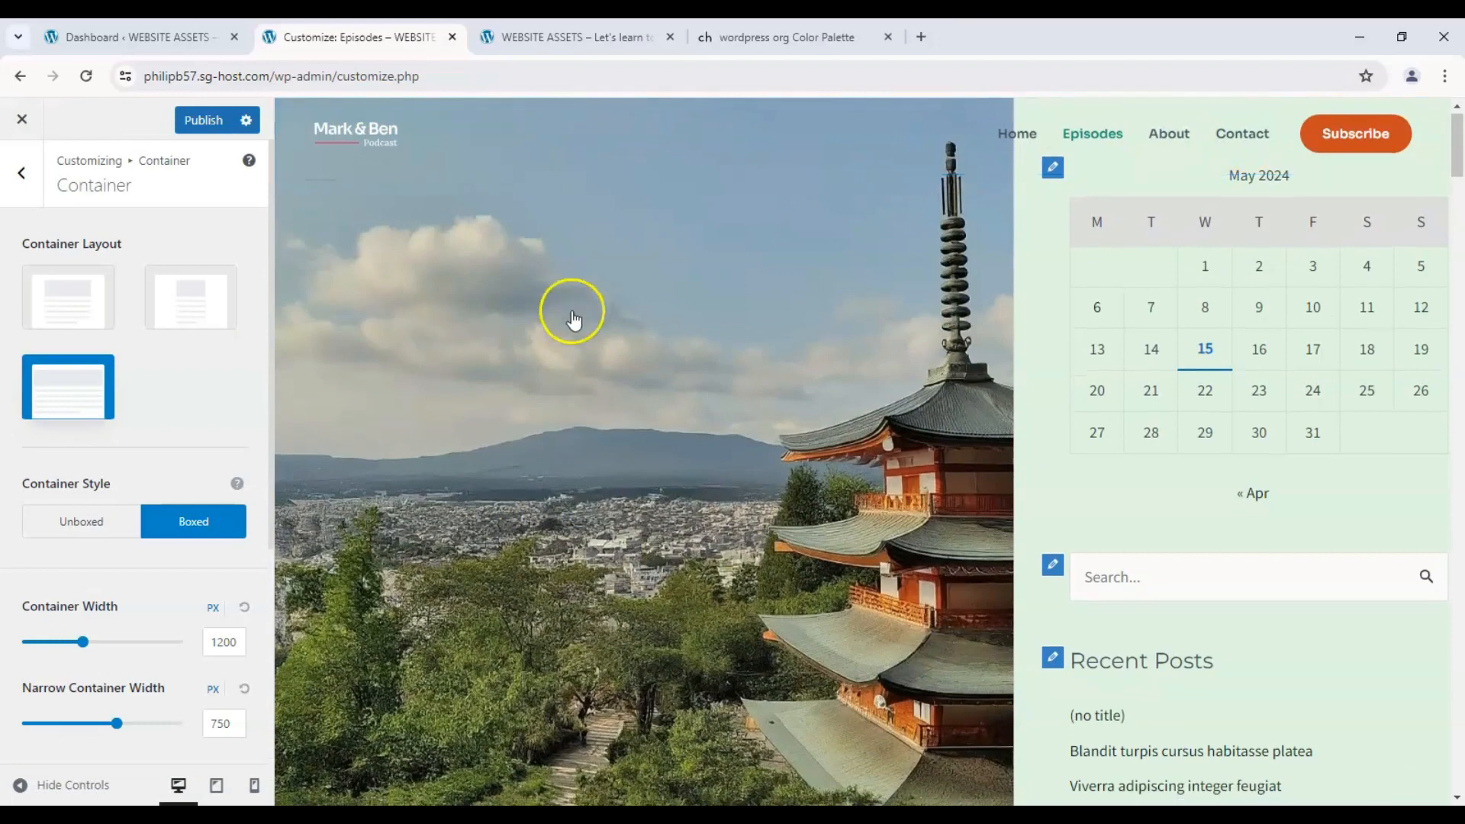
scroll(611, 313, "down", 3)
scroll(495, 351, "down", 3)
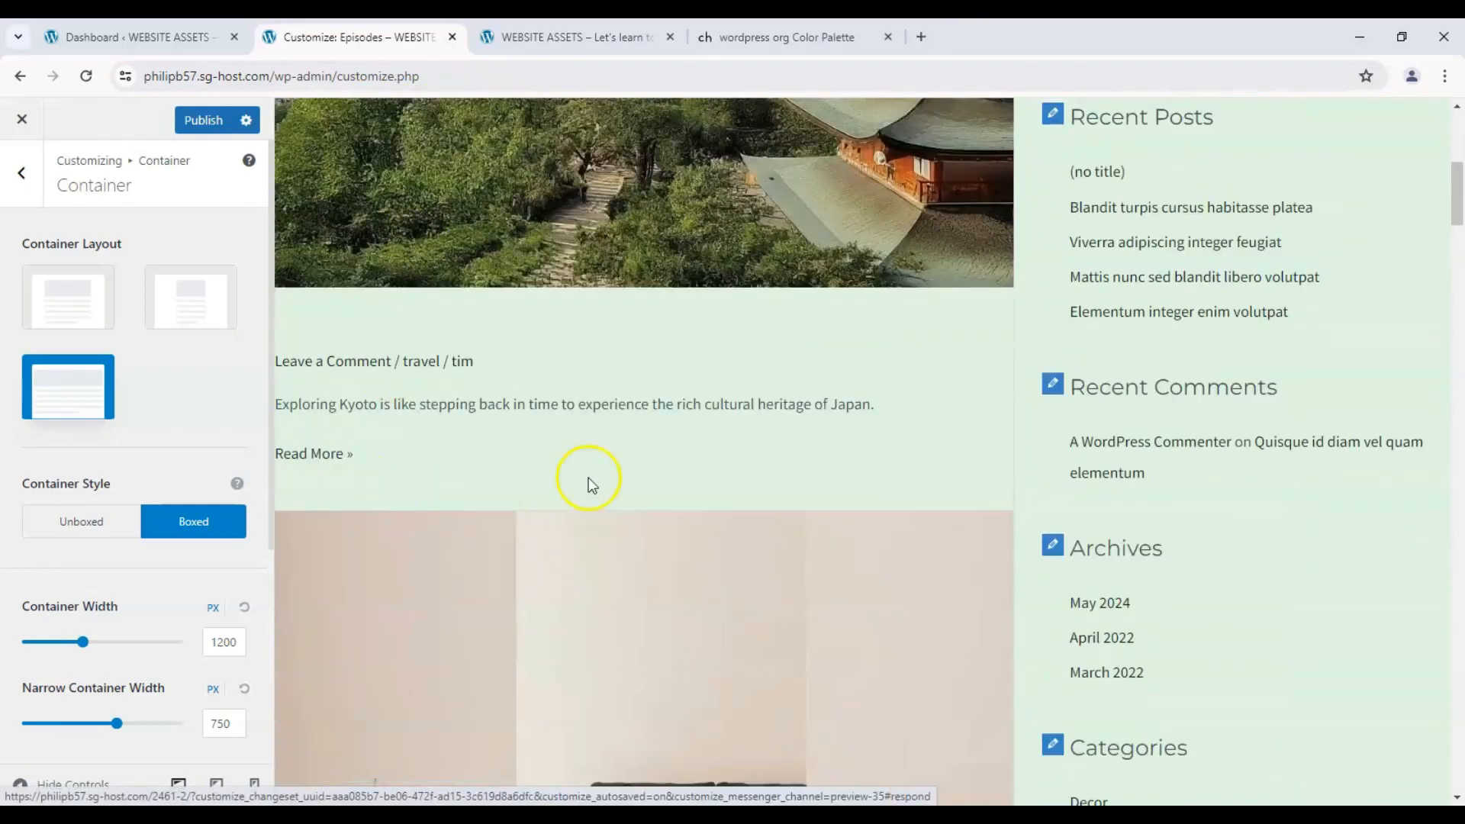
scroll(1068, 412, "up", 5)
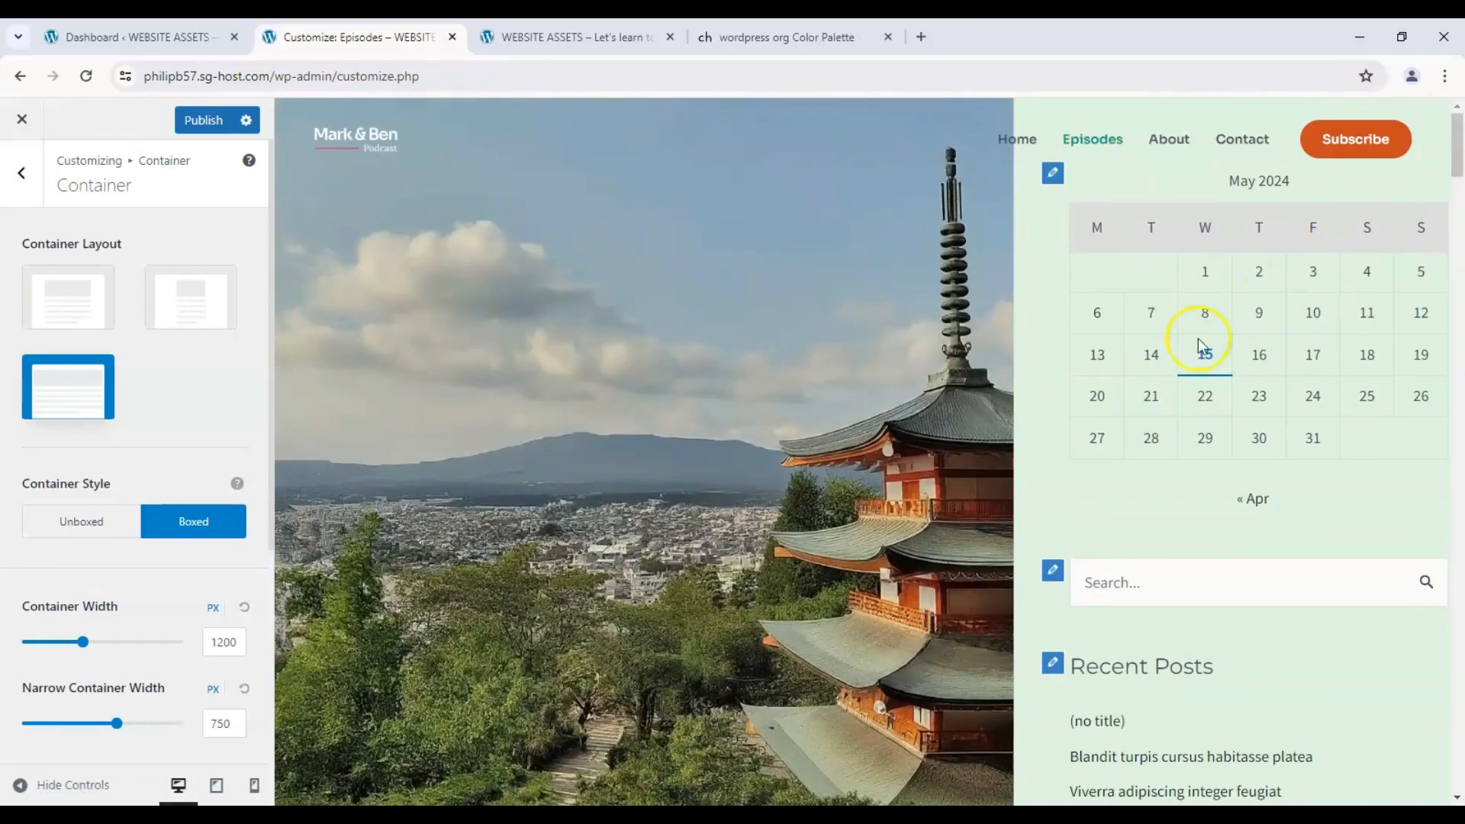
scroll(1198, 338, "down", 6)
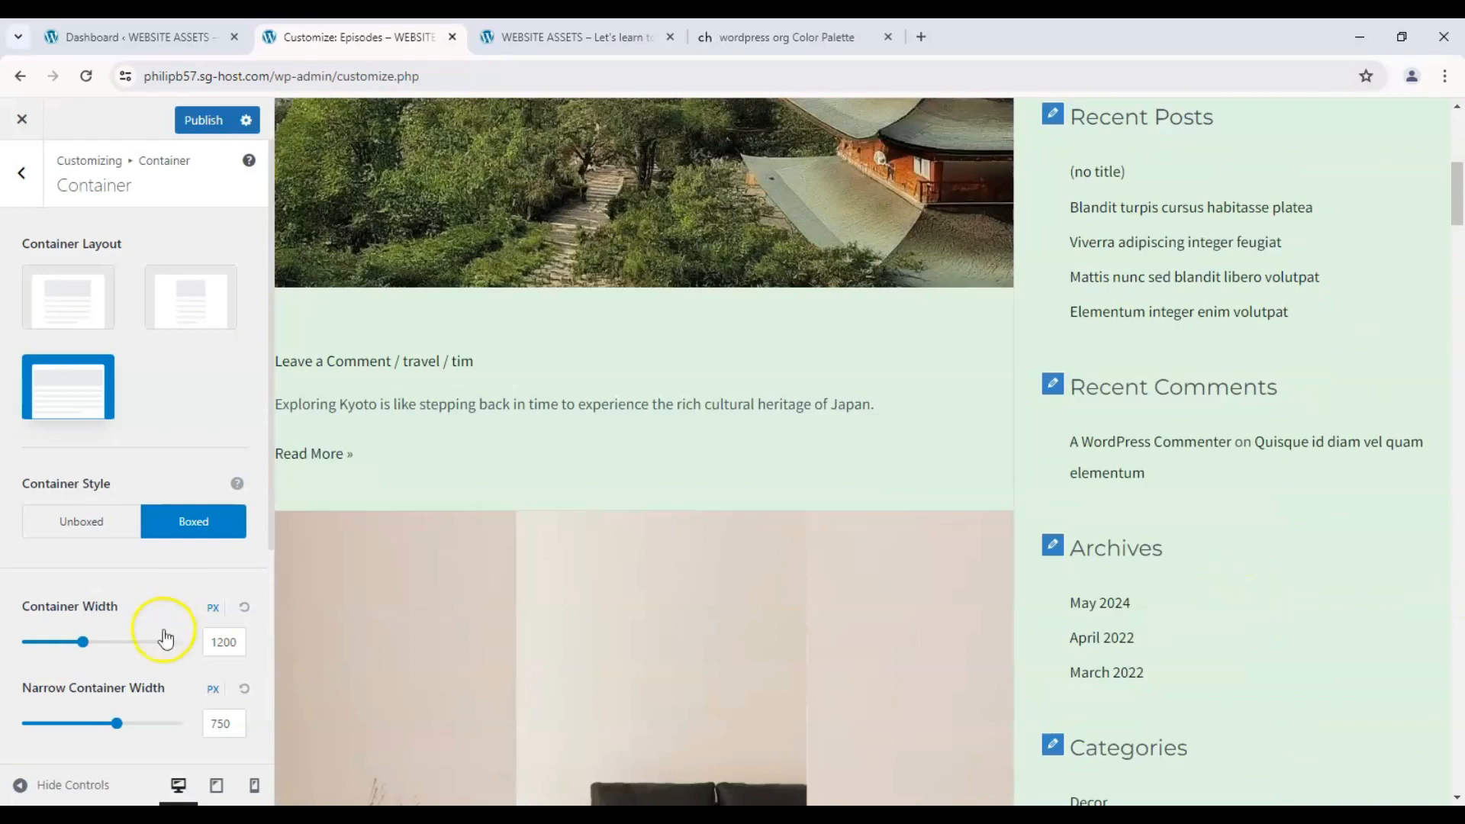
- Try a container width of 1560 px with the full-width layout
scroll(114, 610, "down", 2)
left_click_drag(88, 472, 133, 463)
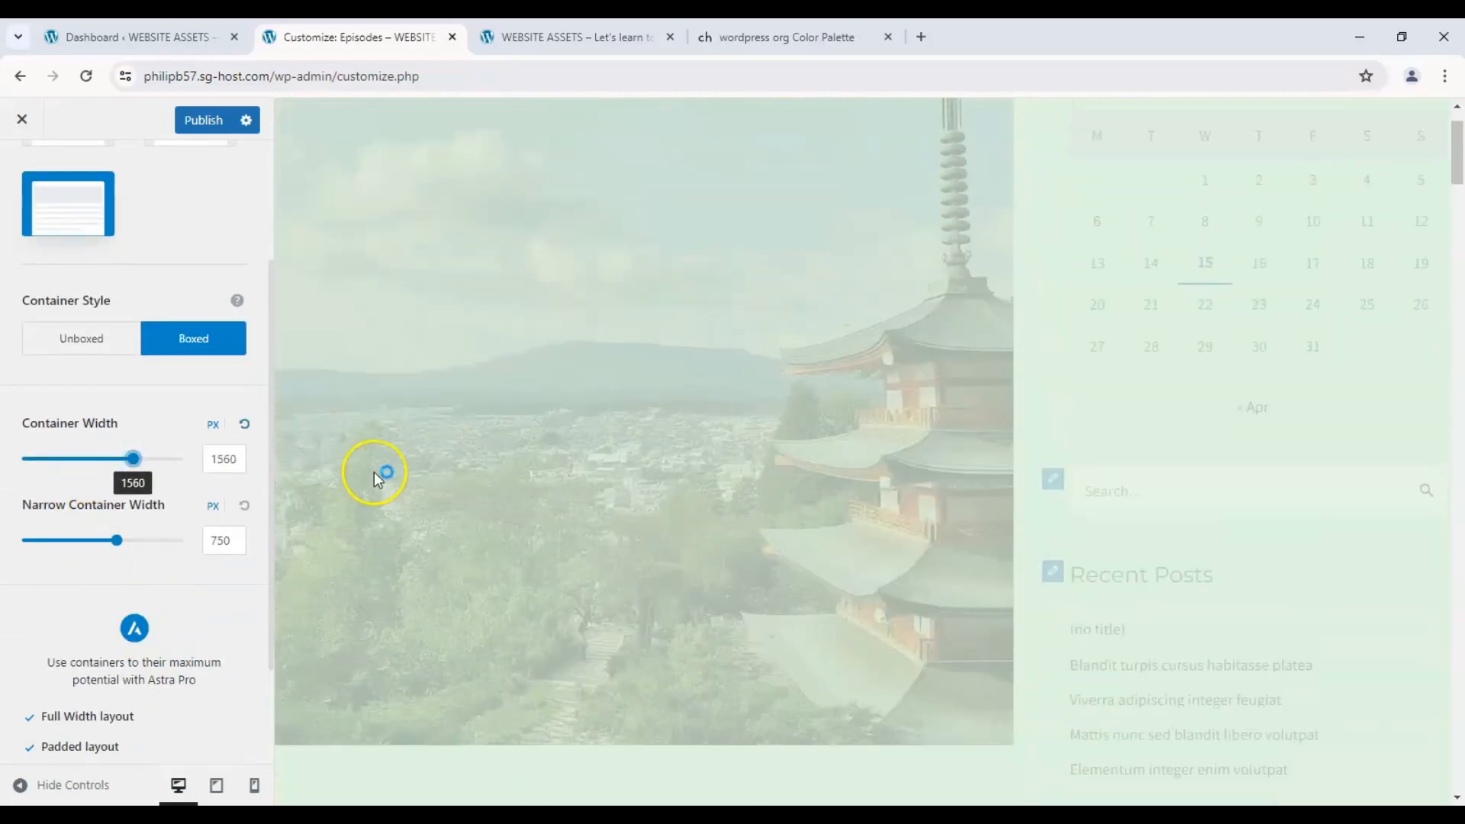
scroll(373, 475, "down", 6)
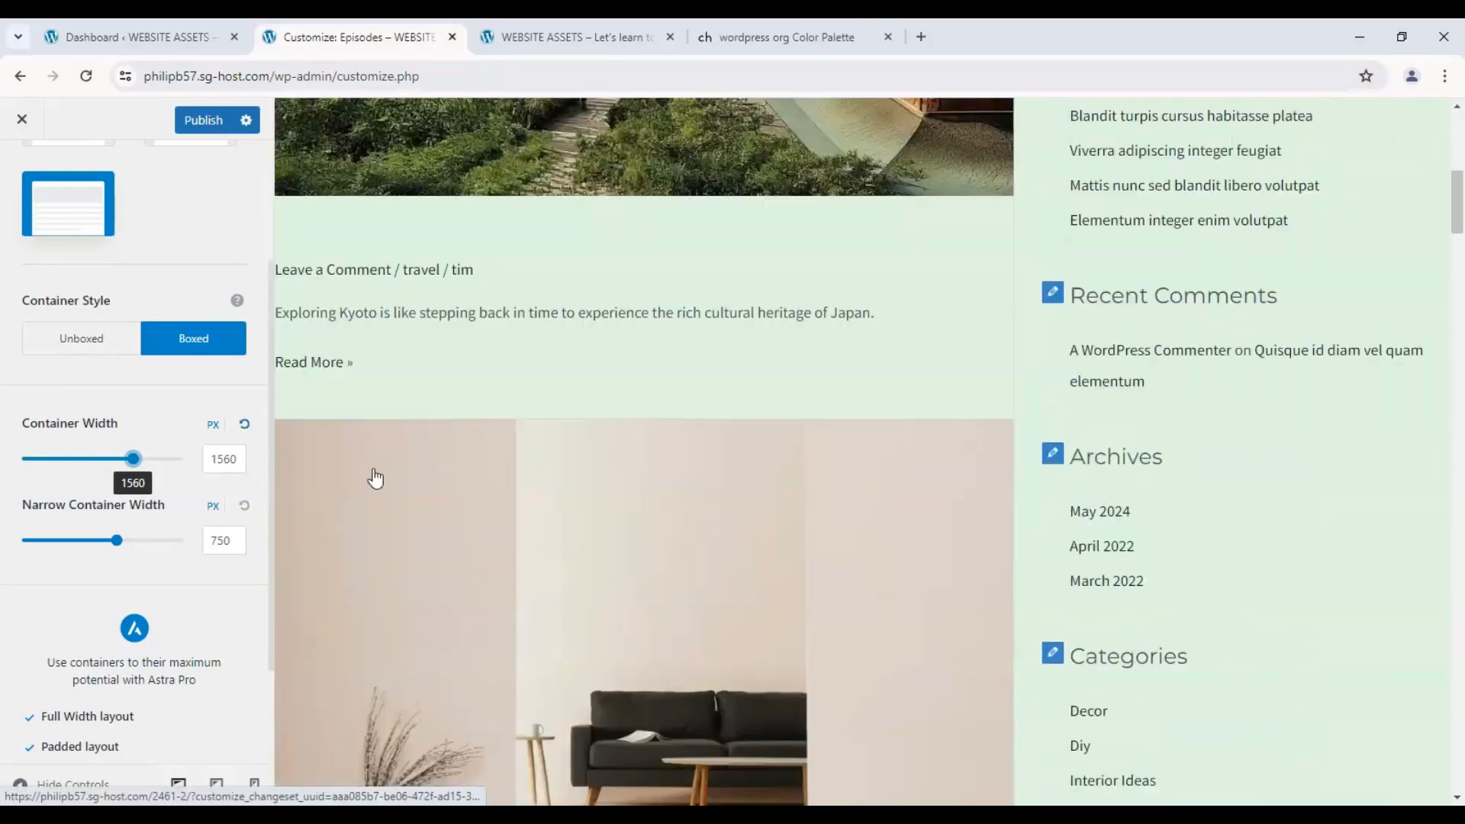
- Switch the container layout back to Normal and set the container width to 934 px after trying 1783 px
scroll(124, 320, "up", 3)
left_click(68, 299)
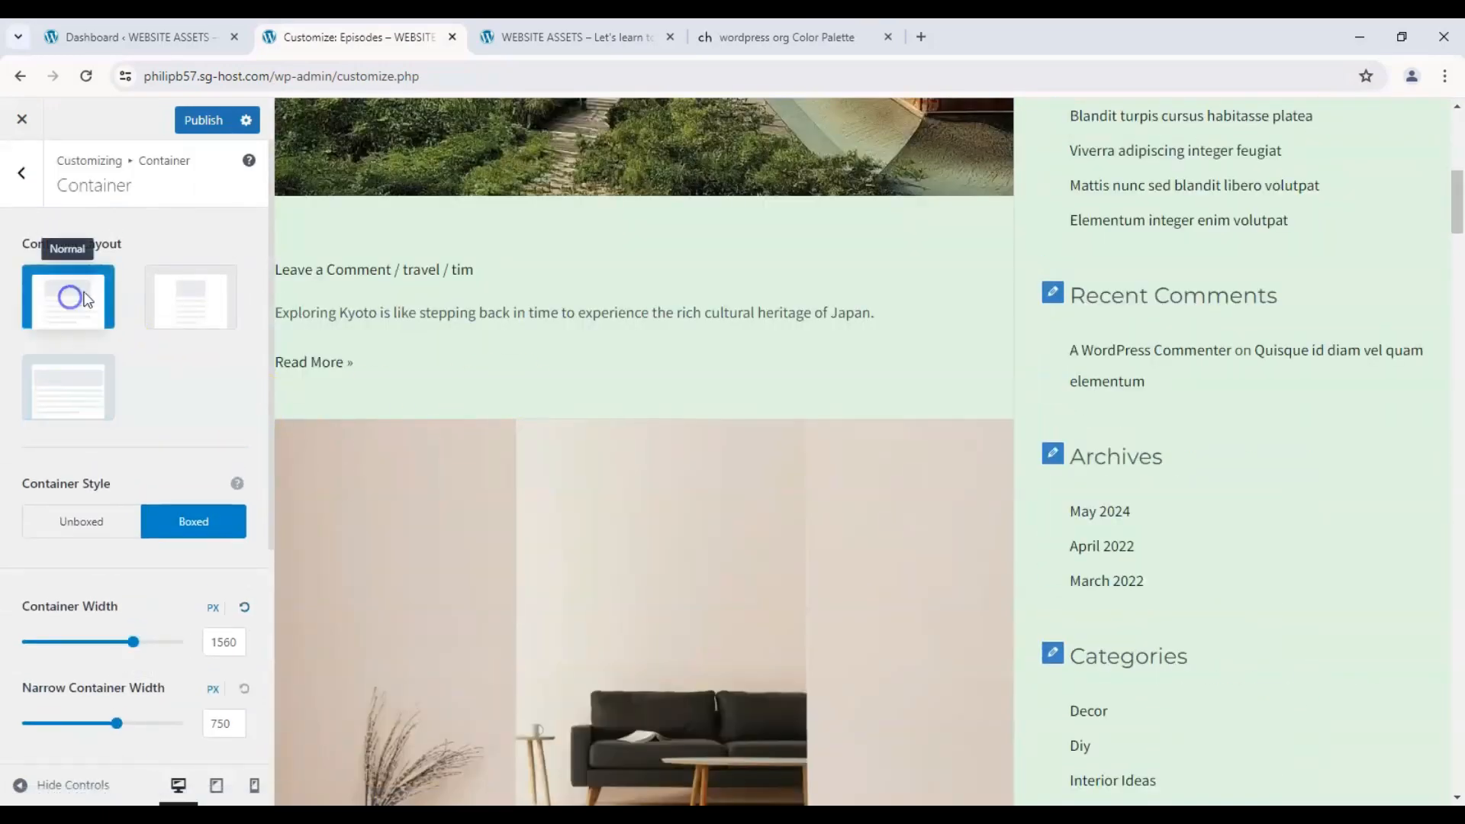
scroll(347, 381, "up", 5)
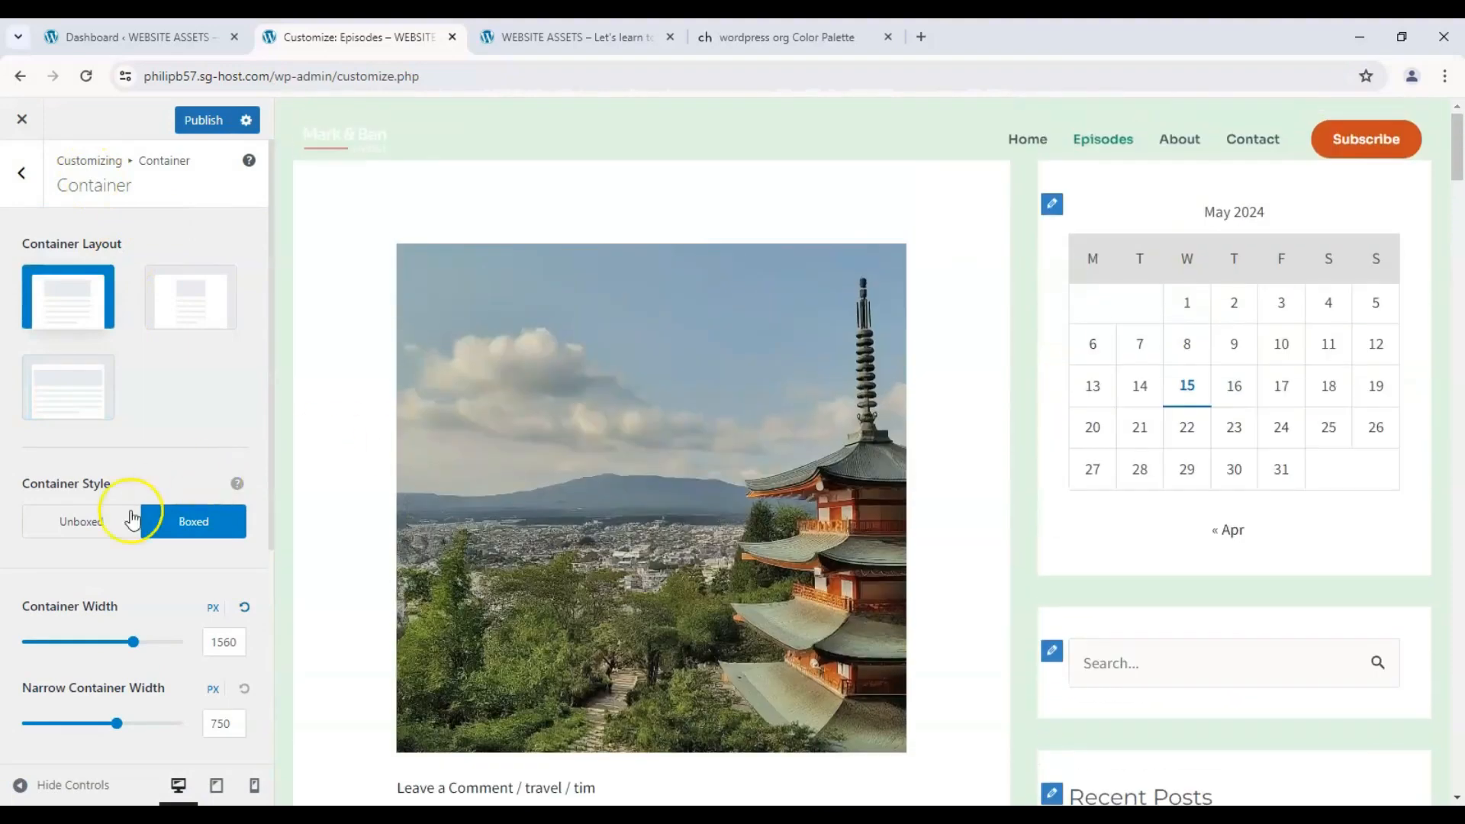
left_click_drag(134, 642, 164, 643)
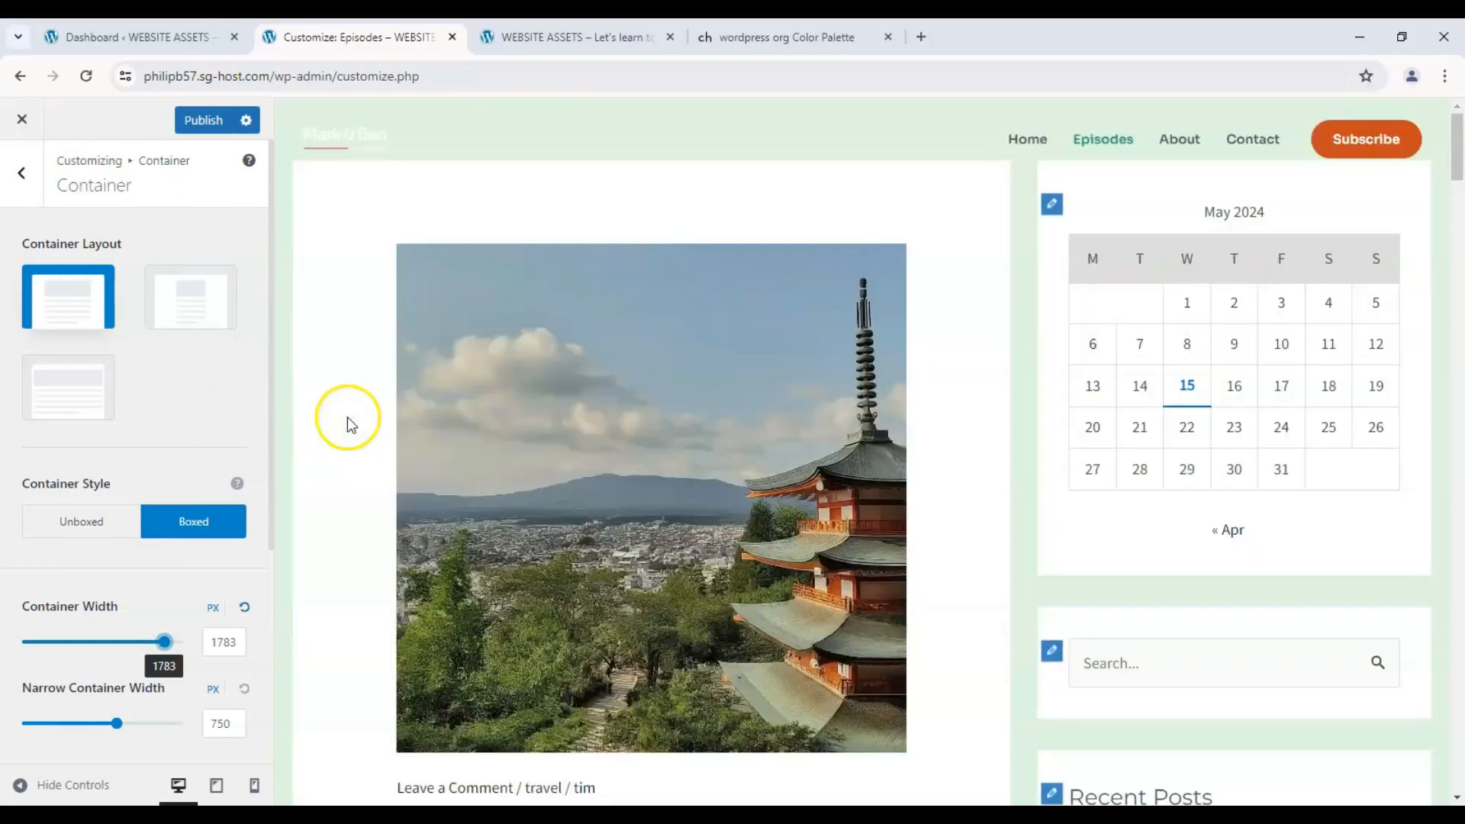
left_click_drag(164, 642, 47, 645)
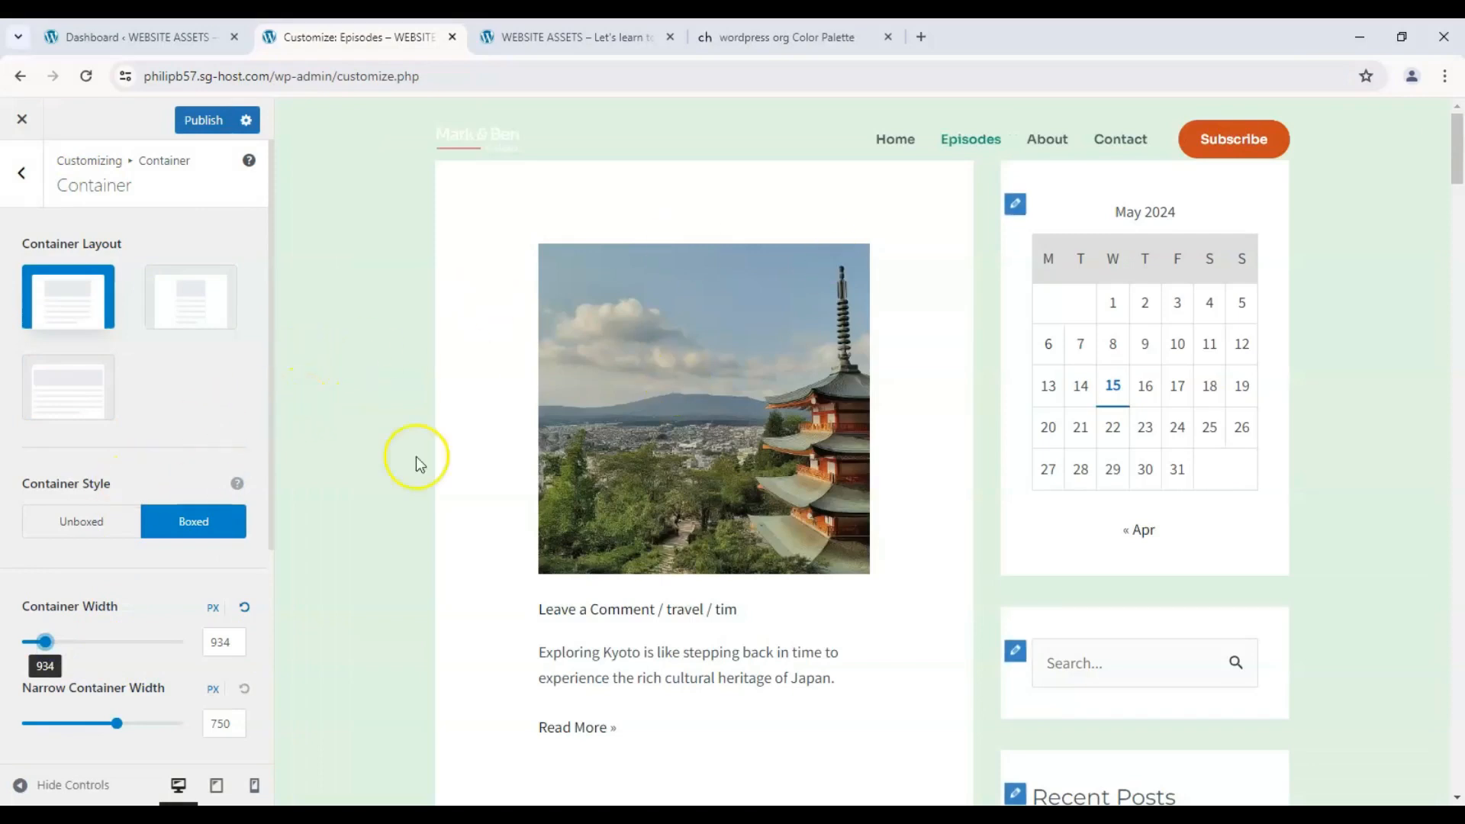
- Try the Unboxed container style, restore Boxed, and return to the Global settings
left_click(70, 526)
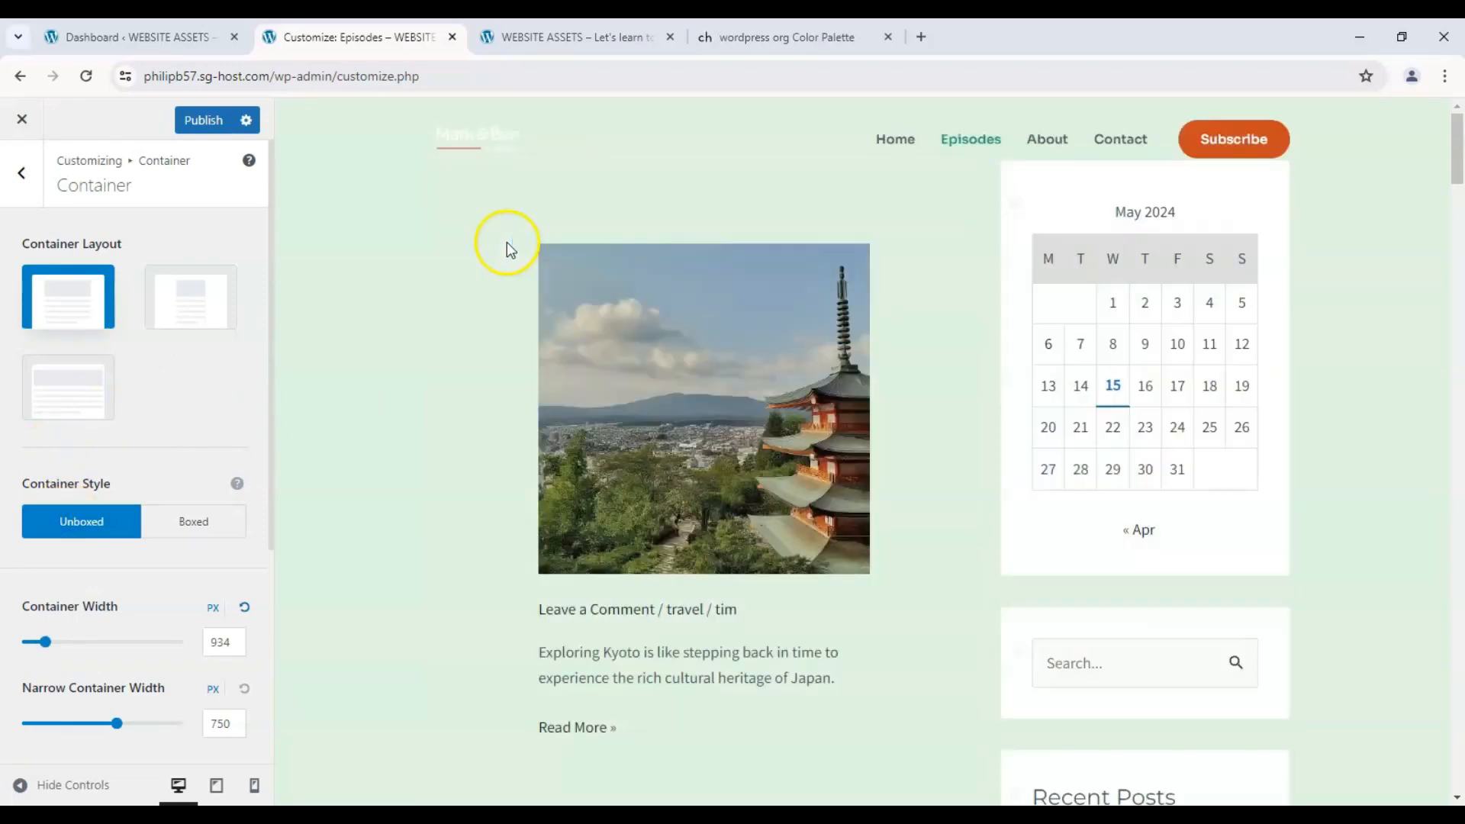
left_click(172, 536)
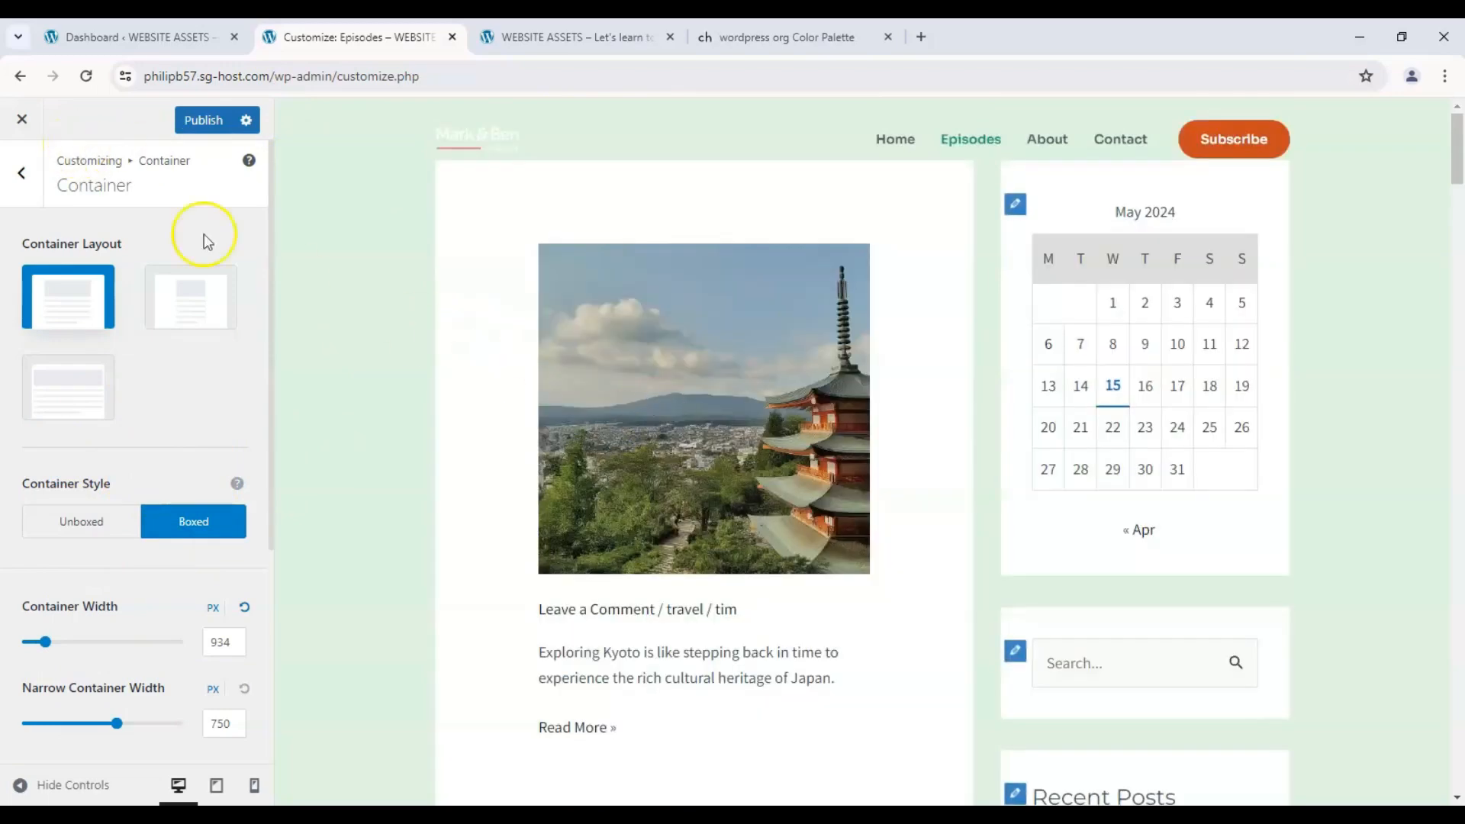
left_click(21, 173)
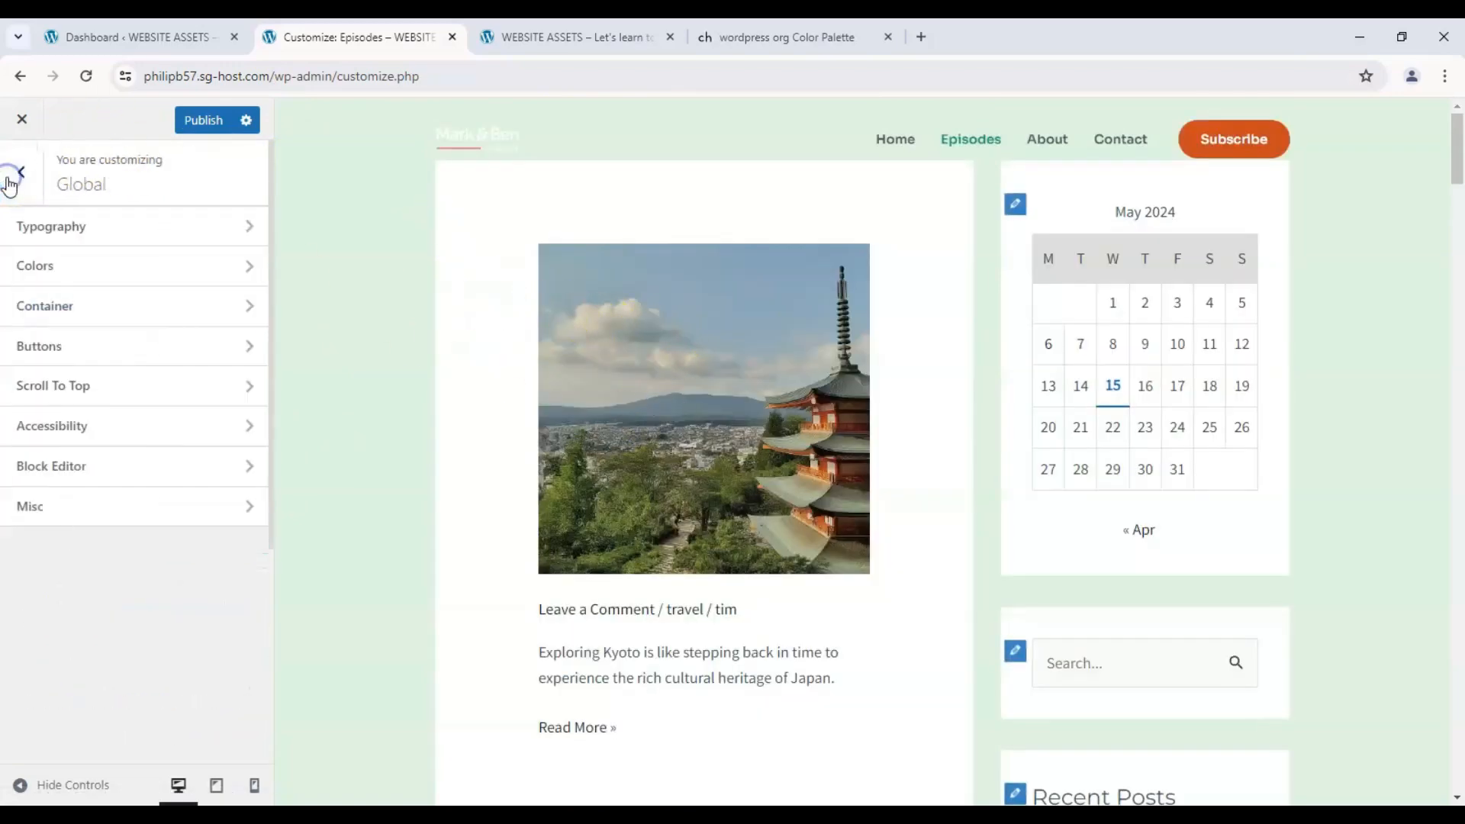
- Open the Blog / Archive settings and bring up the Blog Layout options for the Episodes page
left_click(21, 174)
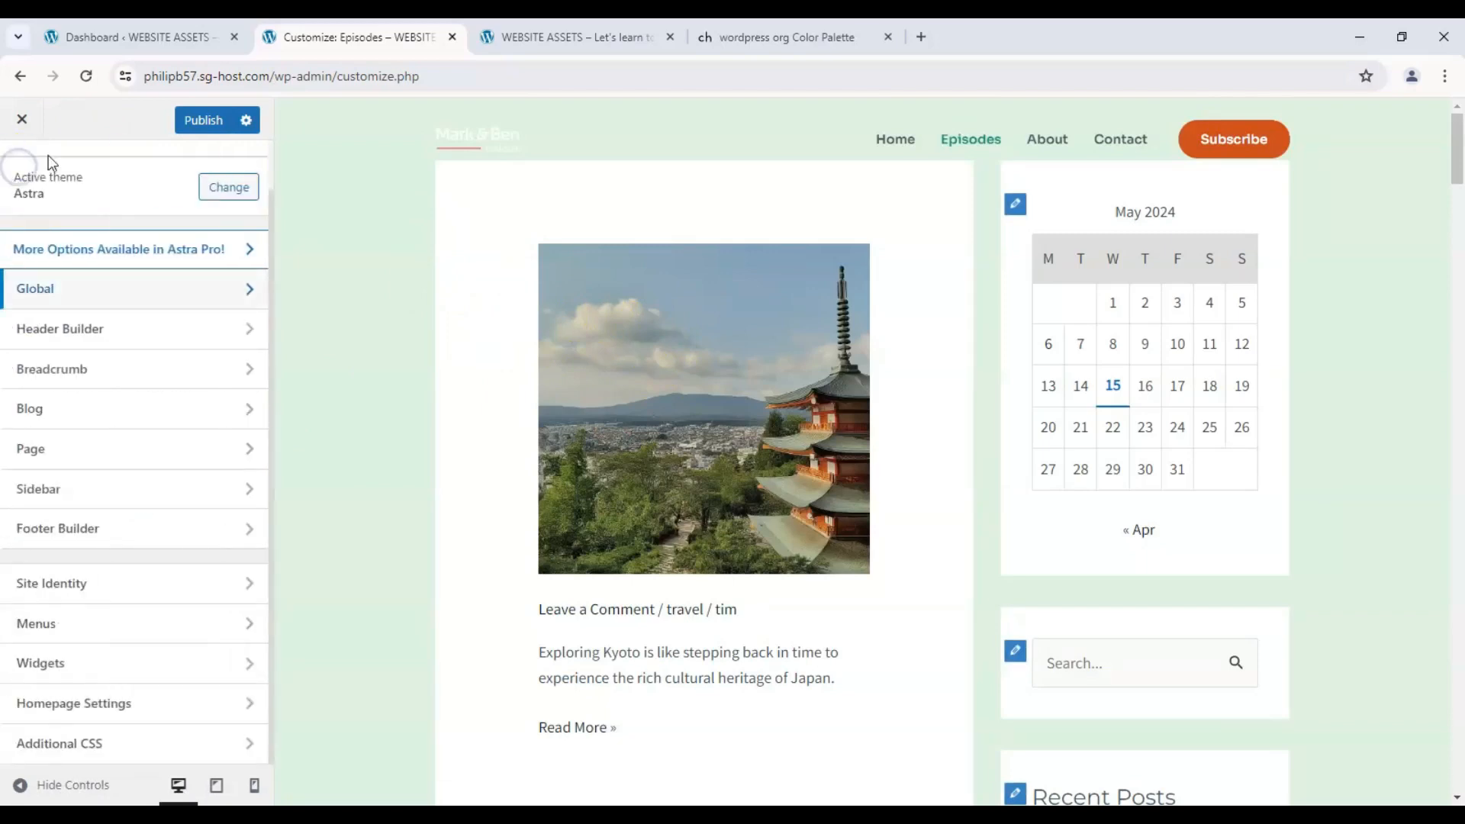
left_click(170, 406)
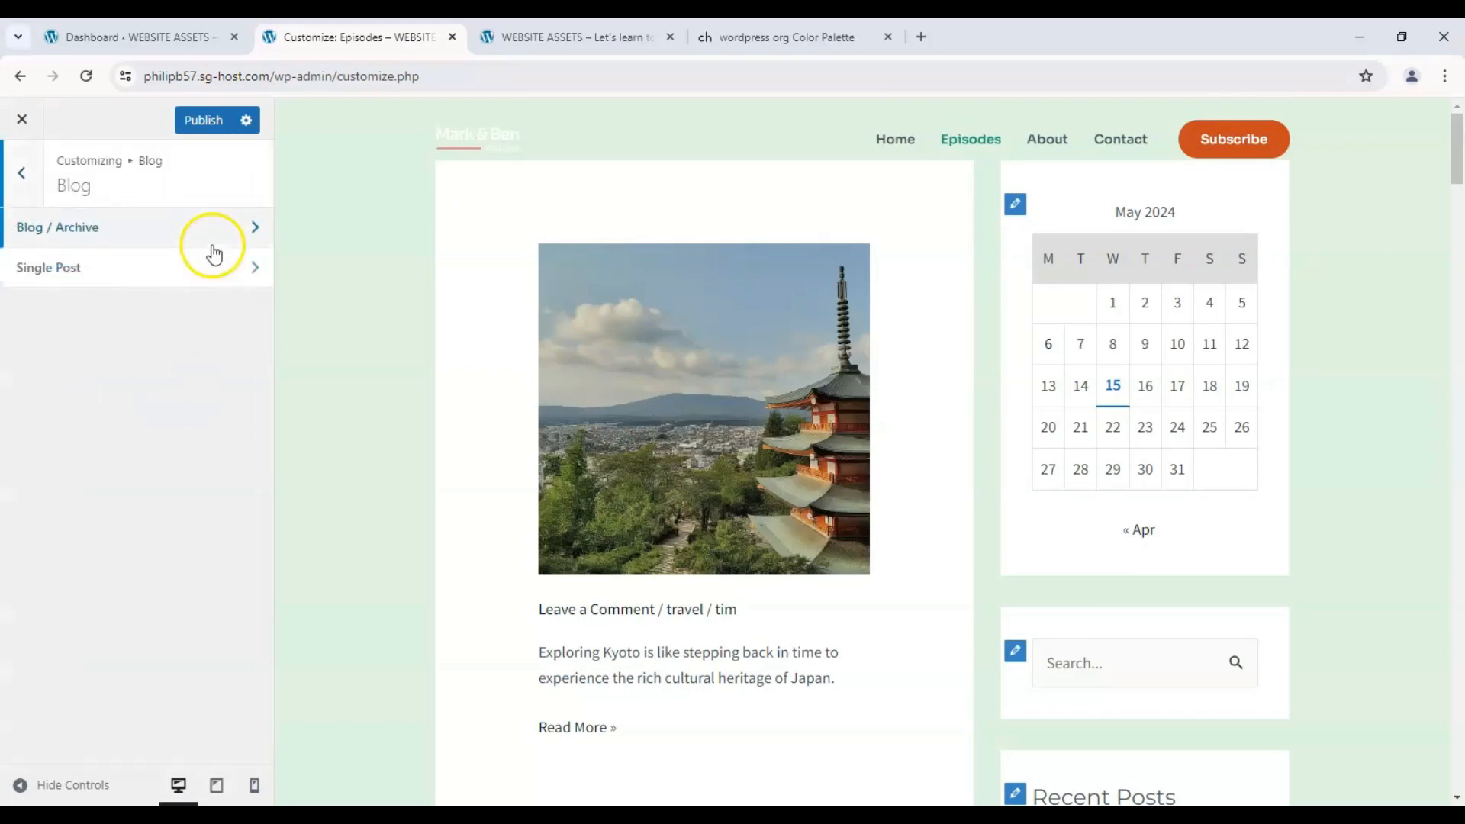
left_click(240, 248)
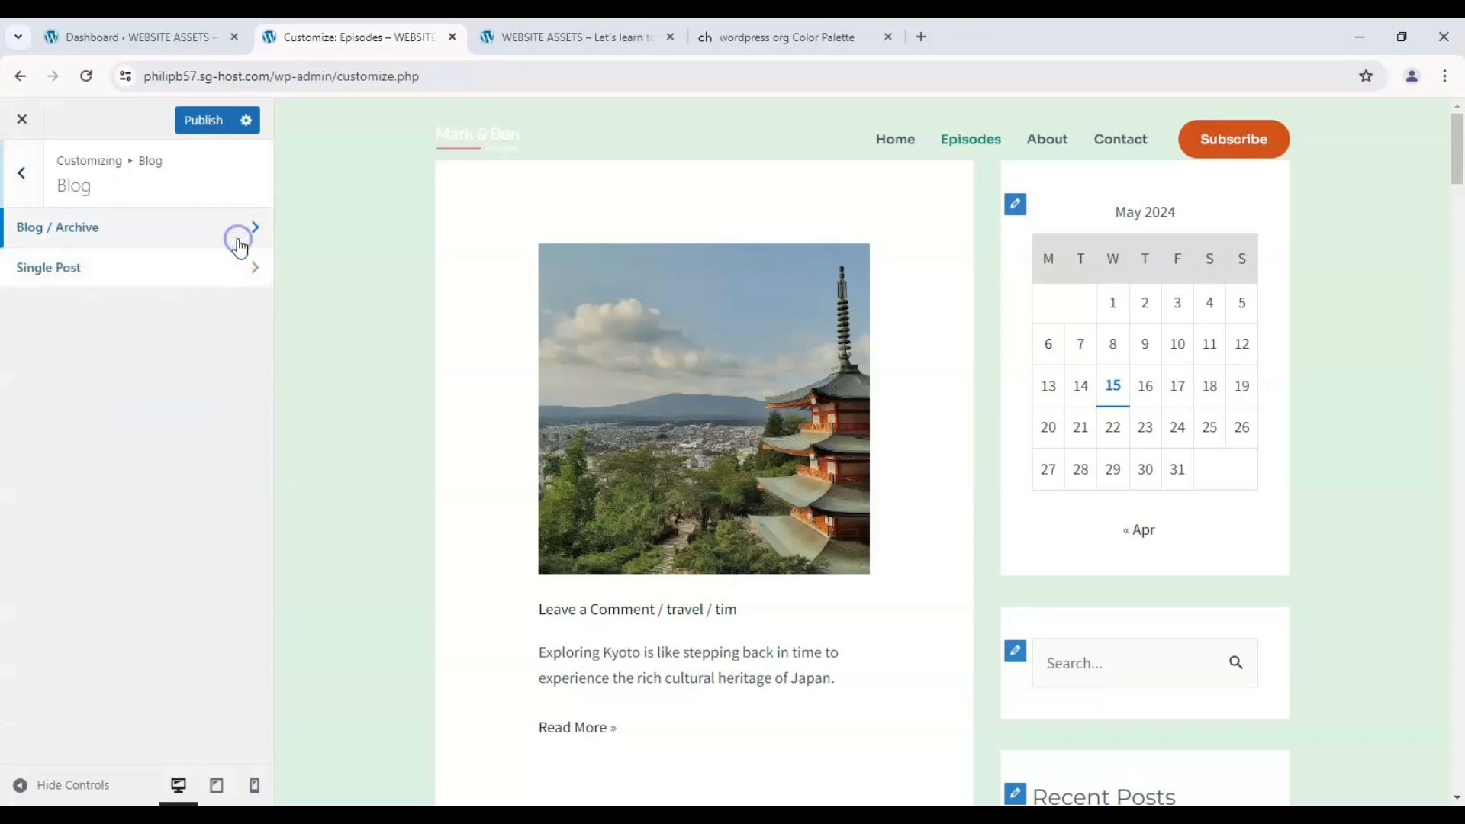
scroll(680, 324, "down", 6)
scroll(557, 336, "up", 6)
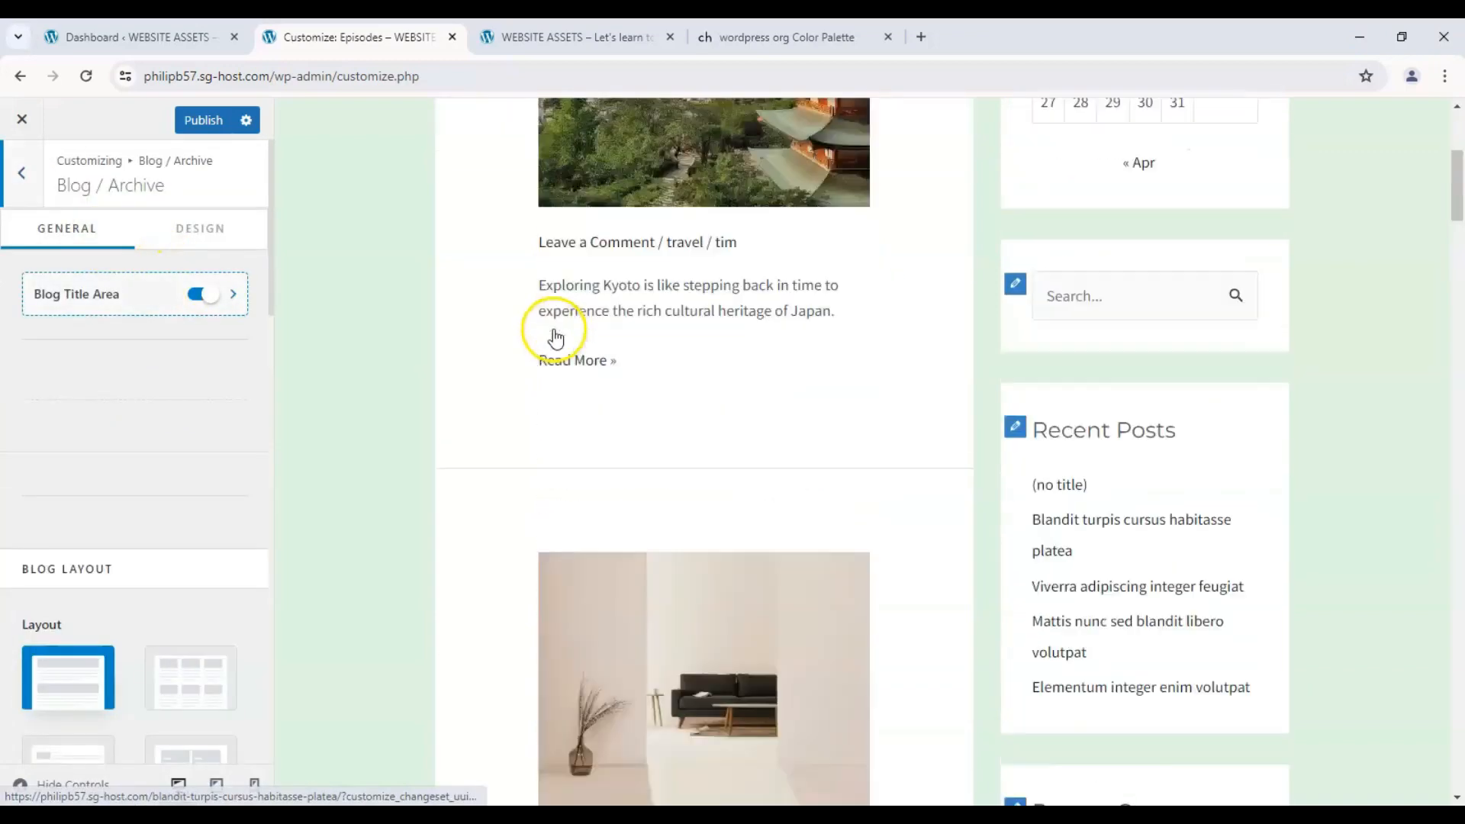
left_click_drag(275, 267, 264, 374)
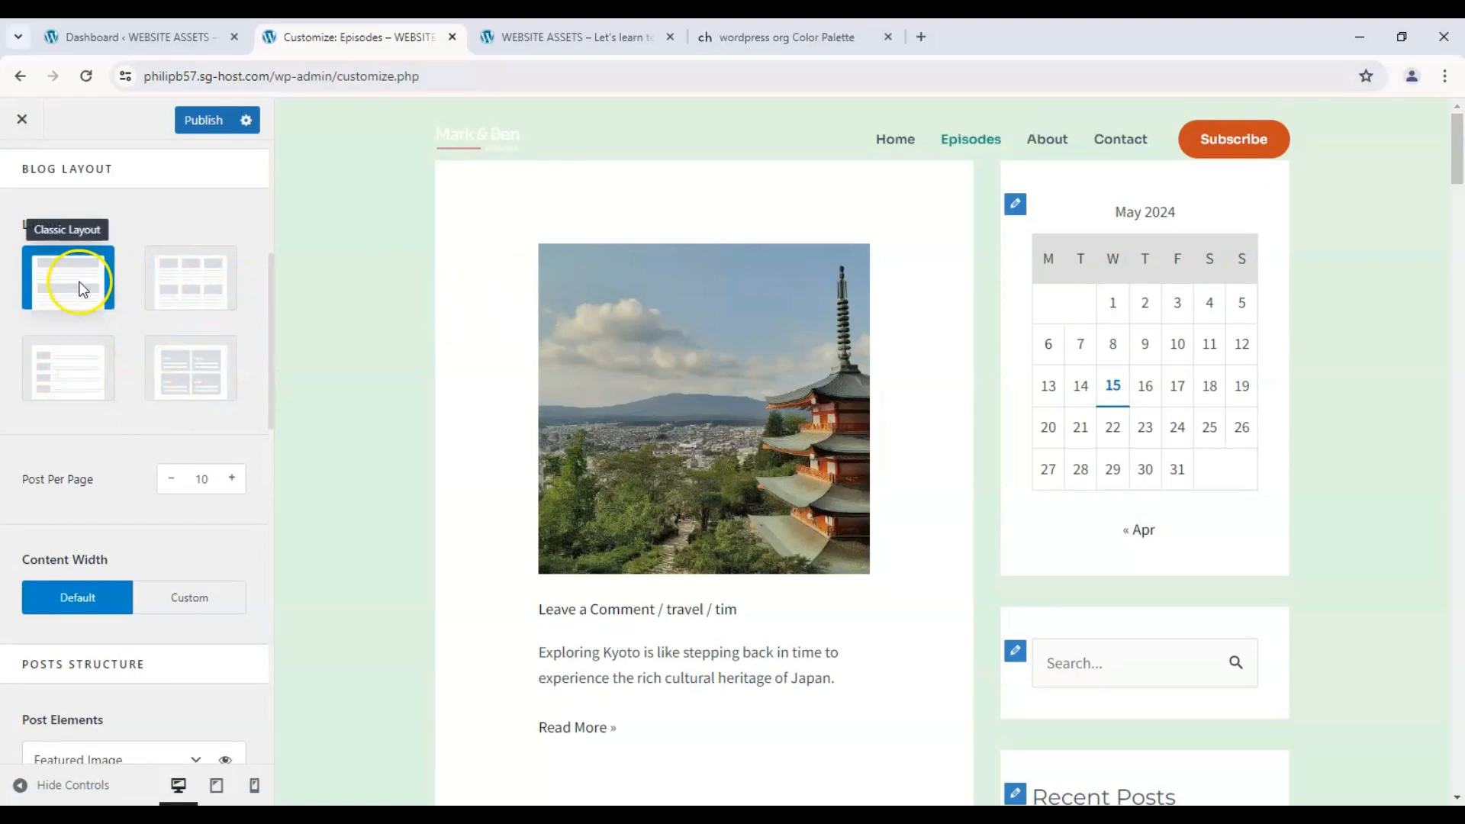
- Try the Grid blog layout and review how the posts are arranged on the Episodes page
left_click(178, 272)
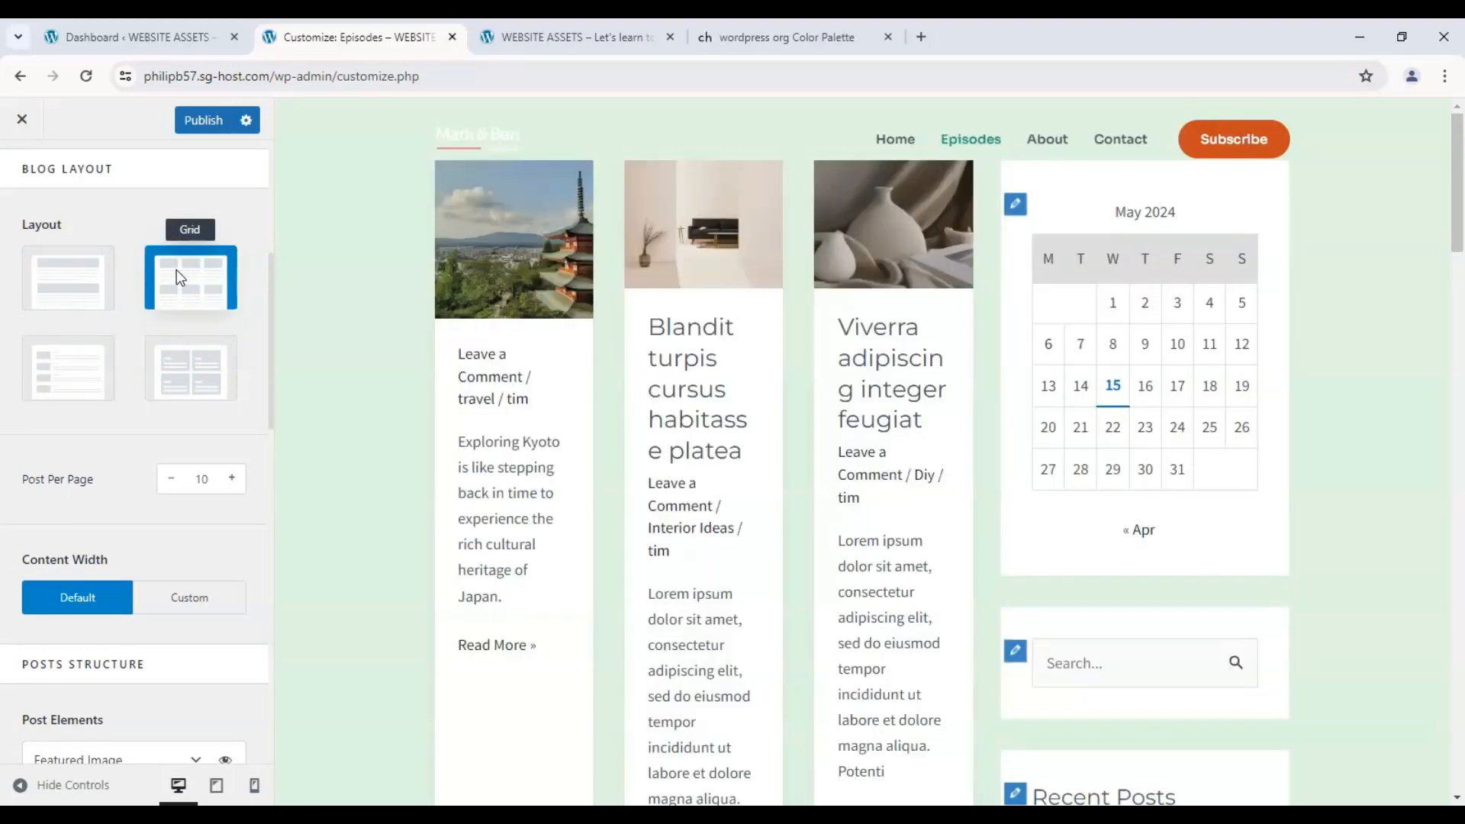
scroll(847, 370, "down", 7)
scroll(804, 387, "up", 6)
scroll(804, 387, "up", 1)
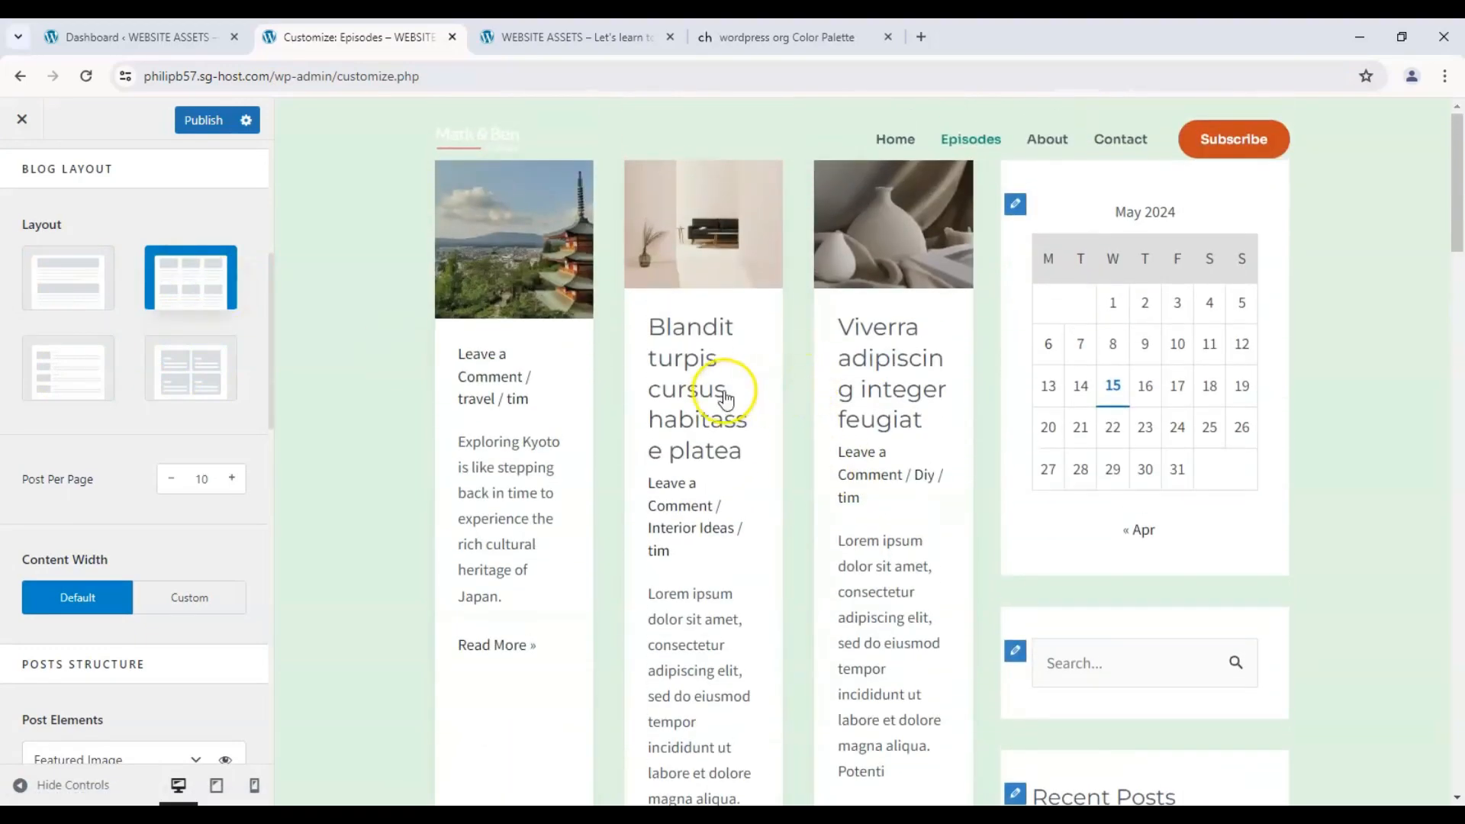
scroll(490, 483, "down", 13)
scroll(419, 491, "up", 10)
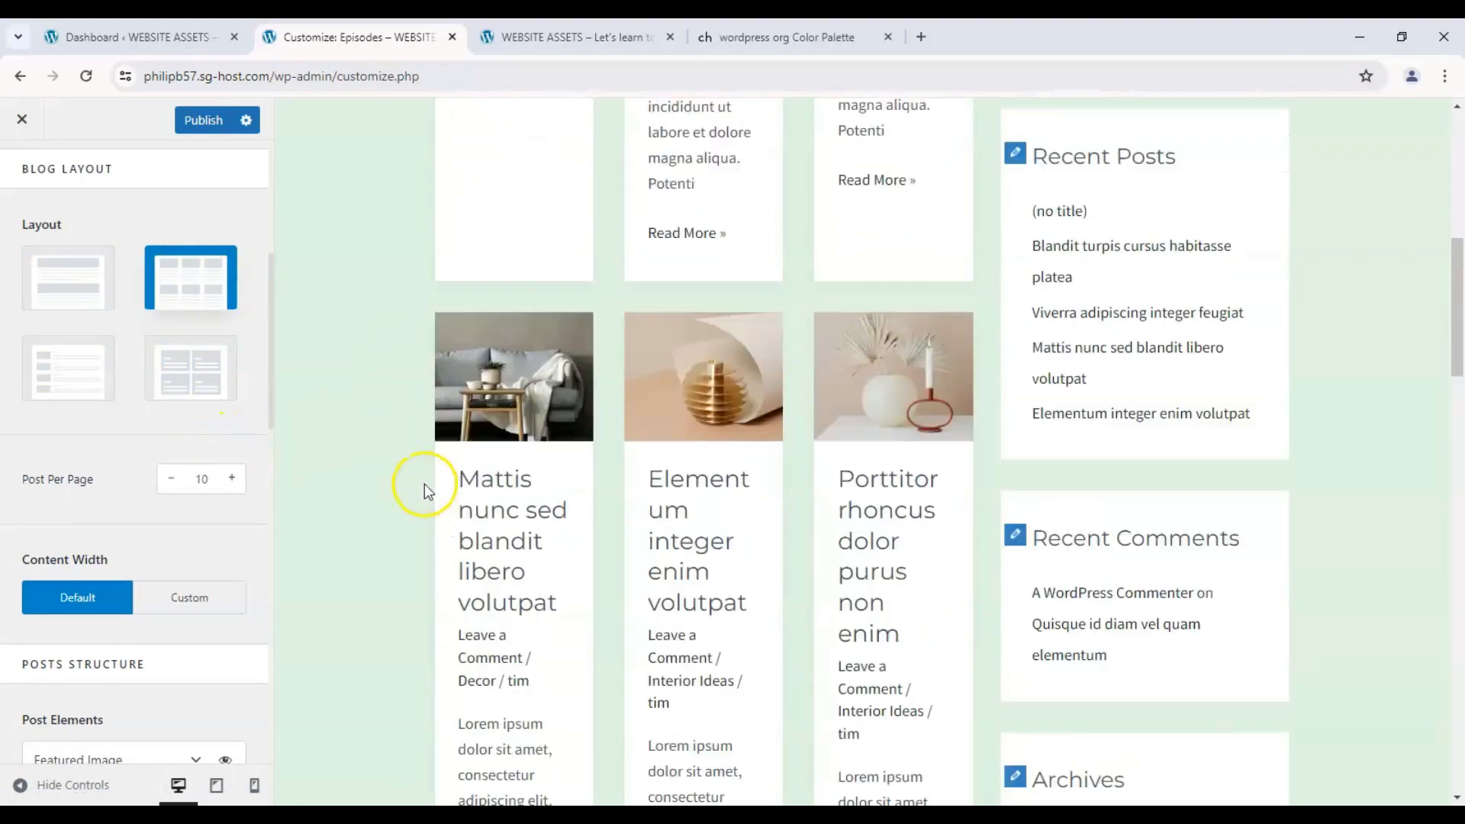
- Set the number of blog posts per page to 3
left_click(173, 481)
left_click(174, 481)
left_click(174, 480)
left_click(173, 480)
left_click(173, 481)
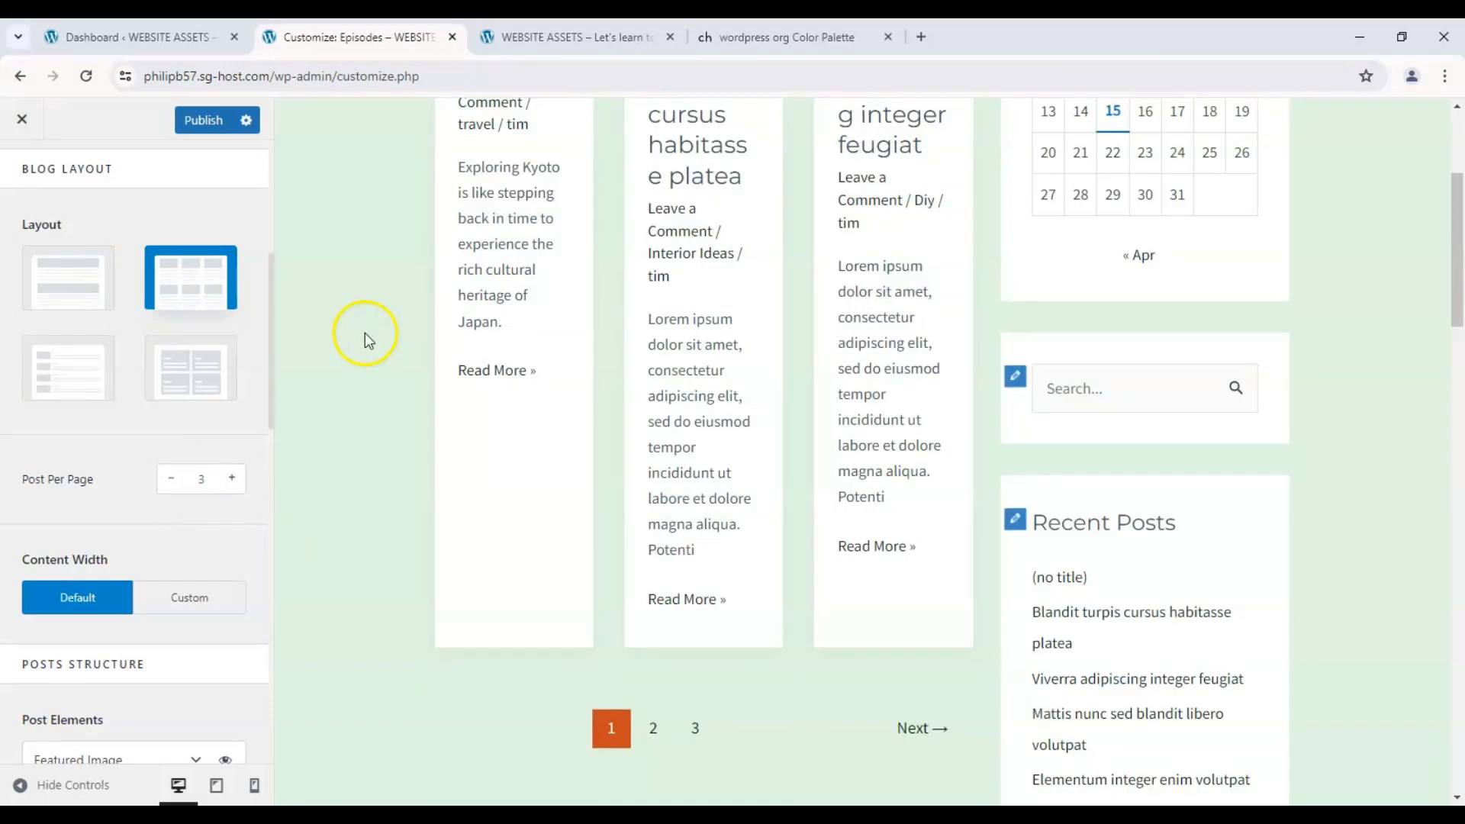
- Check the pagination below the Episodes posts and review the posts on page 2
scroll(458, 344, "up", 3)
scroll(588, 292, "down", 4)
left_click(653, 630)
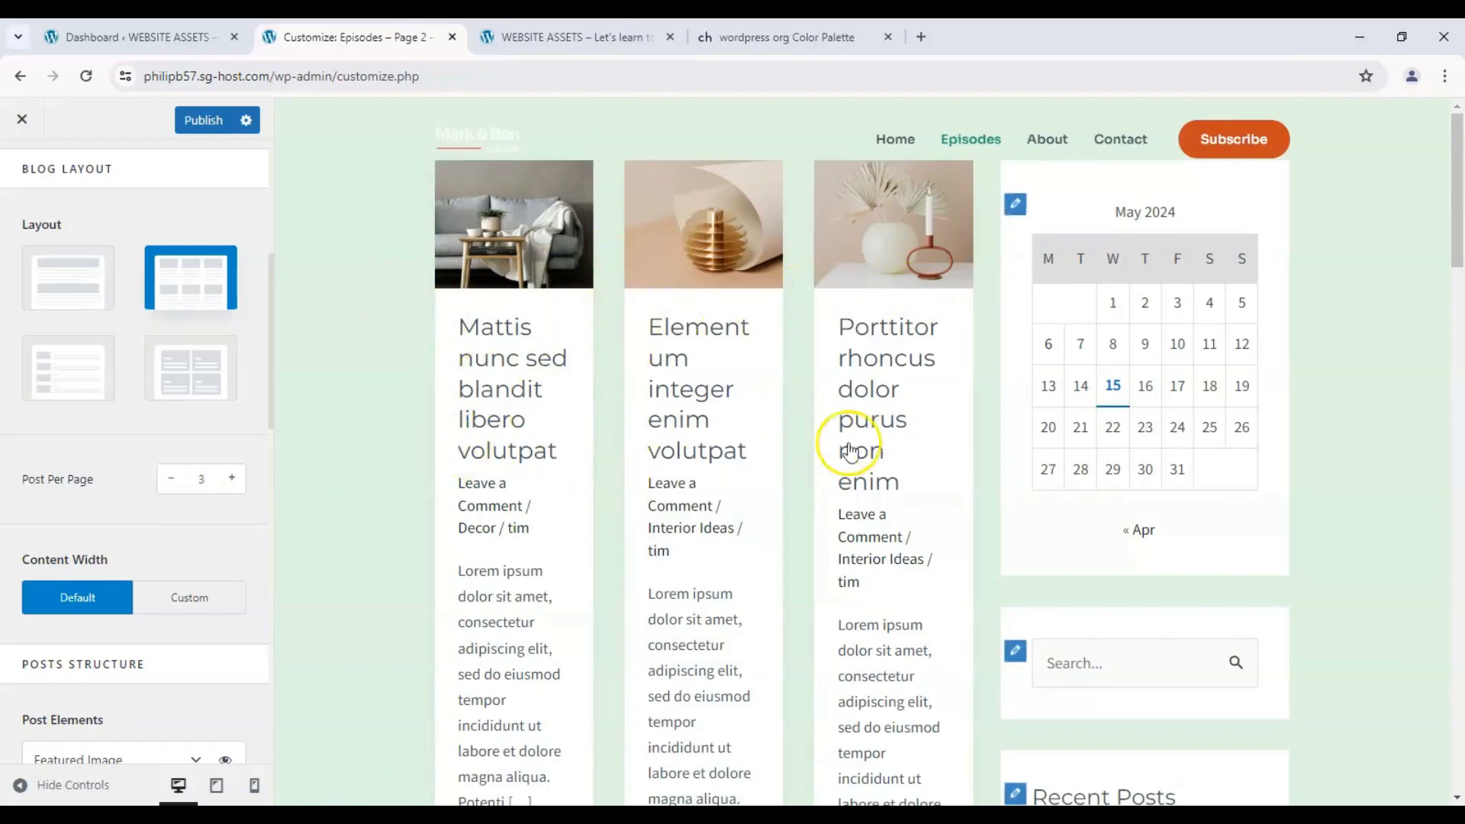
scroll(556, 366, "down", 3)
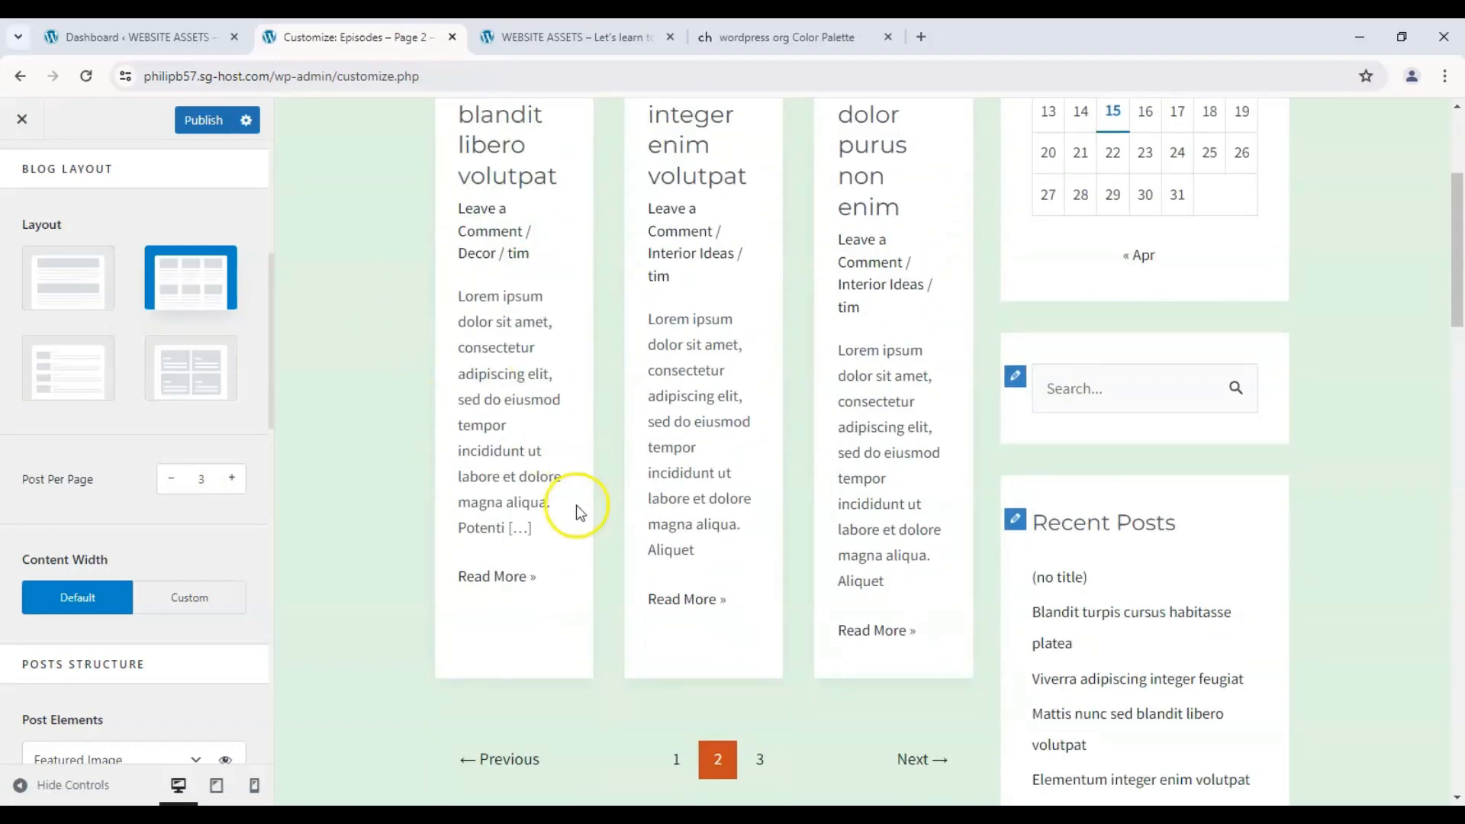
scroll(575, 507, "up", 3)
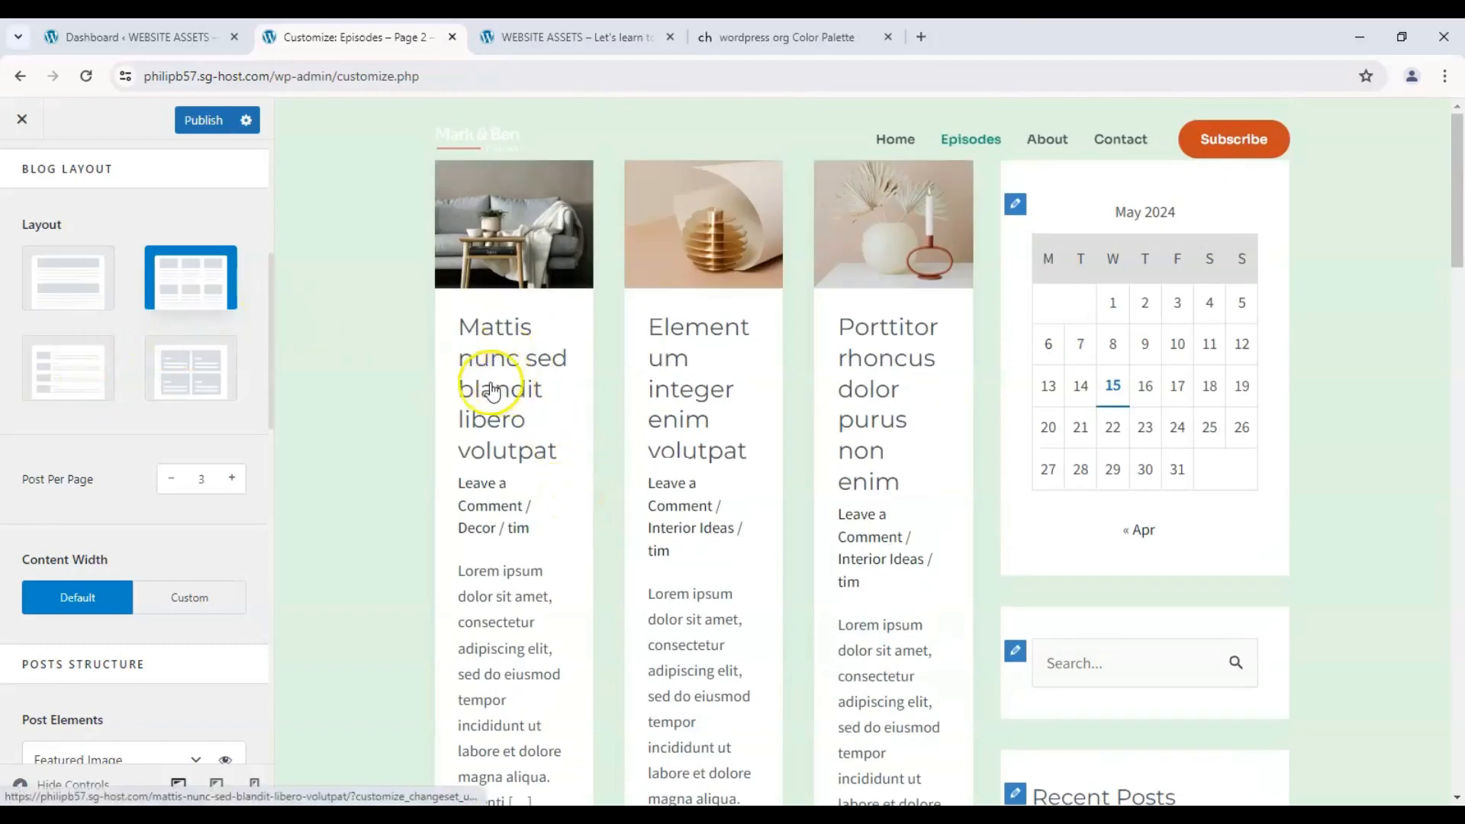
- Try the list blog layout with images beside the text and review the posts through to the pagination
left_click(81, 373)
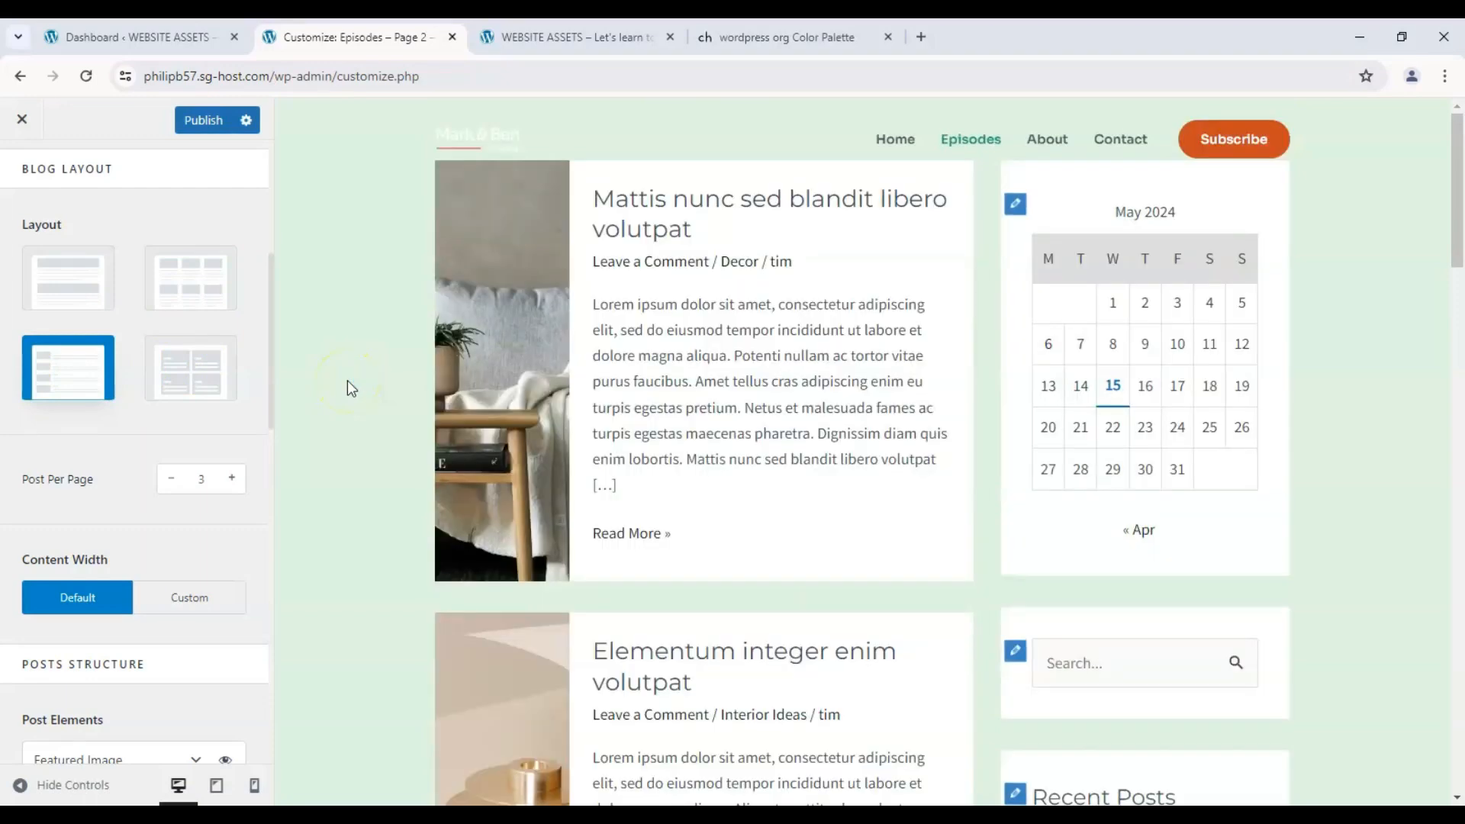
scroll(654, 360, "down", 5)
scroll(435, 368, "down", 5)
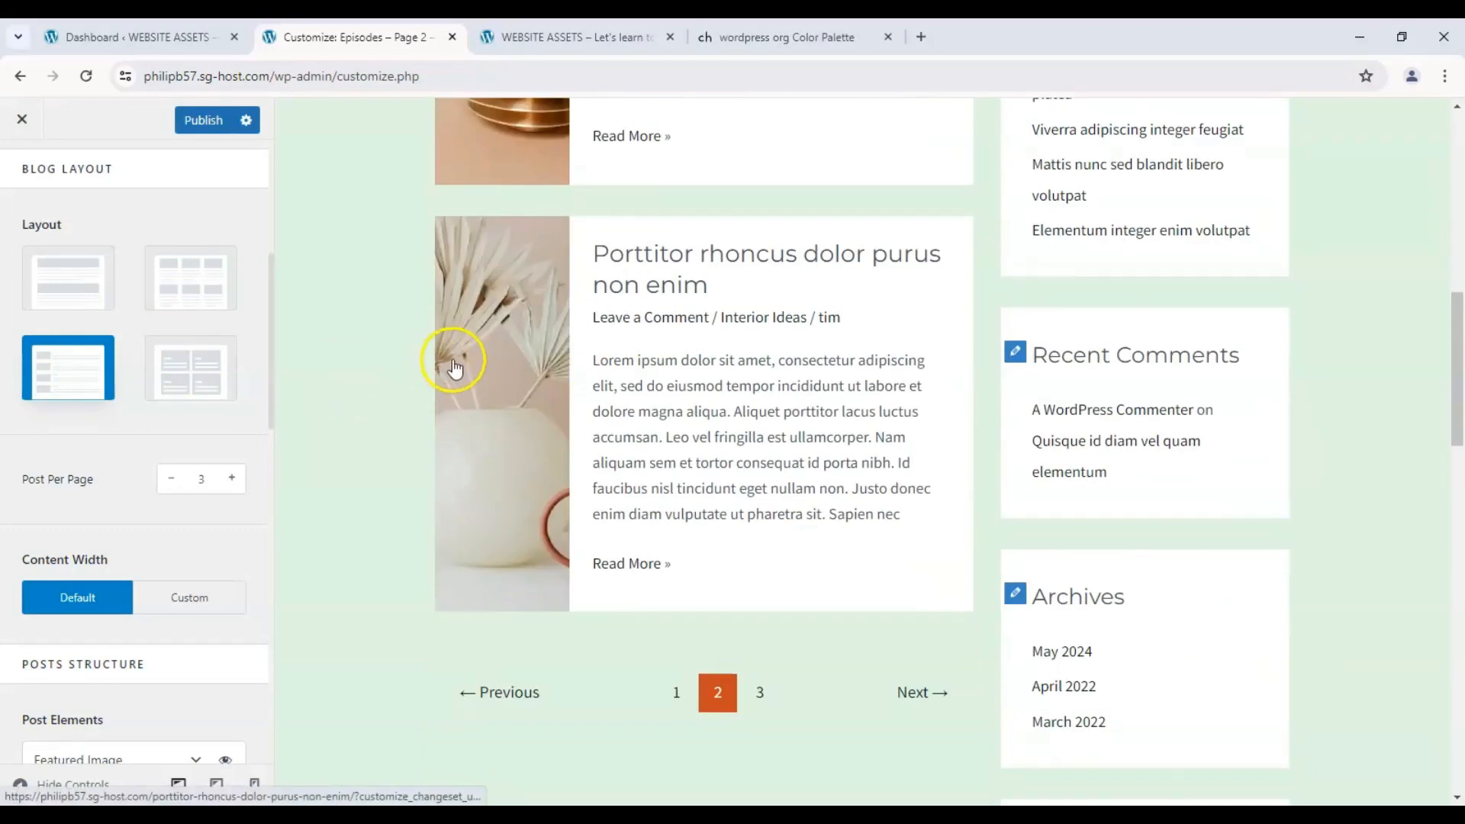
scroll(453, 367, "up", 10)
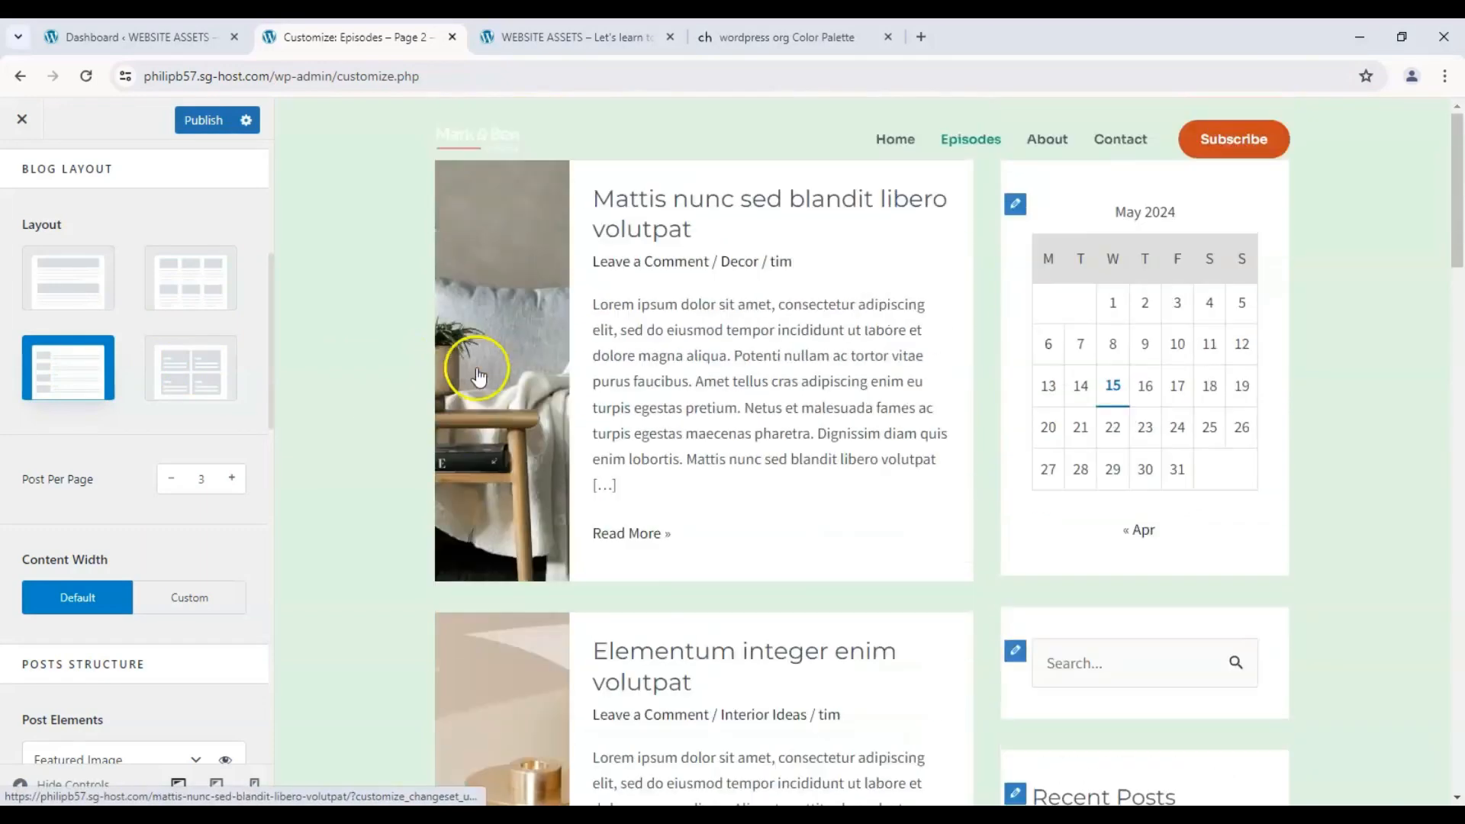
- Switch the blog layout to the cover-style grid with post text over the featured images and review the posts
left_click(217, 369)
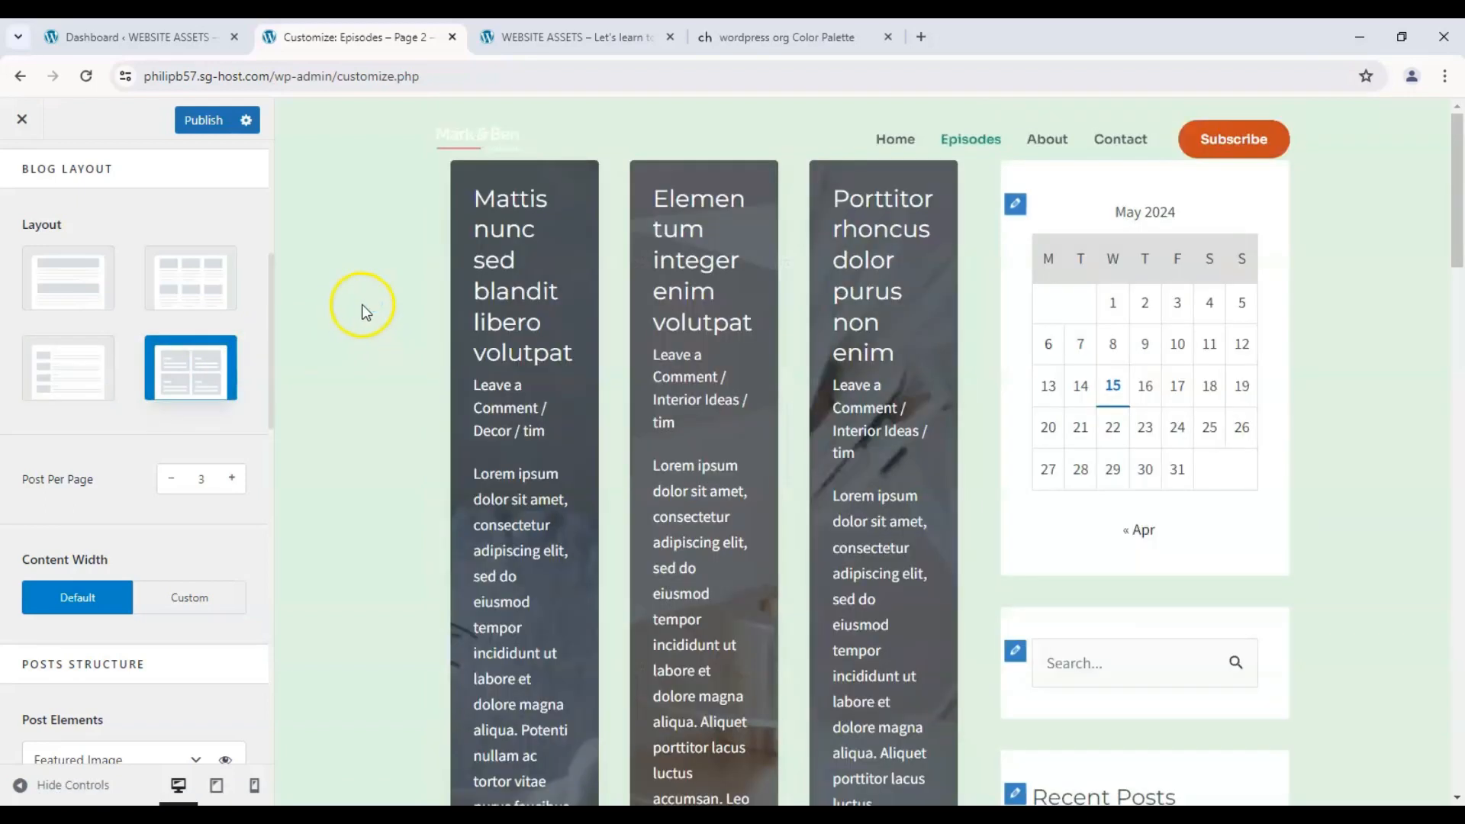
scroll(717, 378, "down", 10)
scroll(698, 428, "up", 10)
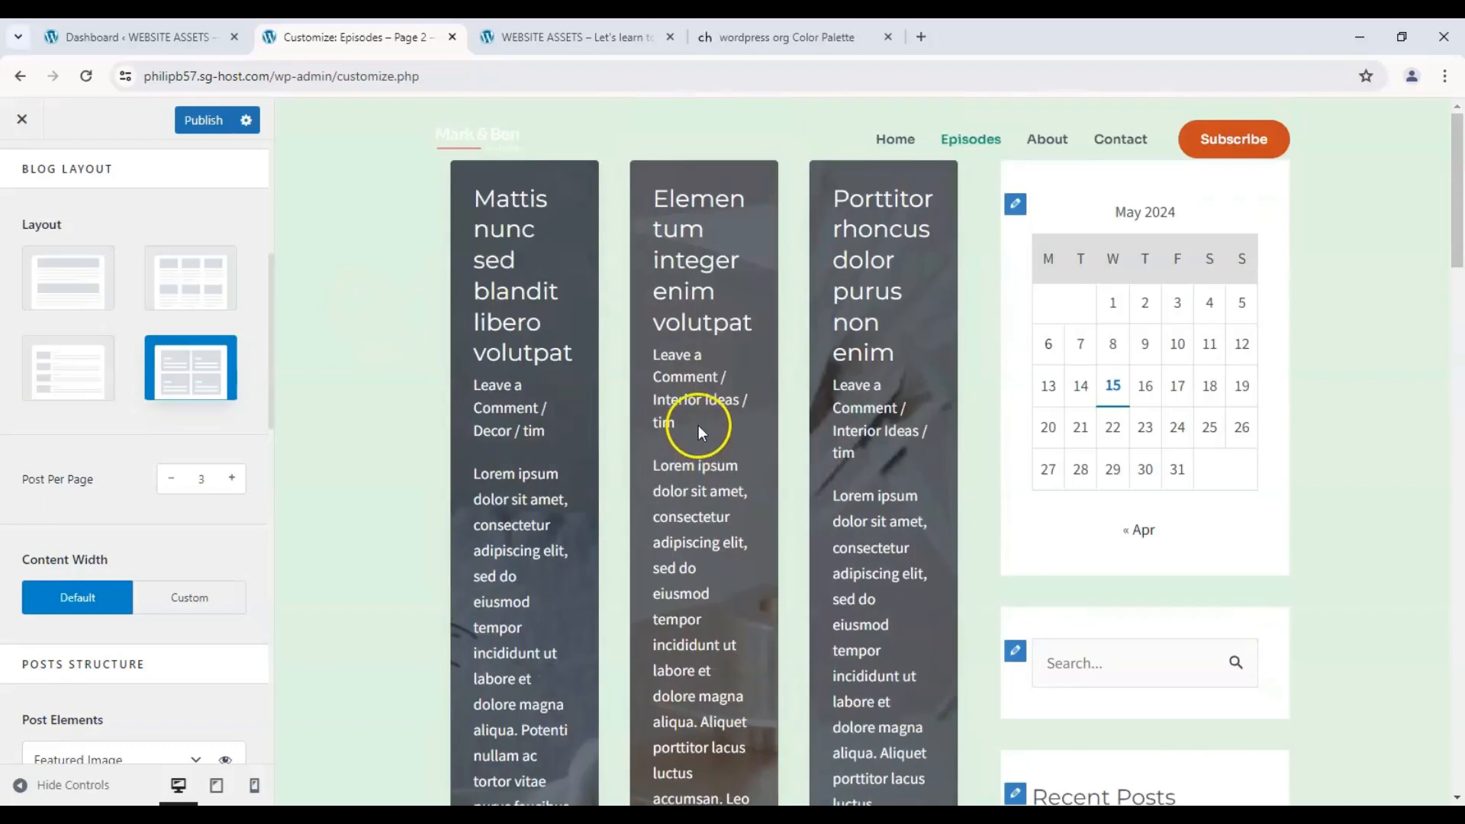
scroll(196, 501, "down", 5)
scroll(199, 504, "up", 6)
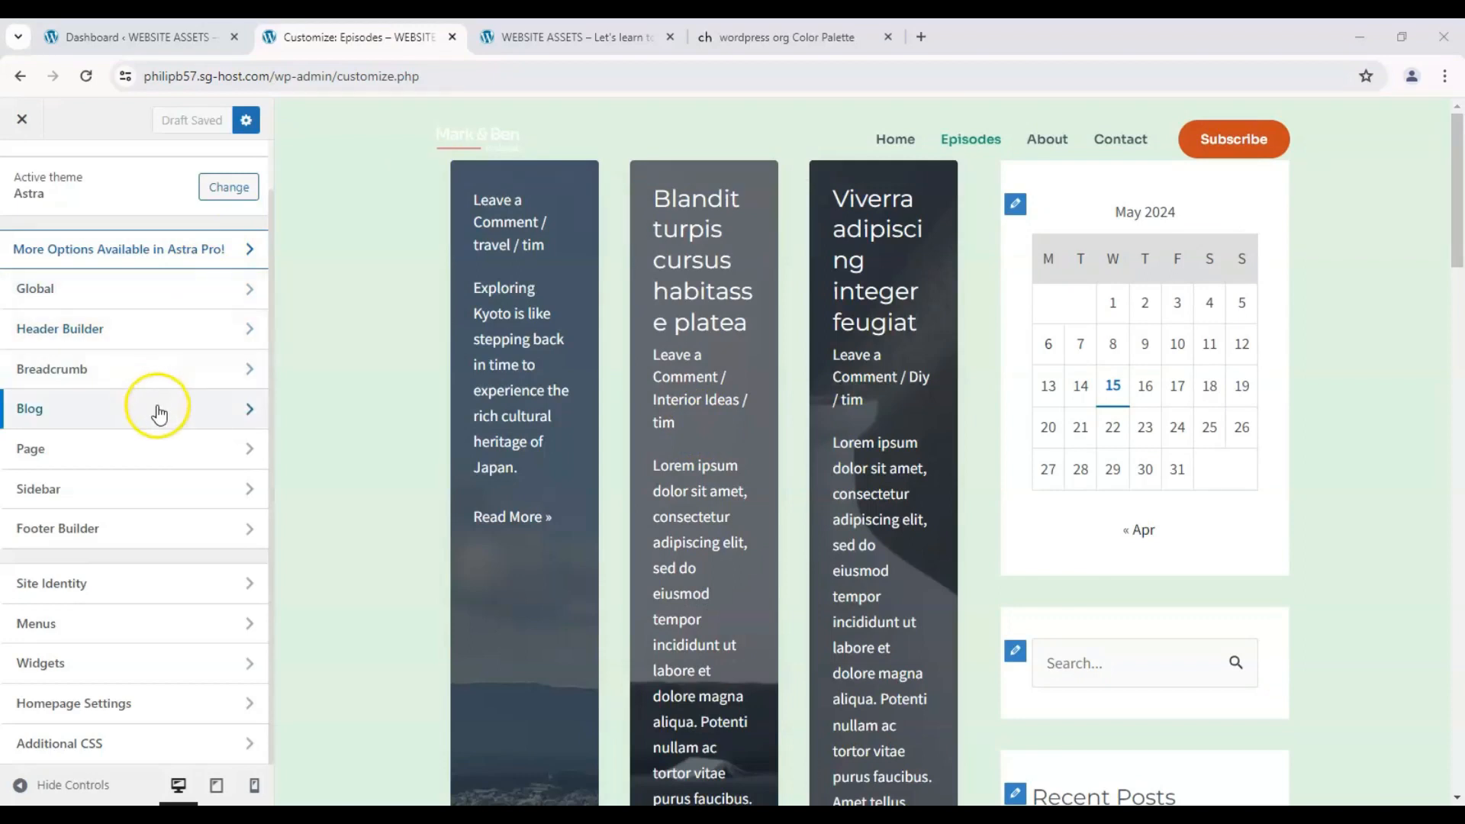
- Set the global container width to 1538 px and return to the main customizer settings
left_click(156, 295)
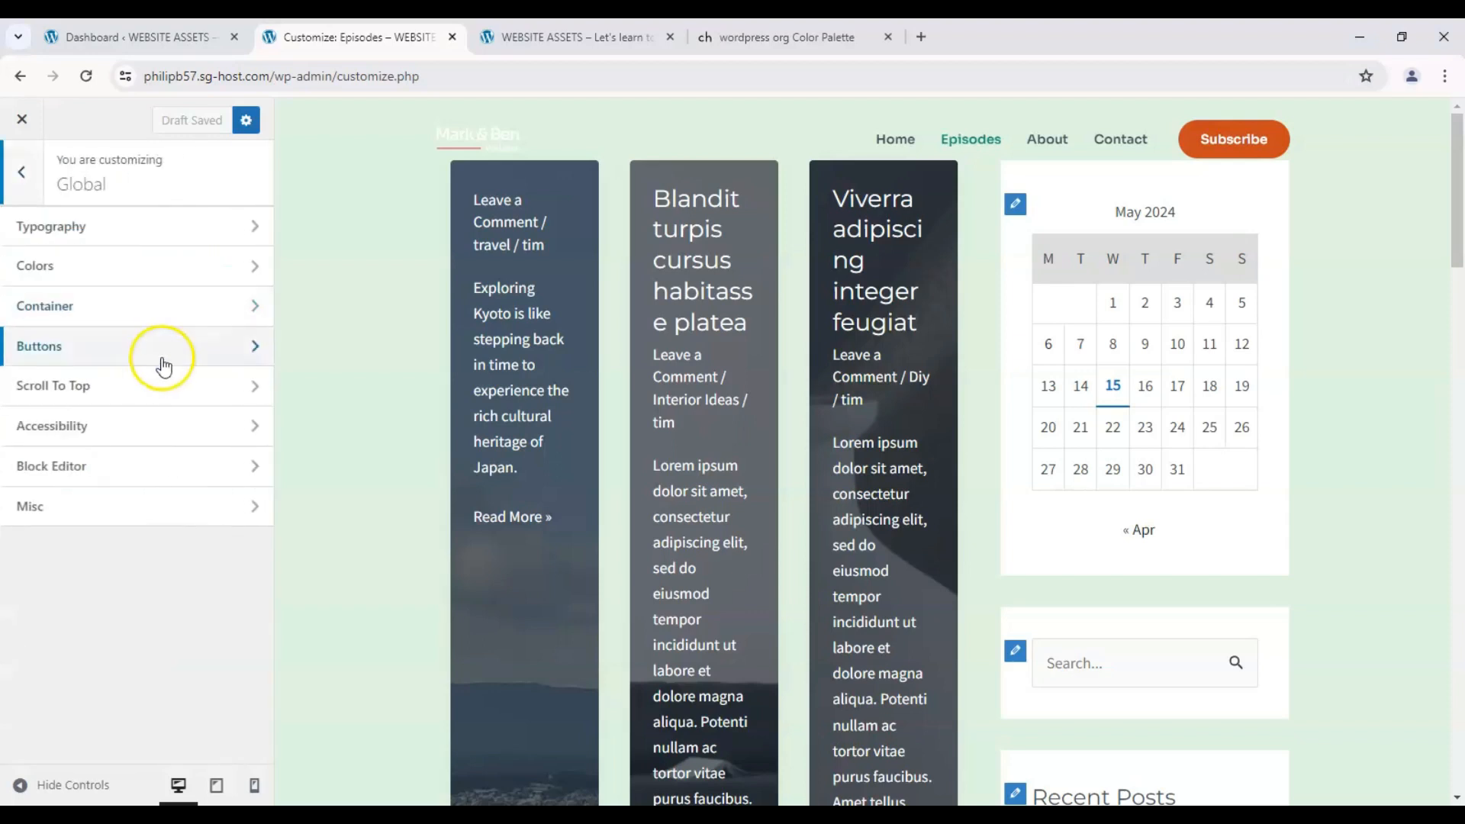
left_click(173, 318)
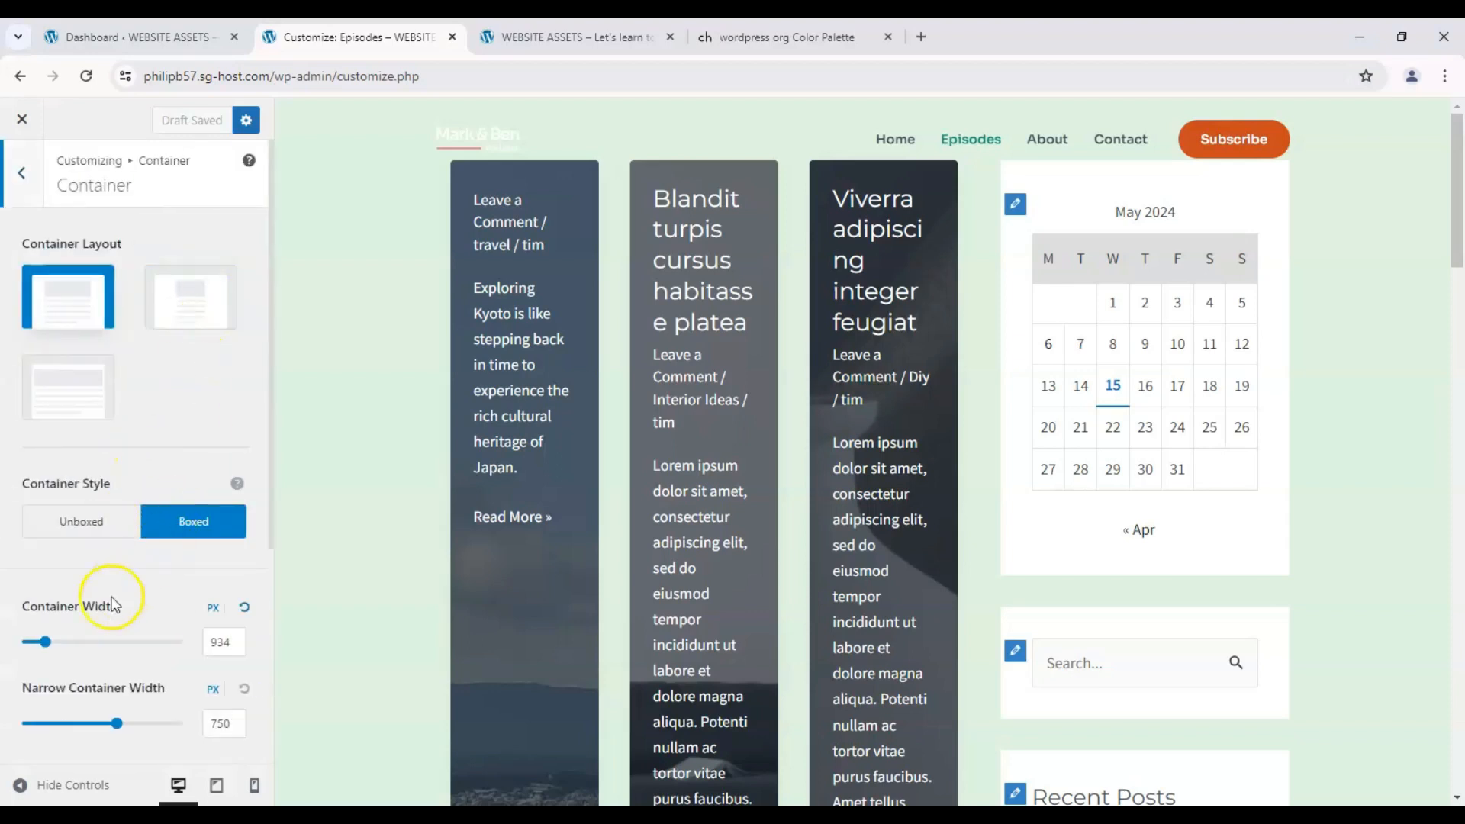
left_click_drag(45, 642, 130, 643)
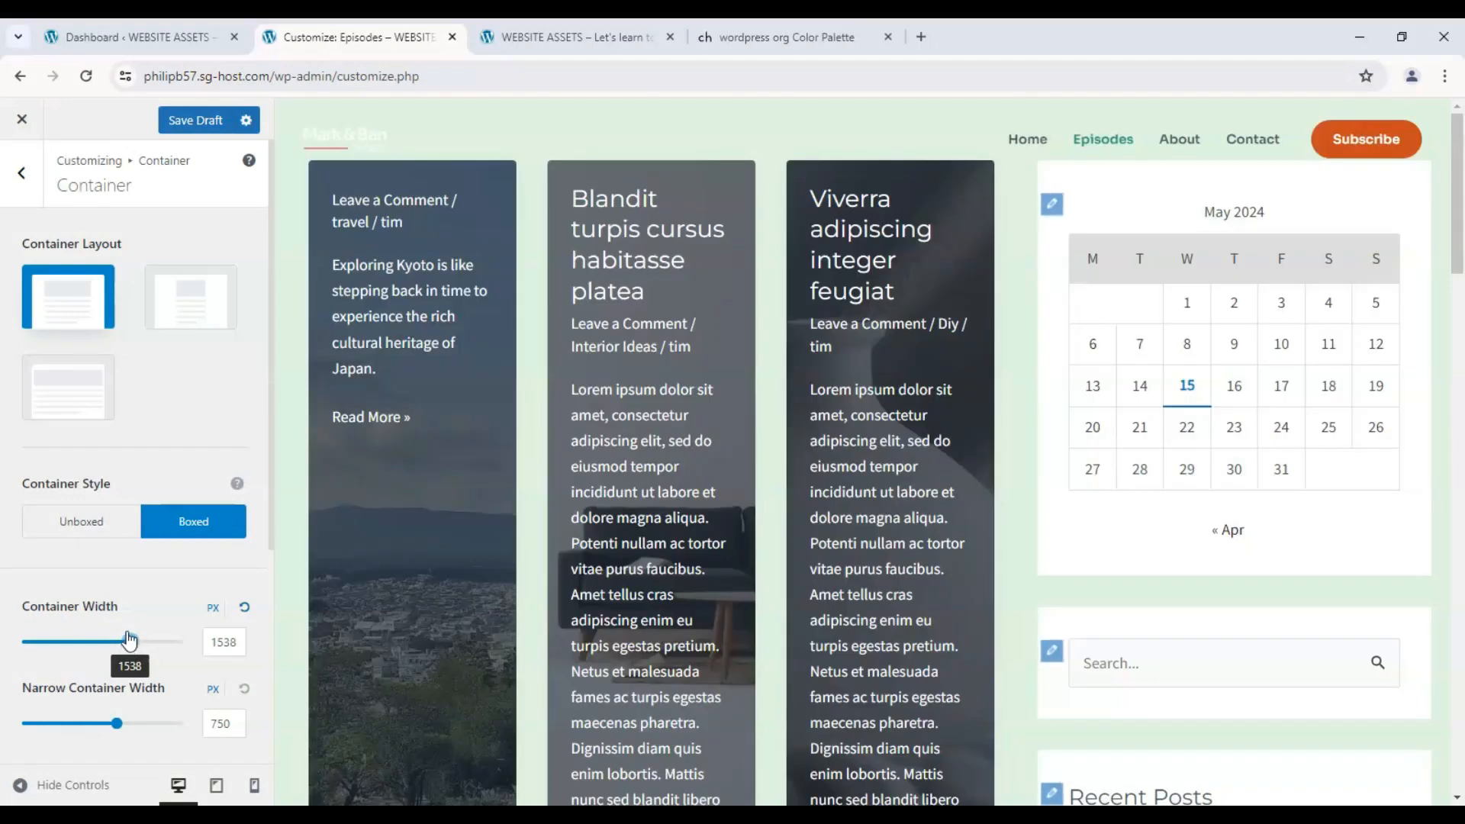
left_click(21, 176)
left_click(133, 237)
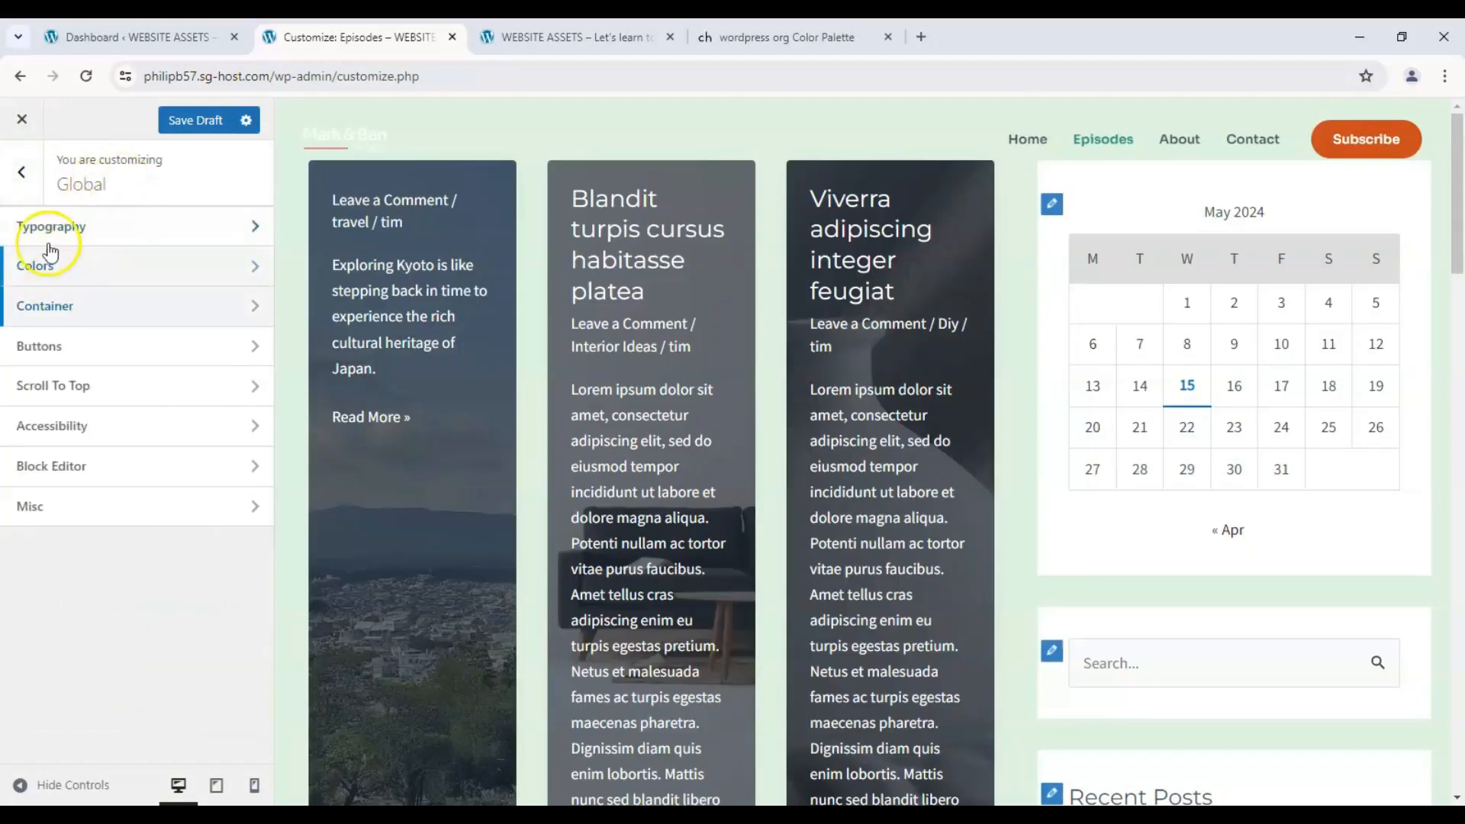
left_click(21, 174)
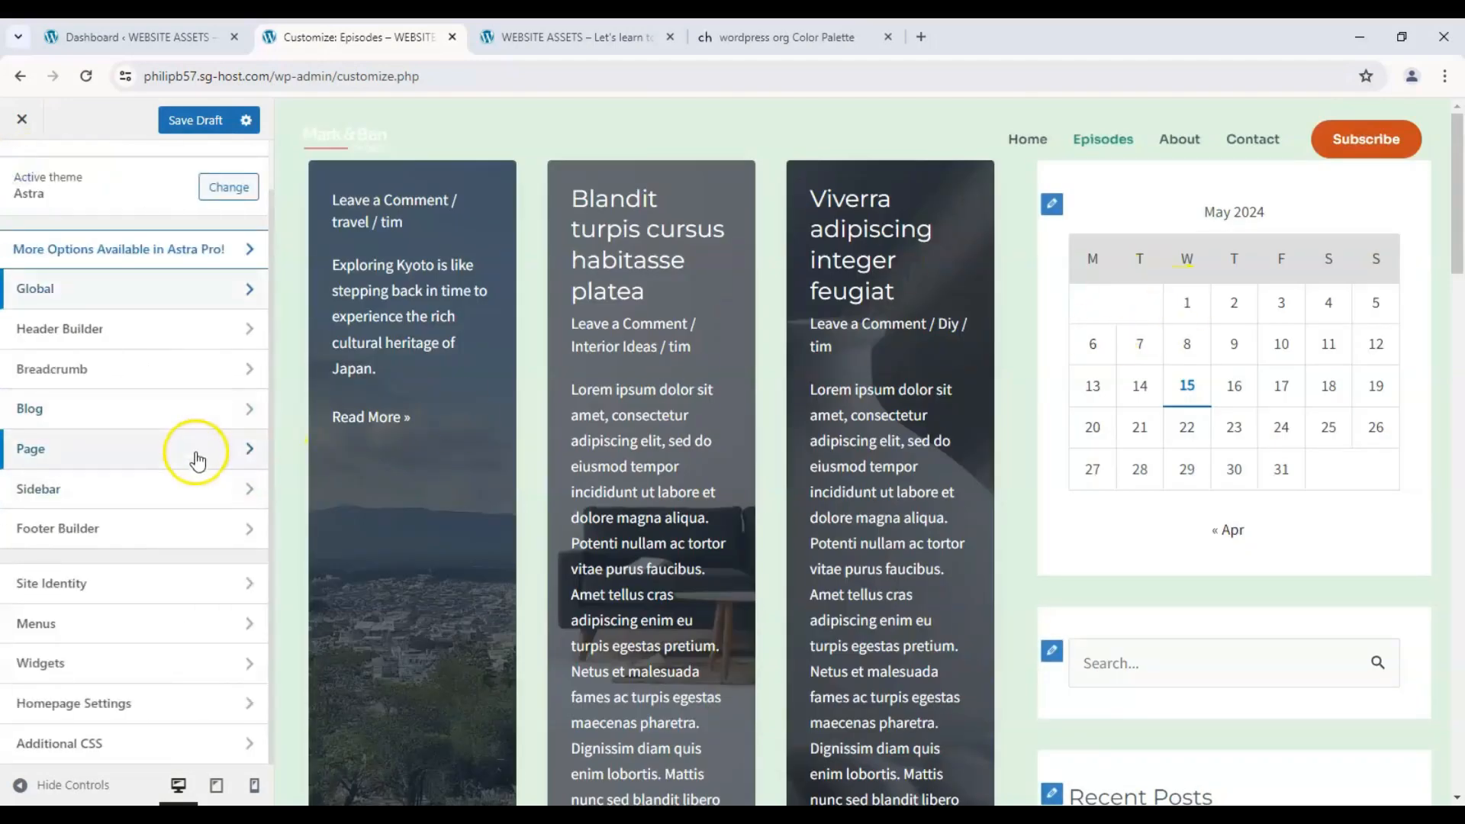
- Set the sidebar width to 24%, review the Episodes page, and return to the main customizer settings
left_click(226, 481)
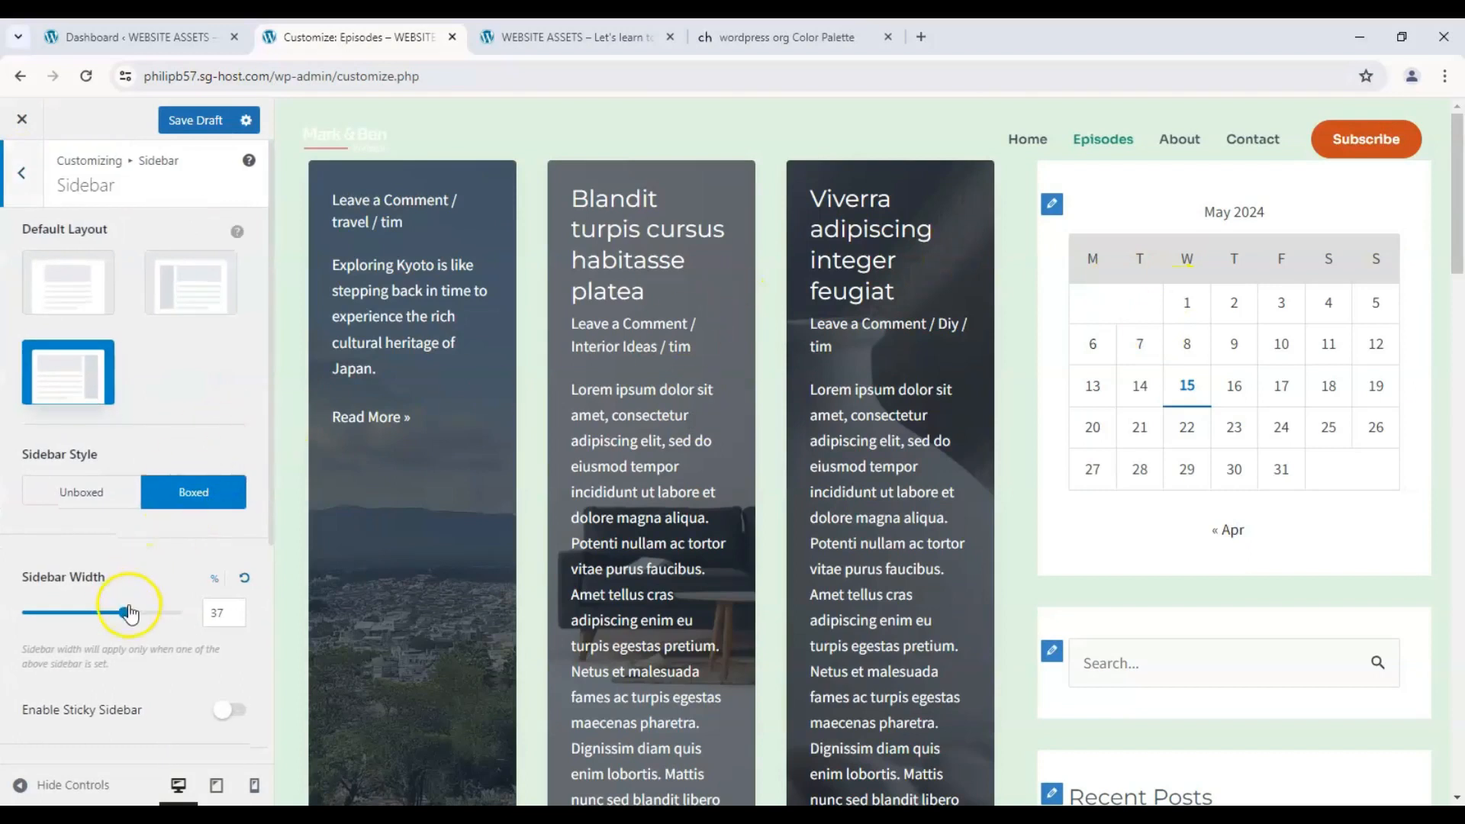
left_click_drag(129, 613, 63, 612)
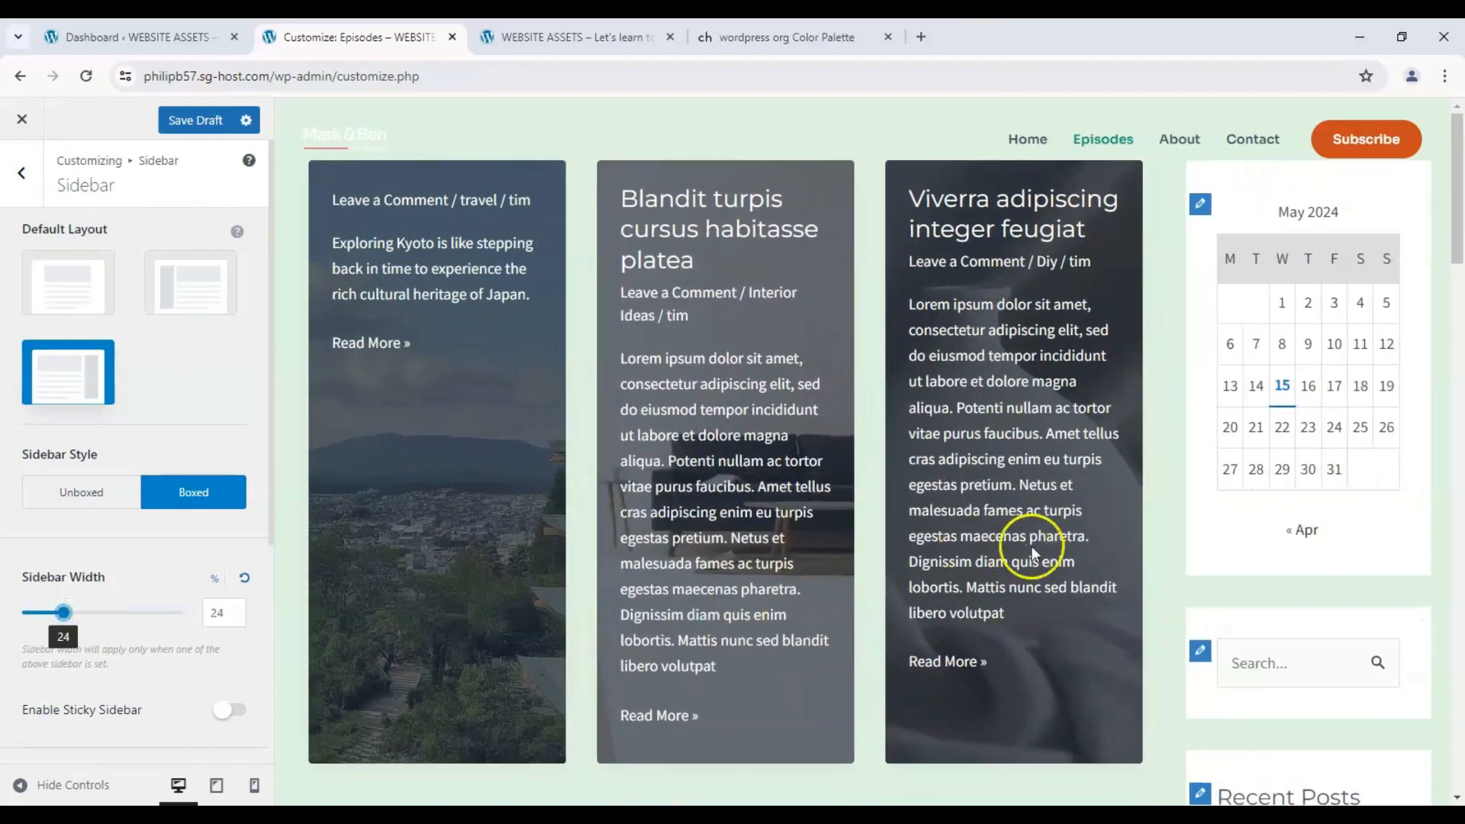
scroll(1033, 539, "down", 5)
scroll(1052, 492, "up", 5)
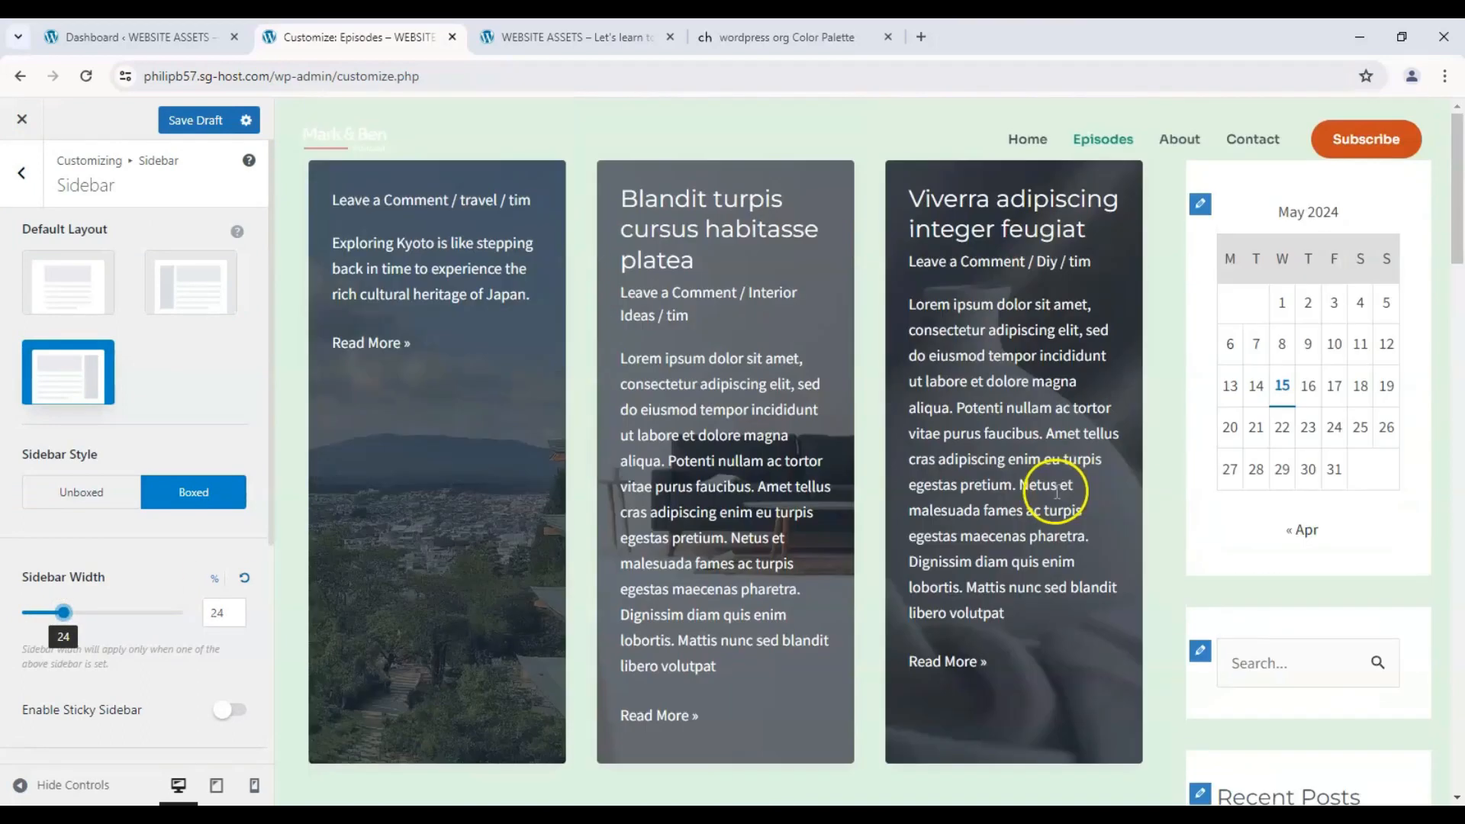
left_click(27, 187)
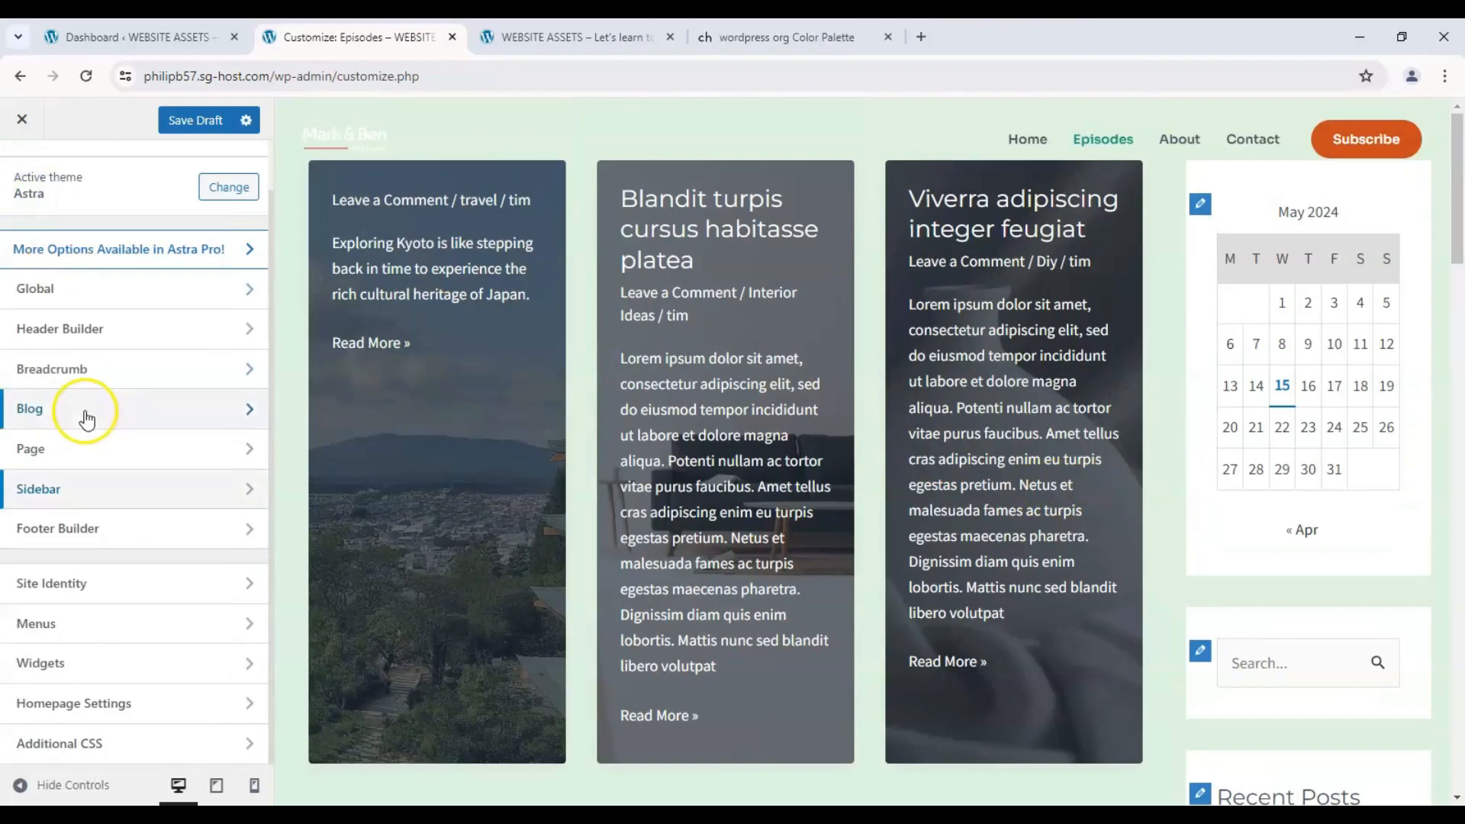
- Open the Home page in the preview and review its content
scroll(82, 416, "up", 1)
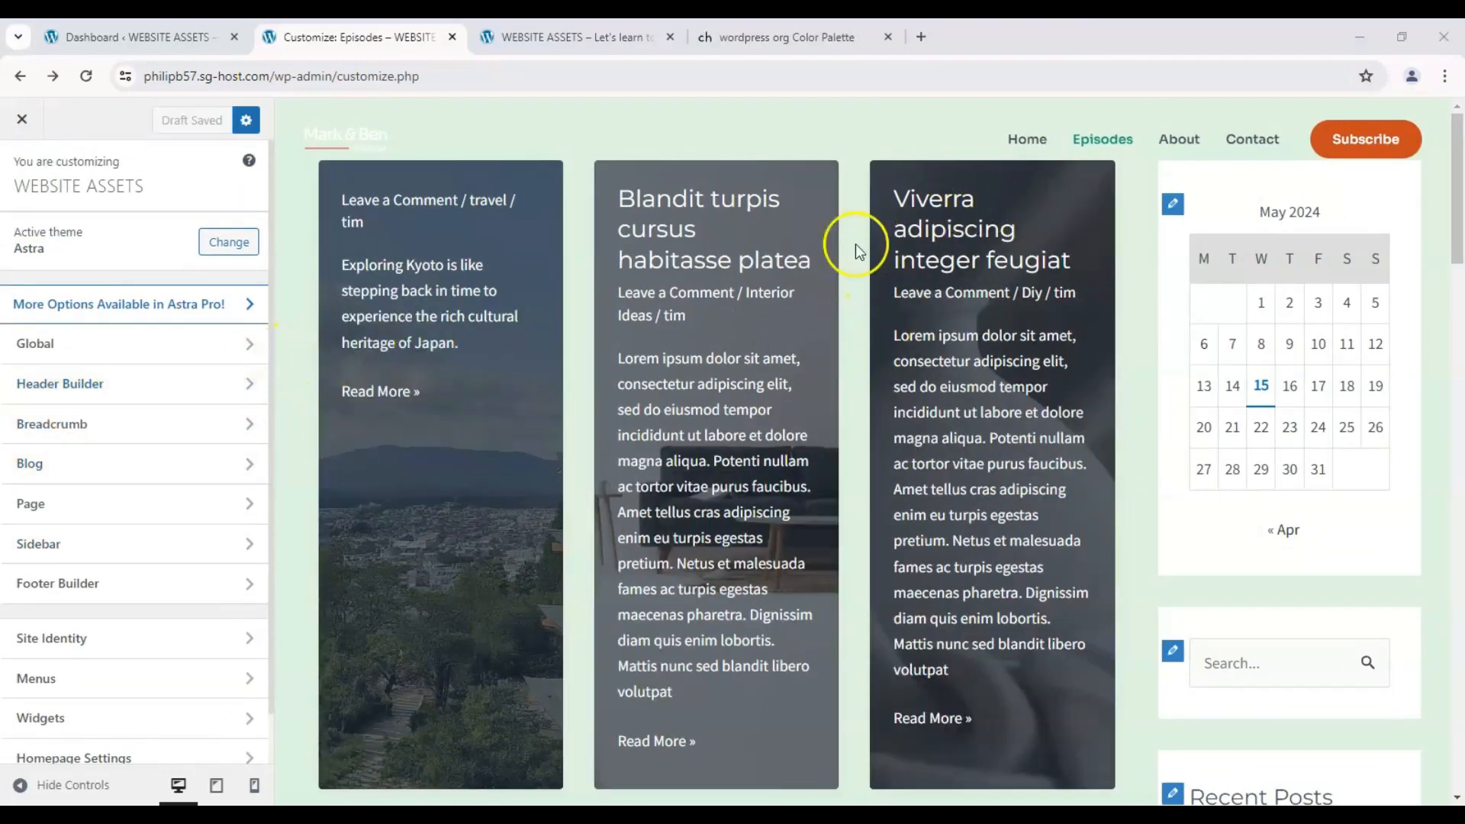
left_click(1041, 145)
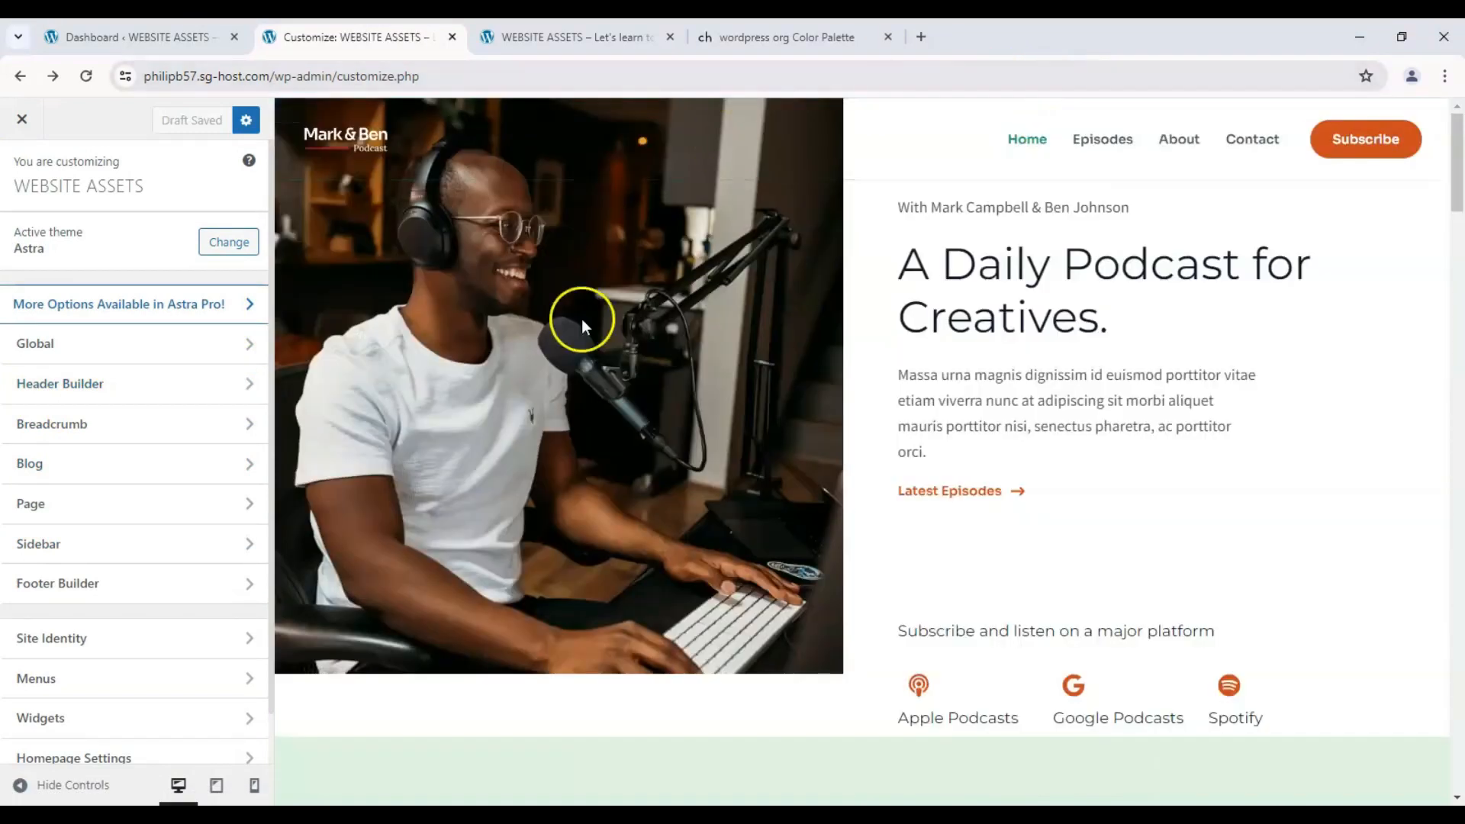
scroll(850, 370, "down", 6)
scroll(850, 370, "up", 6)
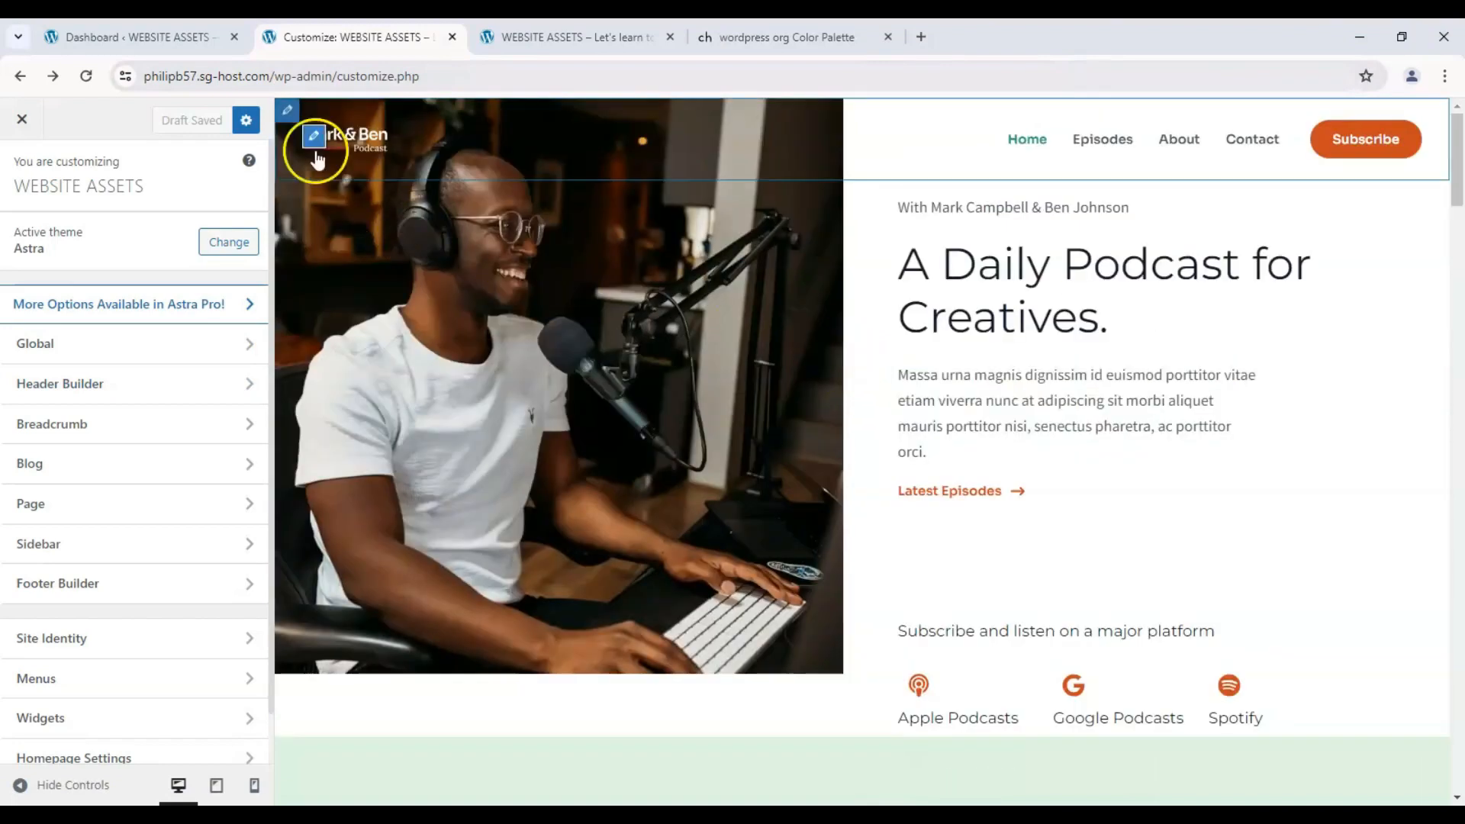
- Replace the header logo with the round WordPress monitor icon from the media library, cropped to nearly the whole image
left_click(314, 140)
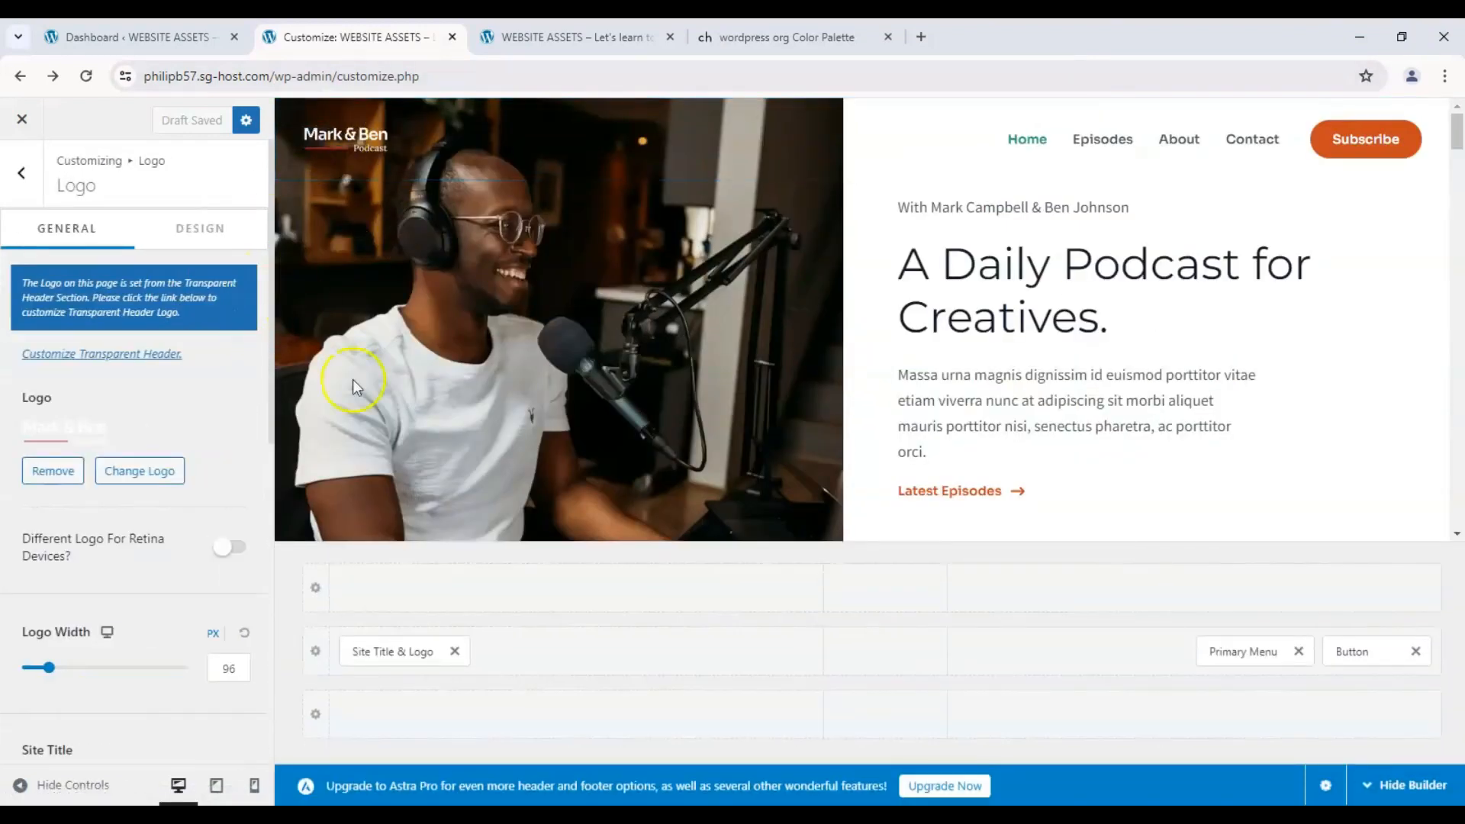
left_click(132, 466)
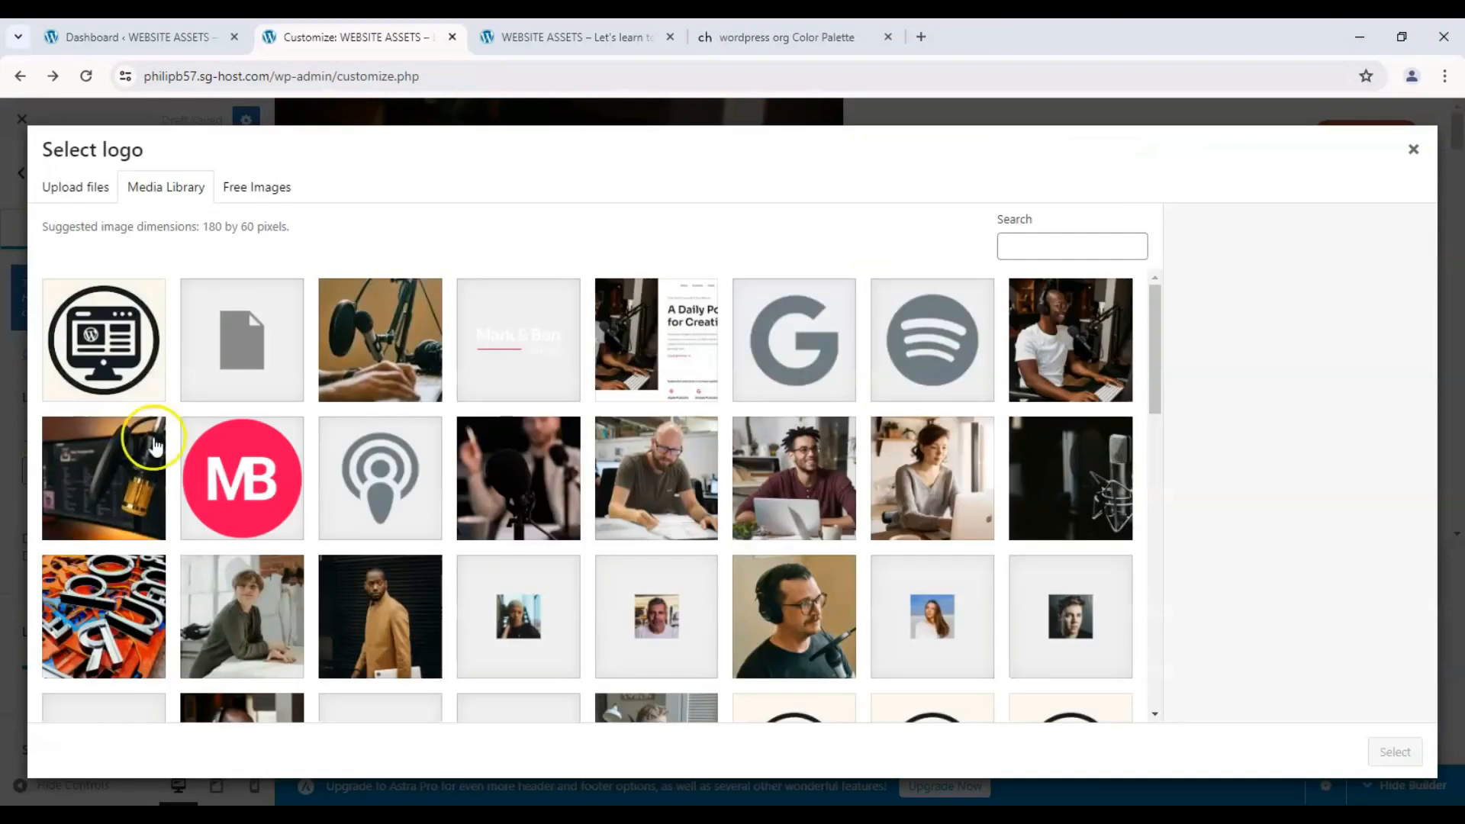
left_click(104, 329)
left_click(1374, 754)
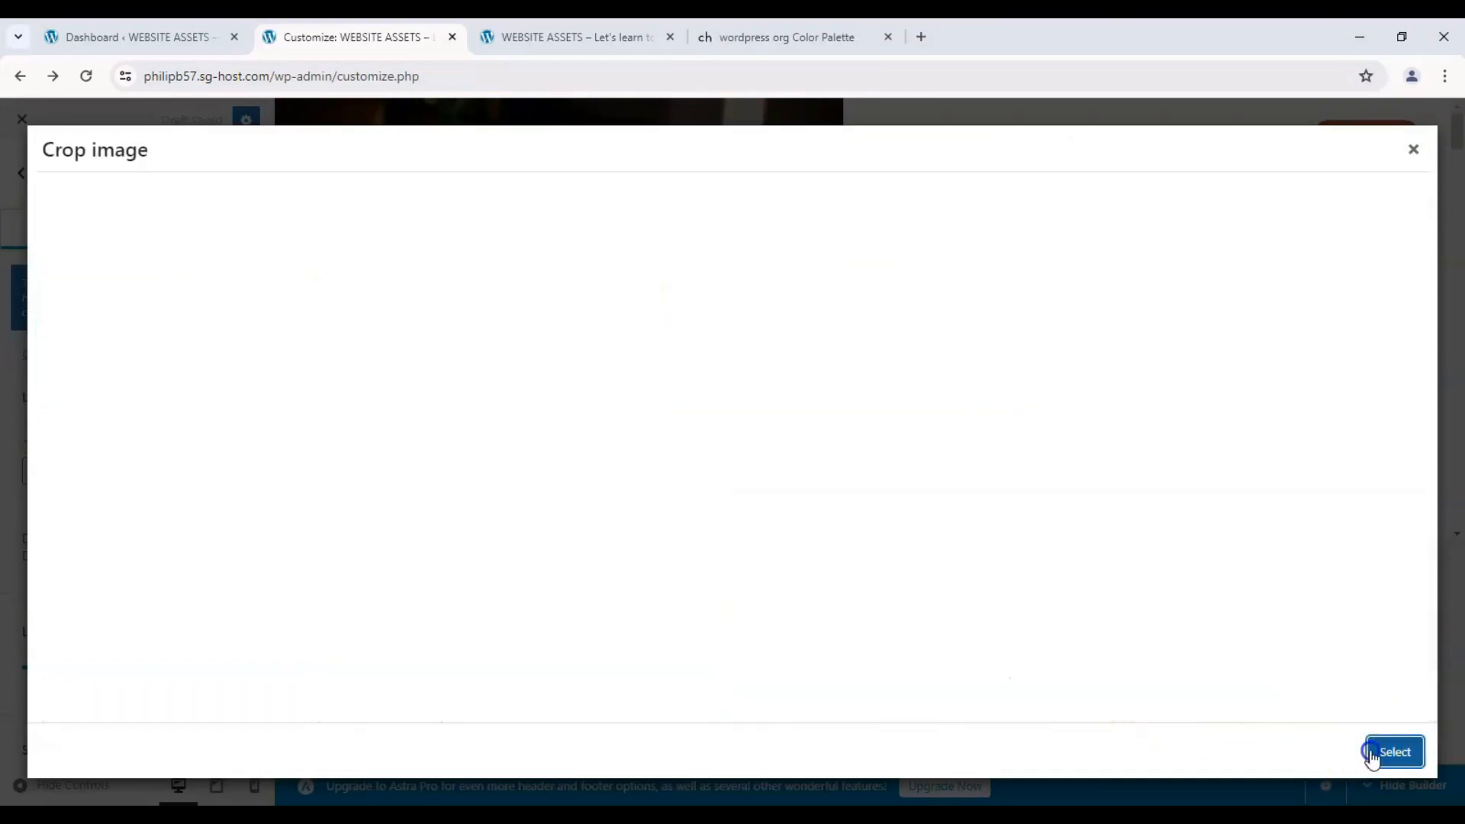
left_click_drag(809, 211, 830, 179)
left_click_drag(806, 251, 816, 289)
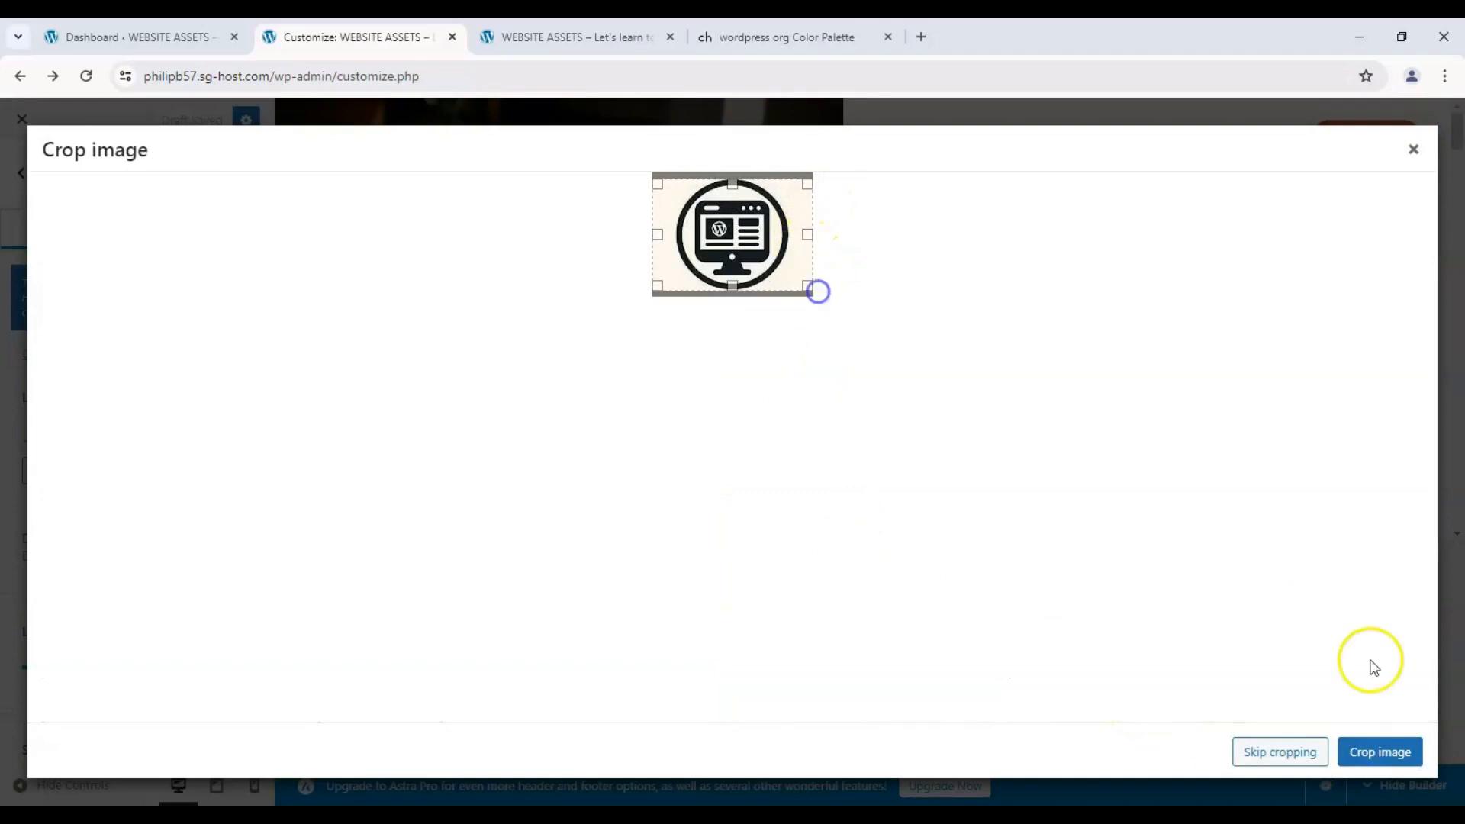
left_click(1396, 754)
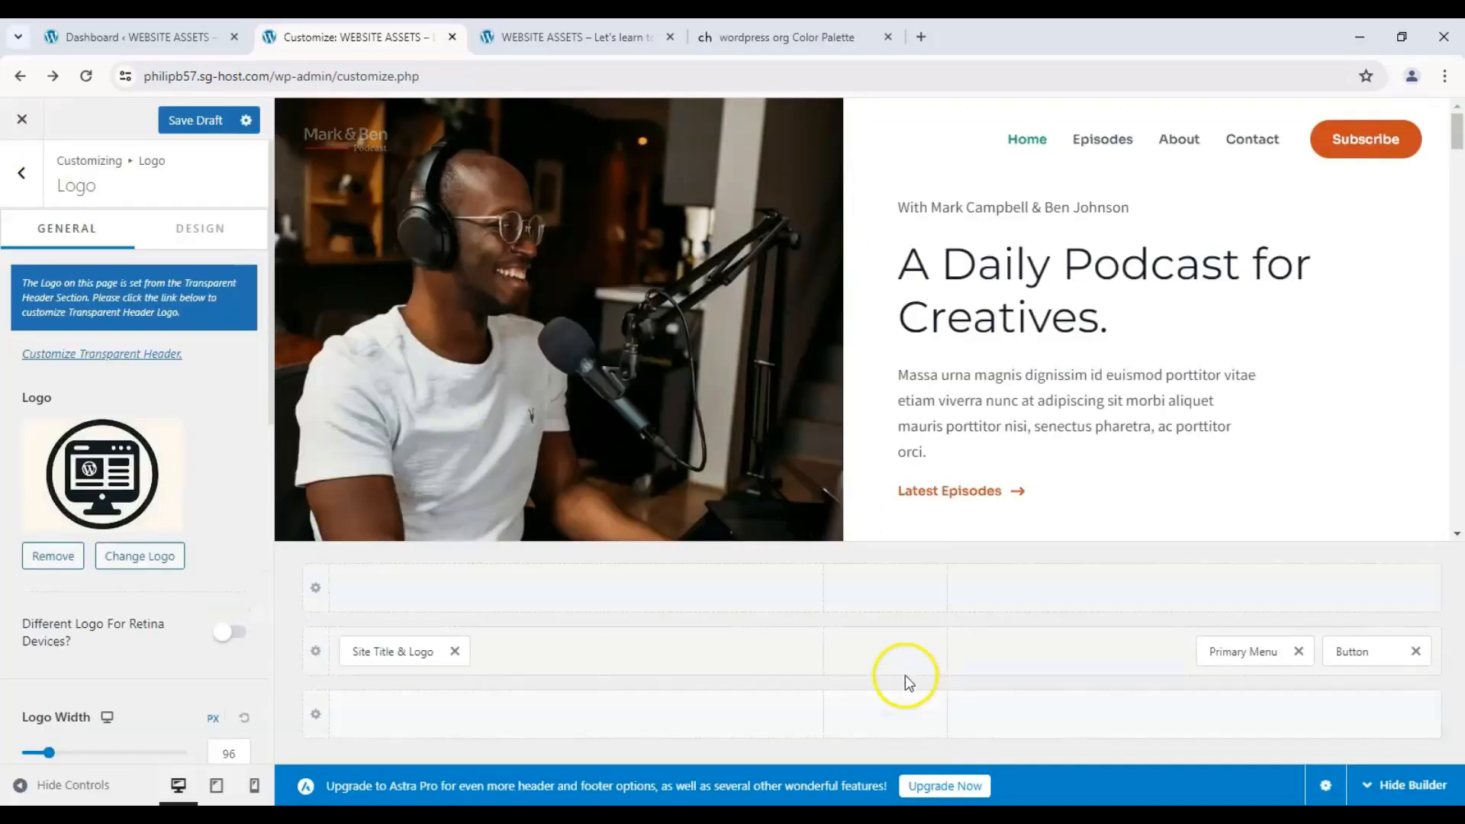
- Review the site logo settings and return to the main customizer settings
scroll(153, 465, "down", 4)
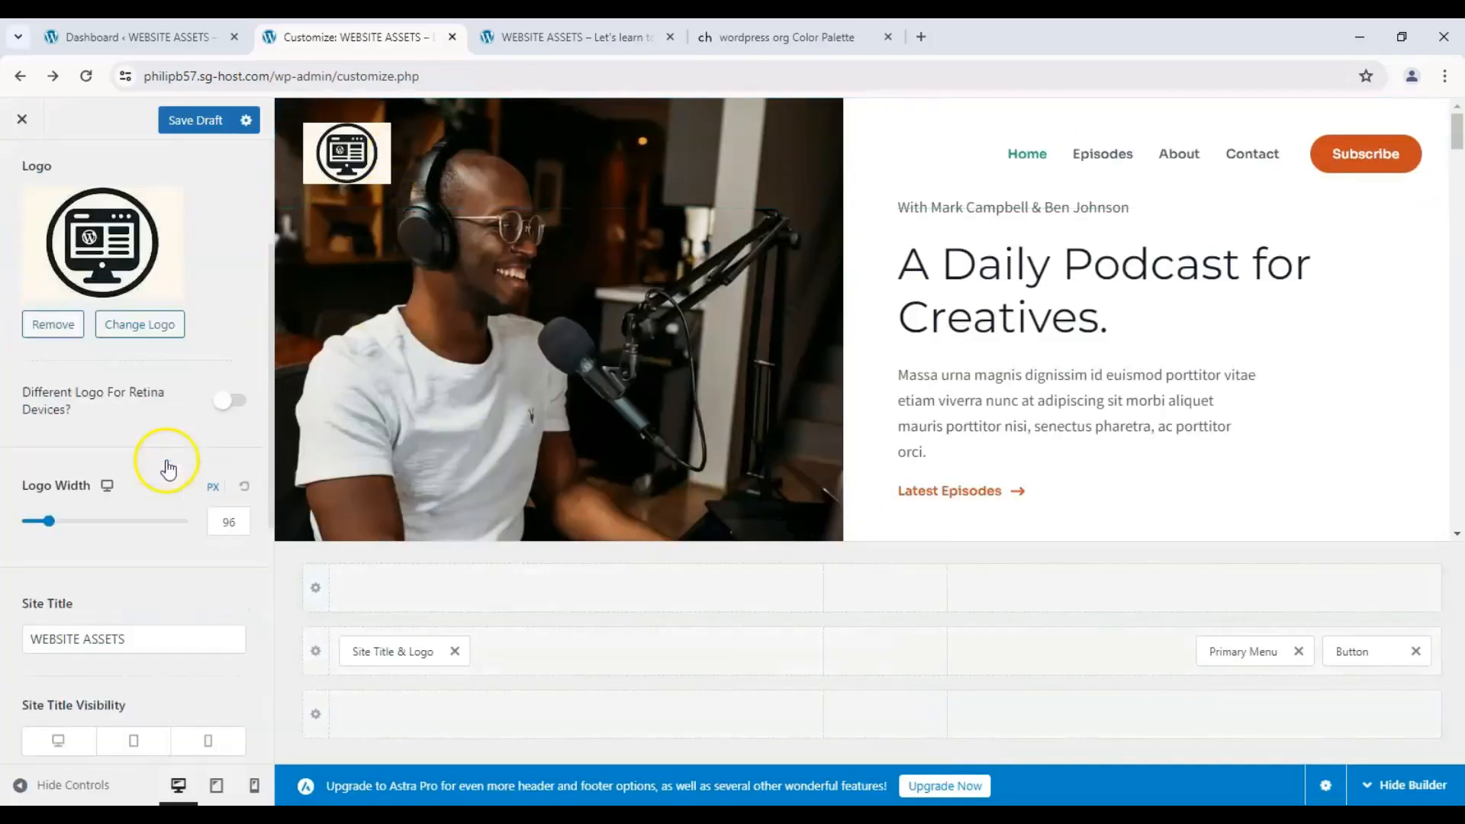
scroll(163, 461, "up", 3)
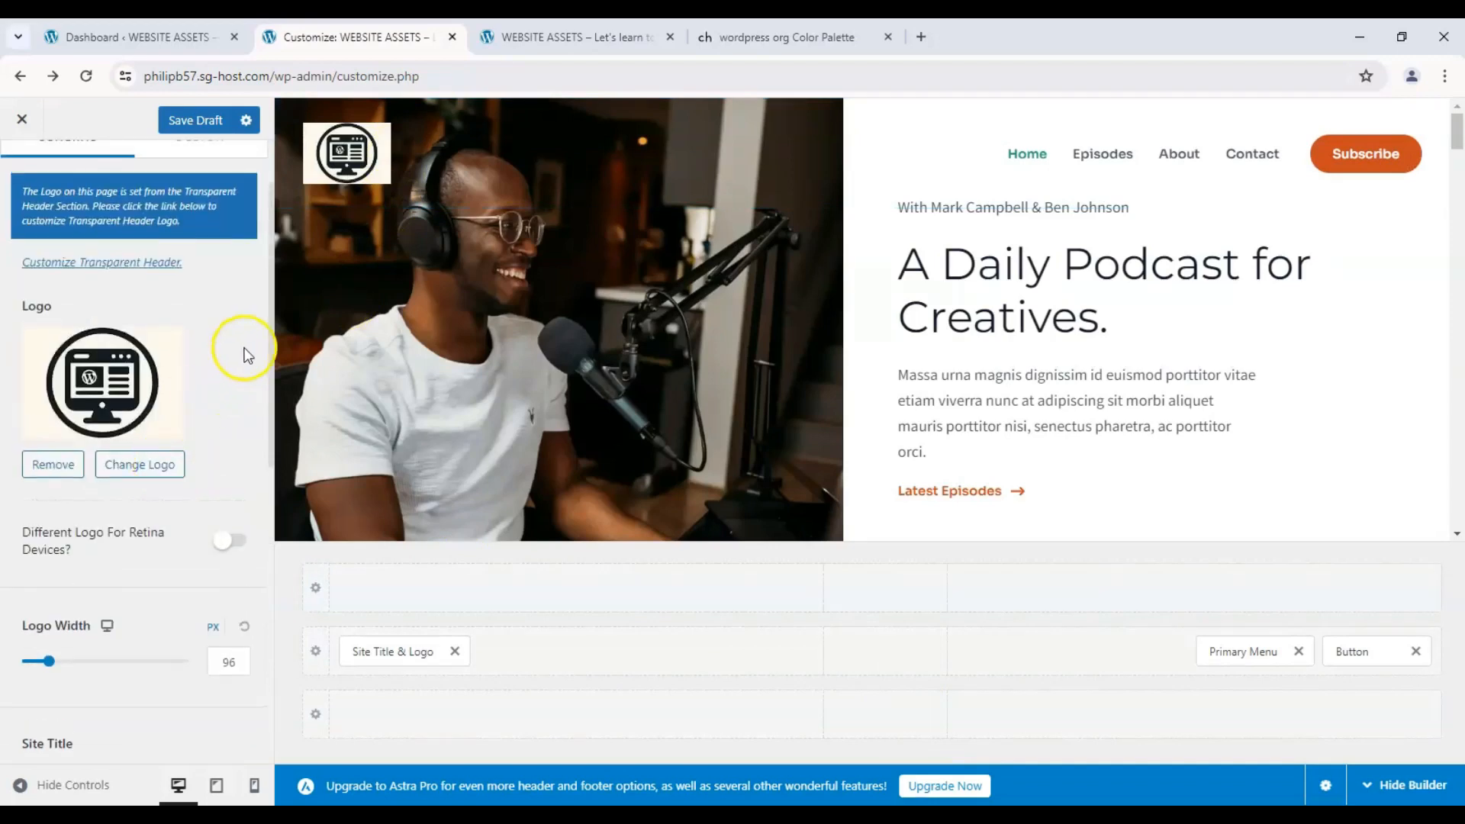
scroll(152, 184, "up", 2)
left_click(21, 166)
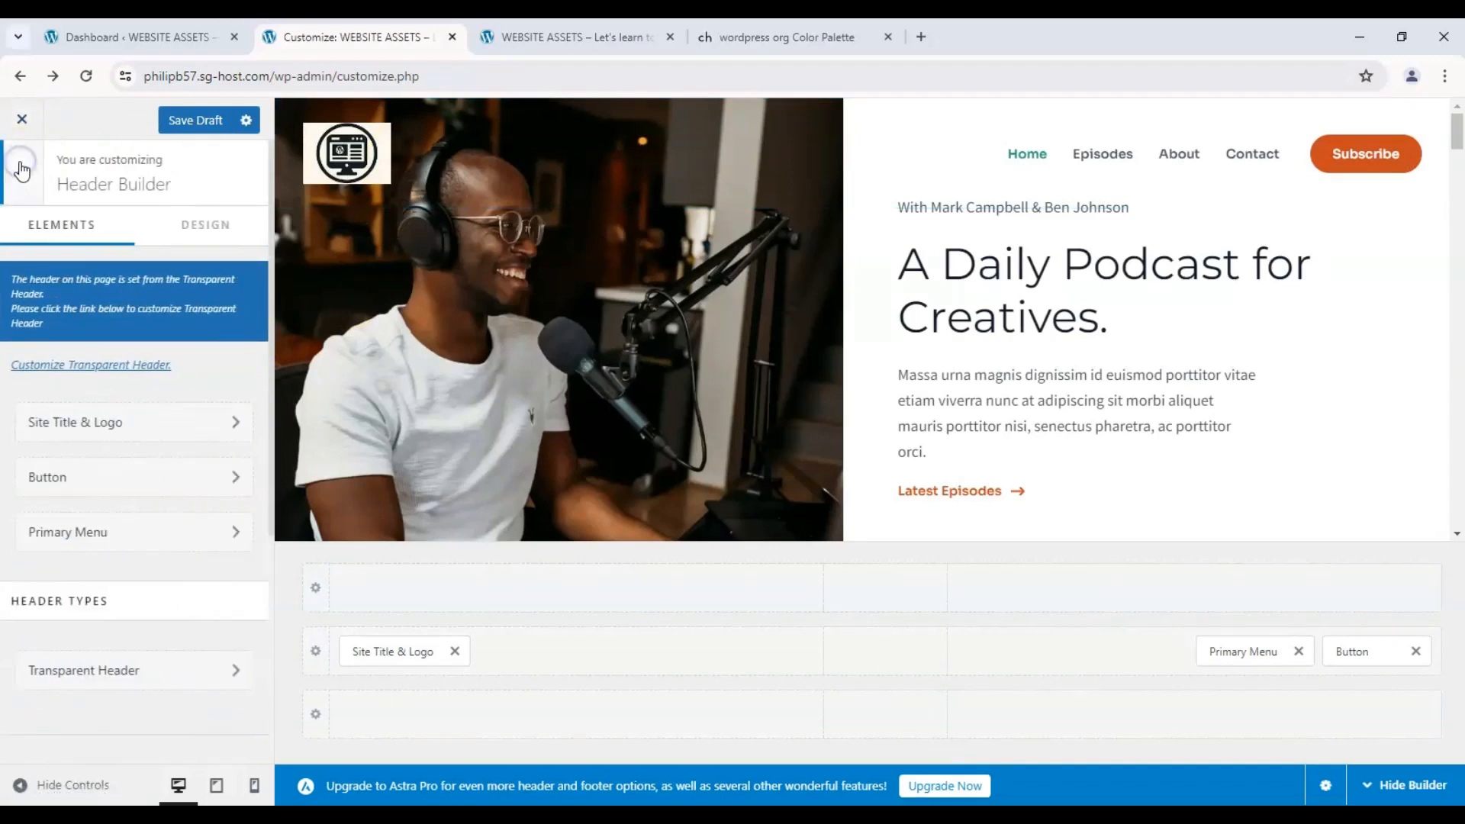
left_click(24, 178)
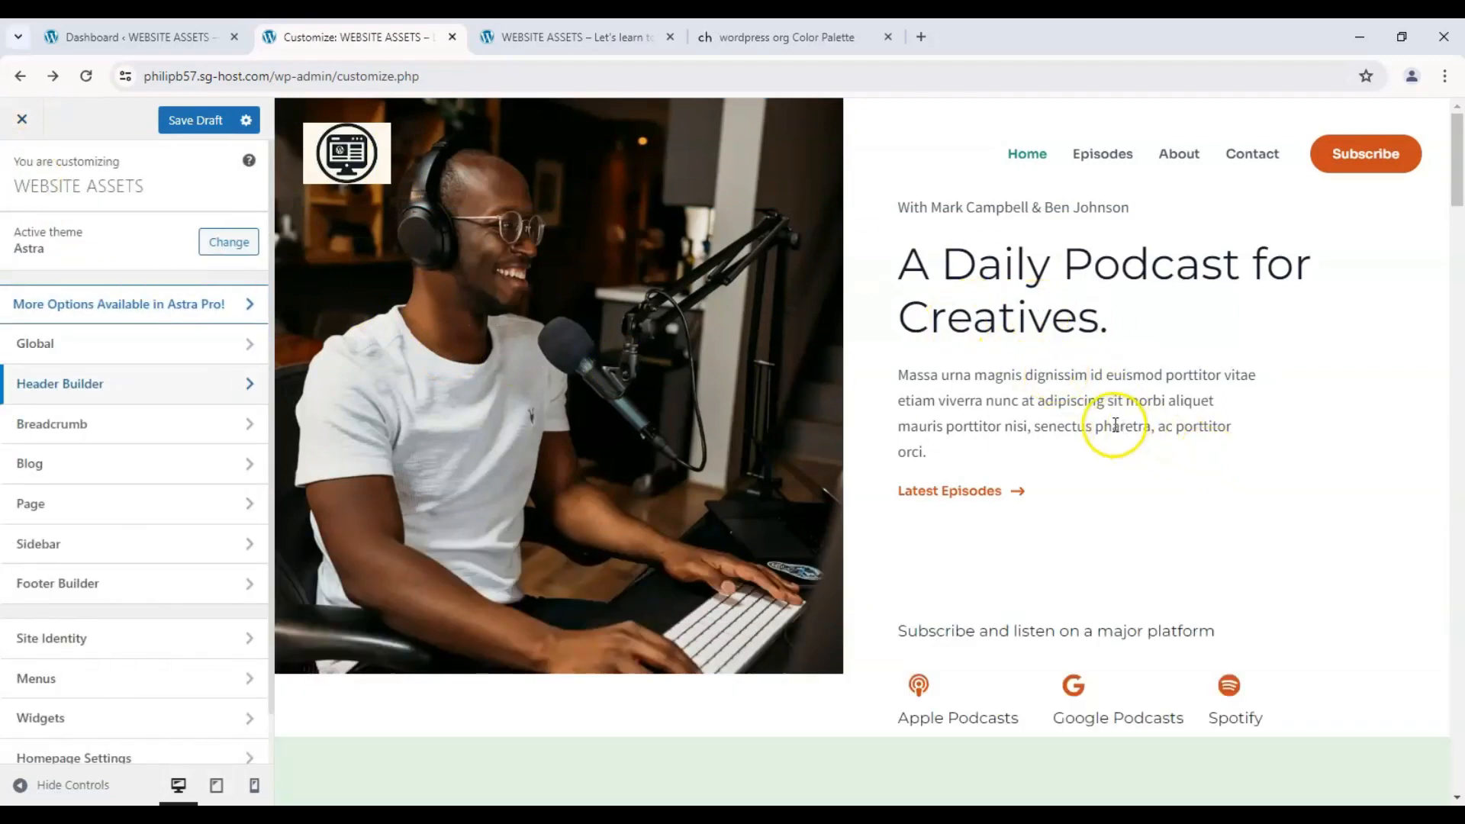
- Save the customizer changes as a draft and publish them
left_click(196, 136)
left_click(245, 122)
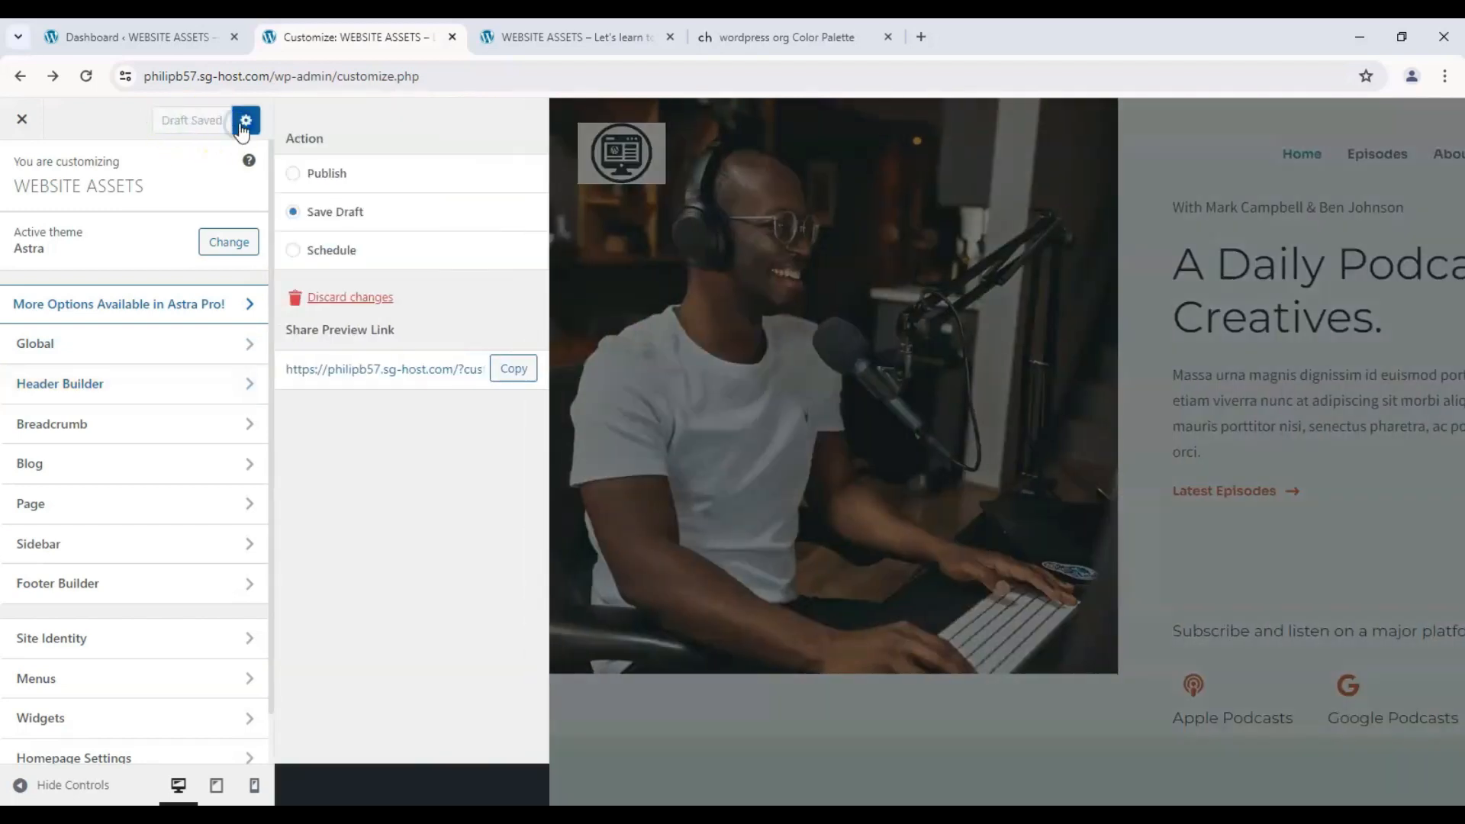
left_click(325, 174)
left_click(203, 121)
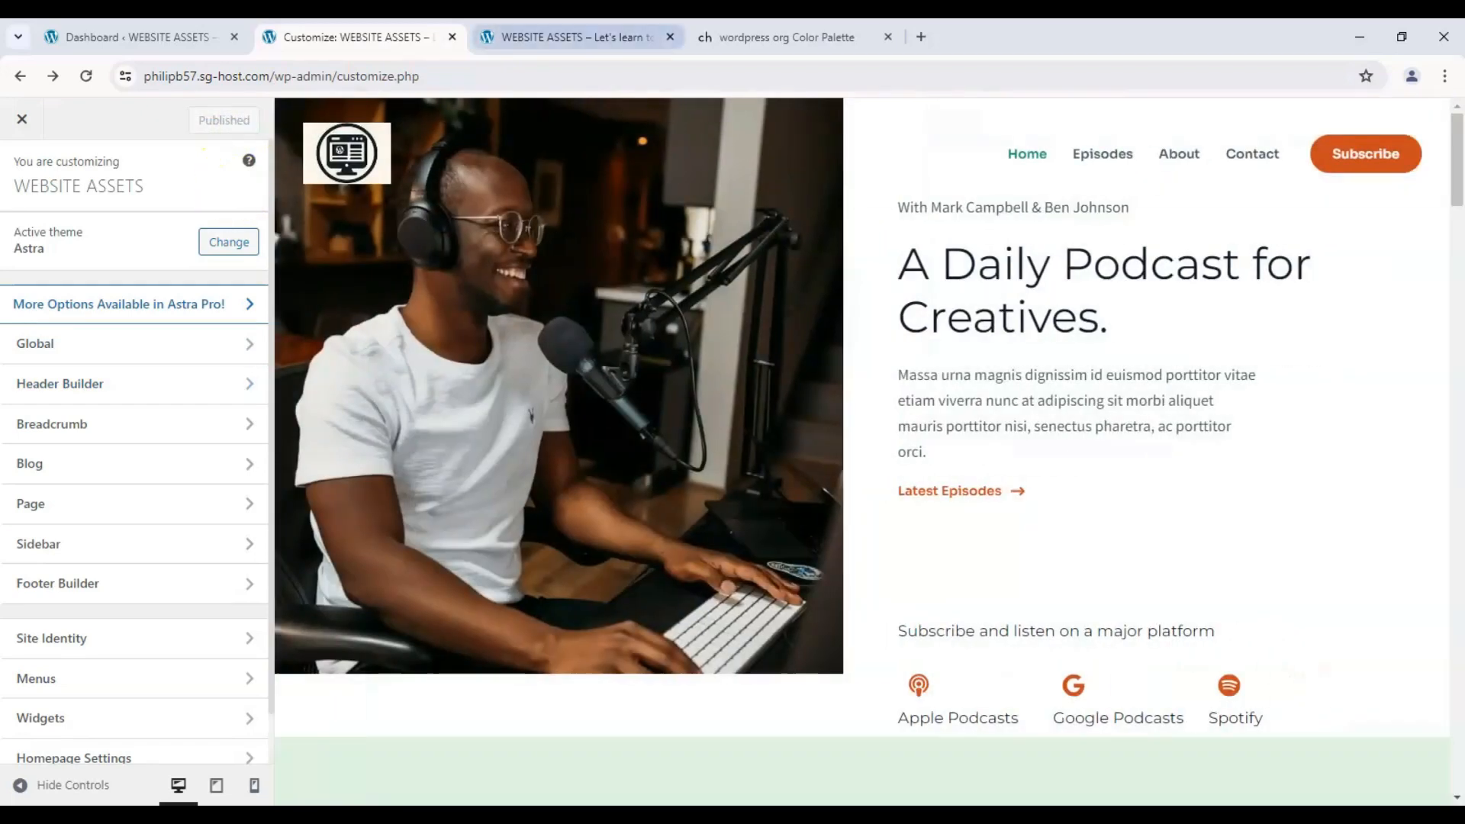
- Reload the live site, closing the Color Palette page, and review its Home and Episodes pages
left_click(569, 37)
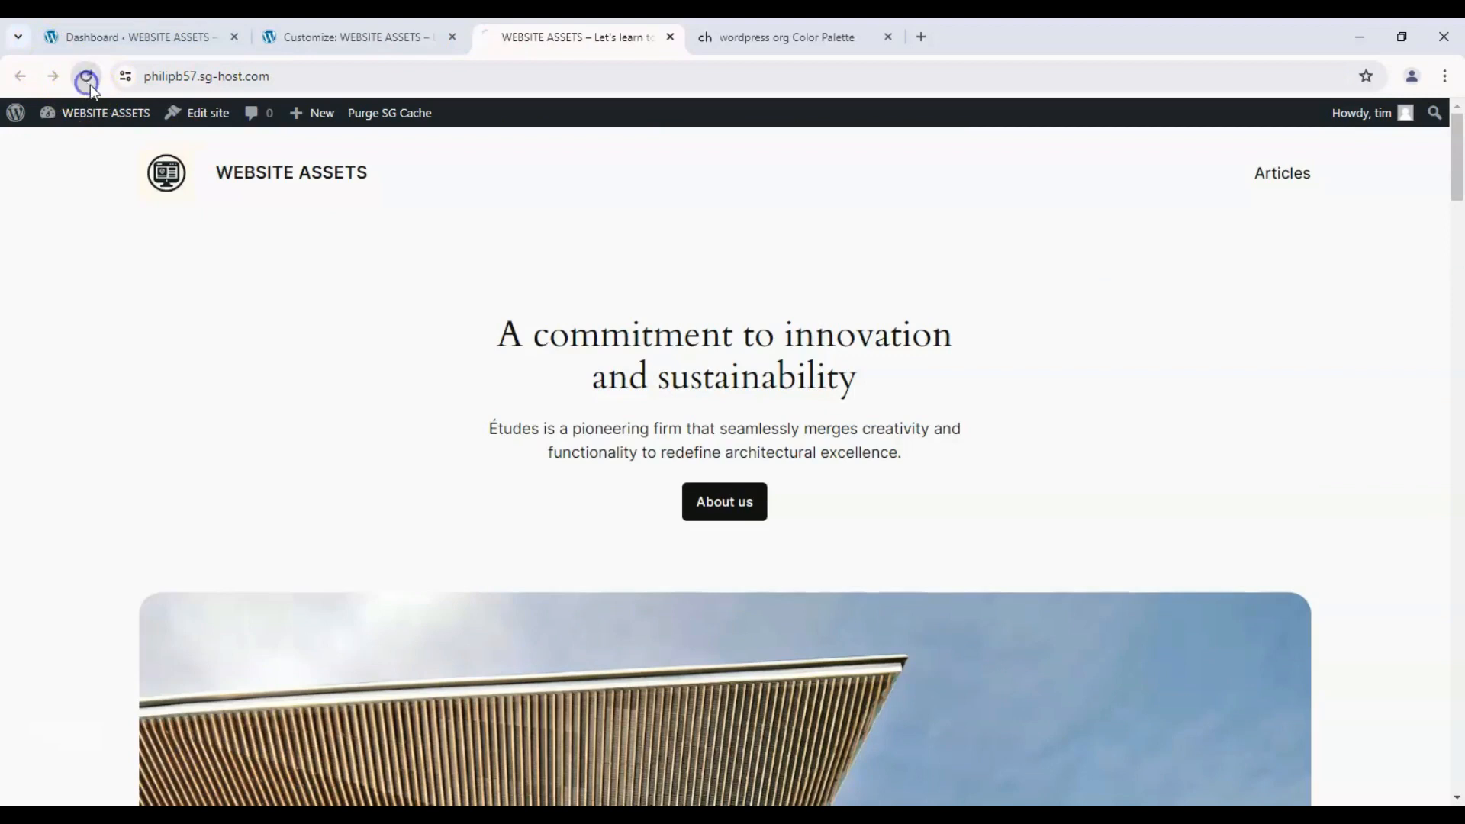
left_click(87, 77)
left_click(887, 37)
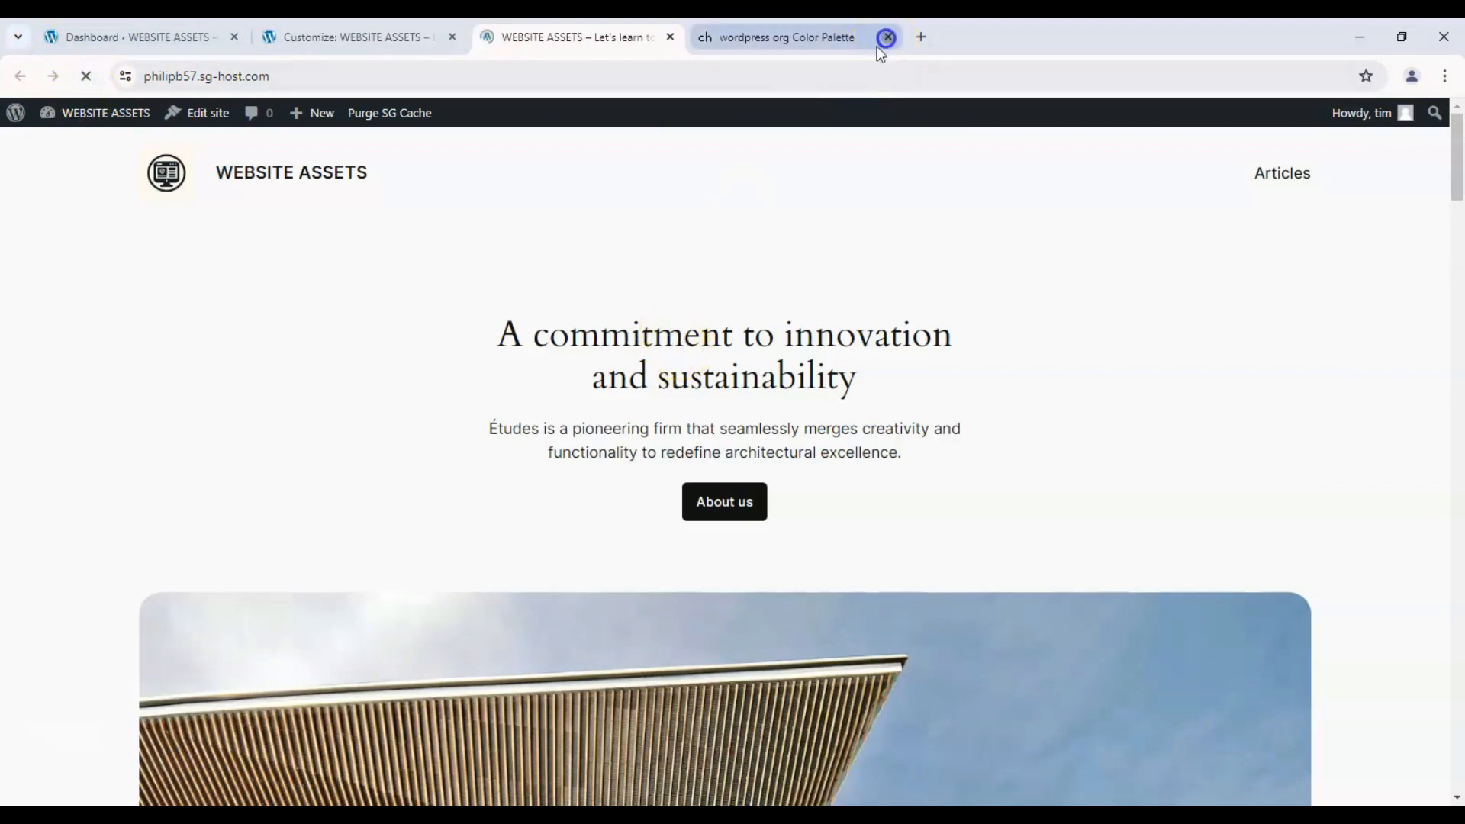
scroll(672, 263, "down", 4)
scroll(671, 292, "up", 4)
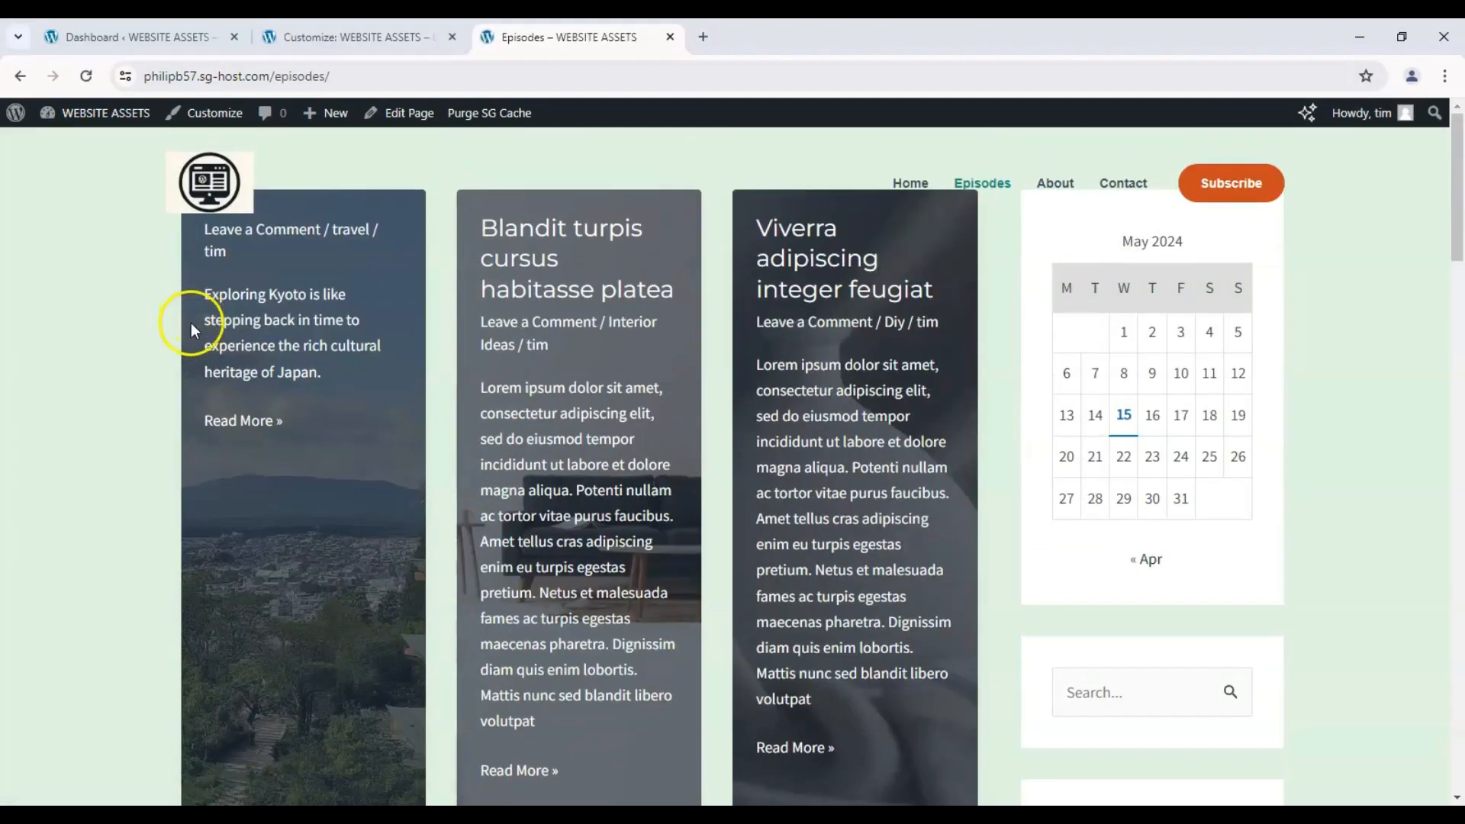
scroll(515, 519, "down", 7)
left_click(544, 351)
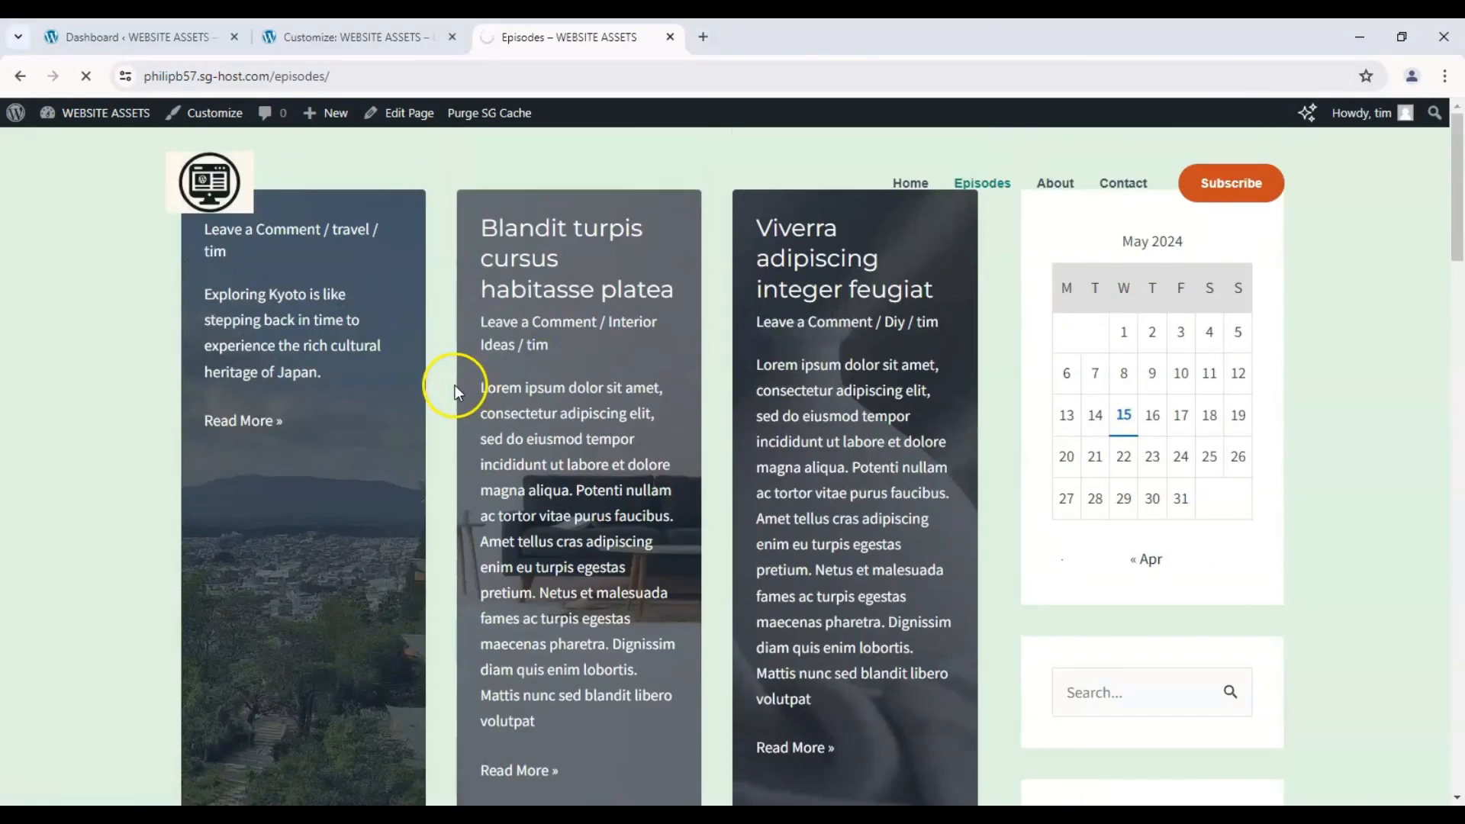
- Return to the live Home page, review its content and open it for editing
left_click(902, 182)
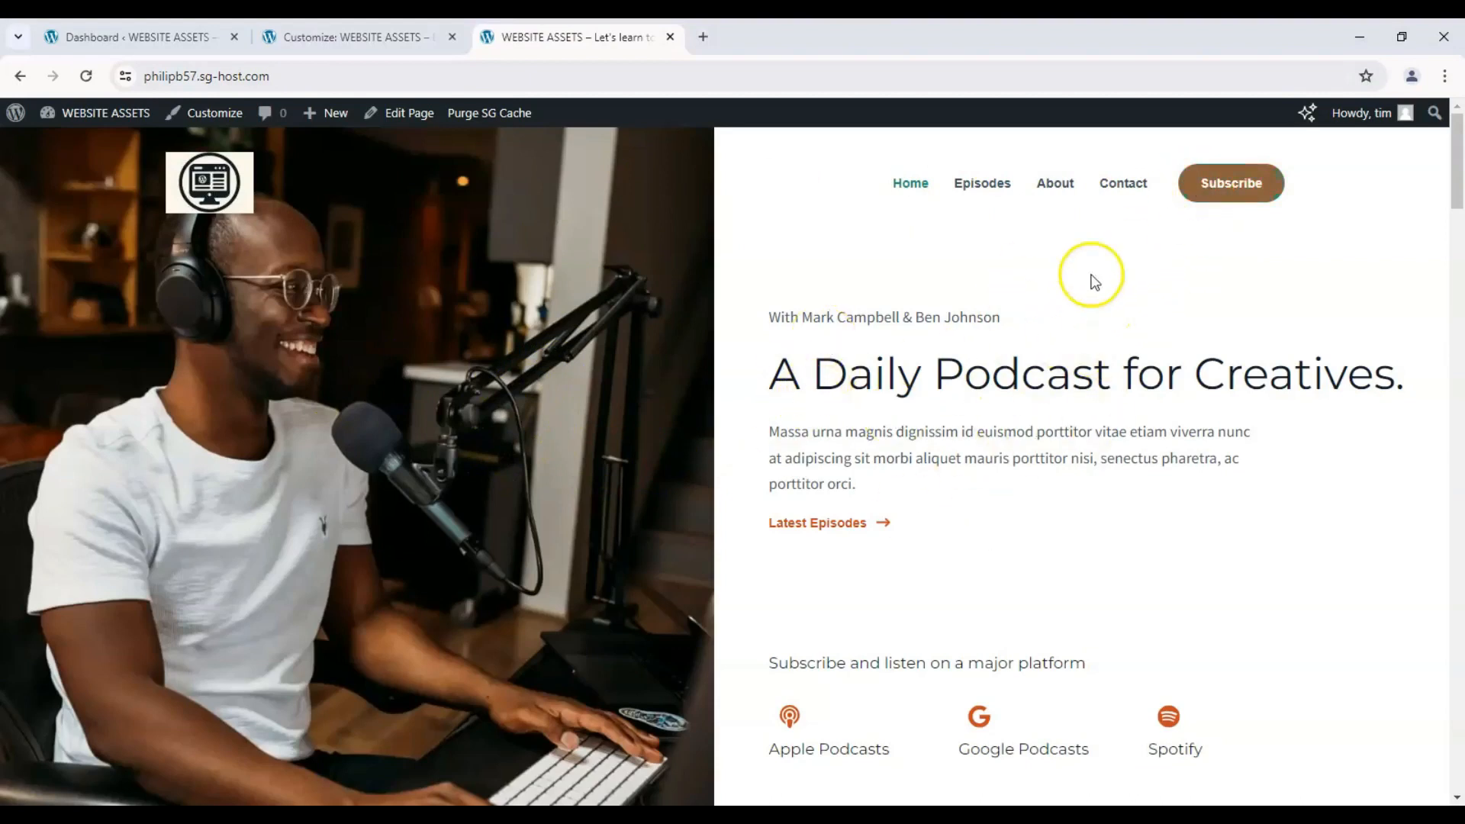
scroll(687, 301, "down", 5)
scroll(700, 305, "up", 5)
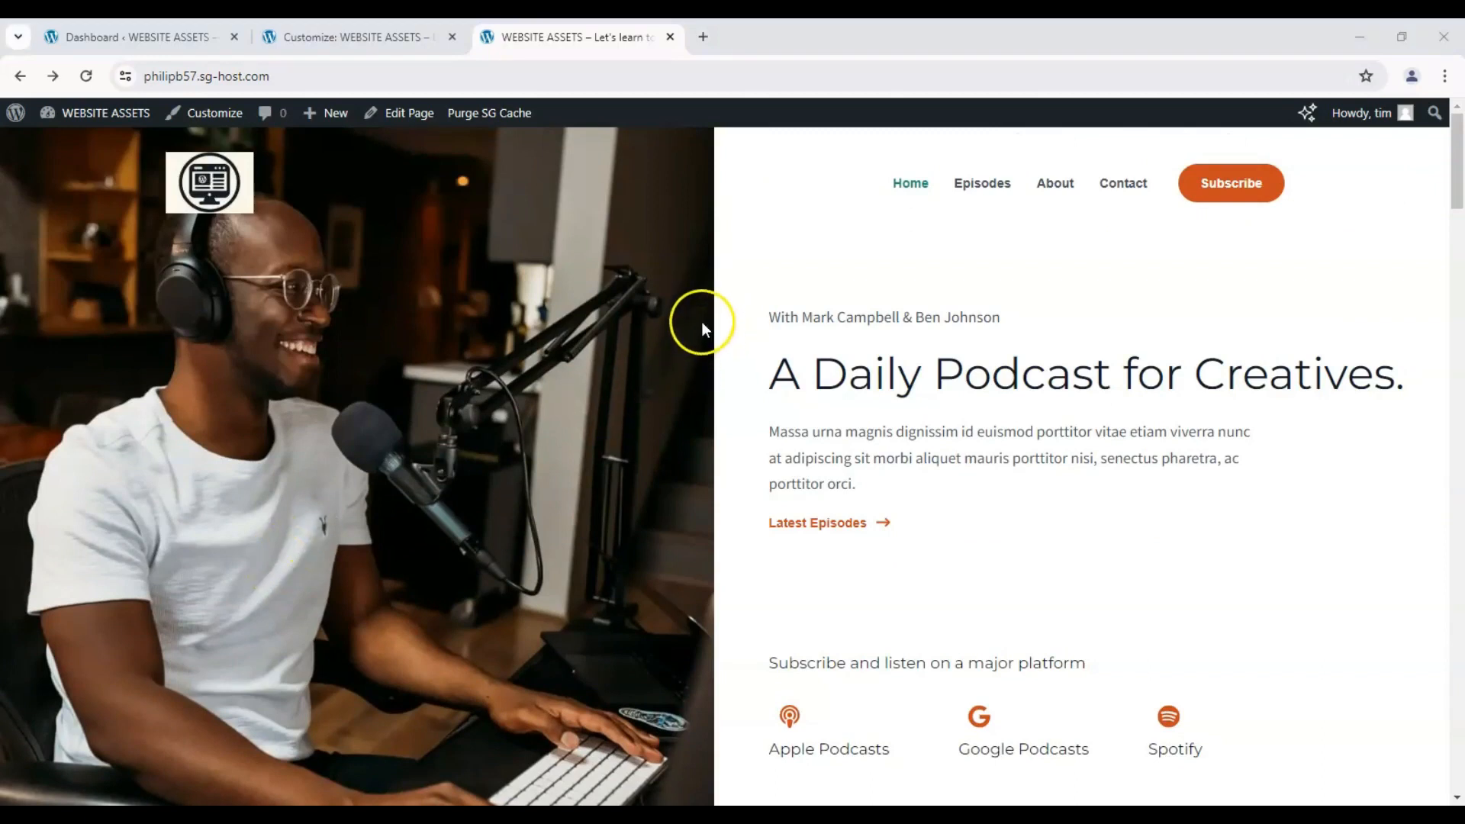
scroll(808, 281, "down", 3)
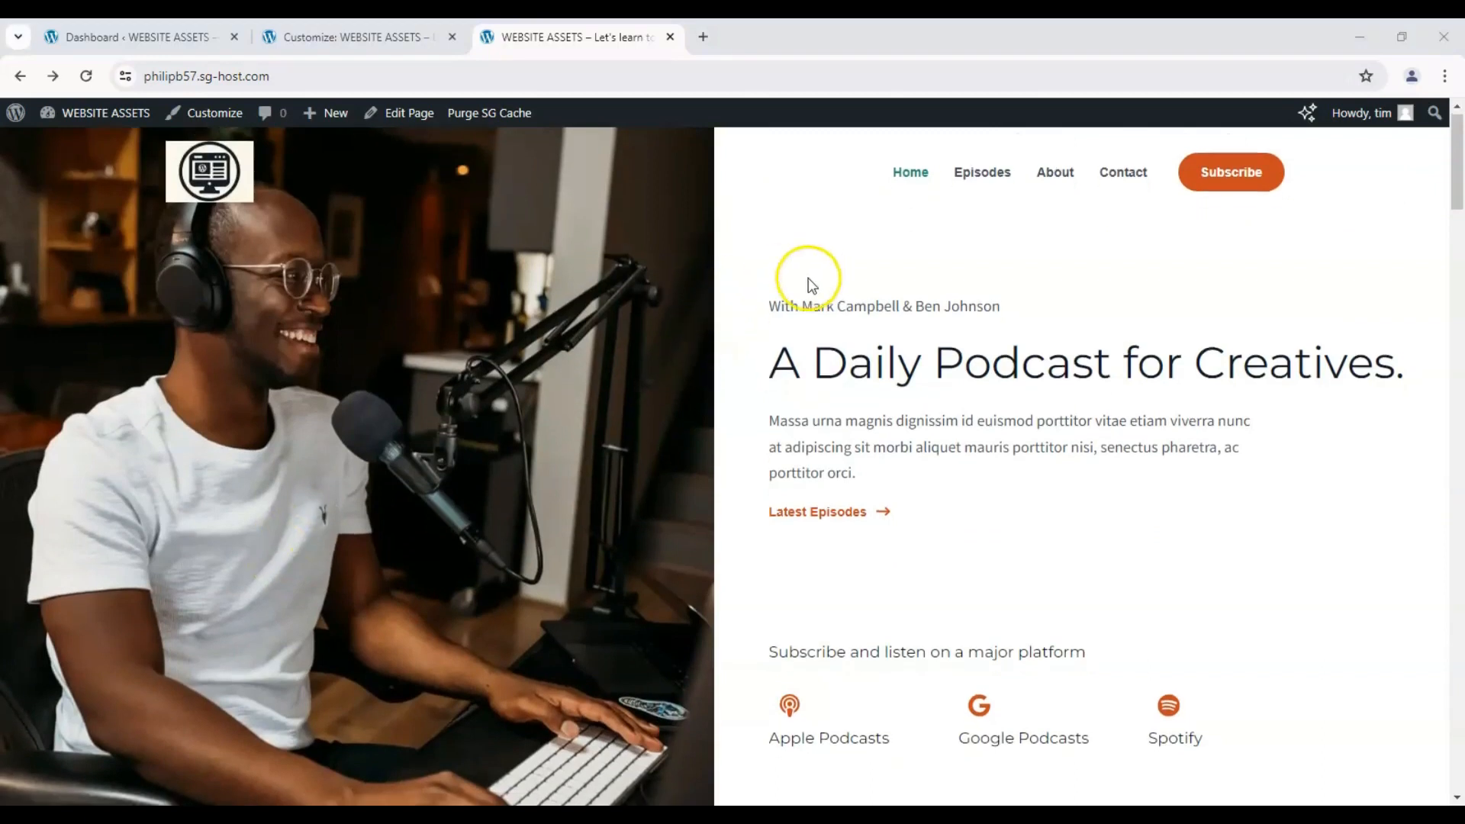
scroll(793, 285, "up", 3)
left_click(433, 122)
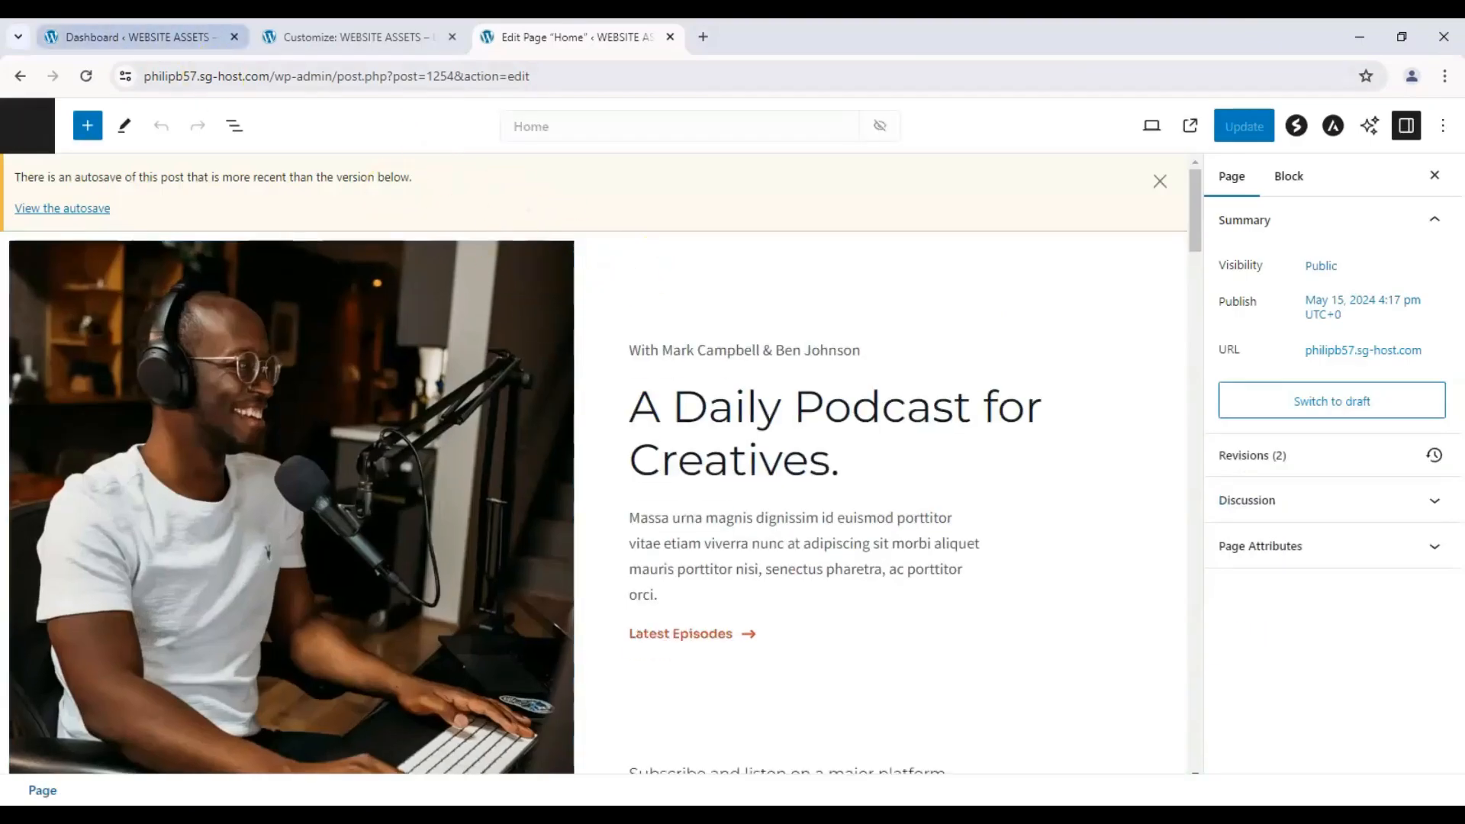
- Find the Home front page in the admin's list of all pages and return to the Dashboard
left_click(138, 36)
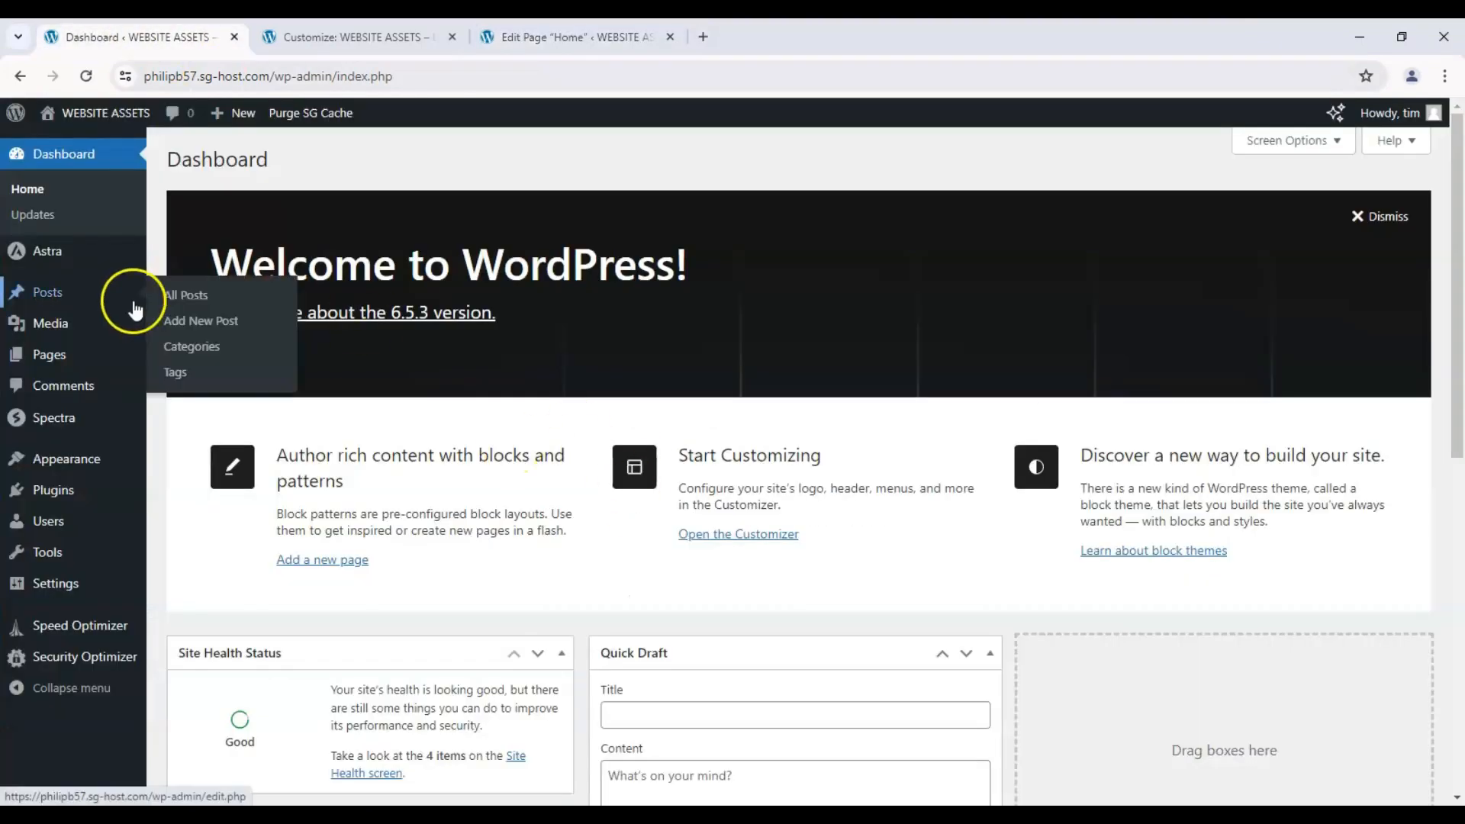
mouse_move(86, 355)
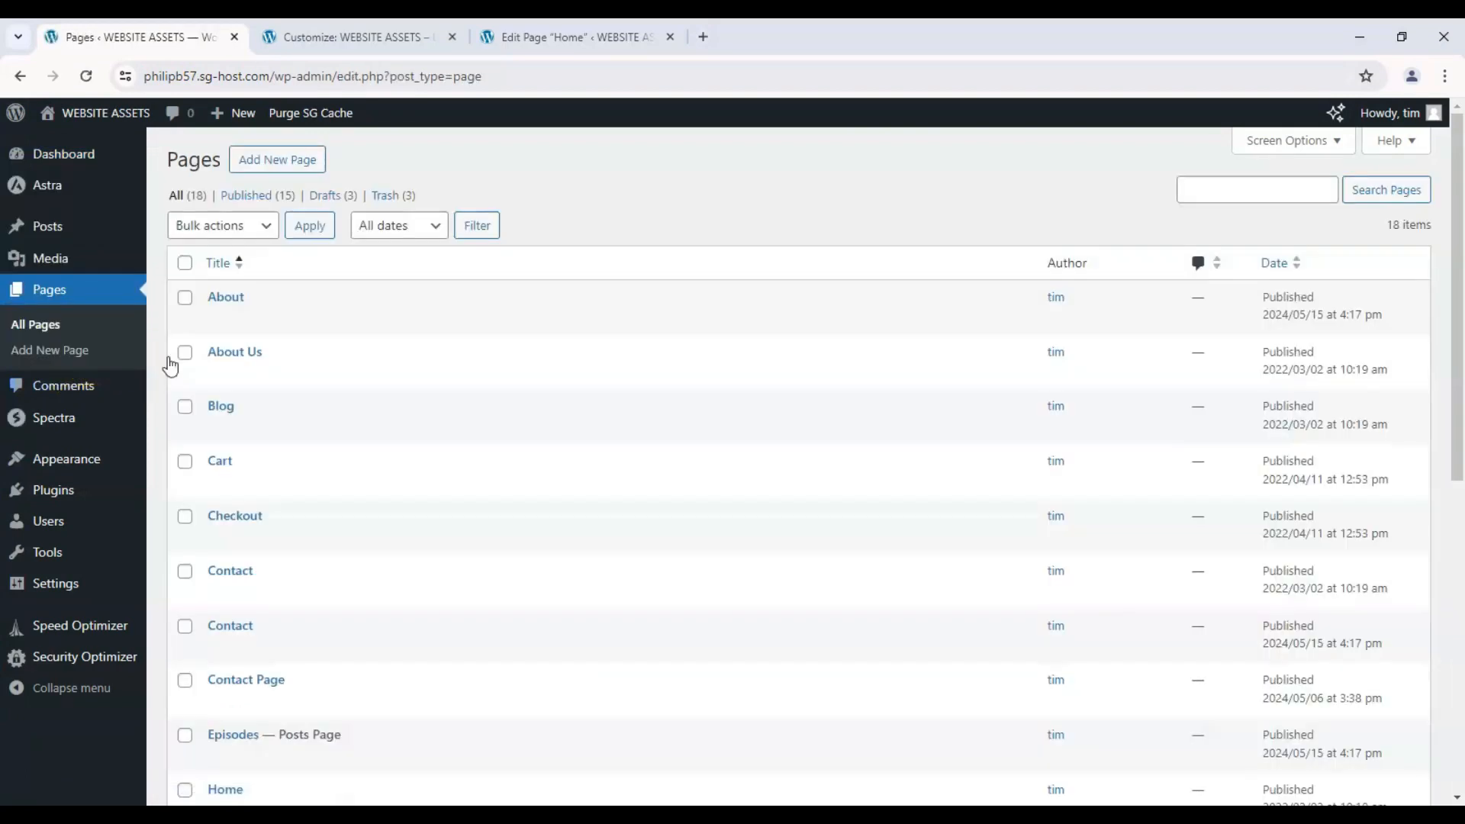
scroll(525, 348, "down", 4)
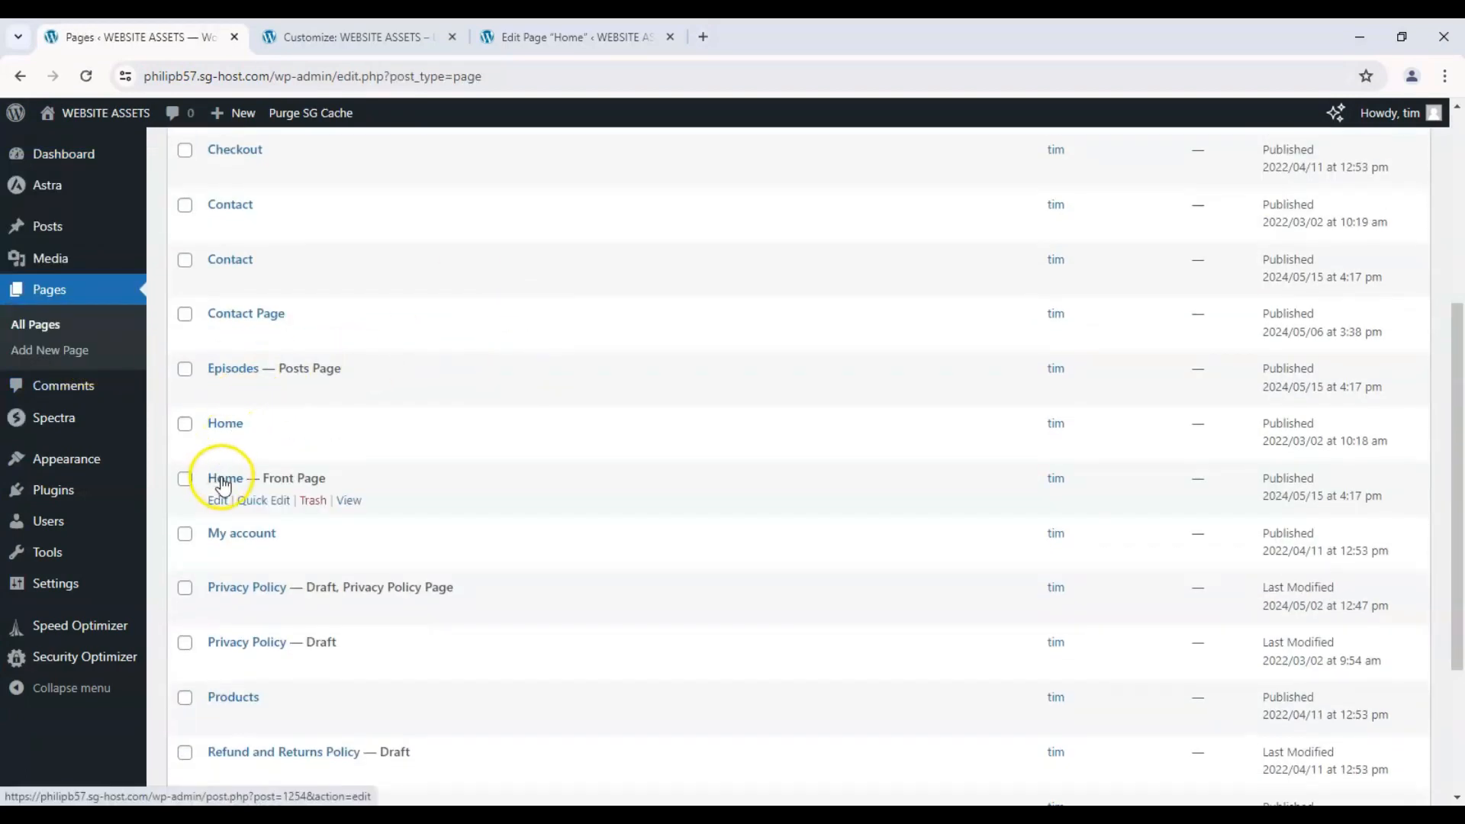
scroll(220, 464, "up", 4)
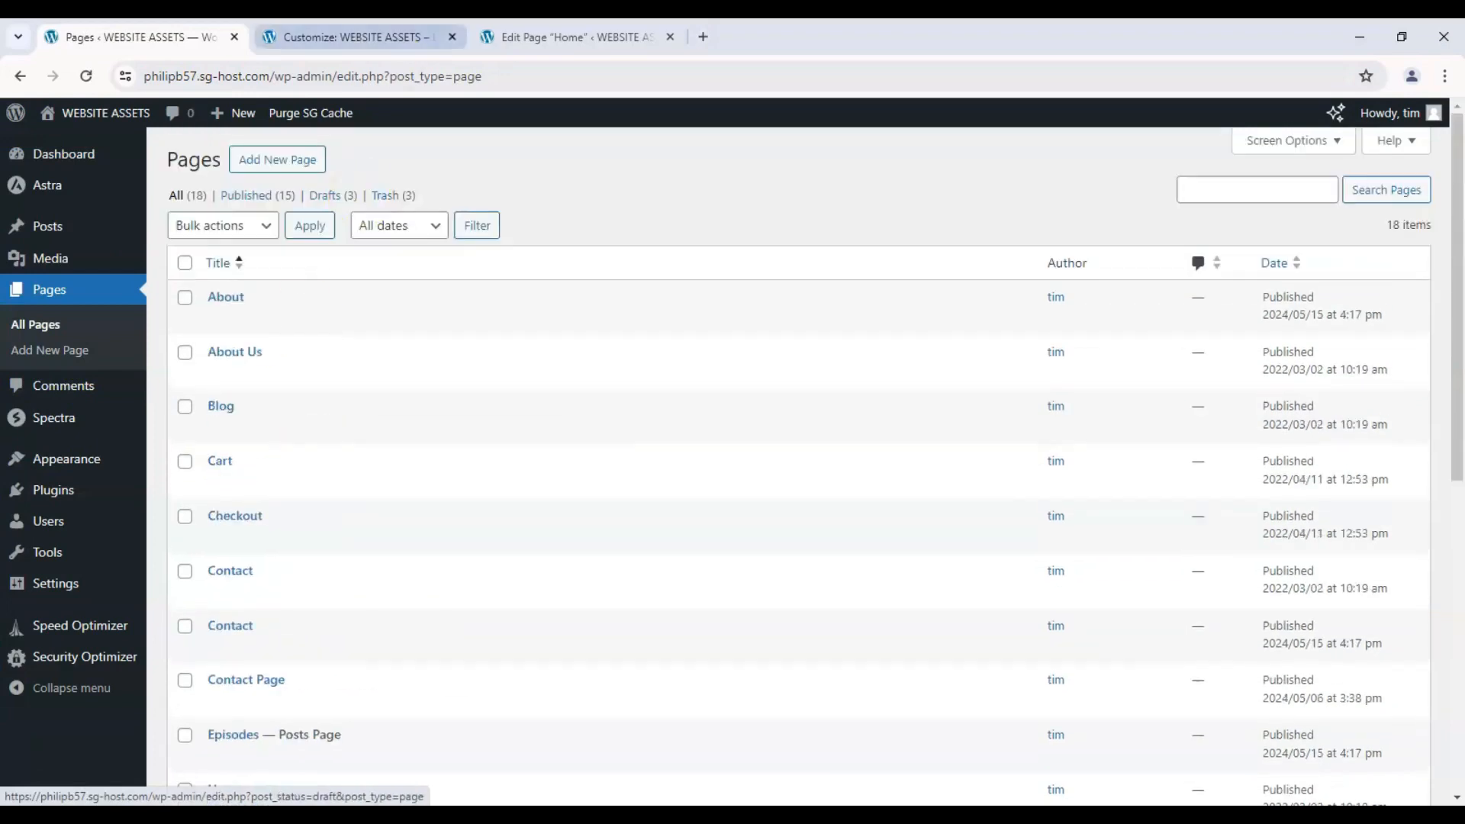
left_click(527, 38)
left_click(167, 40)
left_click(61, 148)
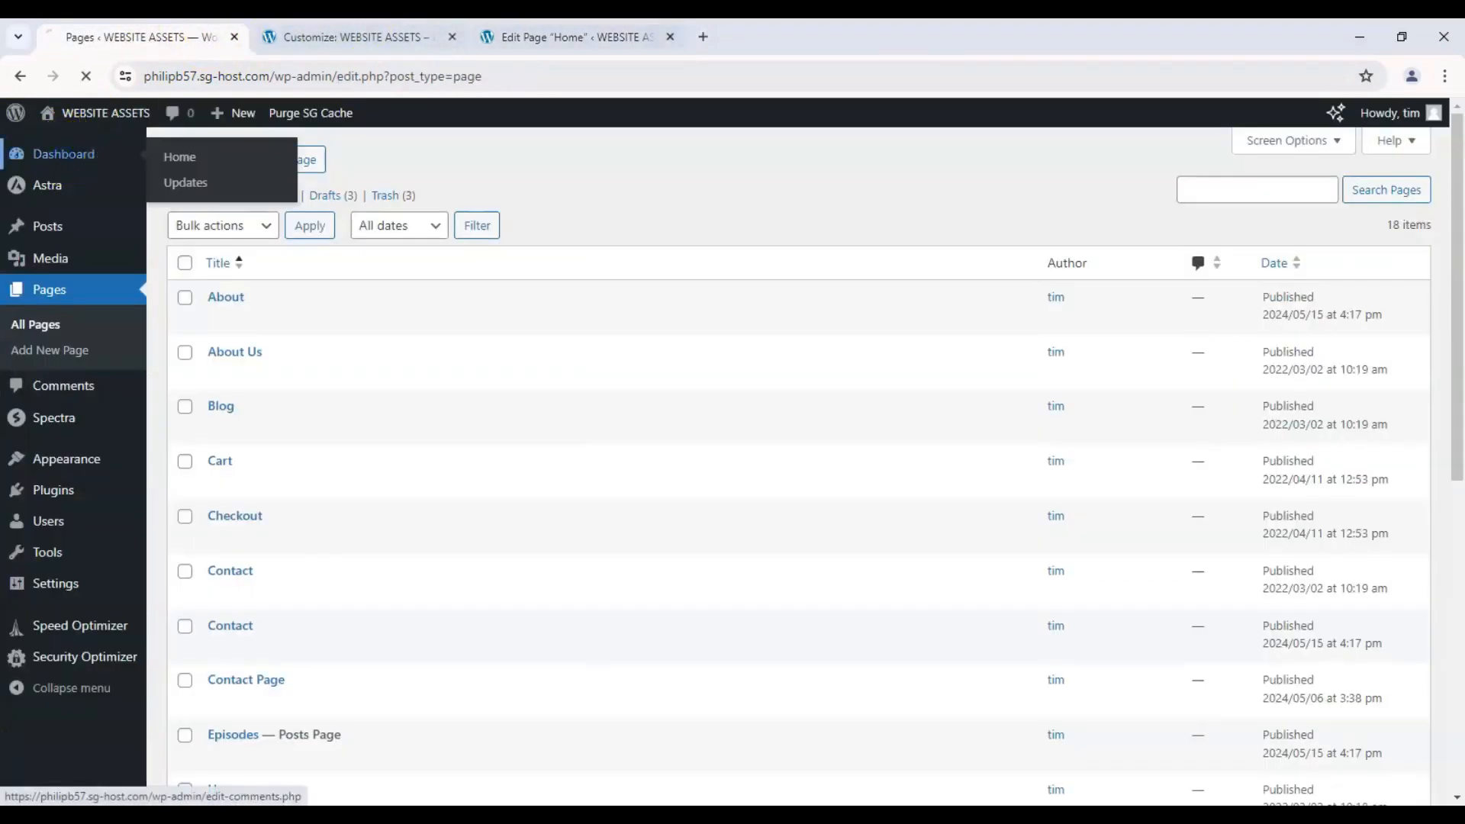
- In the Home page editor, replace the hero photo with the Gemini-generated image of a desk and monitor from the media library
left_click(564, 37)
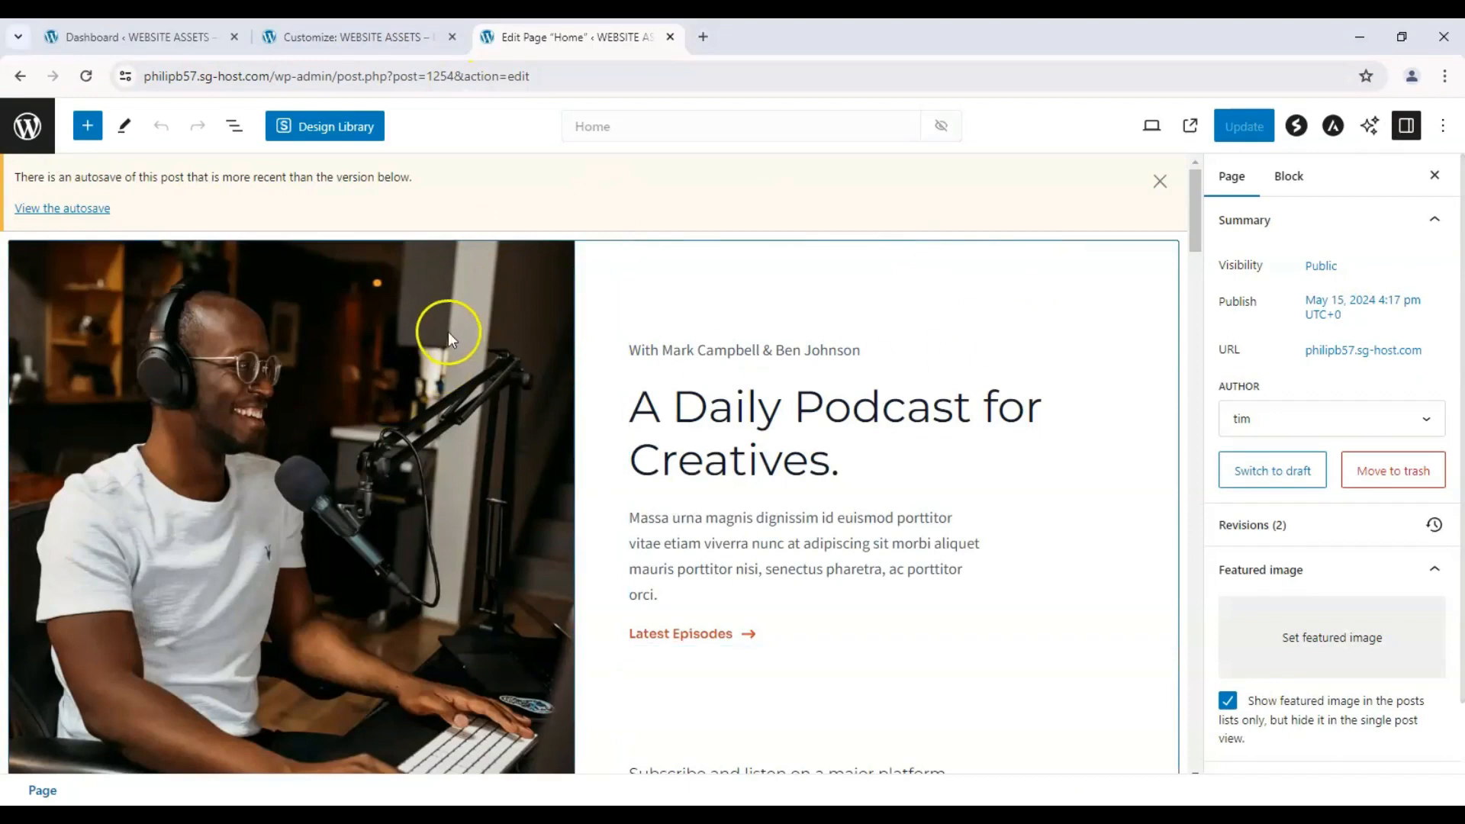
left_click(574, 337)
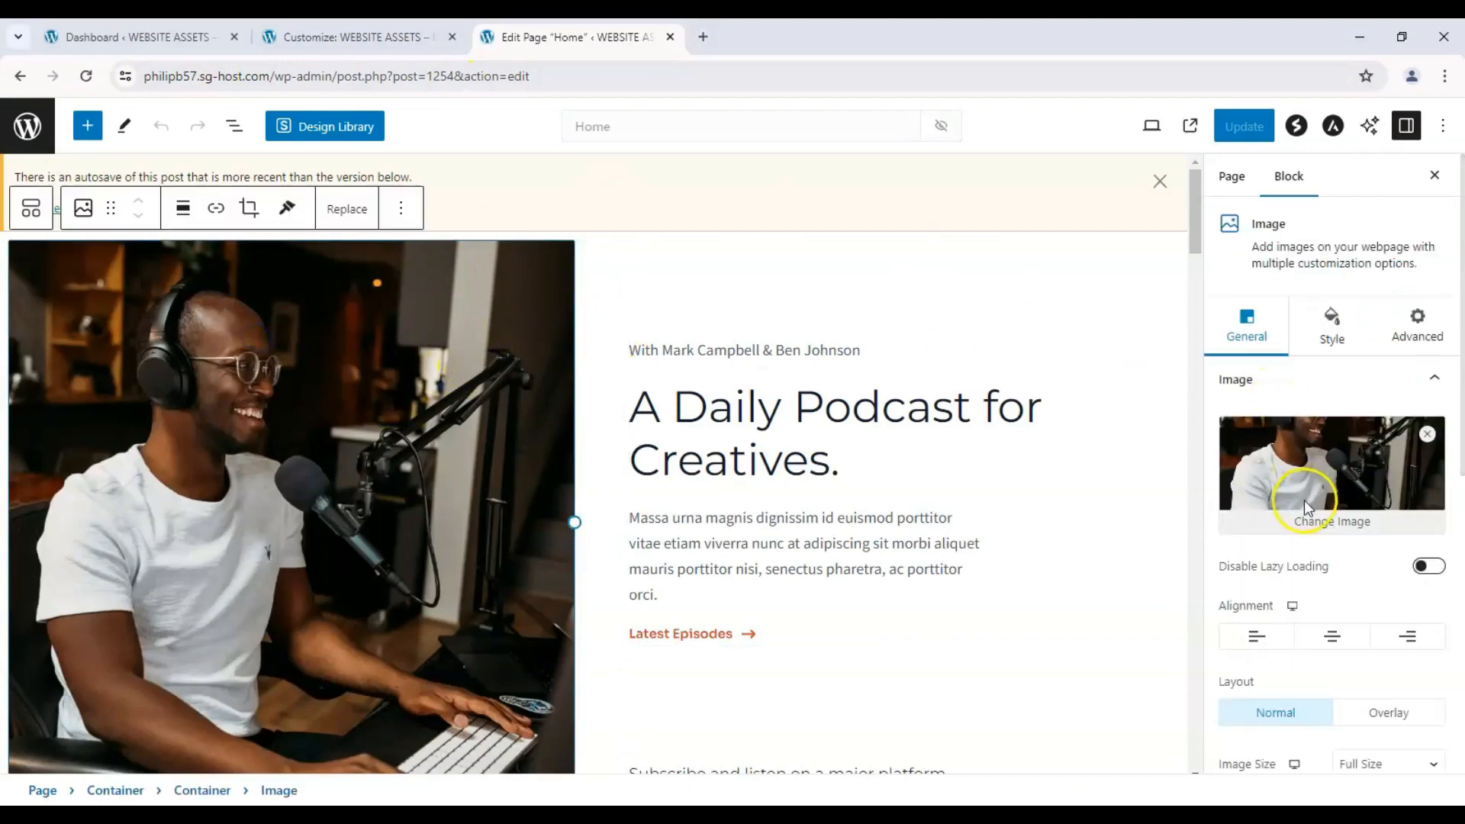
left_click(1303, 521)
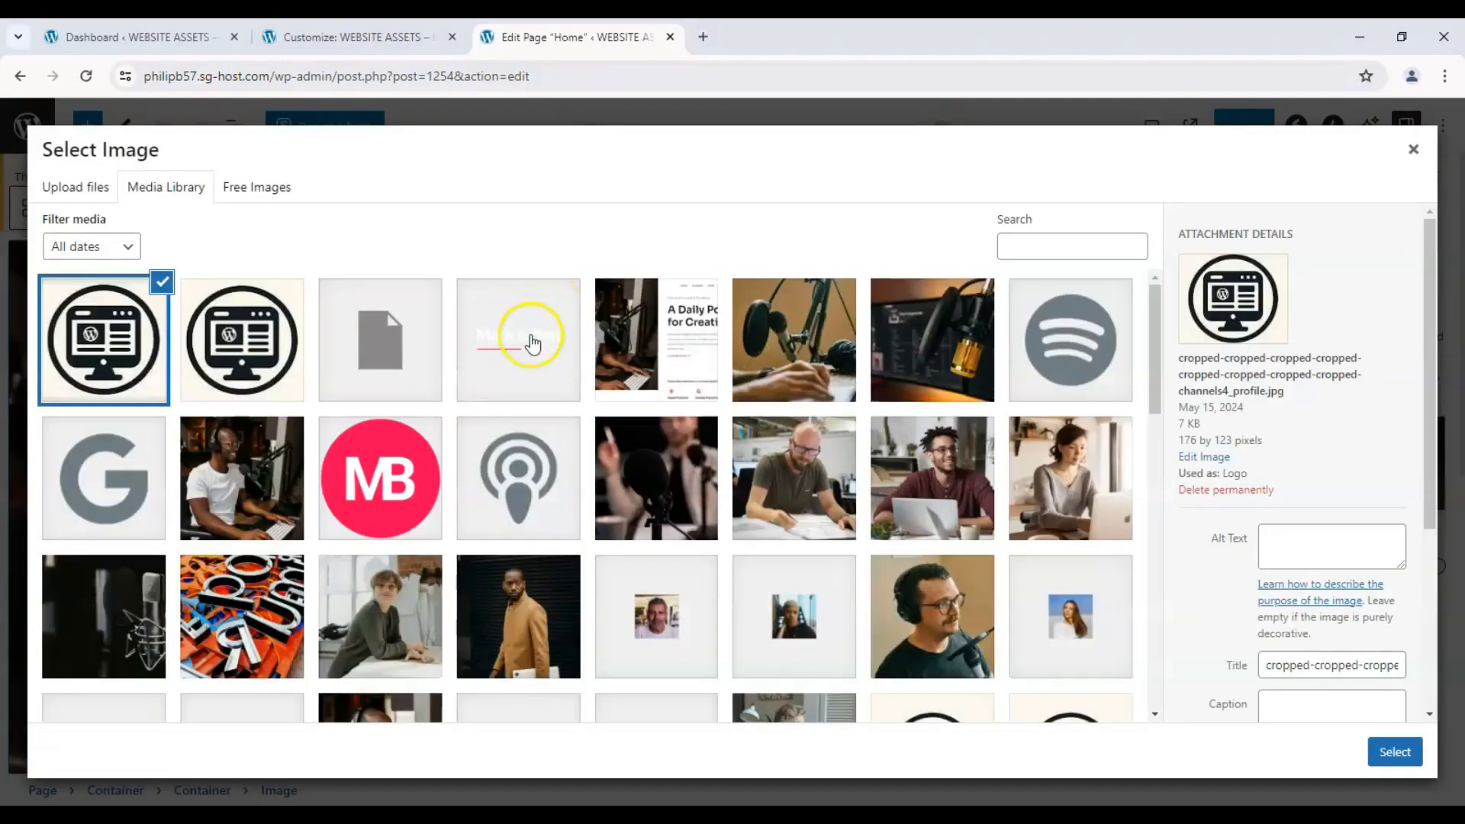
scroll(686, 337, "down", 4)
left_click(831, 610)
left_click(1393, 752)
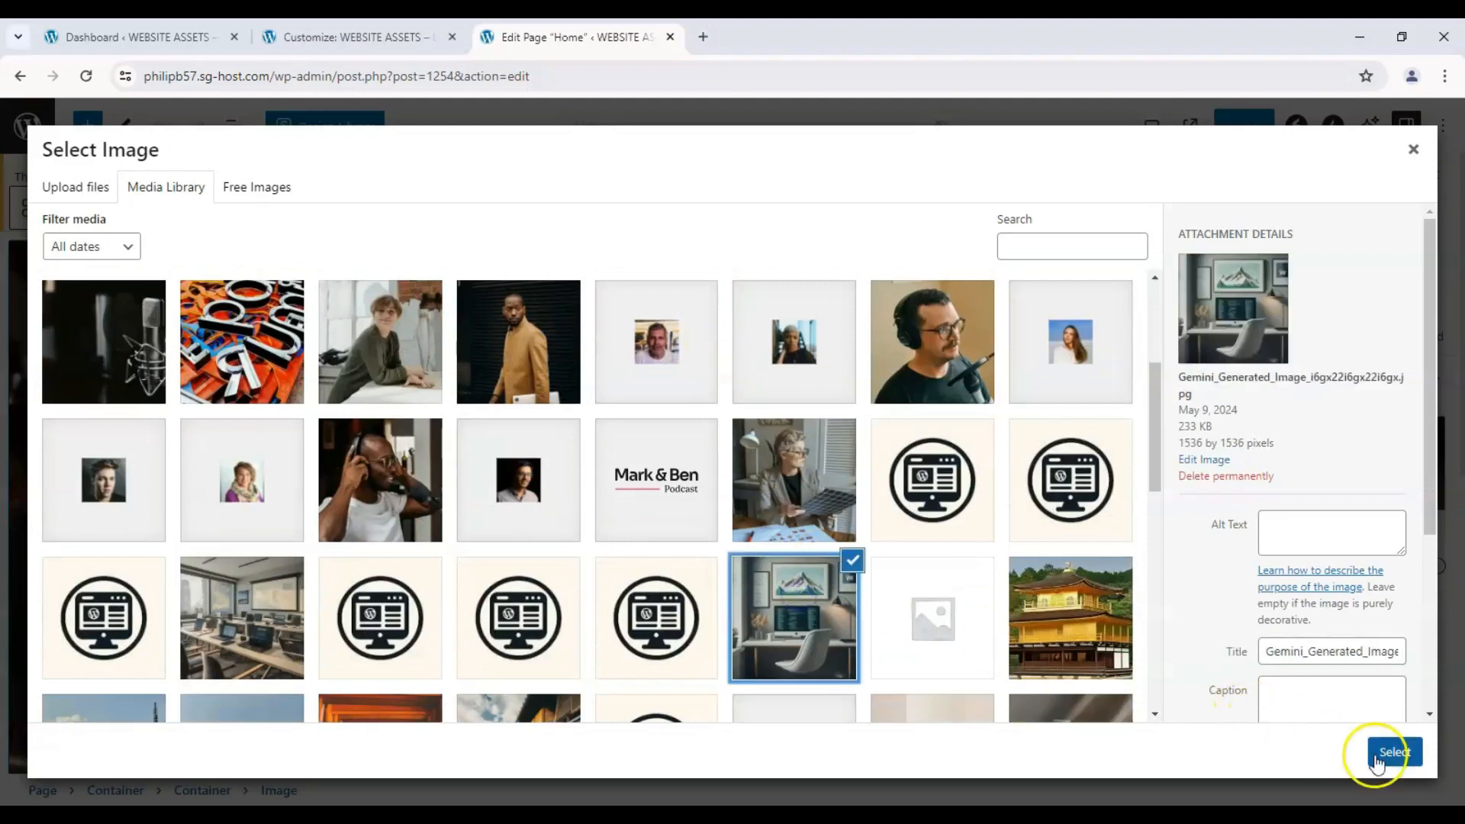
- Dismiss the autosave notice and change the hero text to "With Website Assets" and "A great channel for learning WordPress!"
left_click(742, 407)
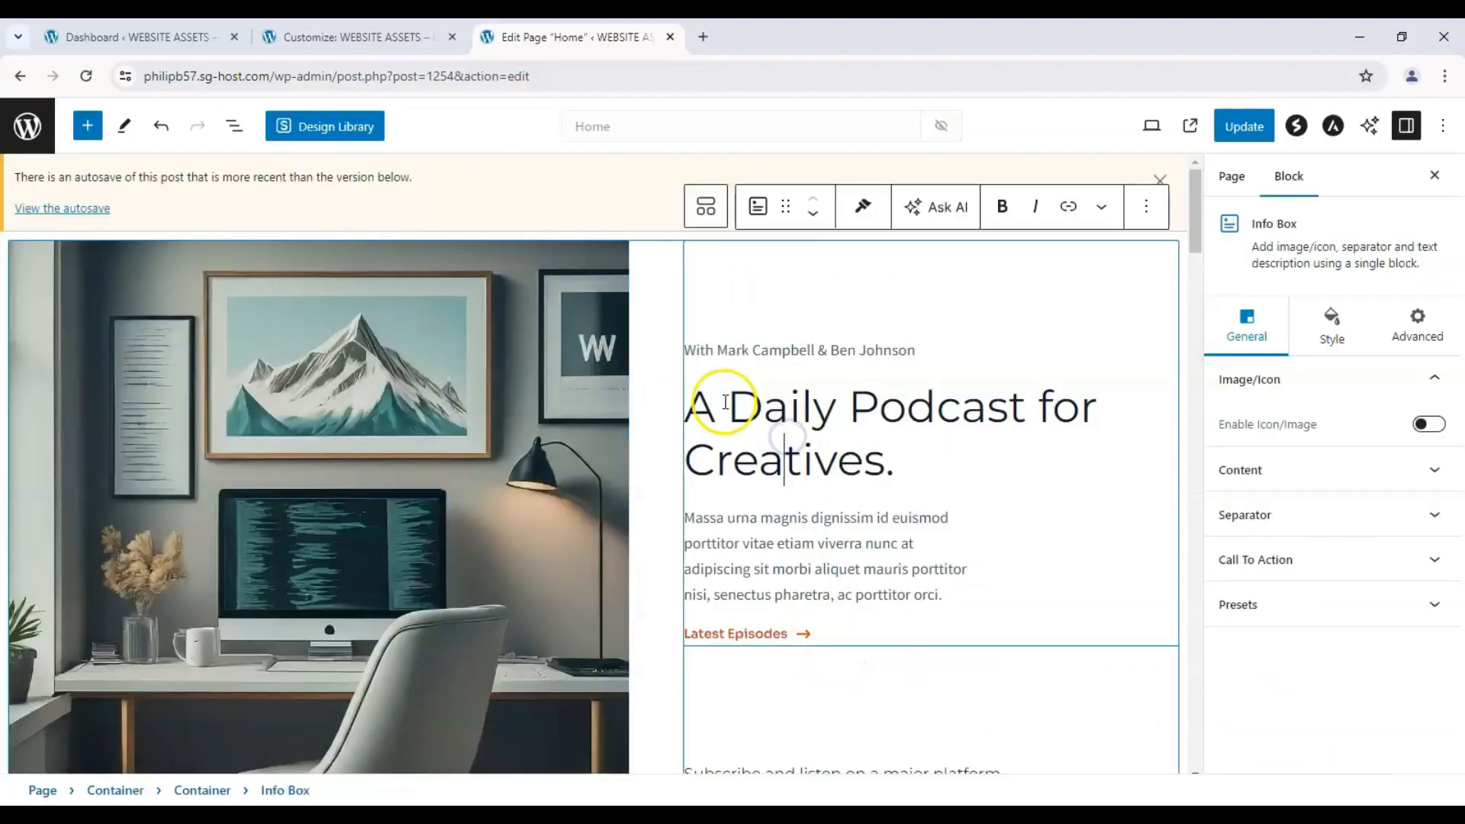
left_click_drag(729, 407, 887, 450)
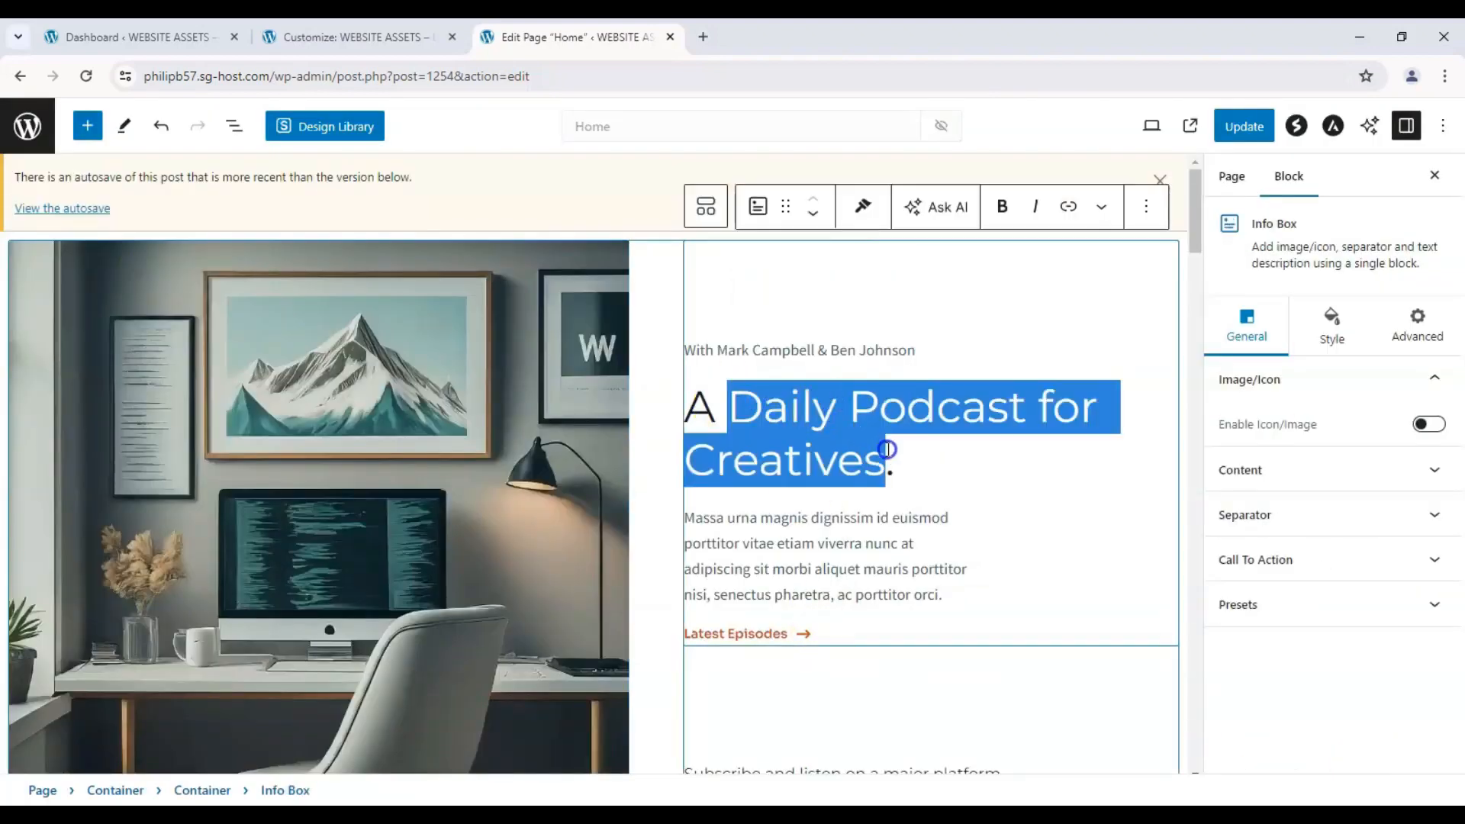
left_click(1158, 179)
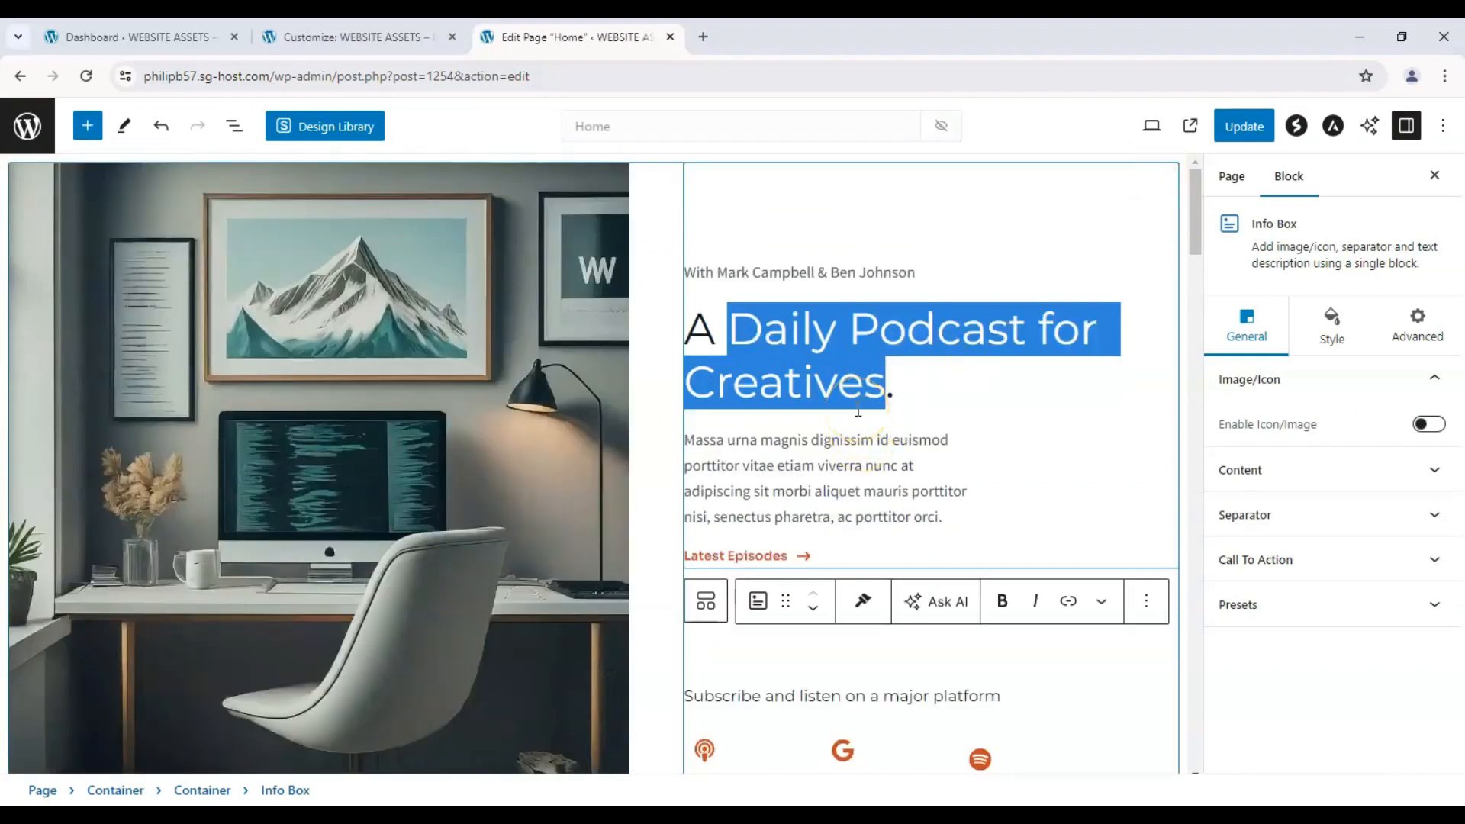
left_click(723, 329)
left_click_drag(723, 328, 883, 379)
scroll(945, 369, "down", 3)
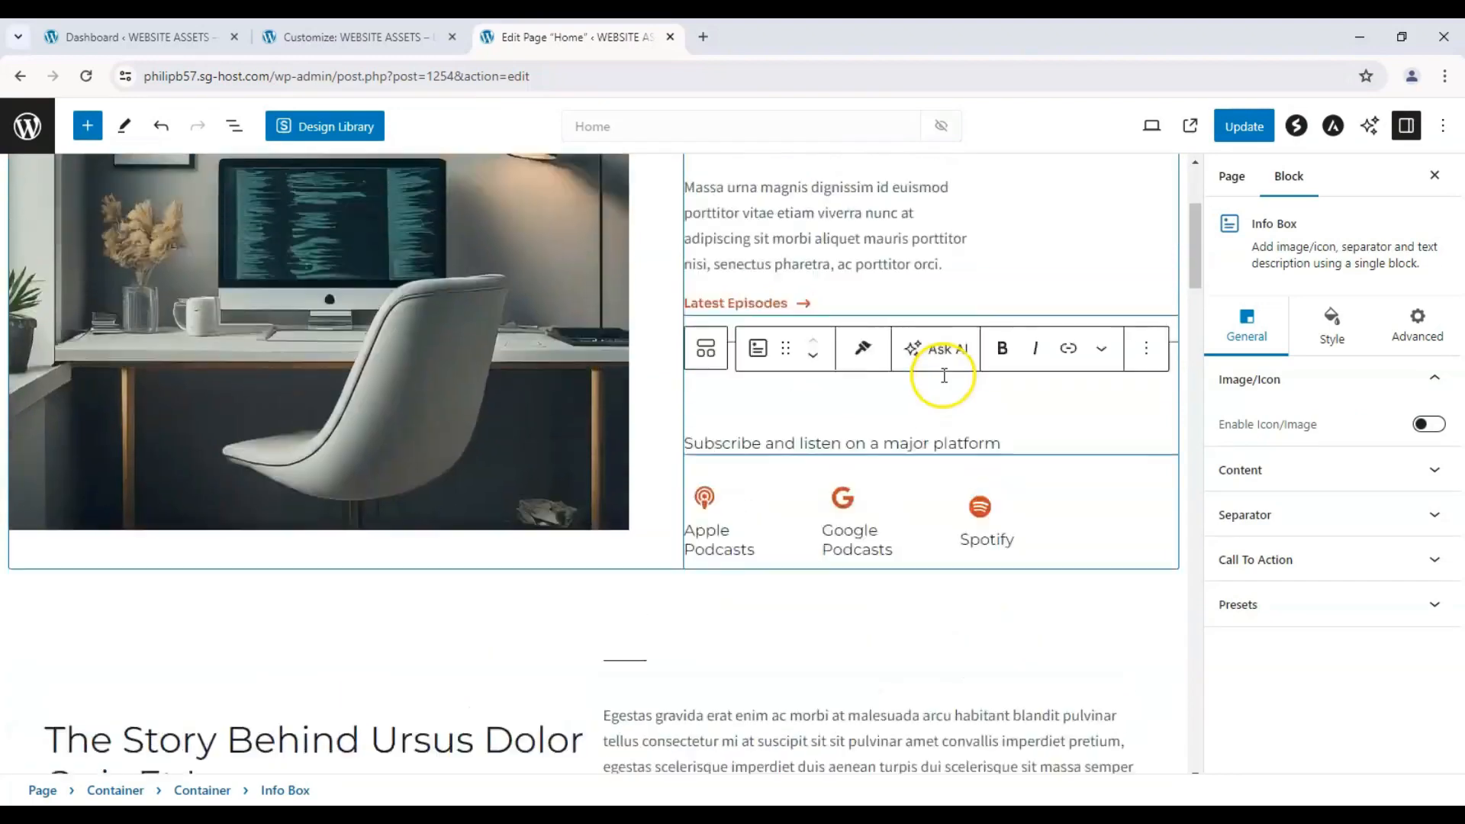
type("great channel for learning WordPress!")
- Look over the sections further down the Home page and save the page update
scroll(726, 337, "down", 7)
scroll(744, 394, "down", 9)
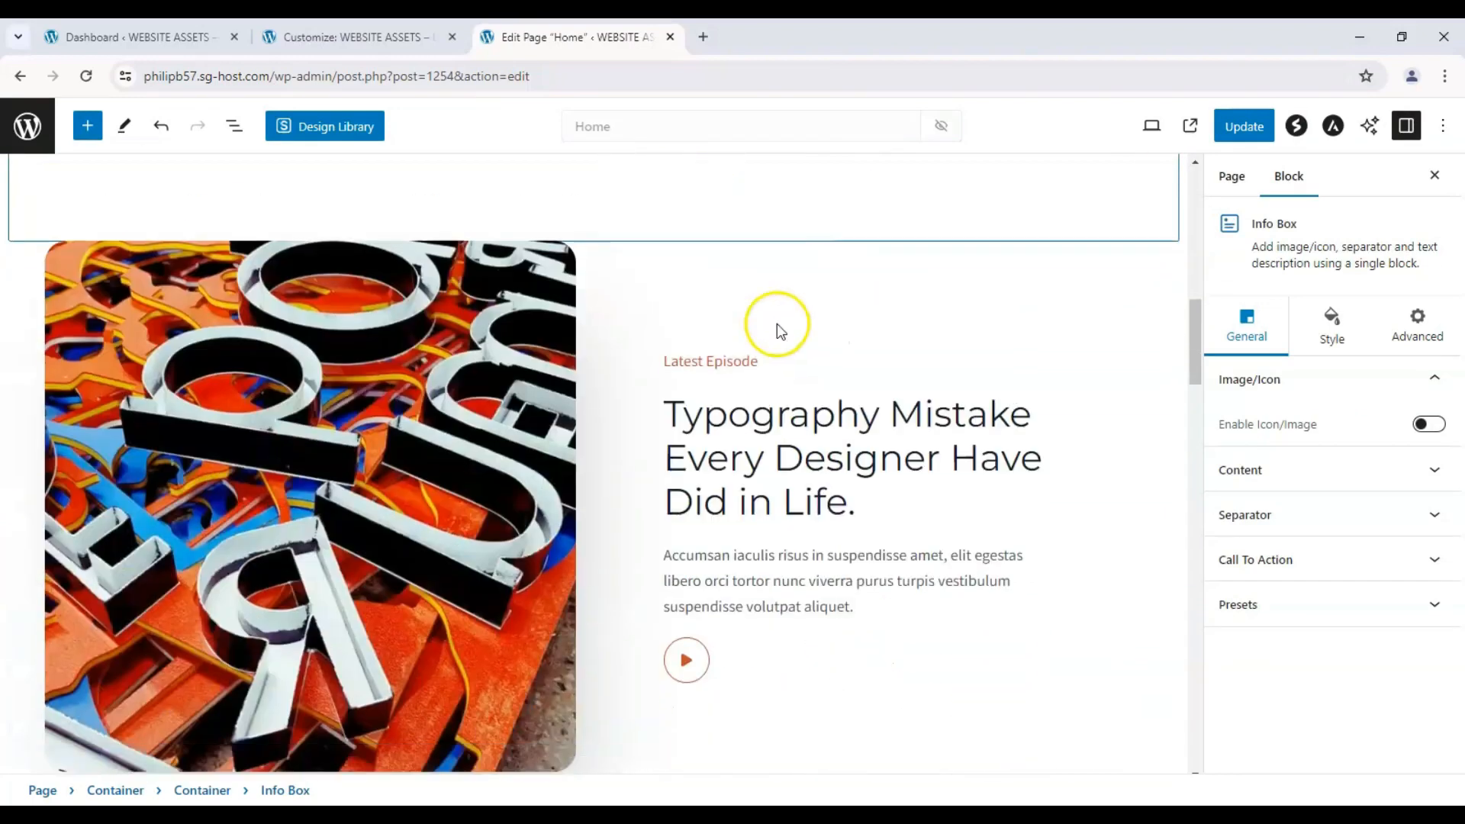
scroll(846, 296, "up", 2)
scroll(845, 303, "up", 10)
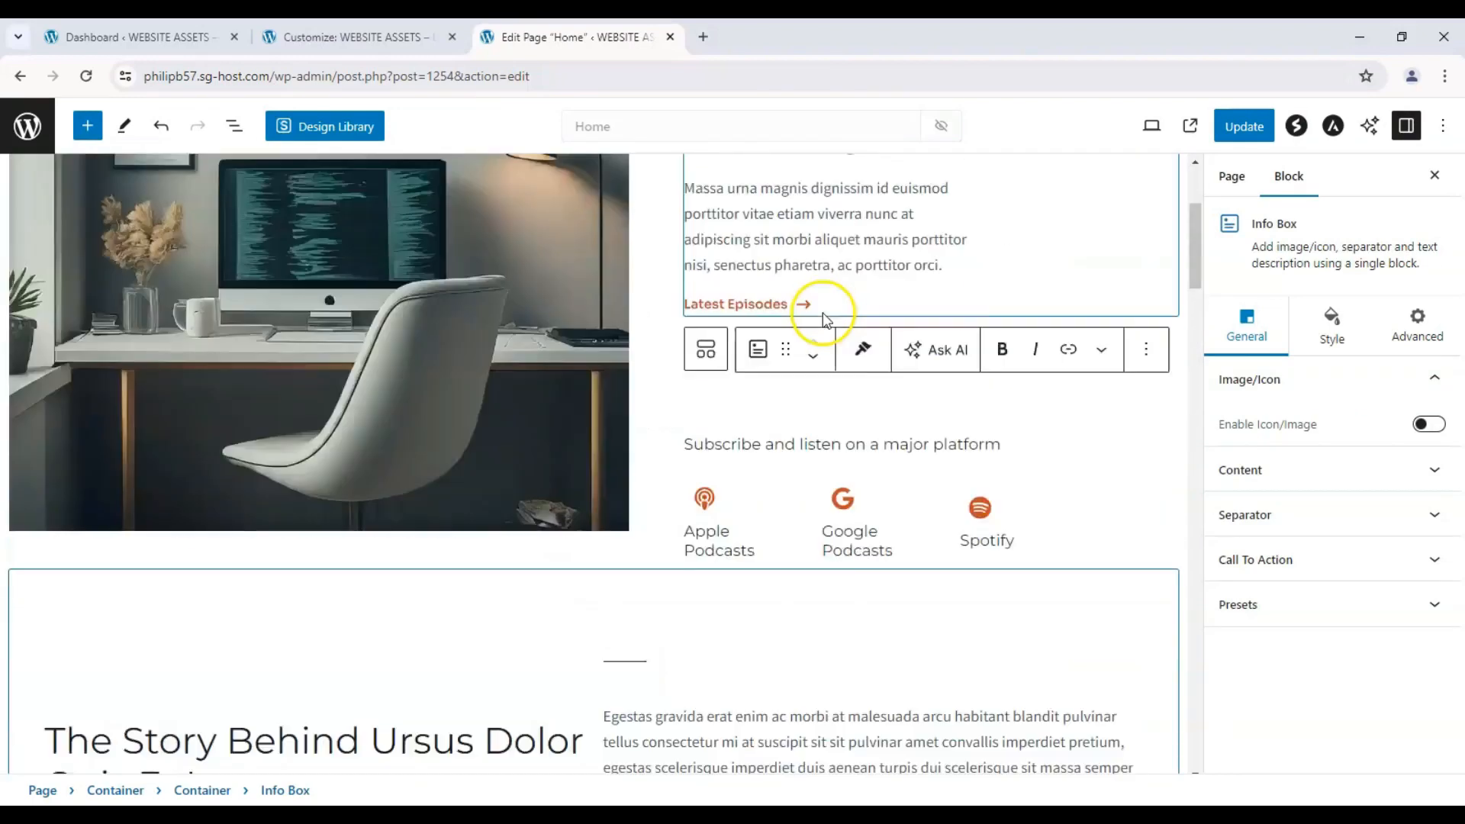
scroll(900, 274, "up", 1)
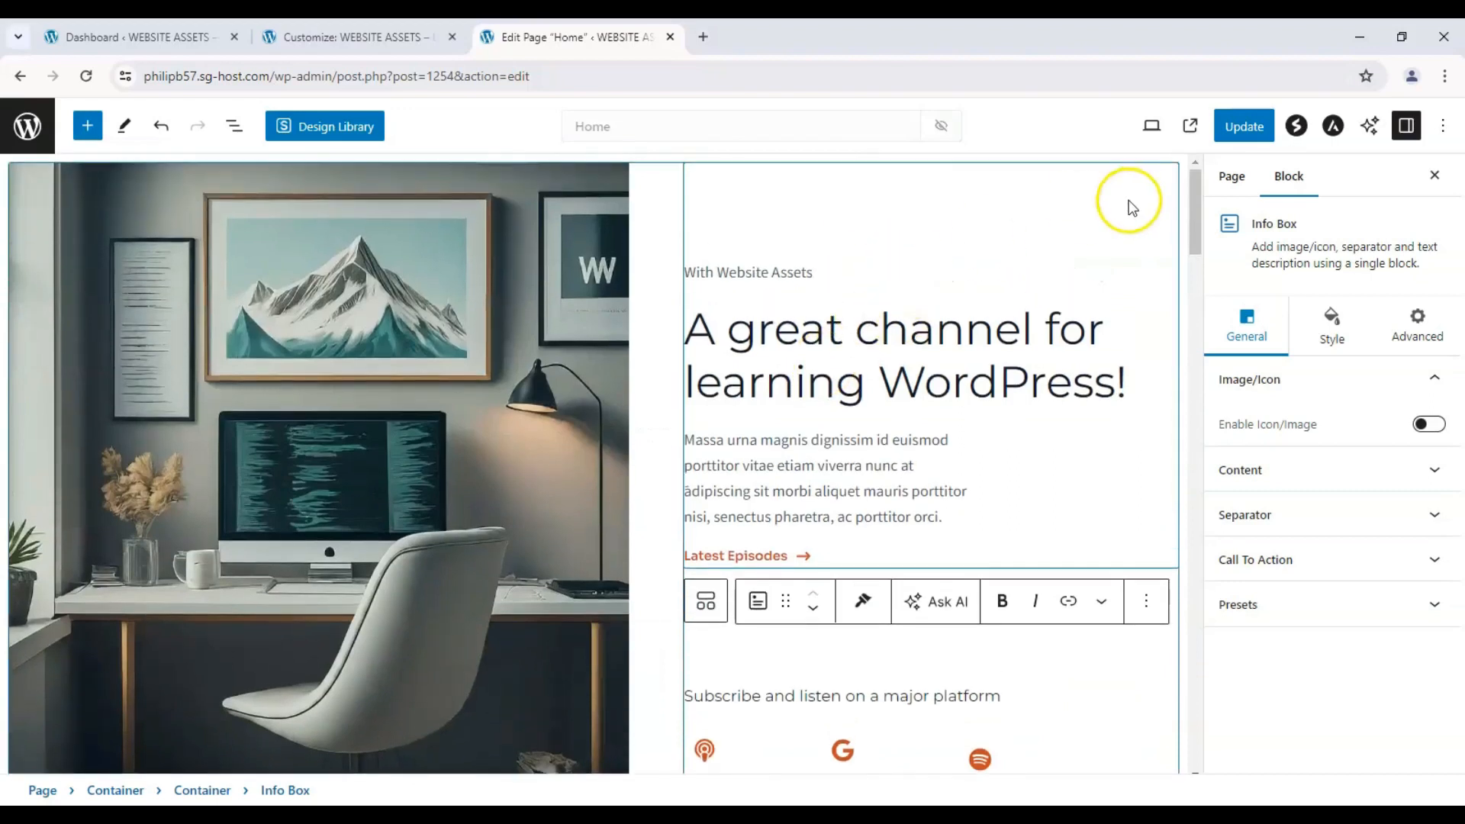
left_click(1233, 125)
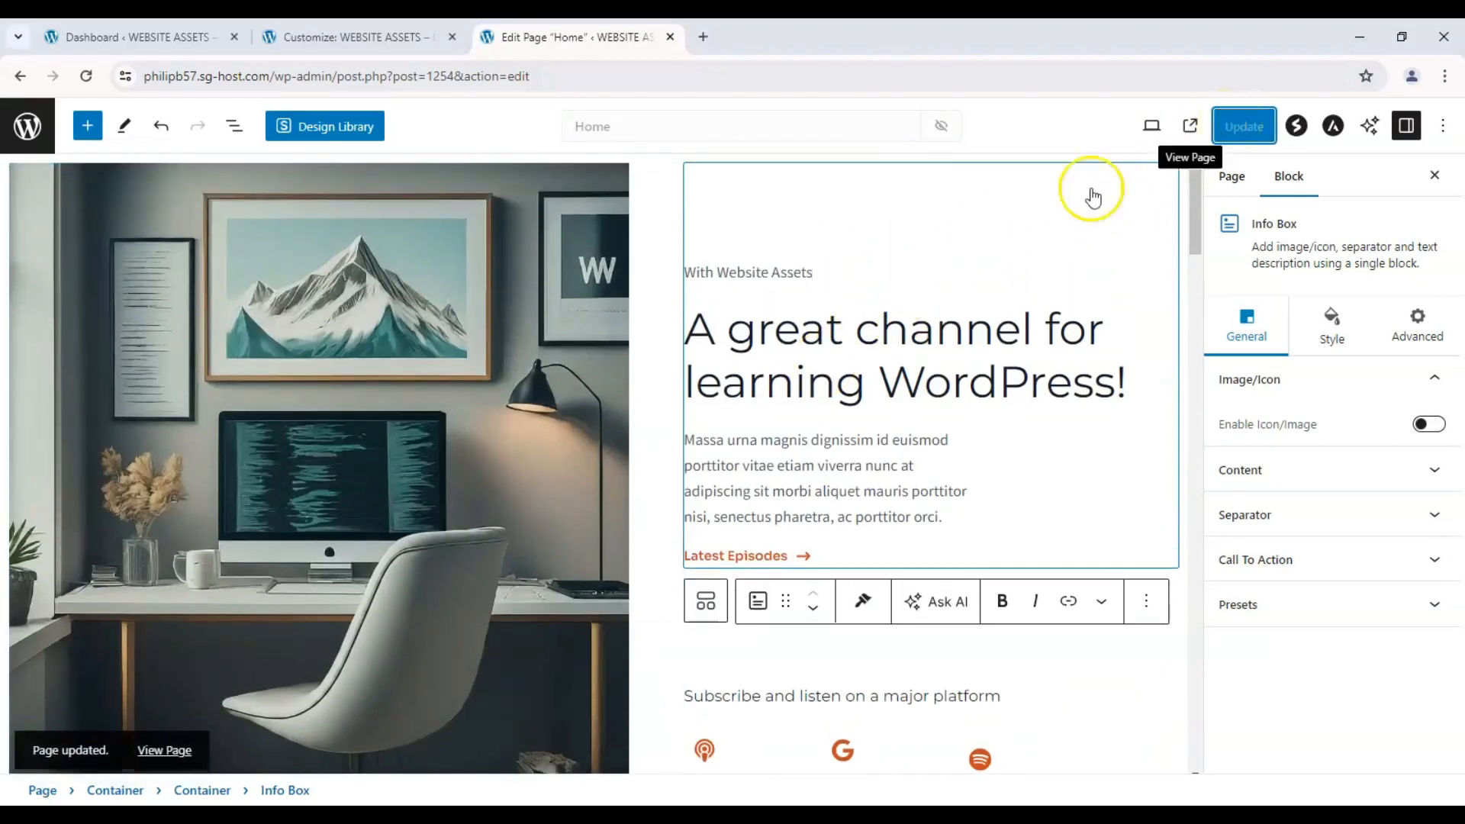
- Close the customizer and view the updated Home page on the live site
left_click(441, 48)
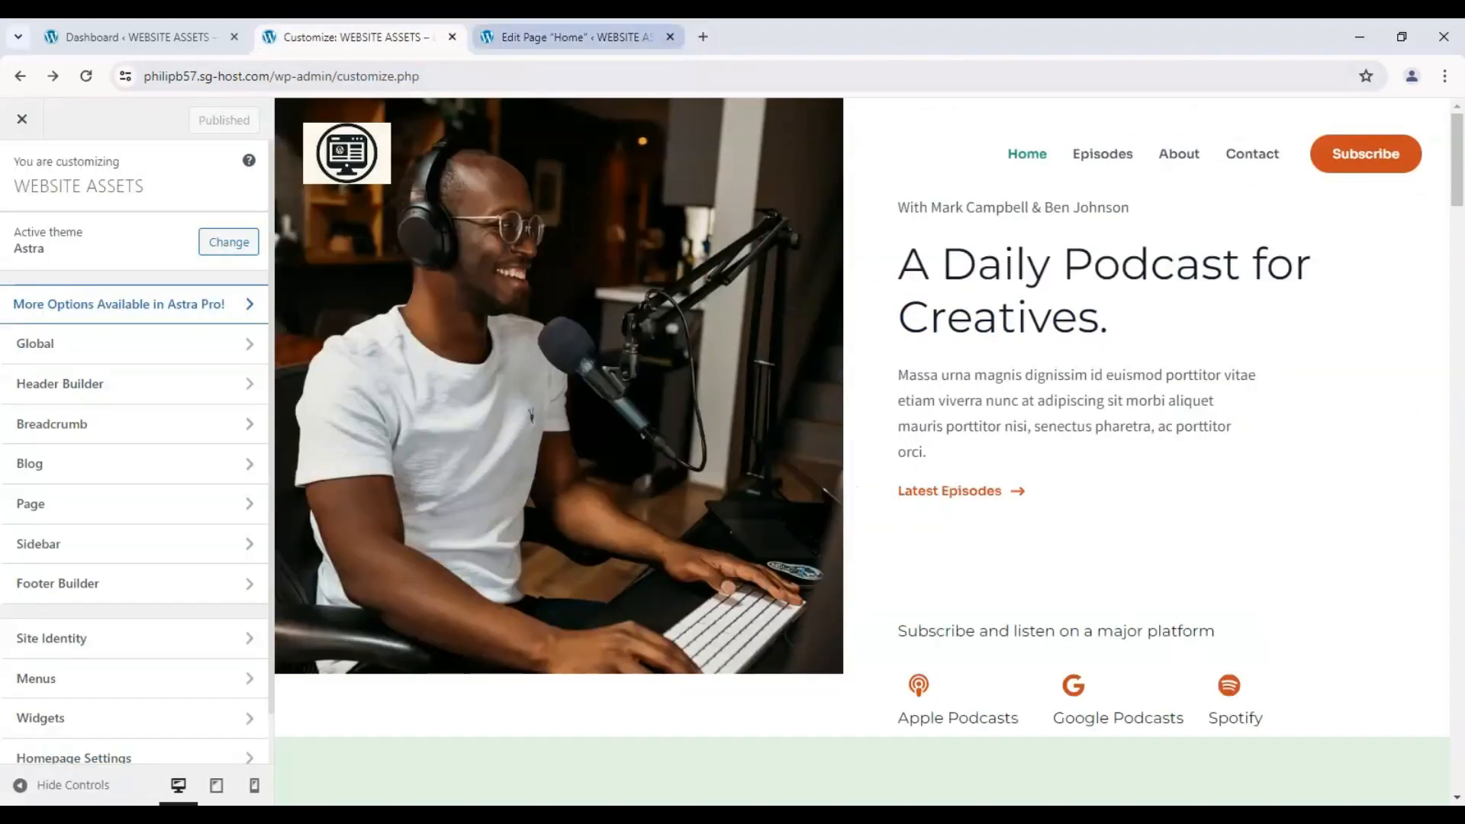
left_click(35, 120)
left_click(572, 36)
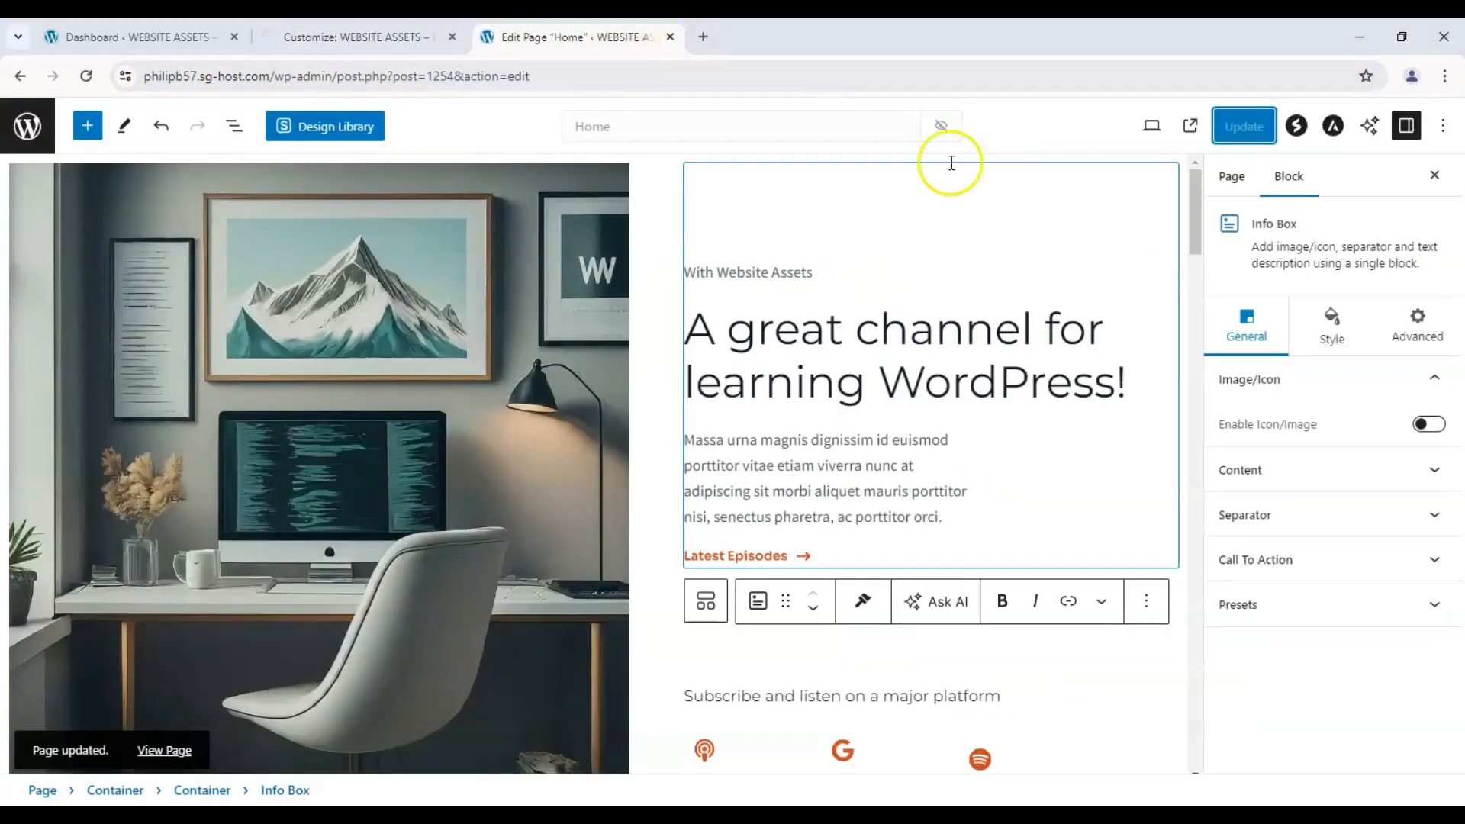
left_click(1191, 128)
left_click(456, 32)
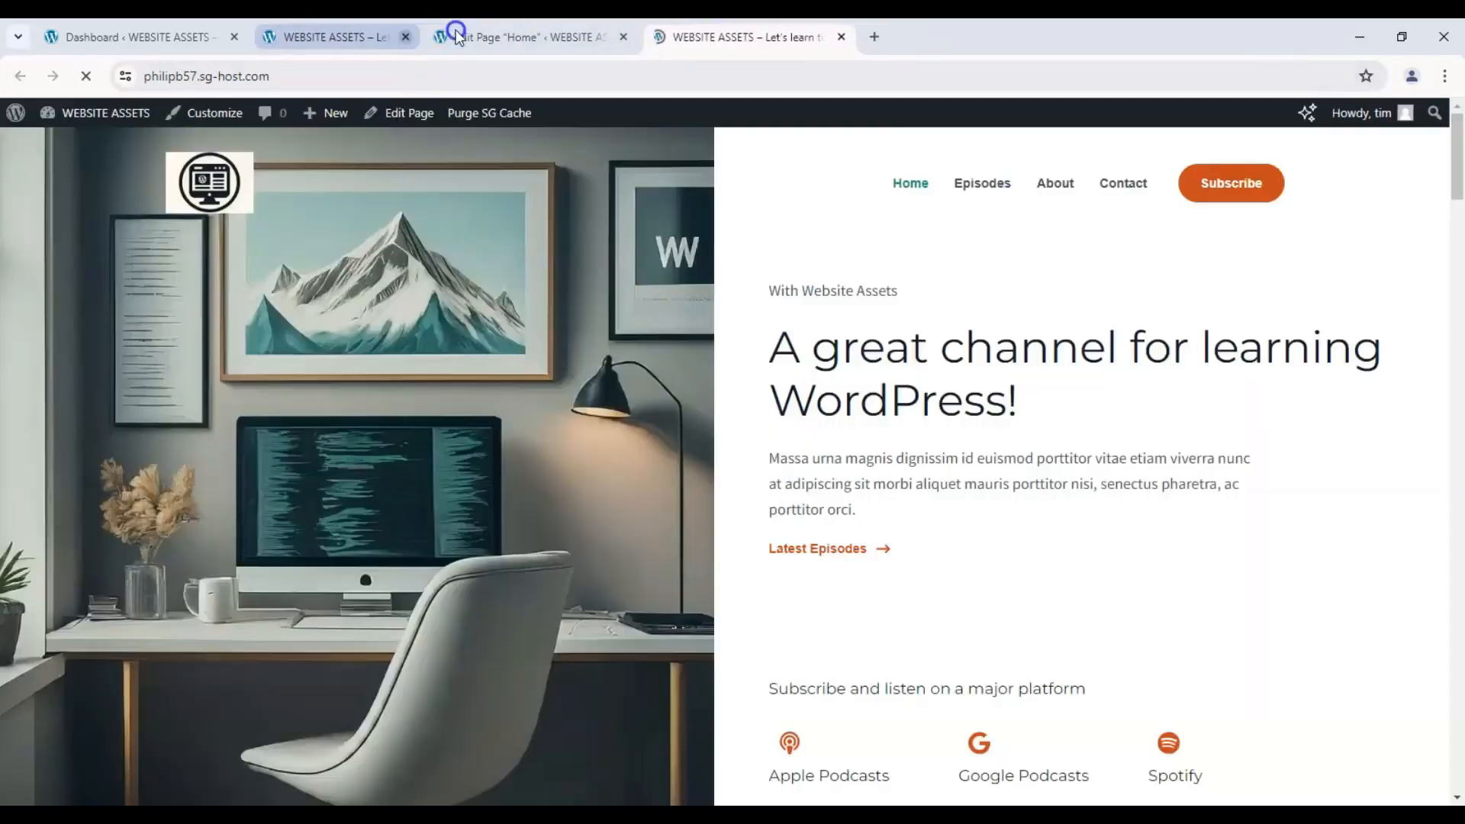
scroll(293, 282, "down", 2)
scroll(293, 282, "up", 3)
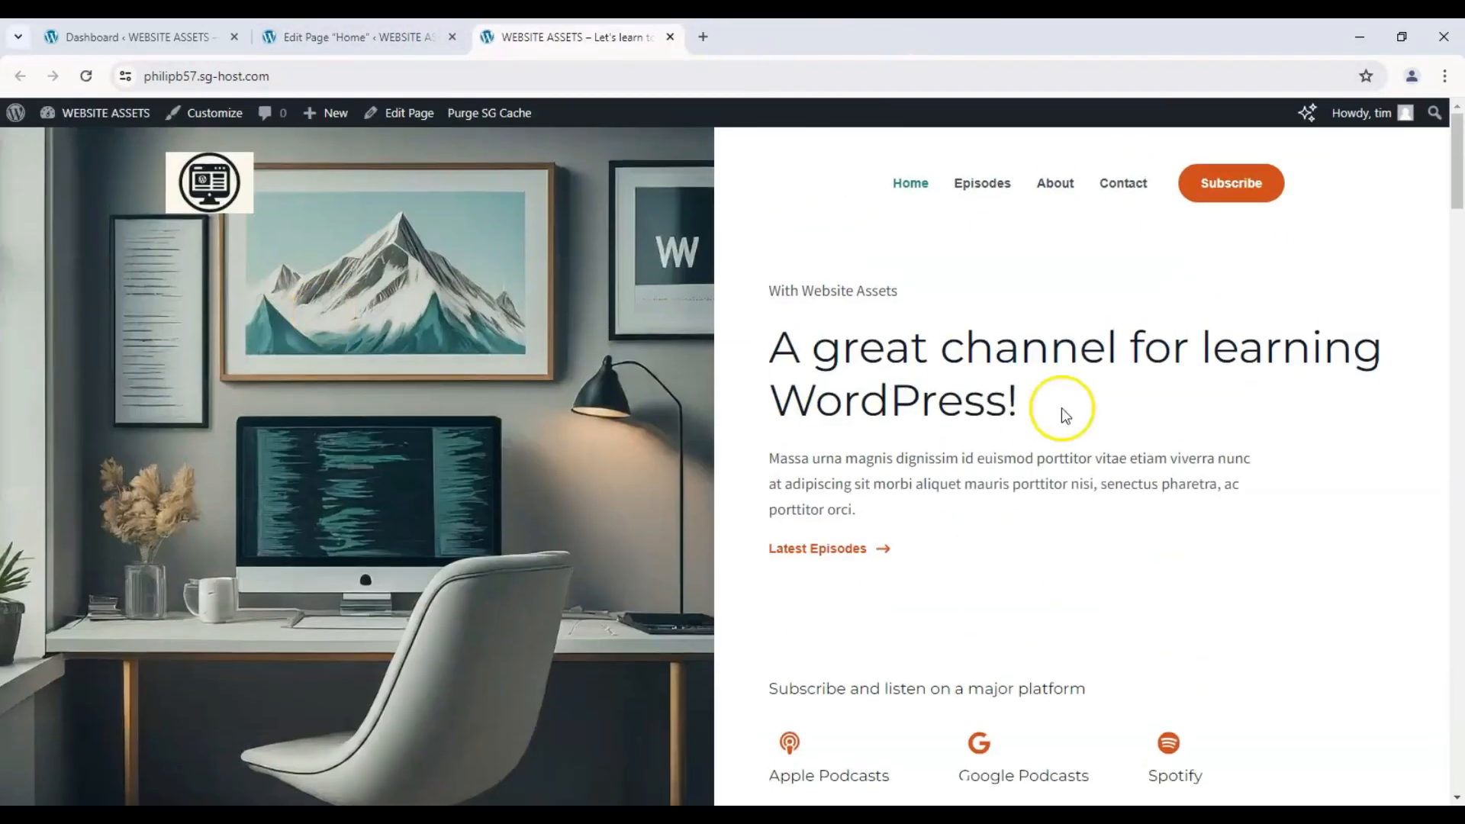
- Review the hero and the sections below it on the live Home page
scroll(697, 435, "down", 2)
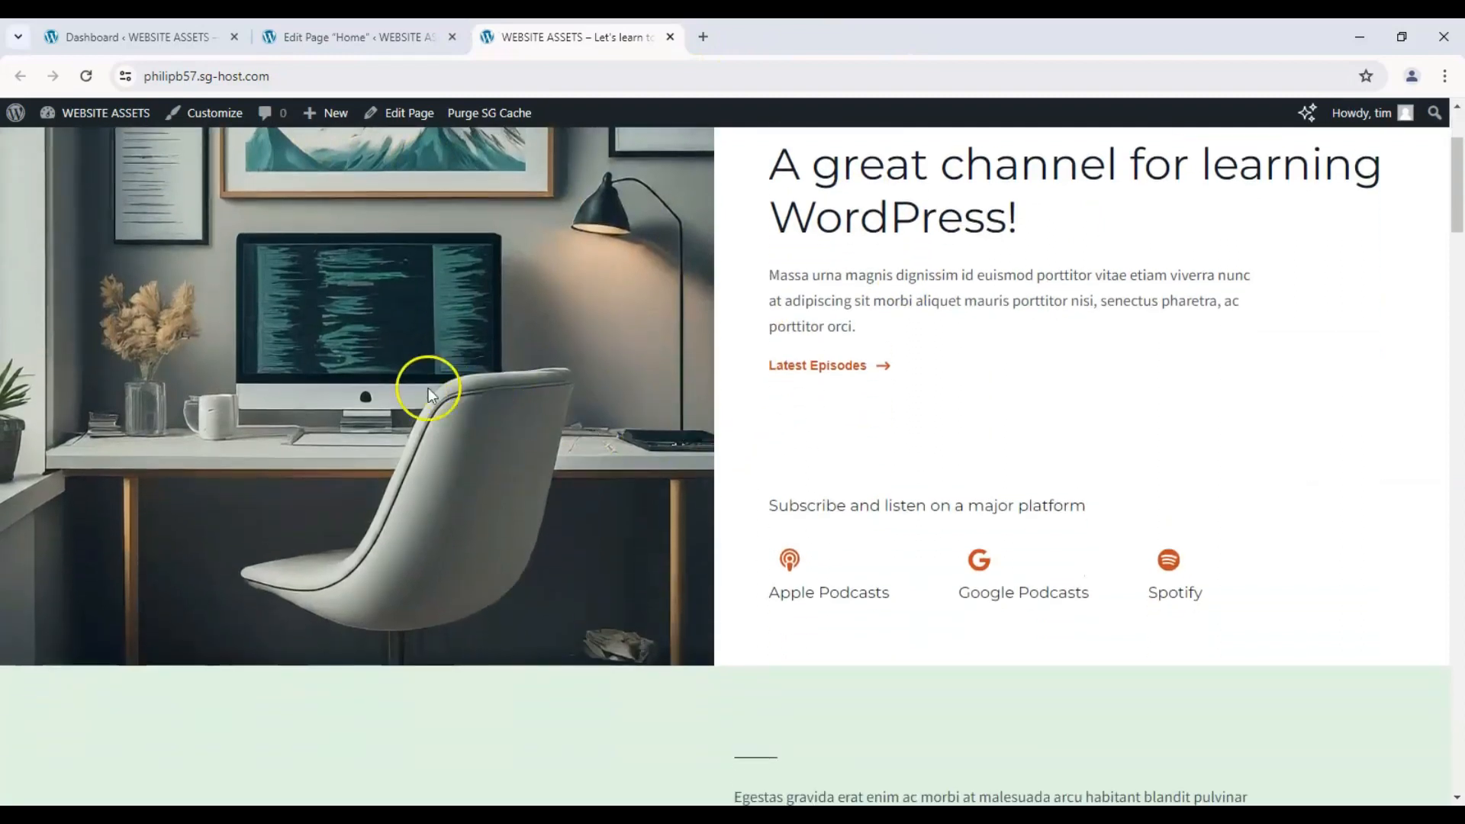
scroll(439, 386, "up", 3)
scroll(843, 435, "down", 15)
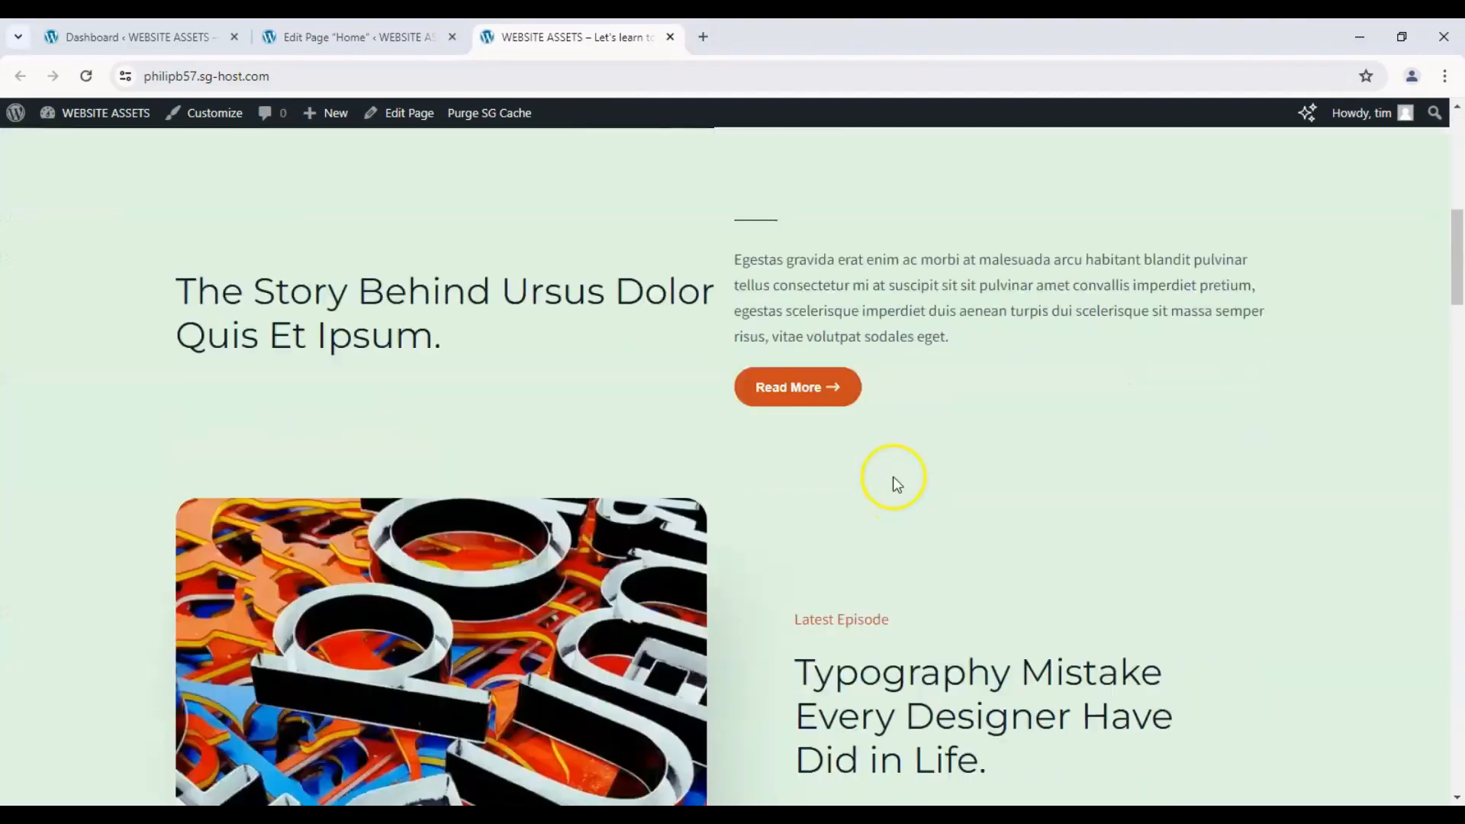
scroll(896, 466, "up", 2)
scroll(896, 464, "up", 10)
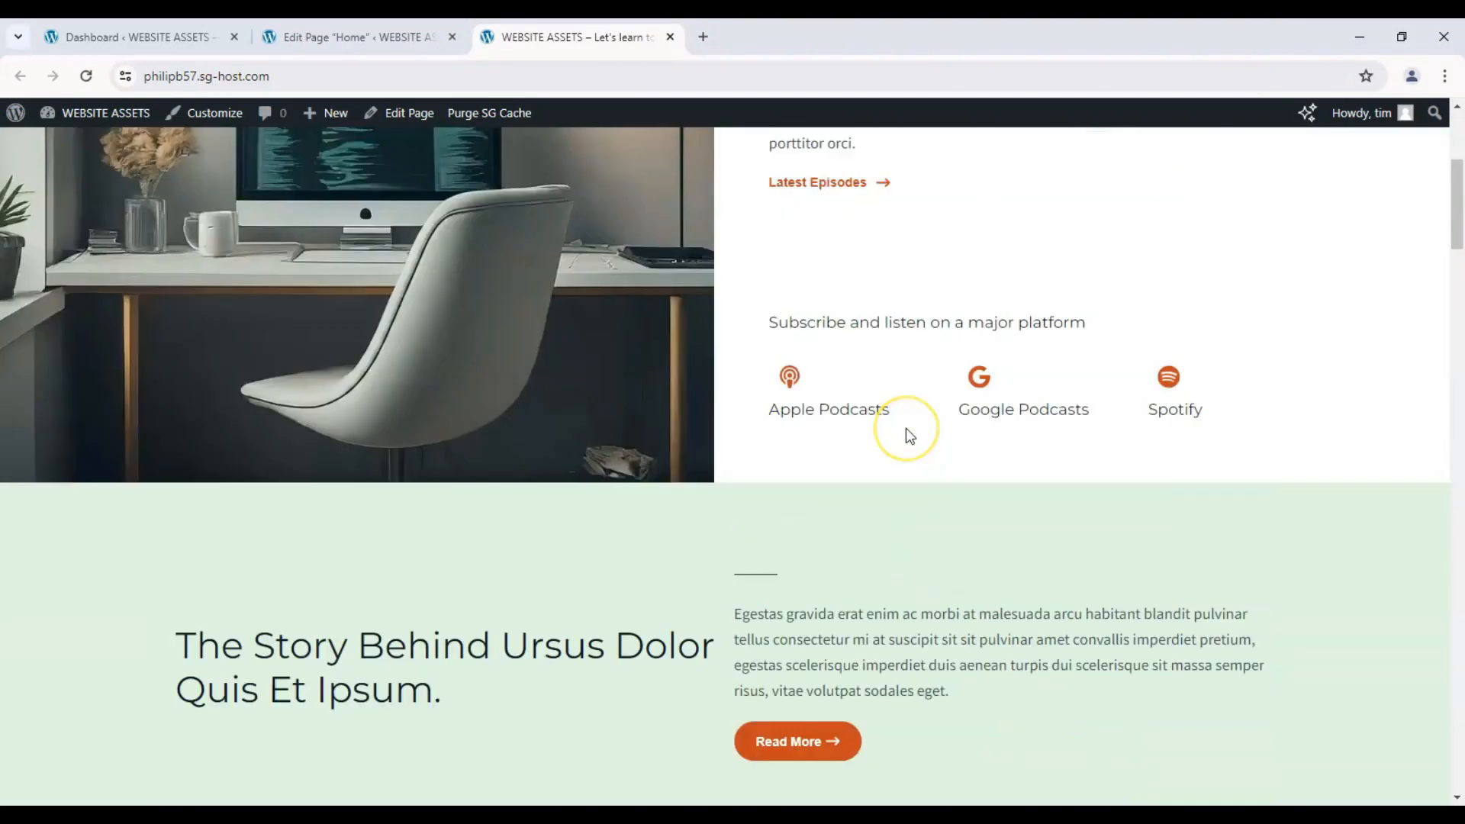
scroll(908, 433, "up", 5)
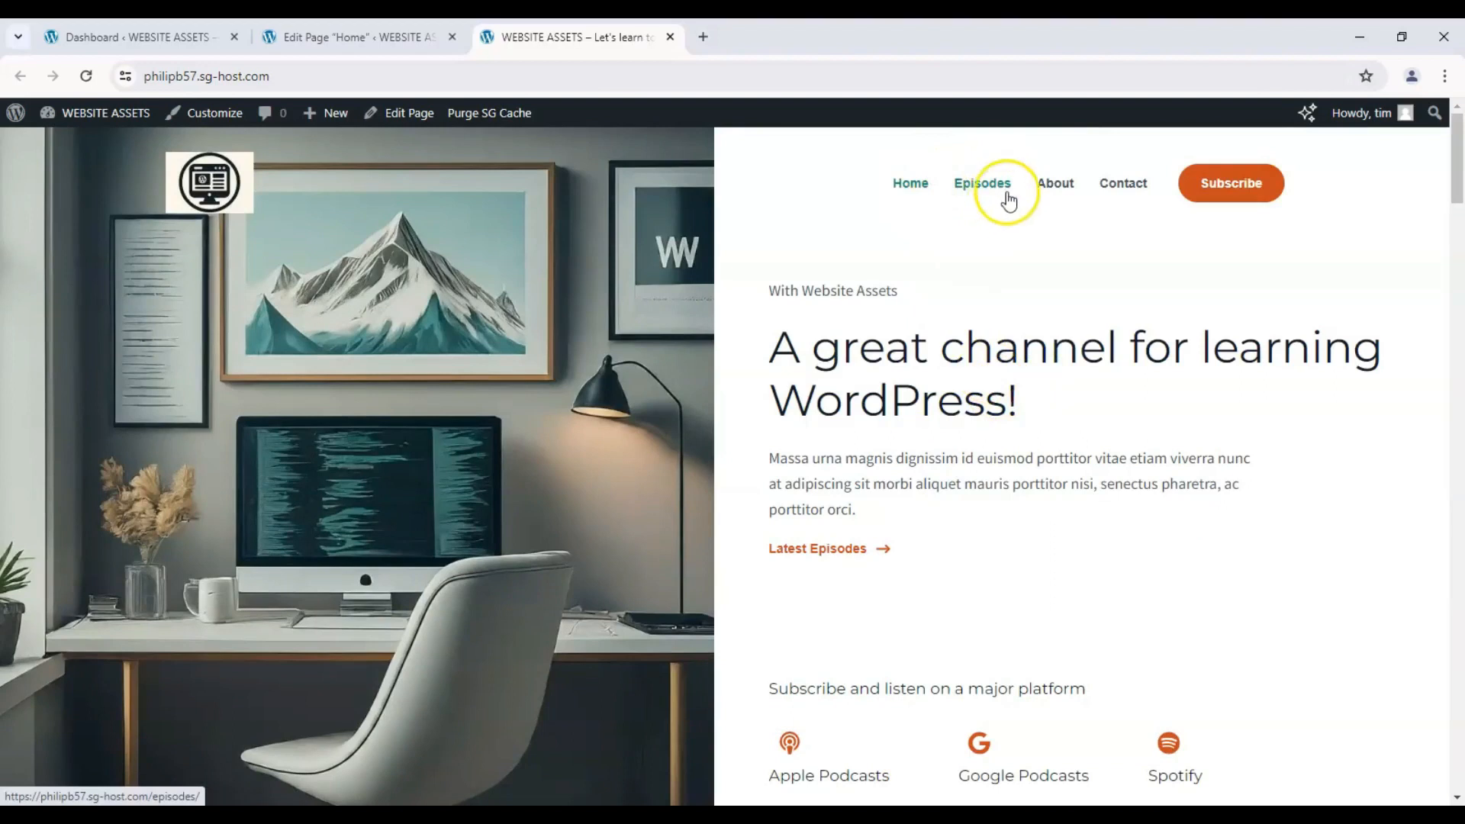
- From the dashboard's list of pages, open the Episodes posts page for editing
left_click(141, 37)
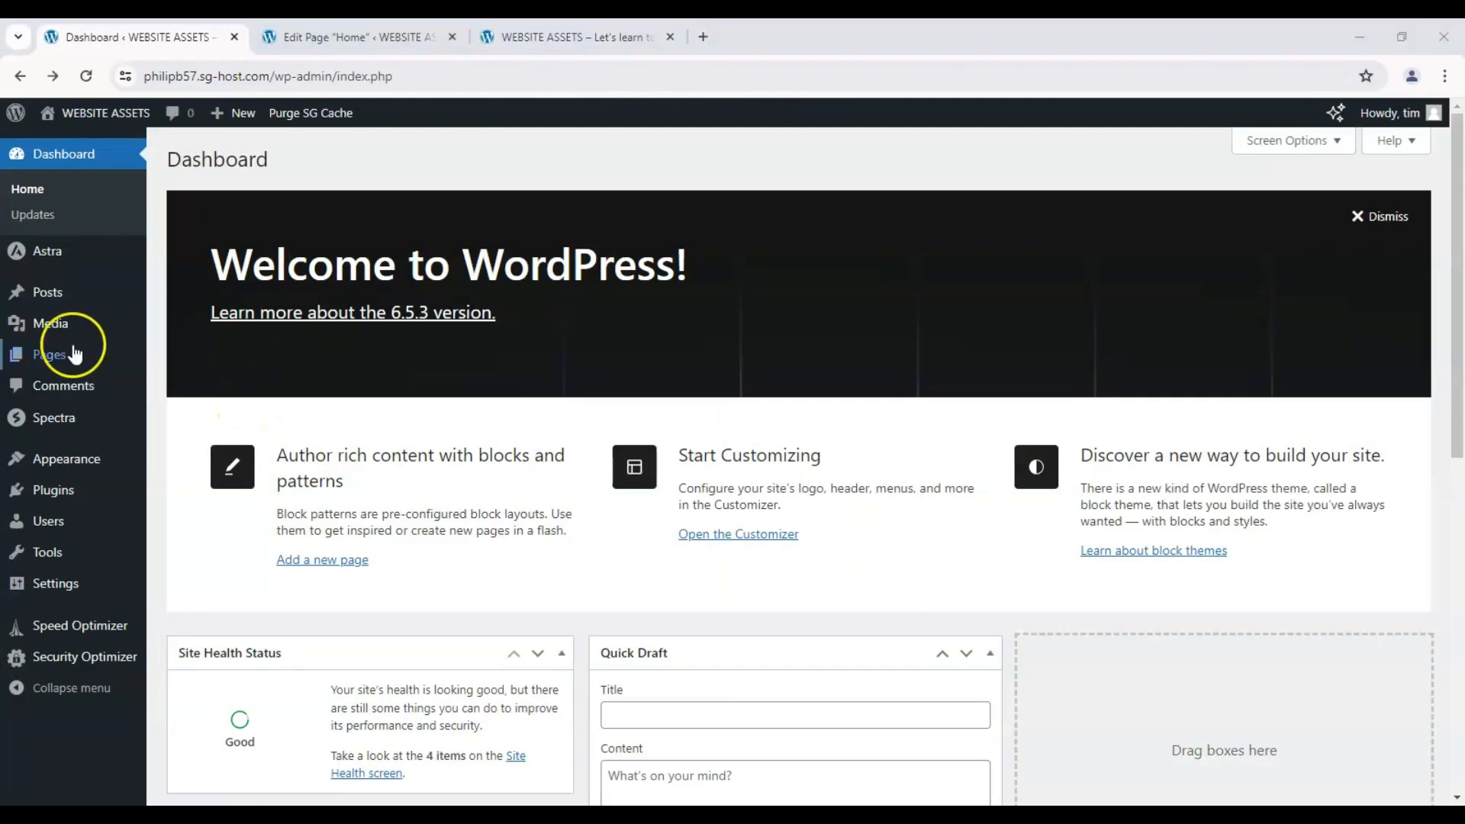
left_click(45, 354)
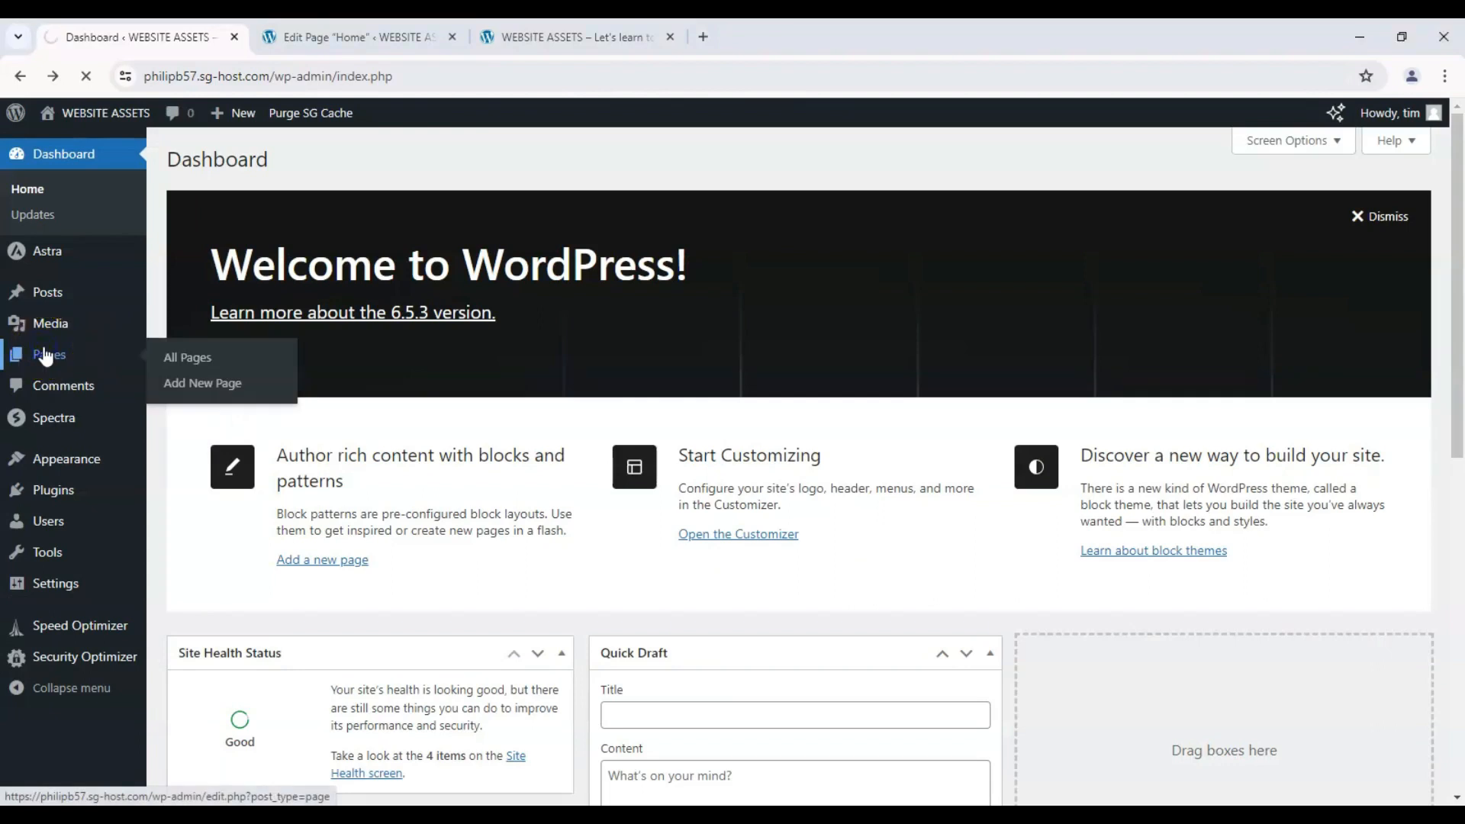
scroll(203, 359, "down", 3)
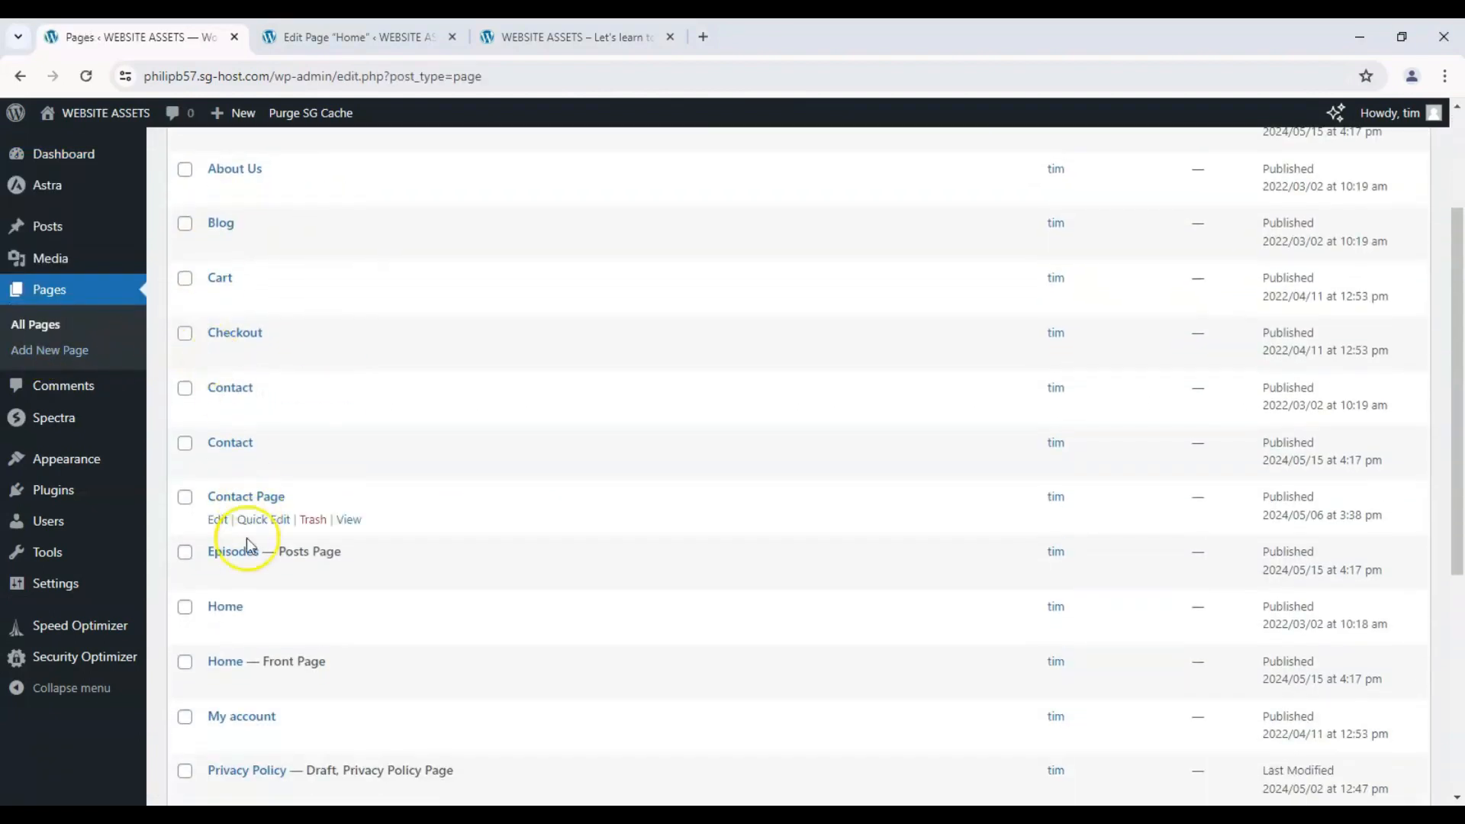
left_click_drag(572, 37, 359, 37)
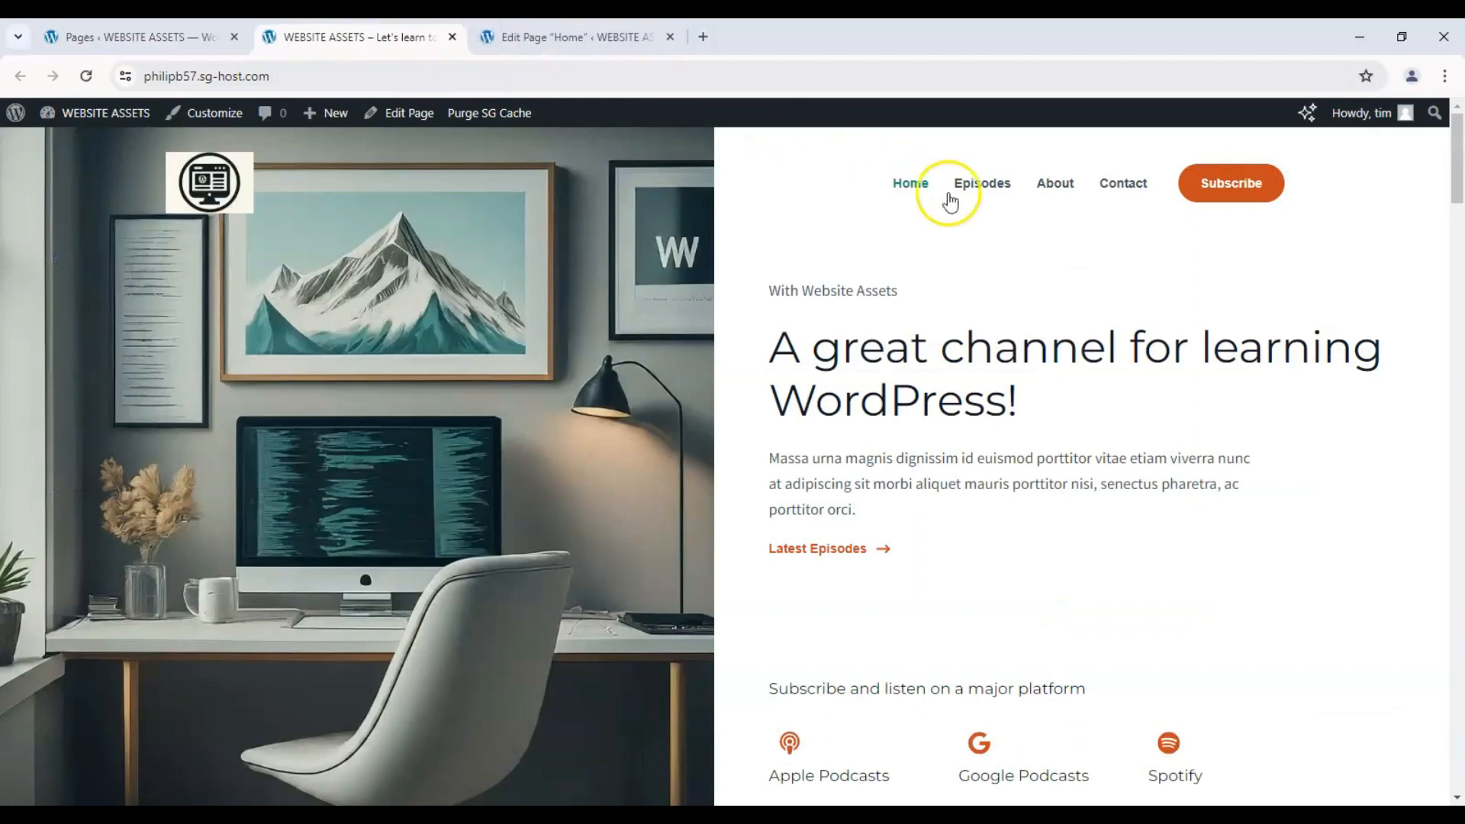
left_click(141, 37)
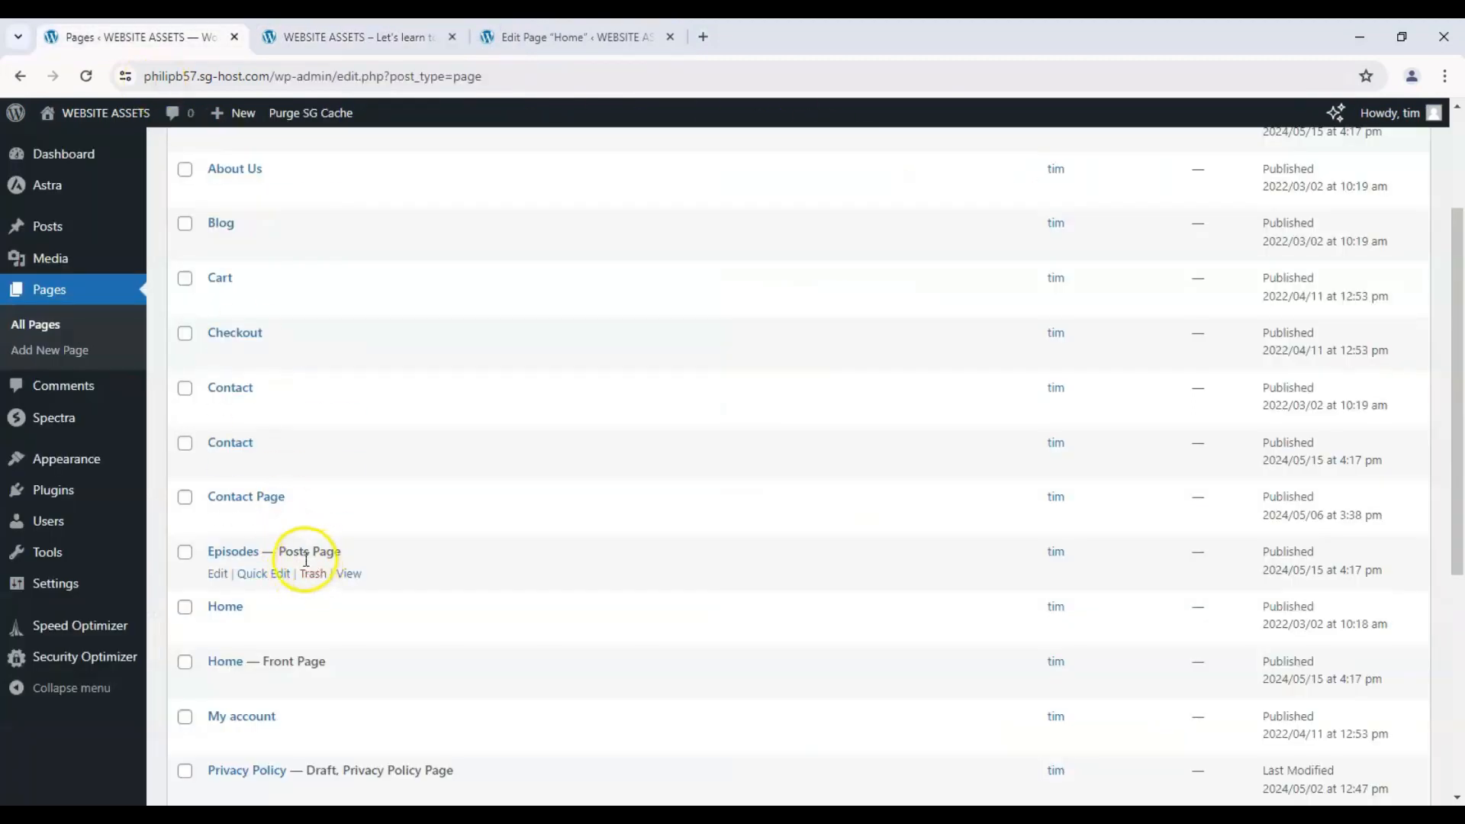
left_click_drag(286, 552, 299, 552)
left_click(219, 575)
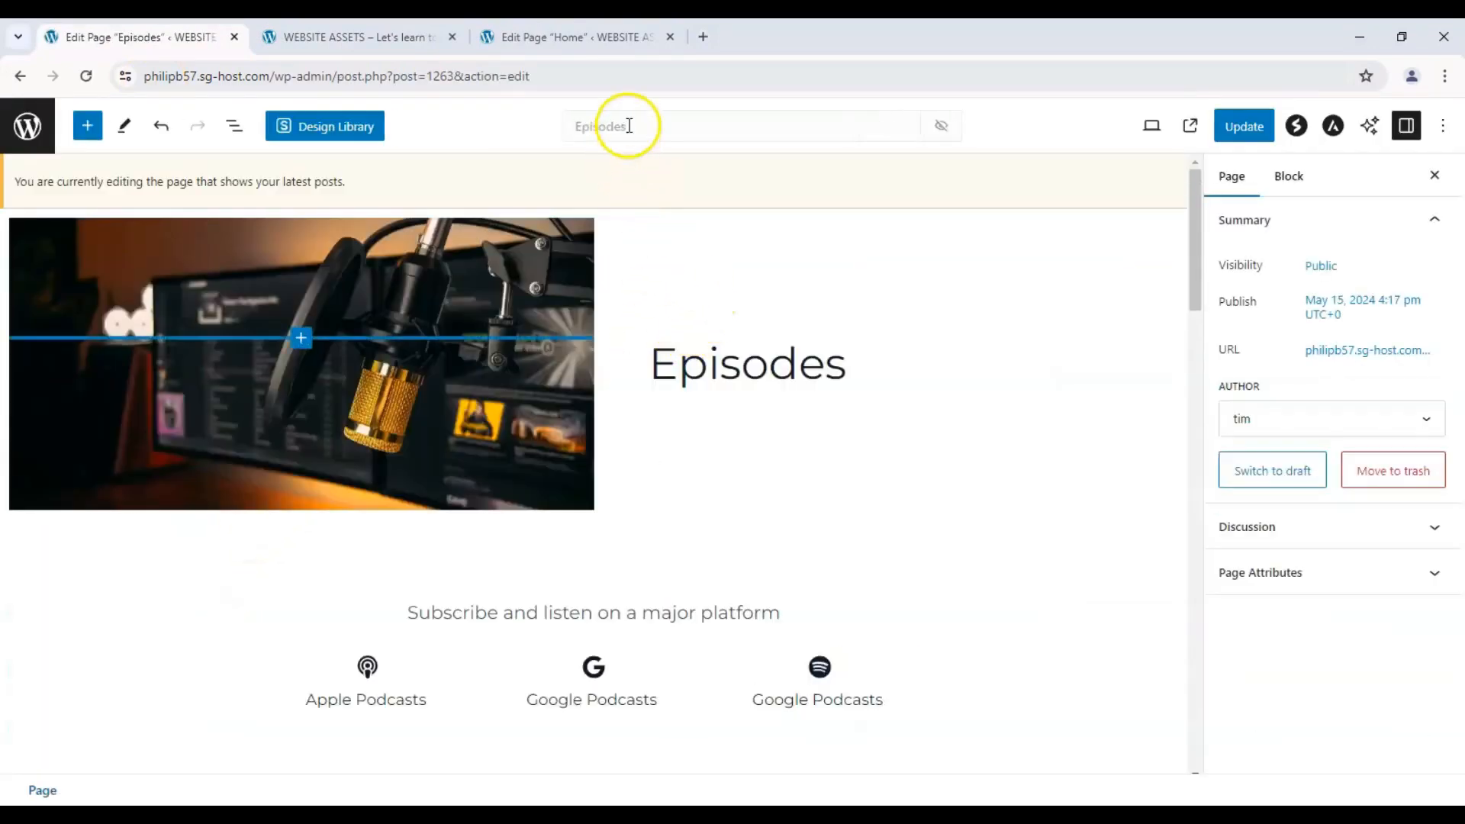
- Change both the page title and the hero heading from Episodes to "Posts" and update the page
left_click_drag(629, 127, 523, 127)
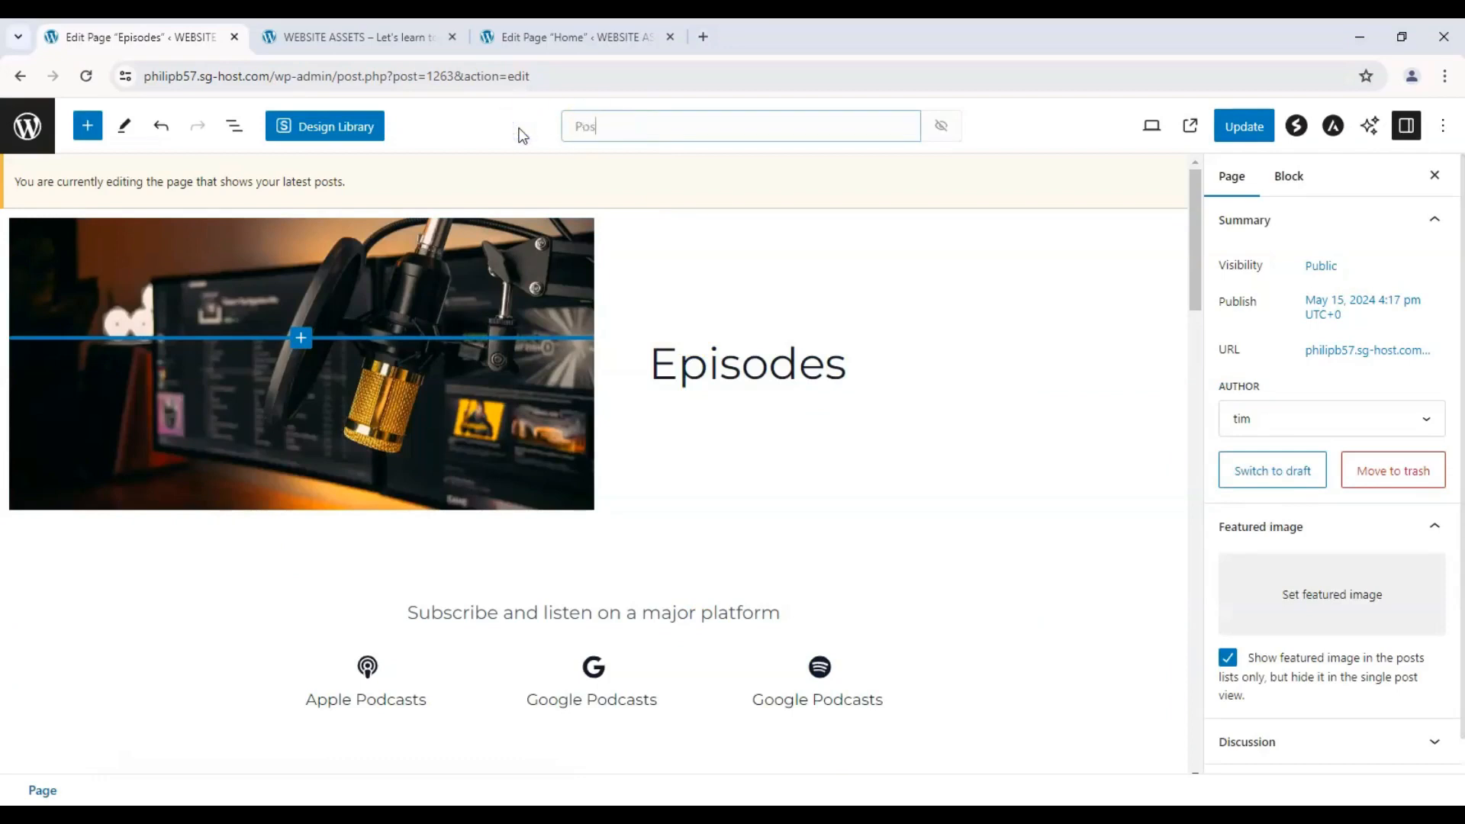
left_click_drag(653, 360, 863, 359)
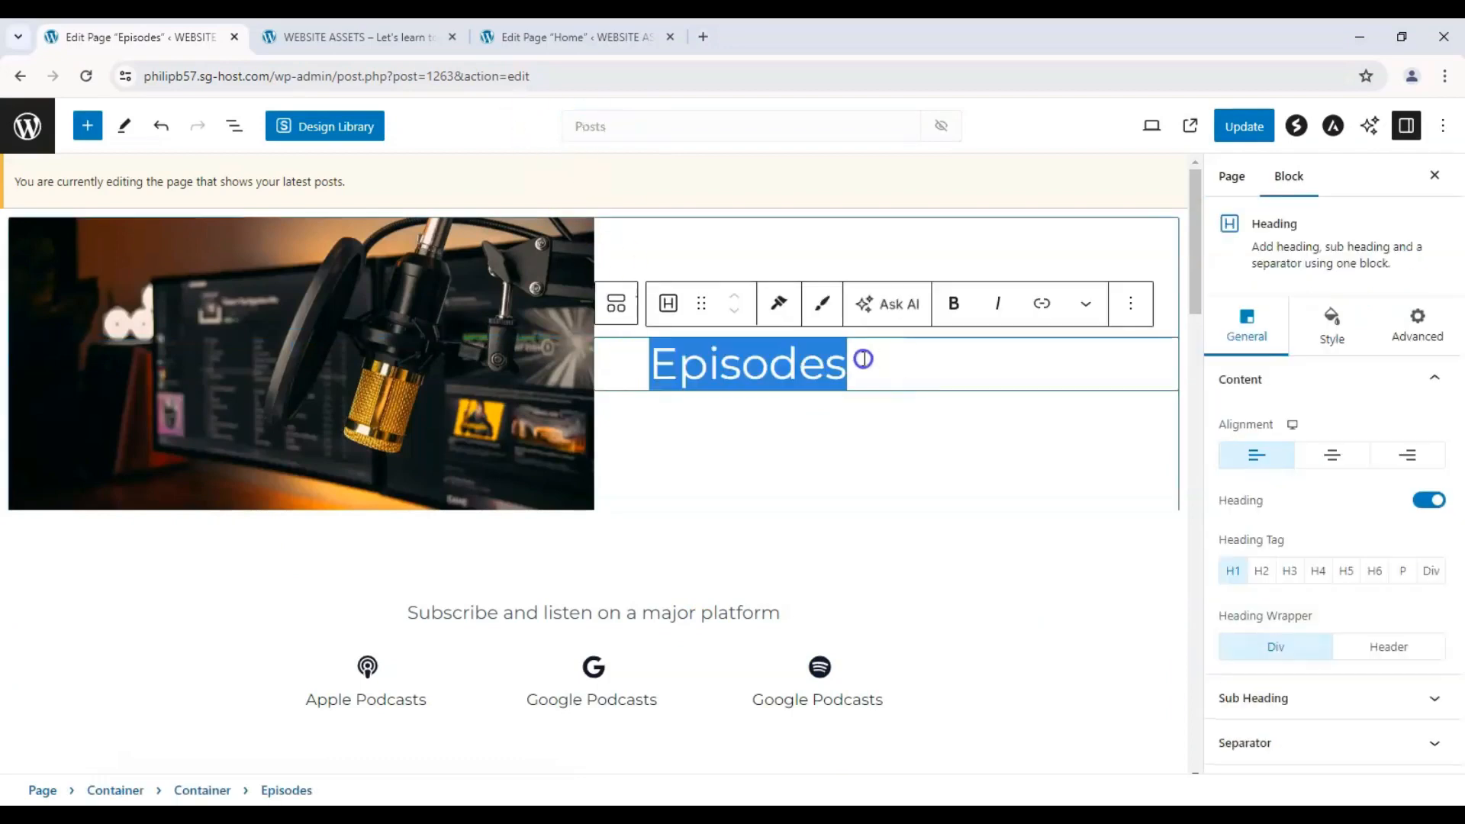
type("Ps")
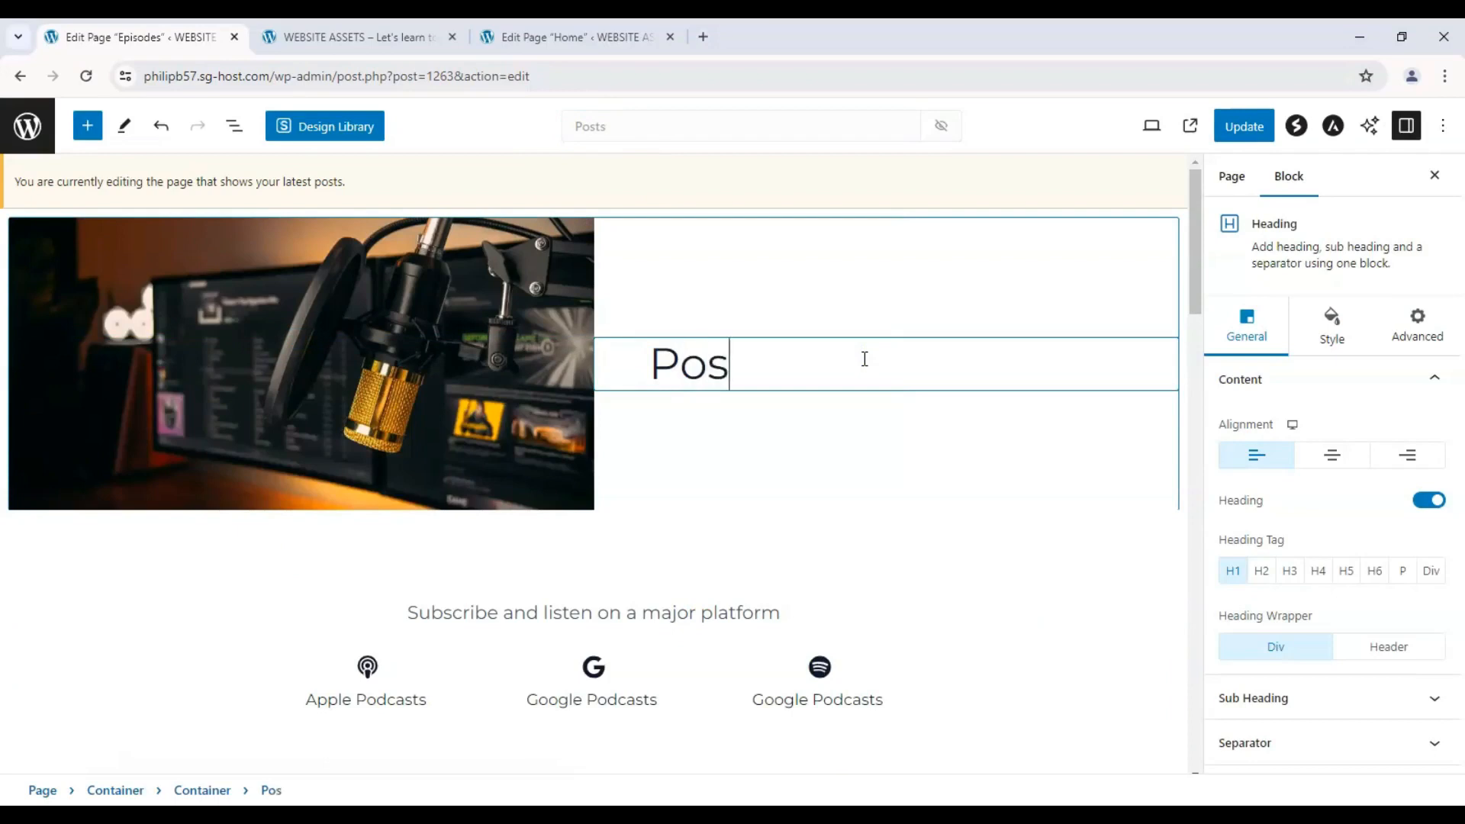
left_click(1252, 132)
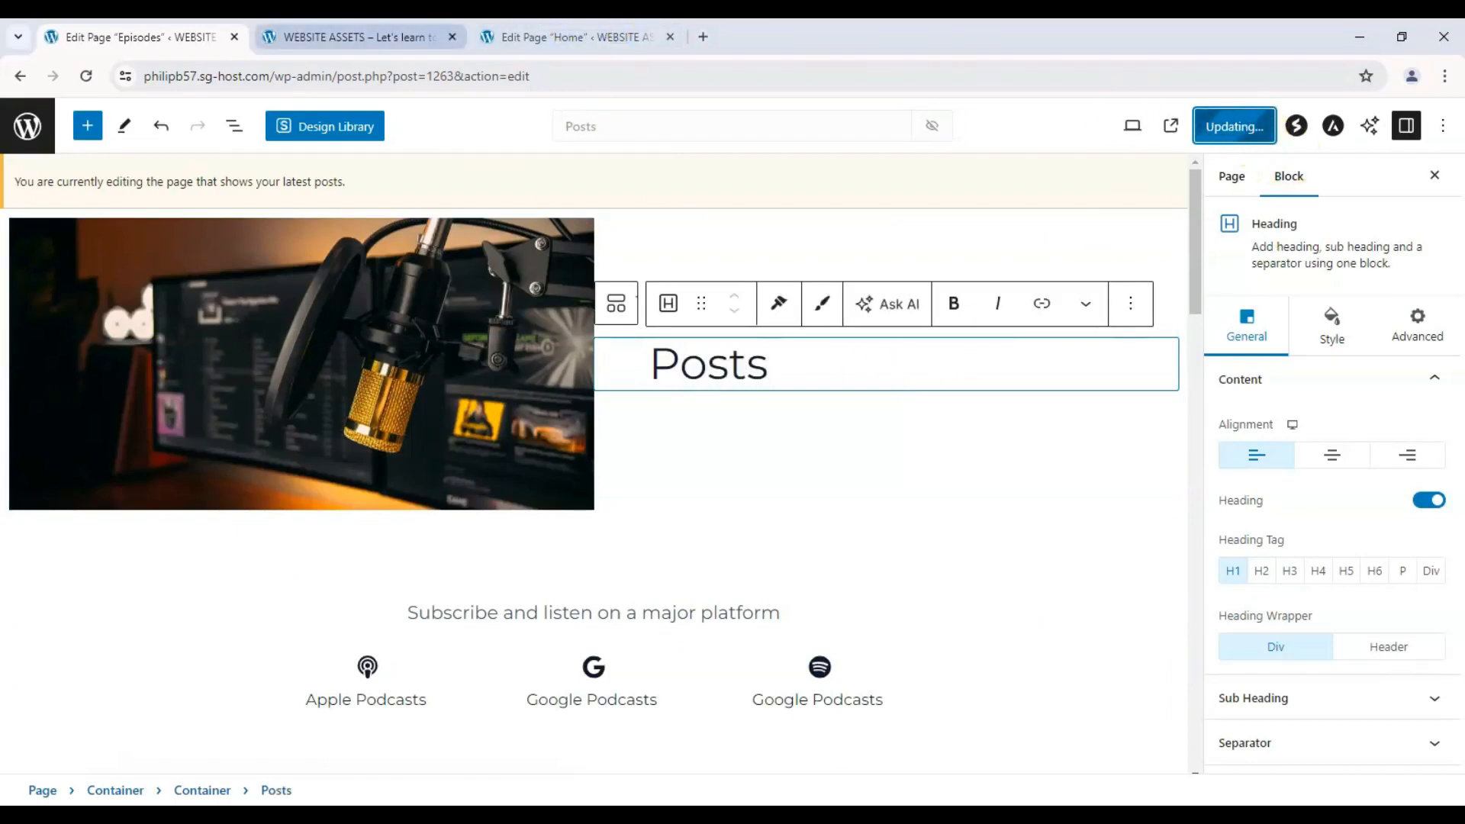
- Reload the live Home page and check the renamed page's entry in the navigation menu
left_click_drag(354, 37, 580, 36)
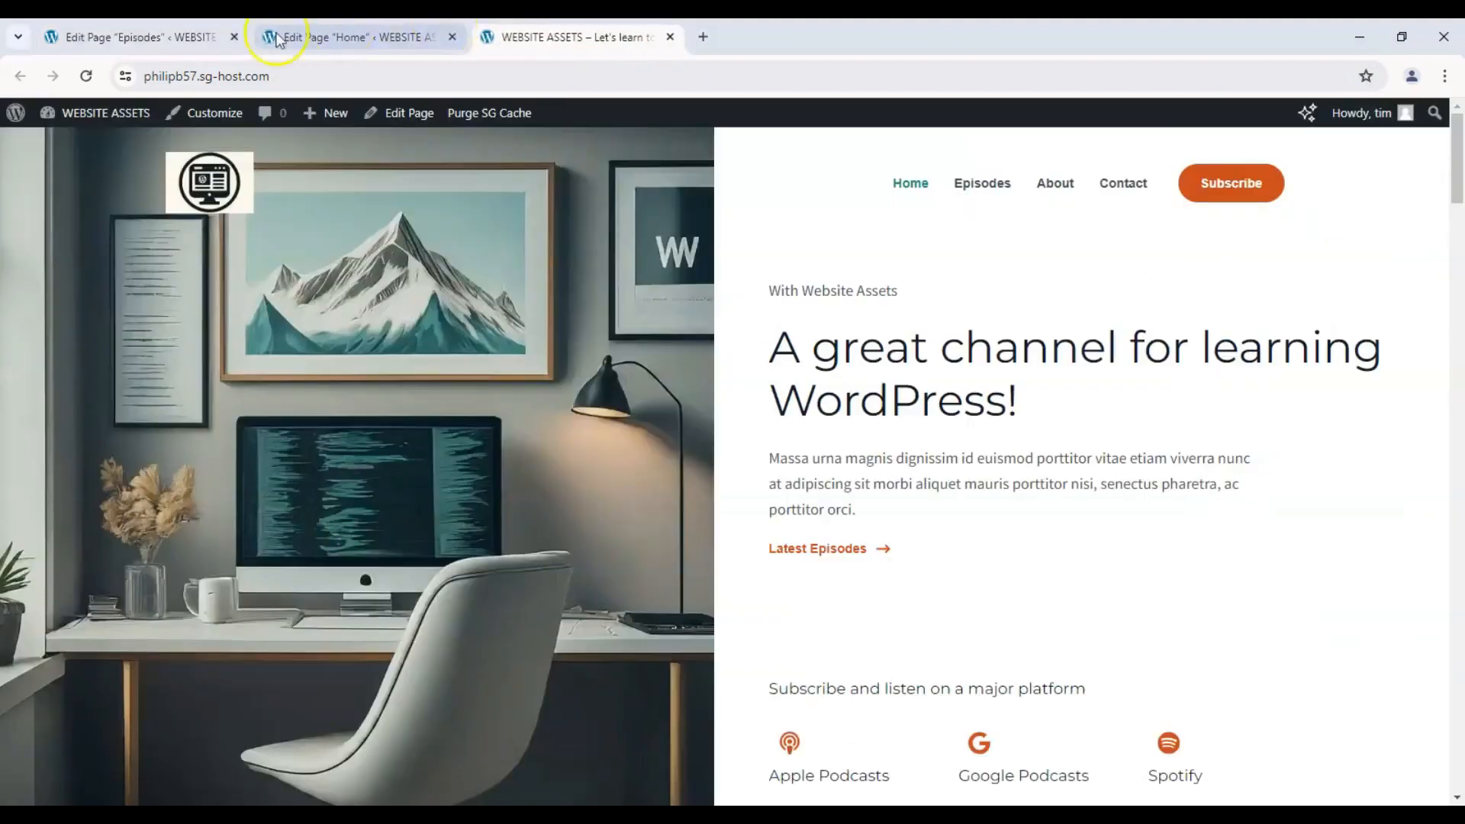
left_click(88, 77)
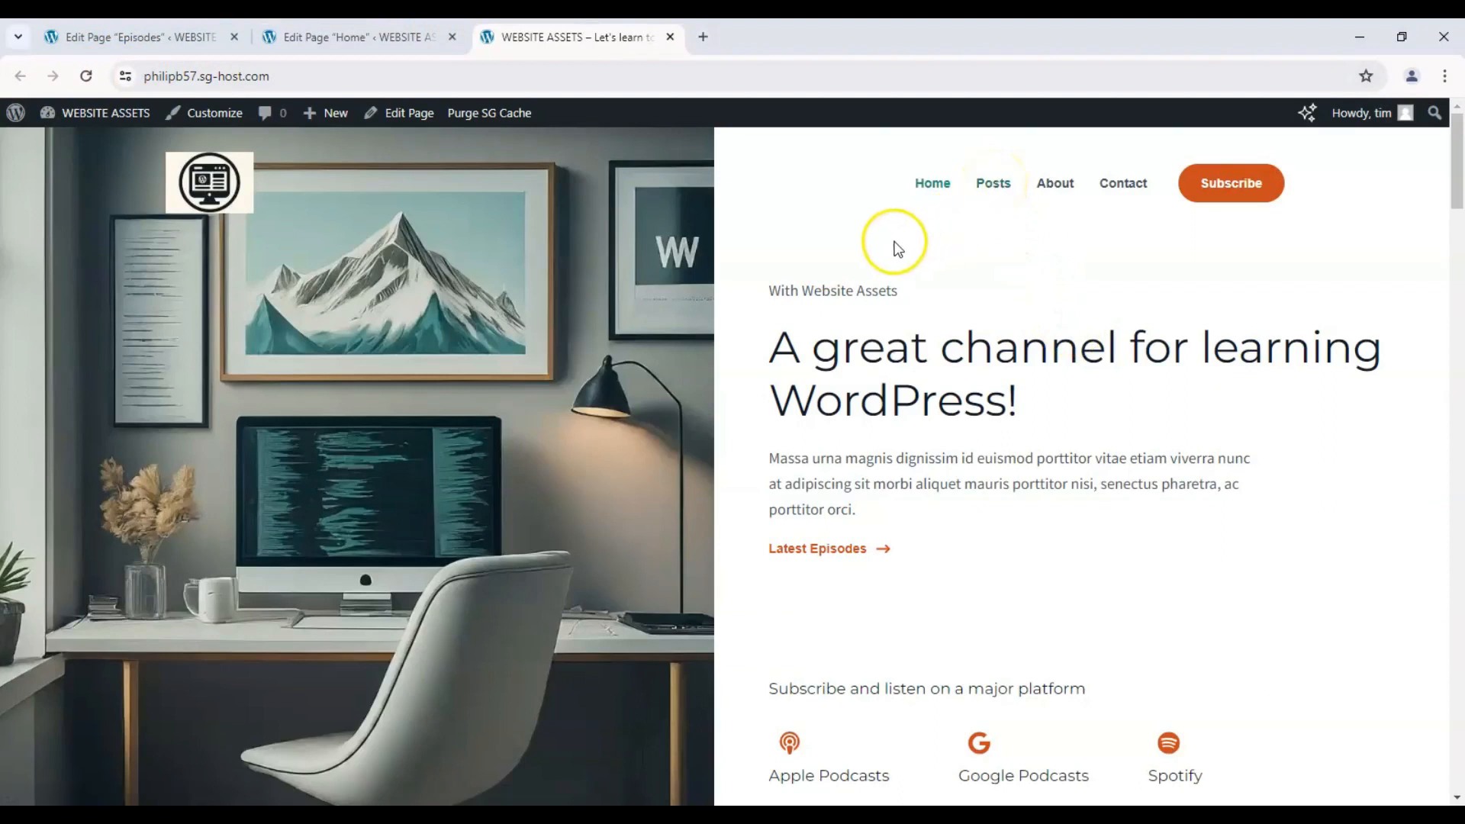
scroll(508, 228, "down", 3)
scroll(575, 293, "up", 3)
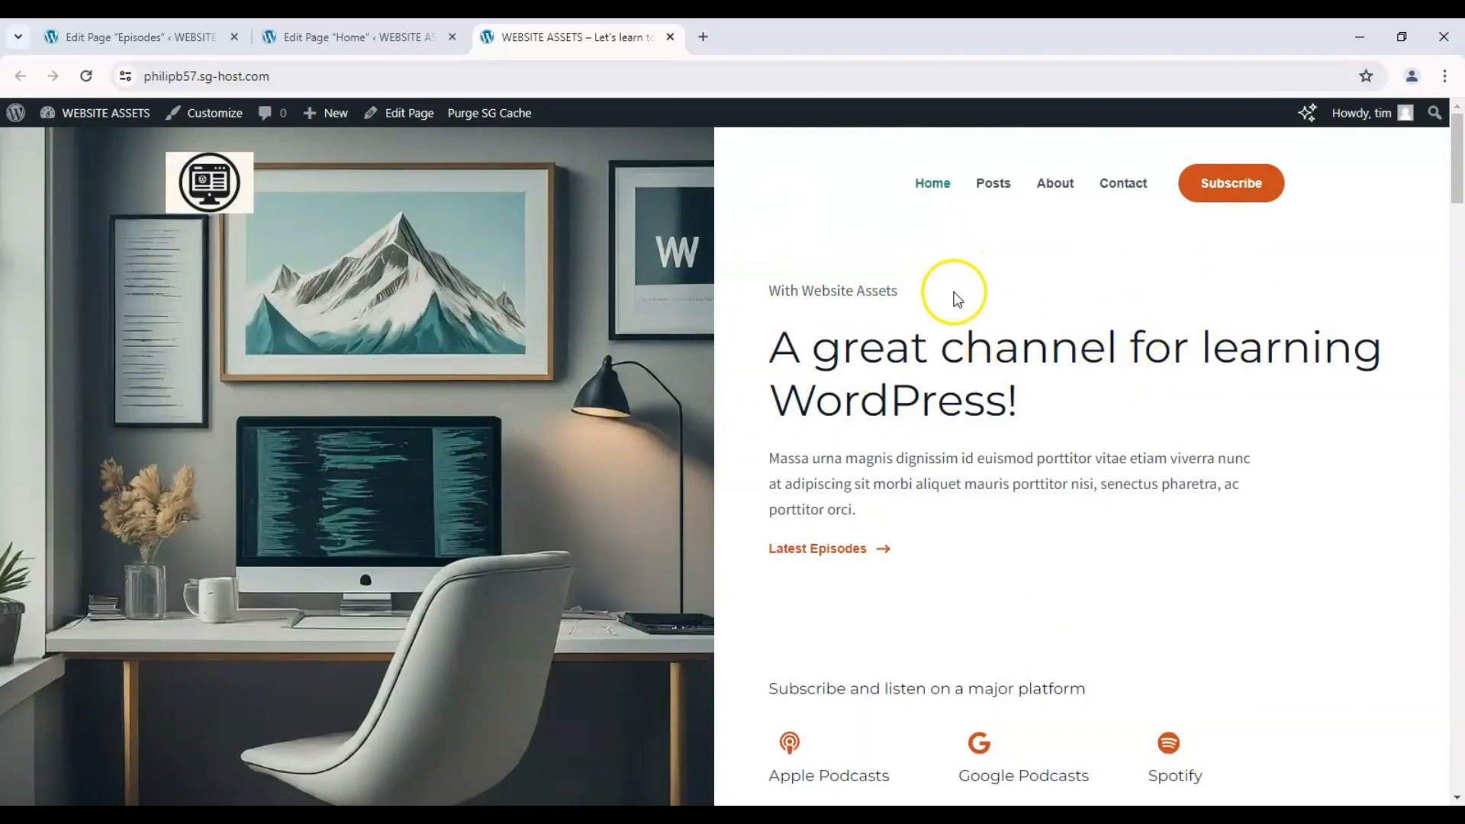
- Open the live Posts page and look over its post cards and sidebar widgets
left_click(1000, 191)
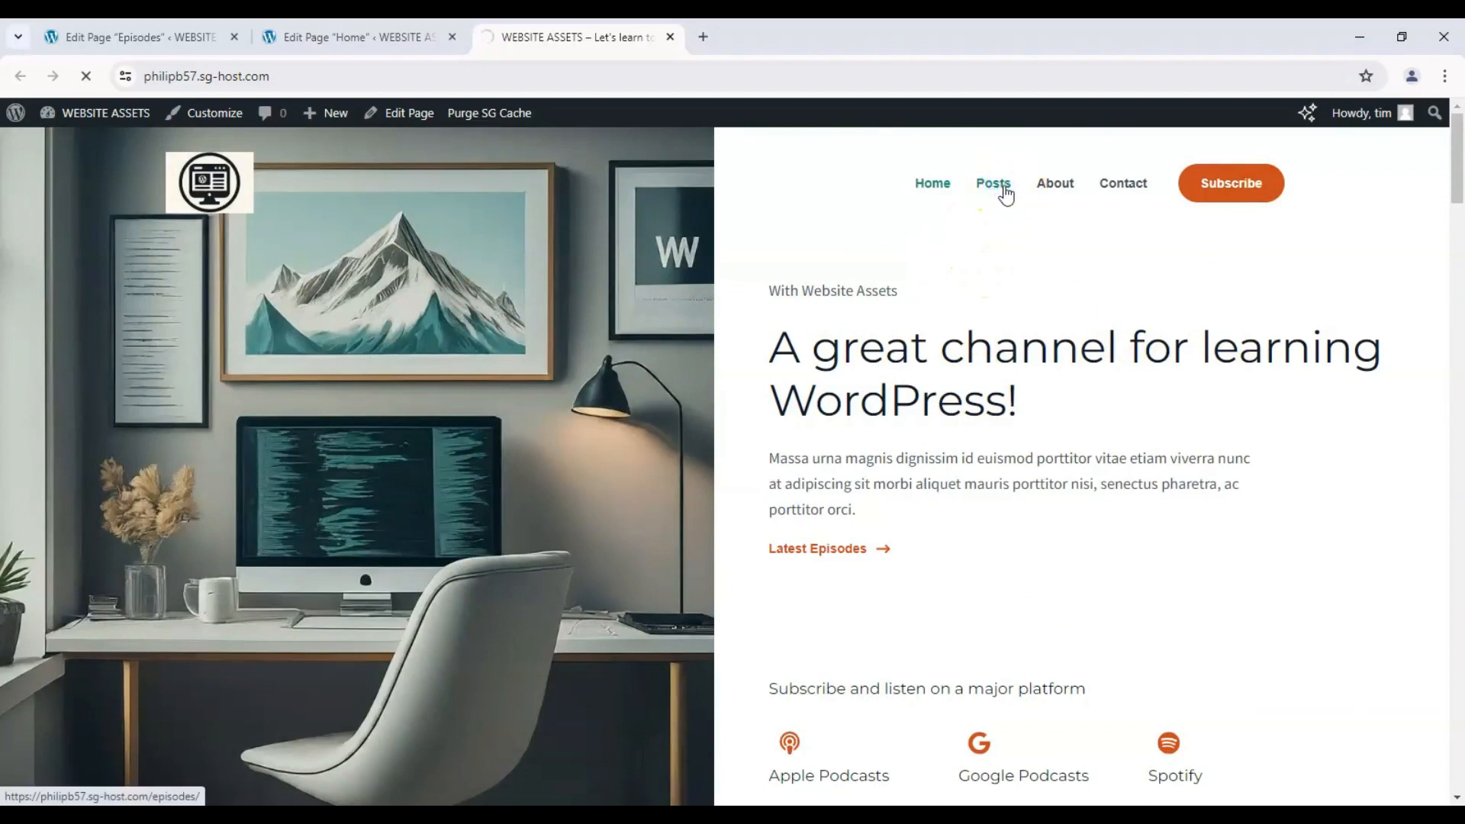
scroll(241, 281, "down", 2)
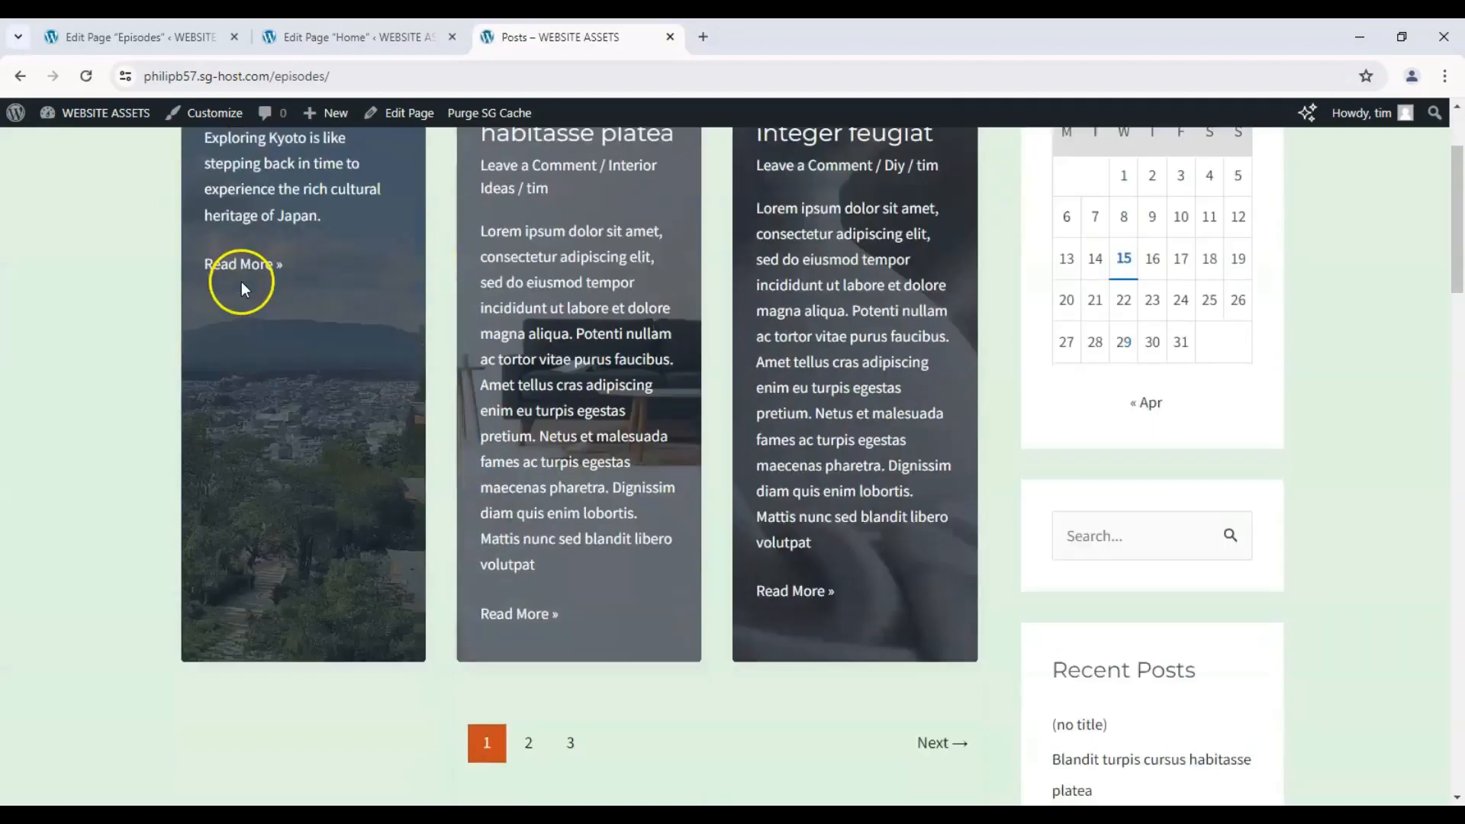
scroll(241, 282, "up", 3)
scroll(1095, 370, "down", 9)
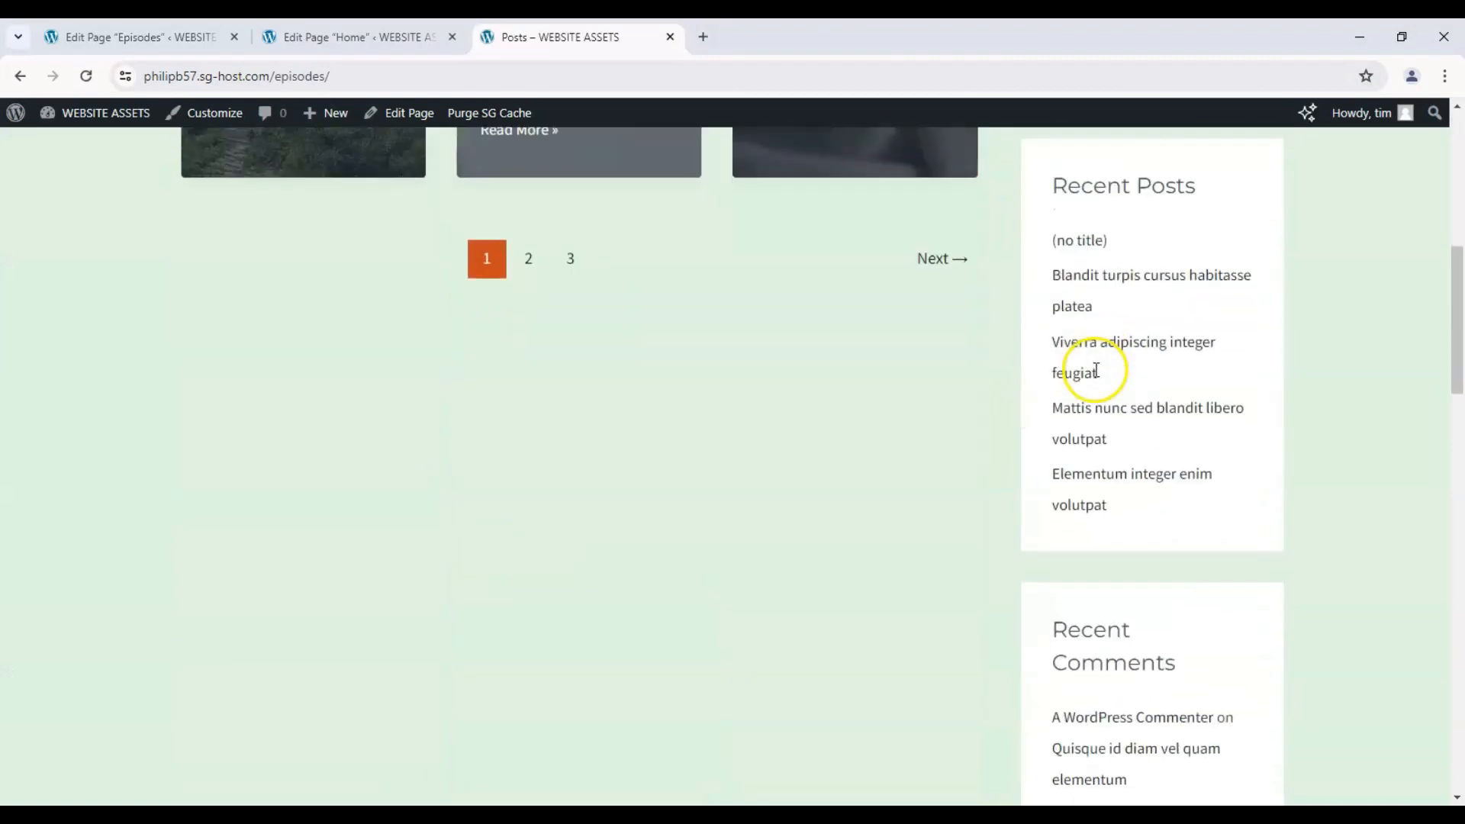
scroll(1096, 370, "up", 9)
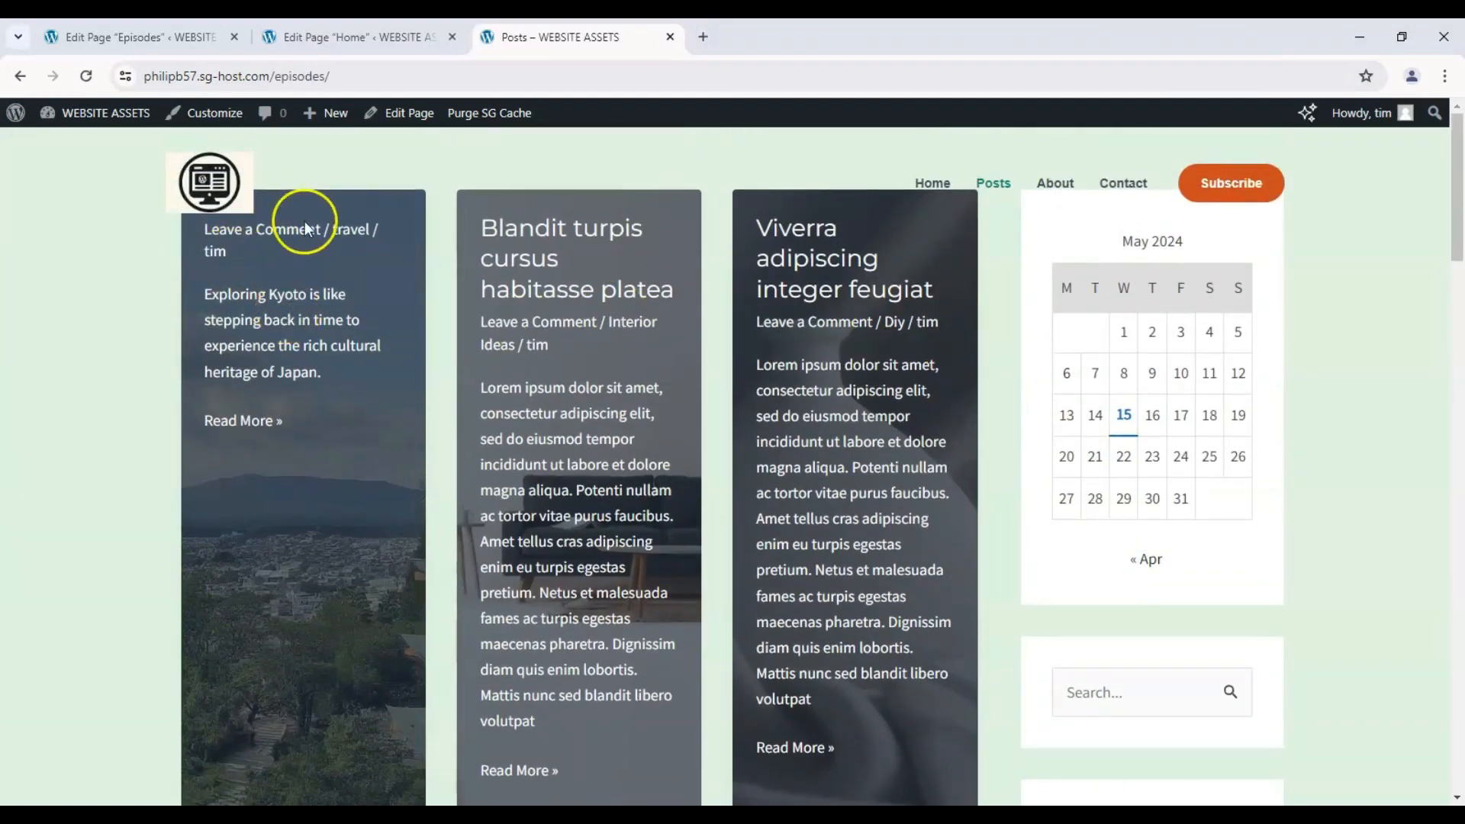
- Open the full Exploring Kyoto post and read through its images, coloured text blocks and Useful Japanese Phrases section
left_click(261, 424)
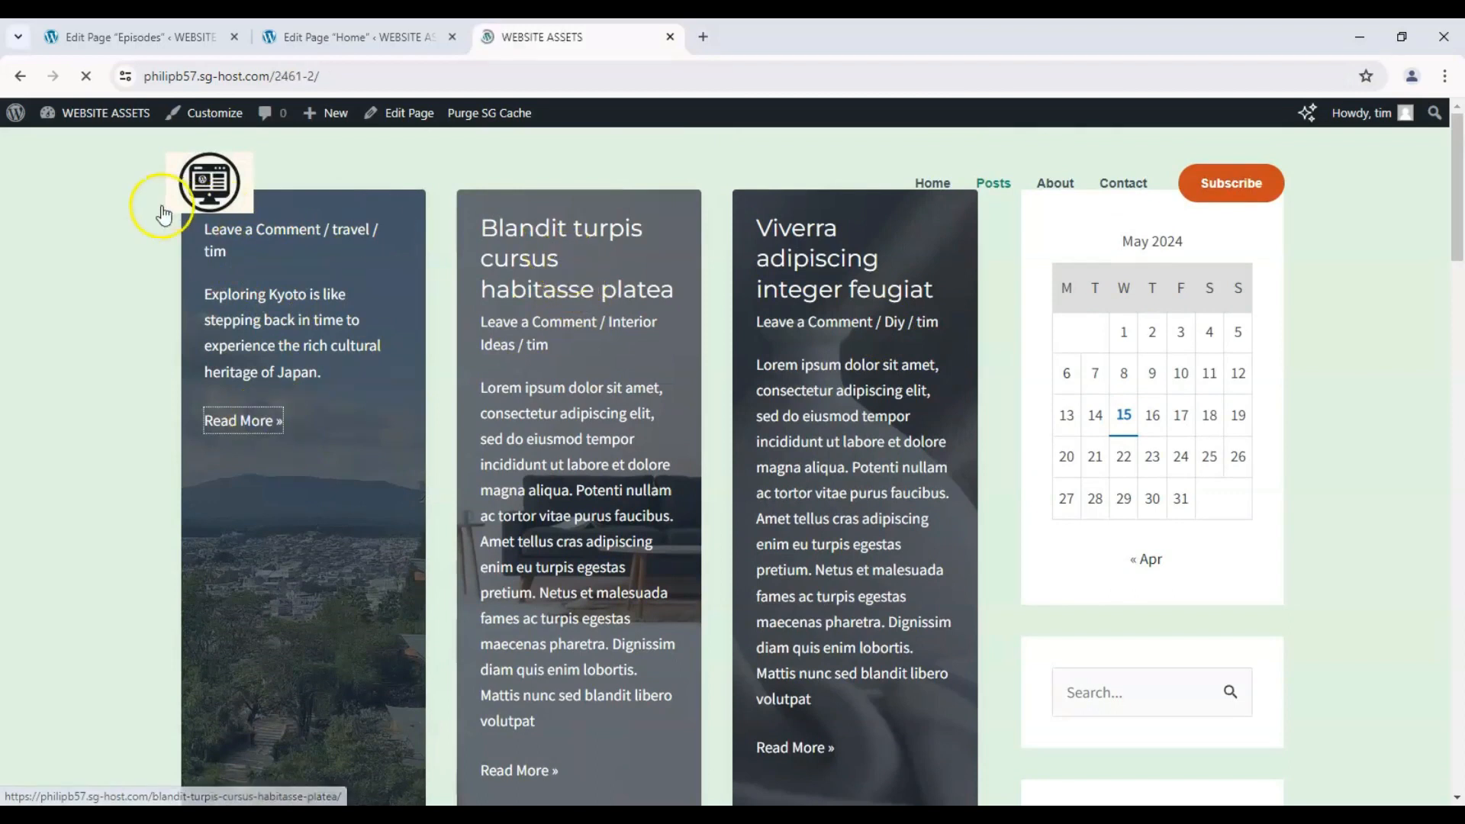
scroll(219, 276, "down", 20)
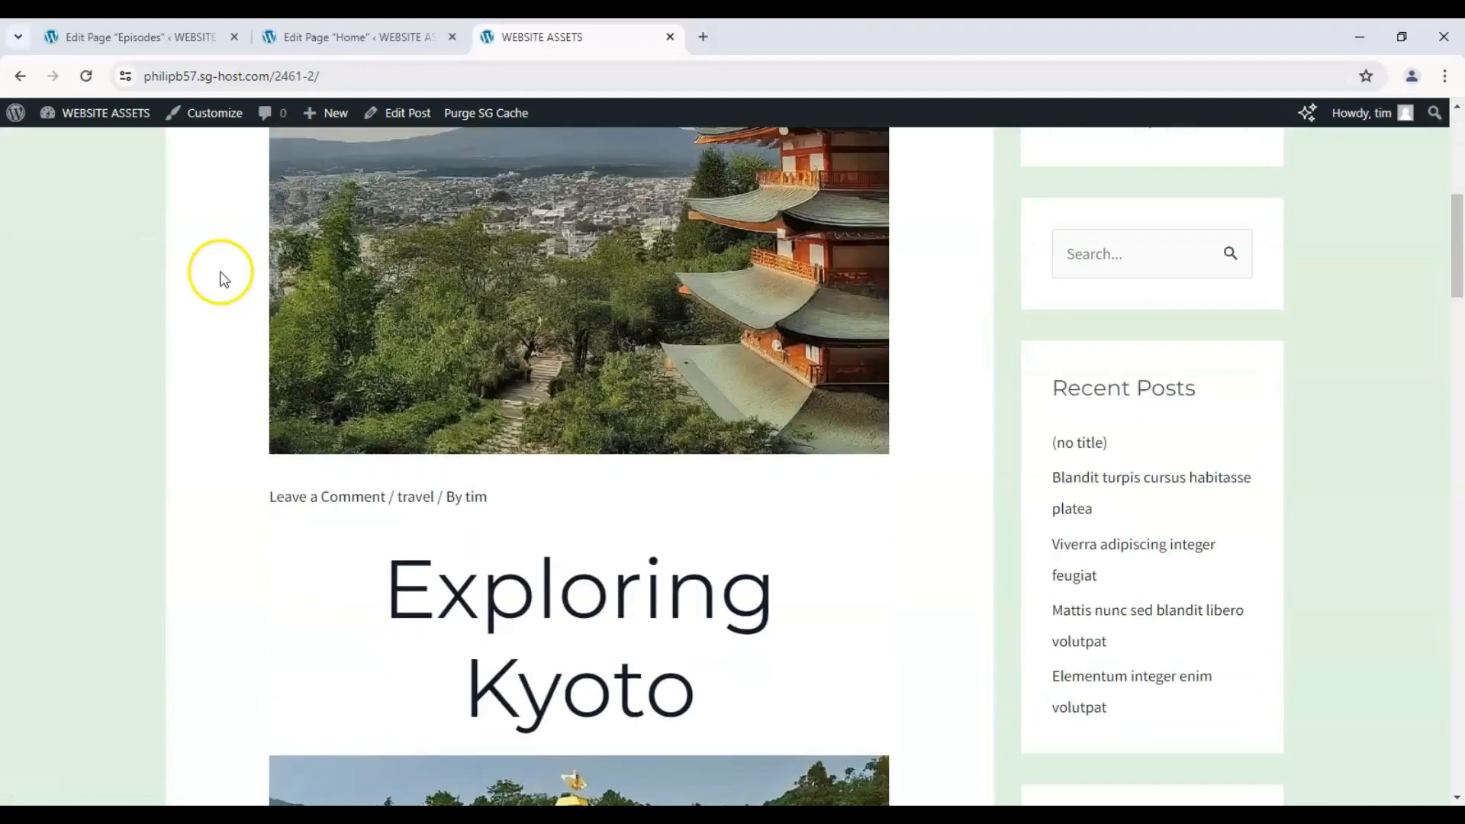
scroll(220, 271, "down", 20)
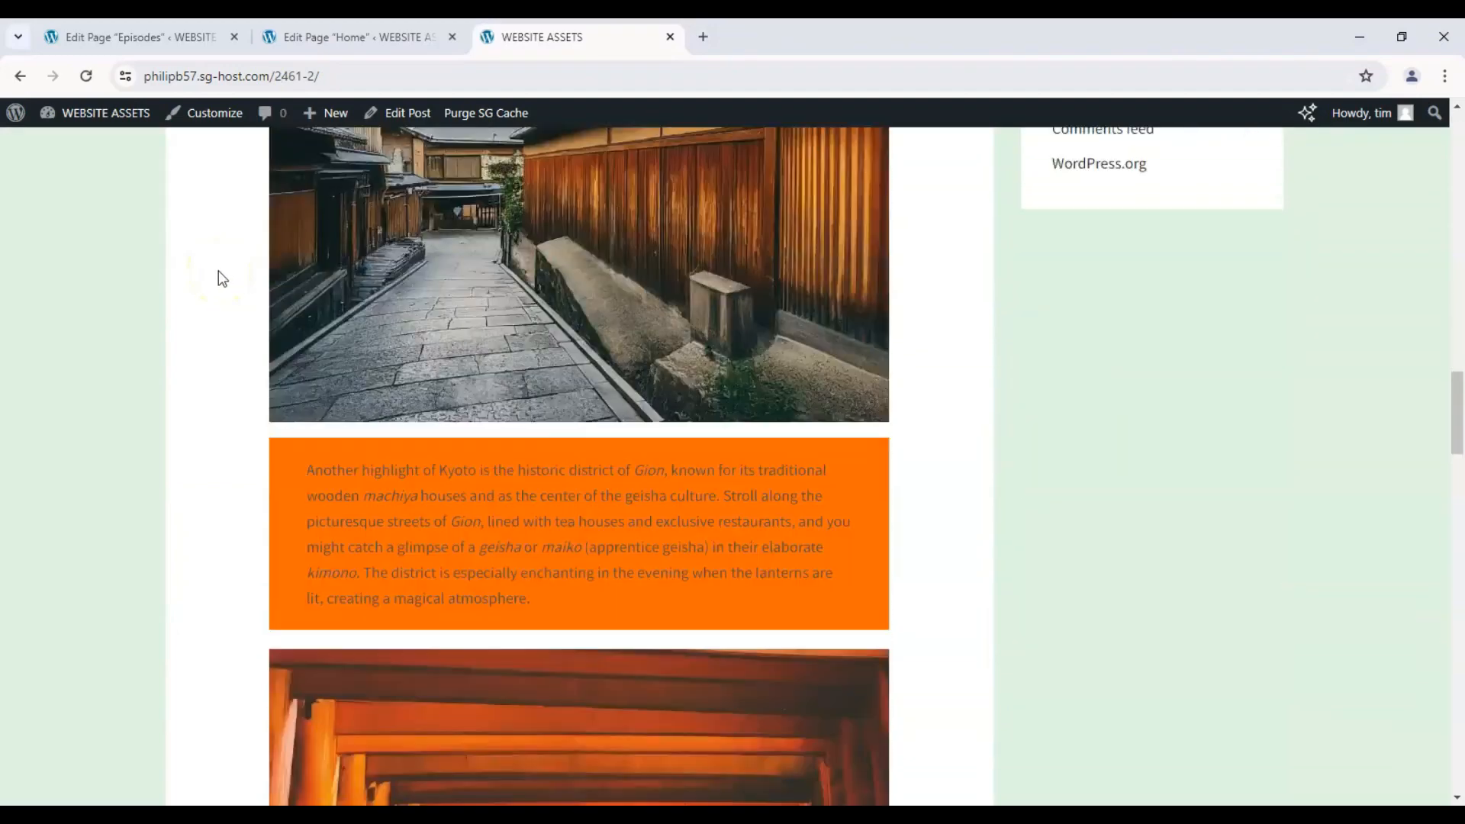
scroll(222, 276, "down", 5)
scroll(218, 279, "up", 20)
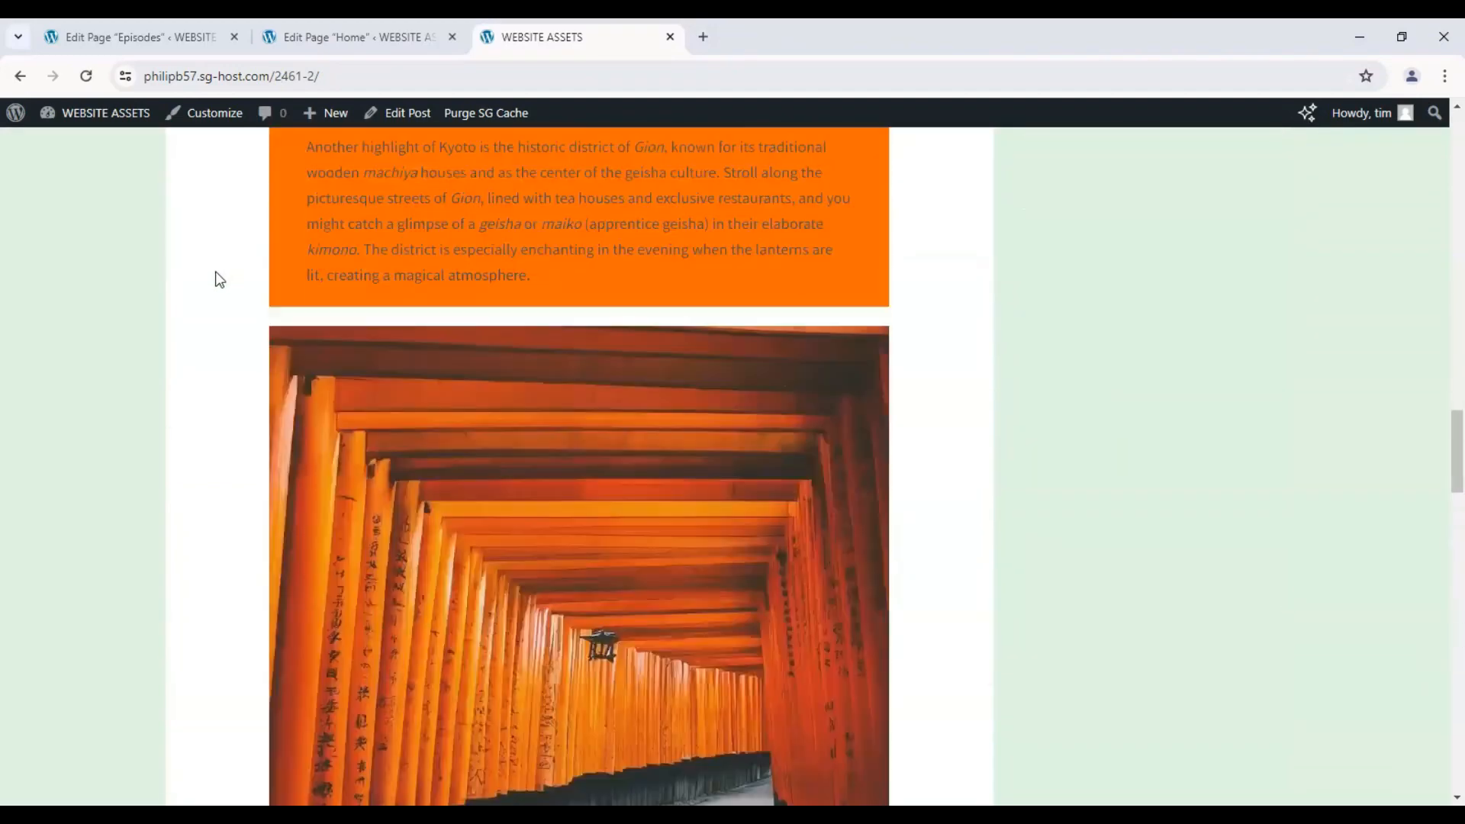
scroll(140, 301, "down", 15)
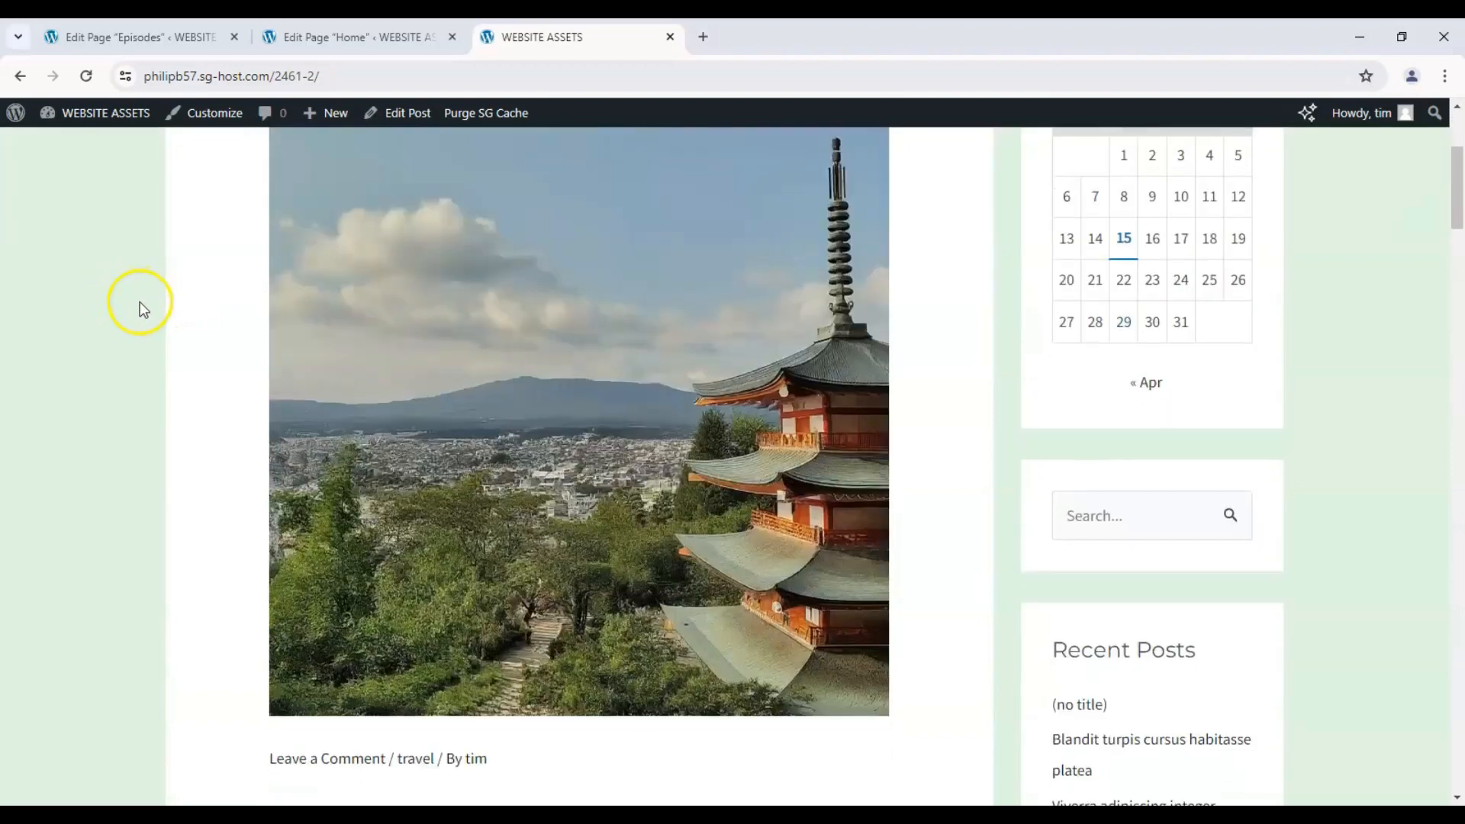
scroll(141, 302, "down", 2)
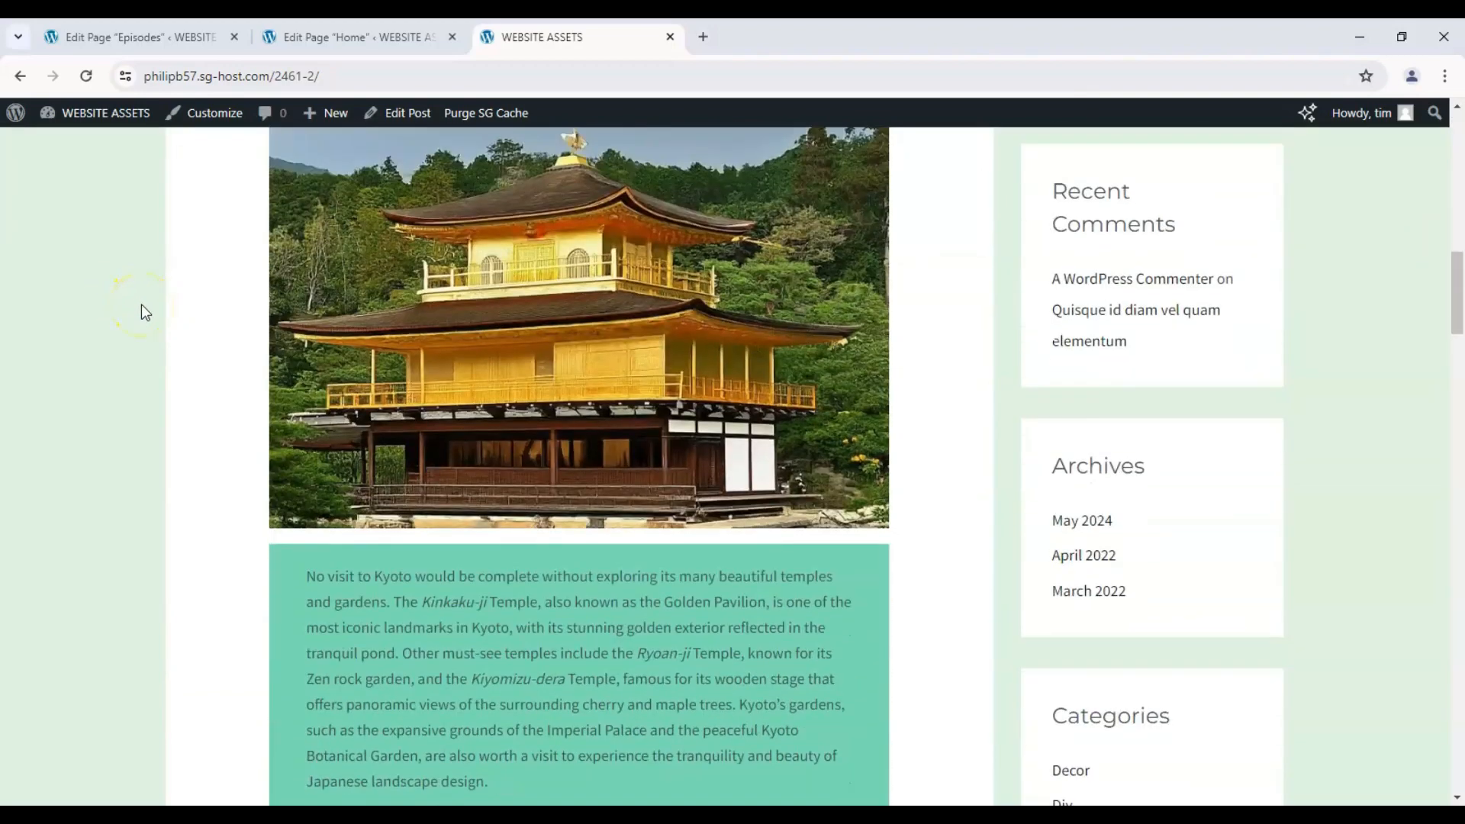
scroll(138, 305, "down", 4)
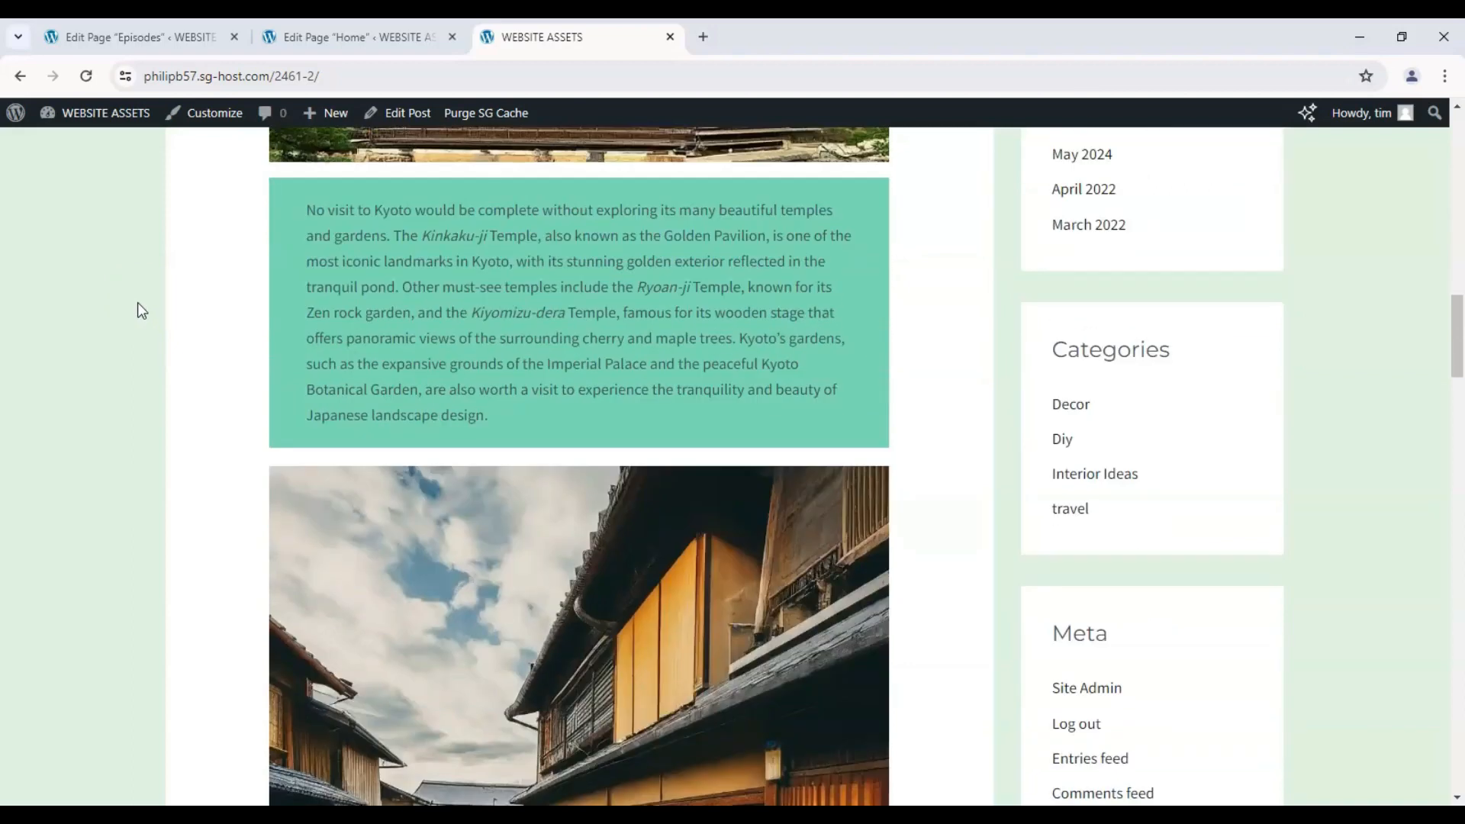
scroll(138, 302, "down", 10)
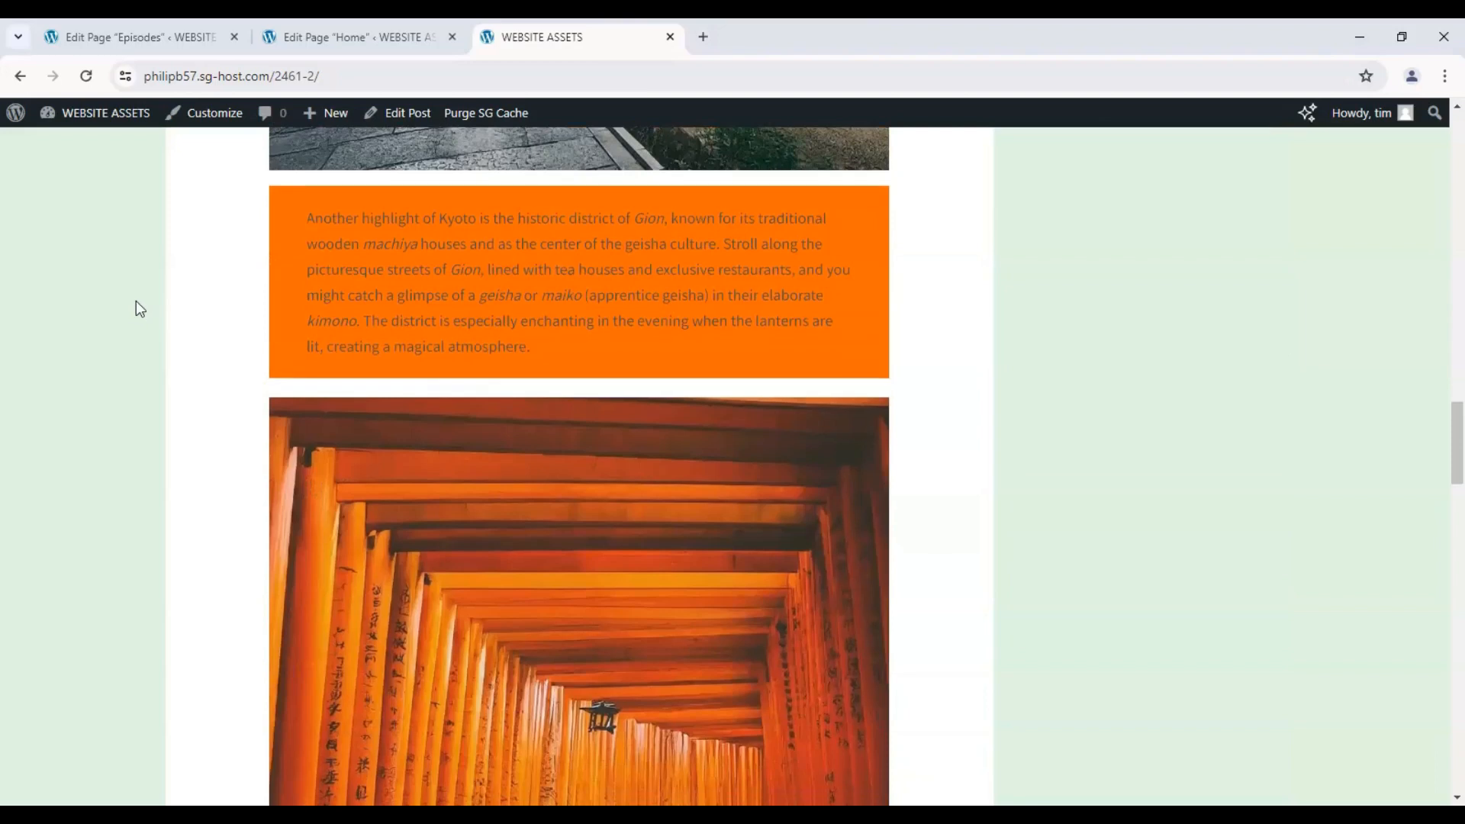
scroll(136, 301, "down", 7)
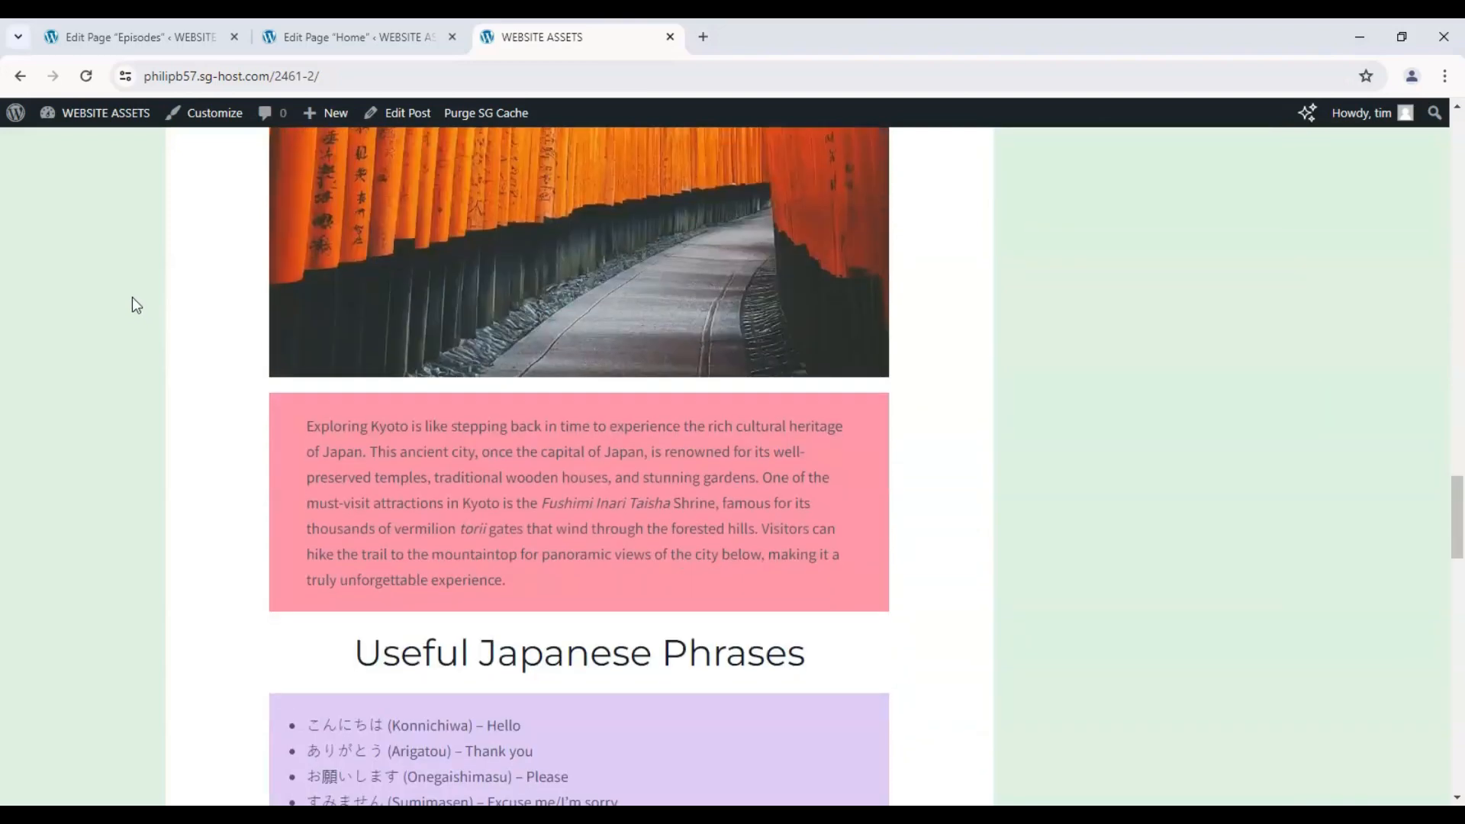